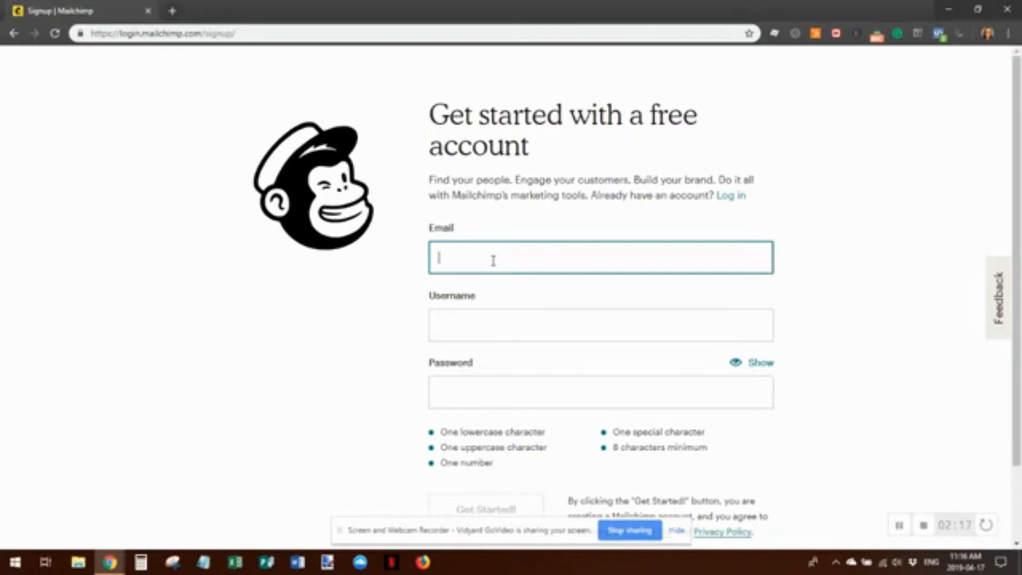
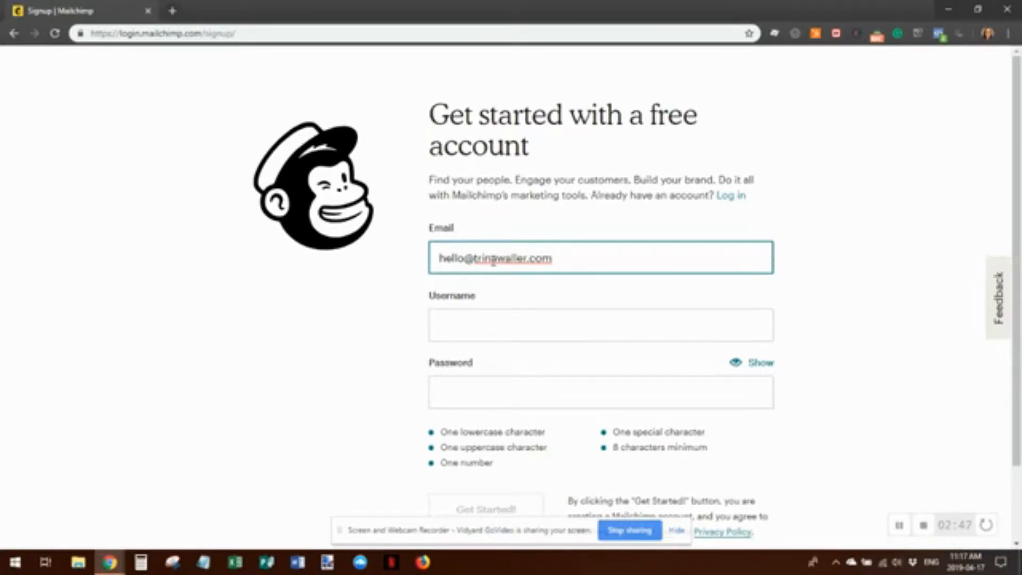
Enter the account email address, use it again as the username, and type a compliant password
{"action": "key", "text": "Tab"}
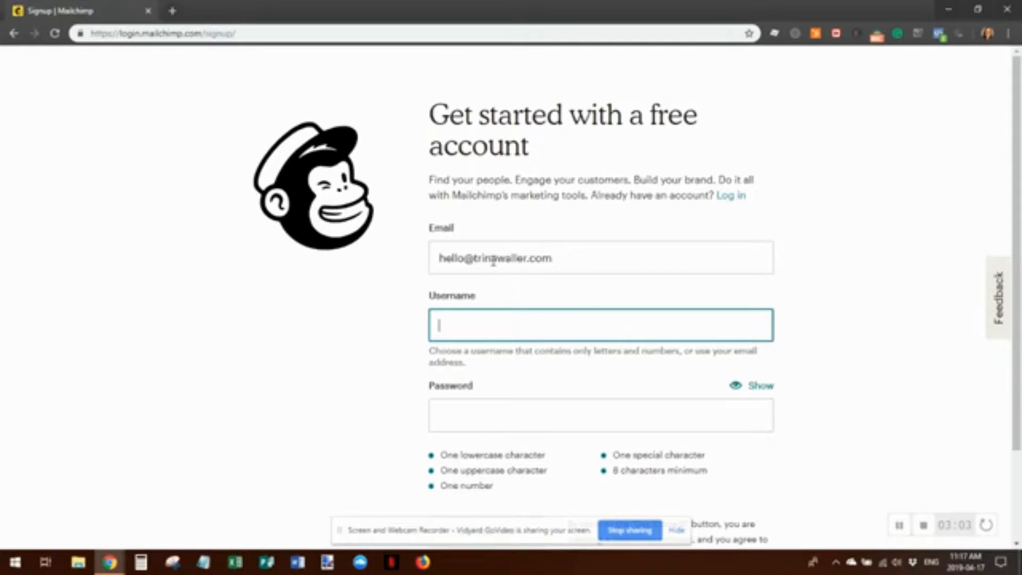
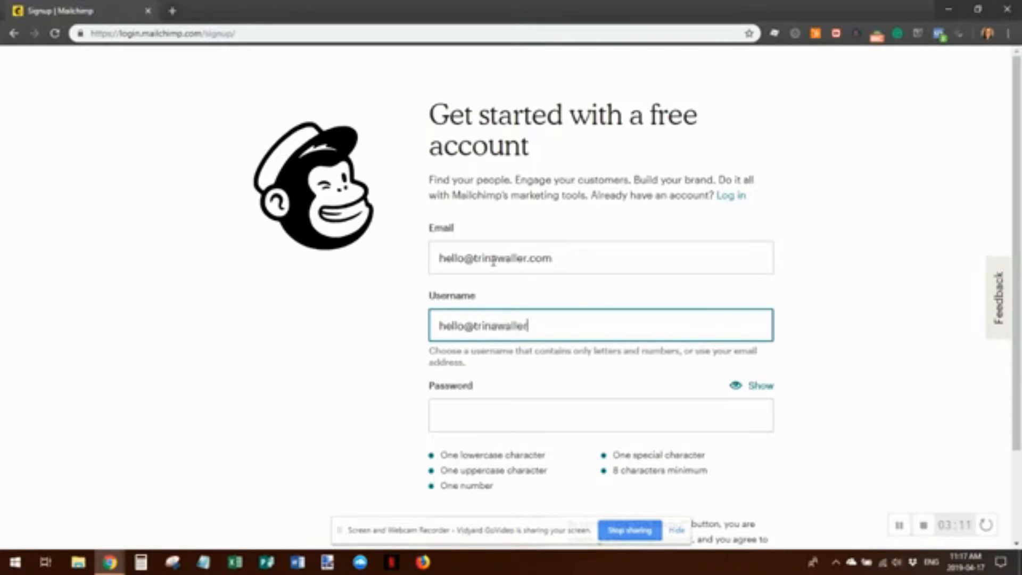
{"action": "key", "text": "Tab"}
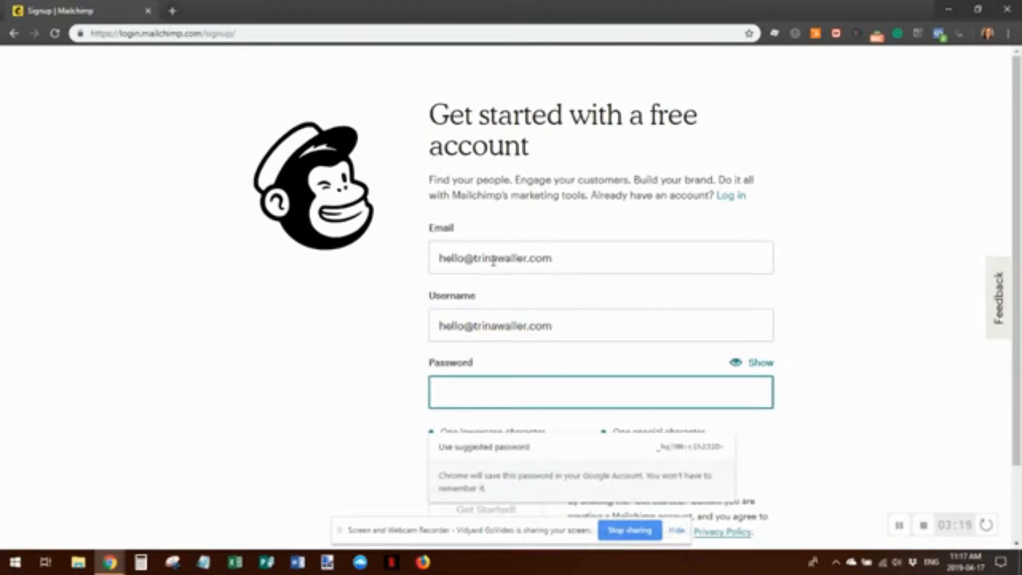
{"action": "type", "text": "•••"}
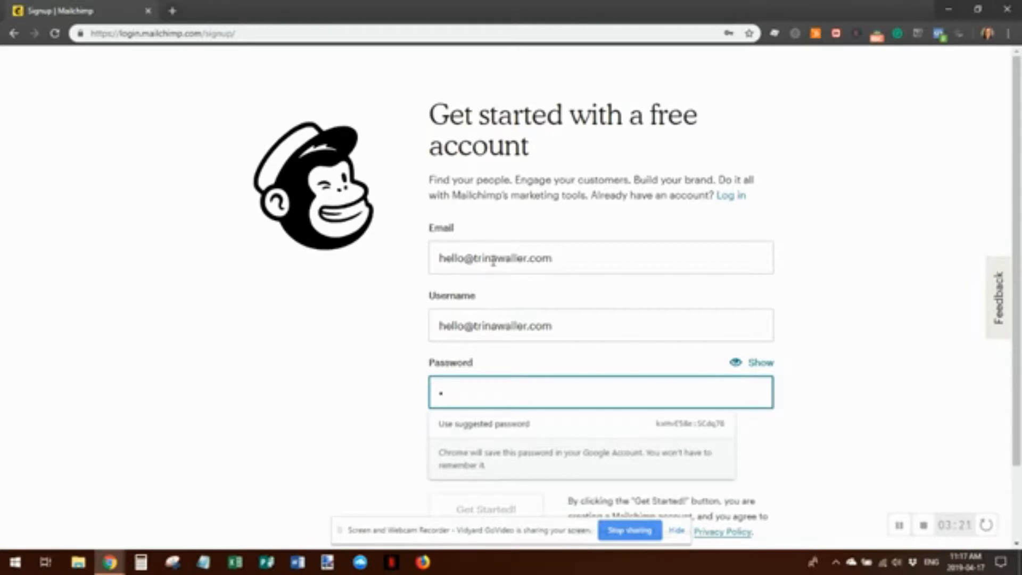
{"action": "type", "text": "•••••••"}
{"action": "key", "text": "BackSpace"}
{"action": "key", "text": "BackSpace"}
{"action": "key", "text": "BackSpace"}
{"action": "key", "text": "BackSpace"}
{"action": "key", "text": "BackSpace"}
{"action": "key", "text": "BackSpace"}
{"action": "key", "text": "BackSpace"}
{"action": "key", "text": "BackSpace"}
{"action": "key", "text": "BackSpace"}
{"action": "key", "text": "BackSpace"}
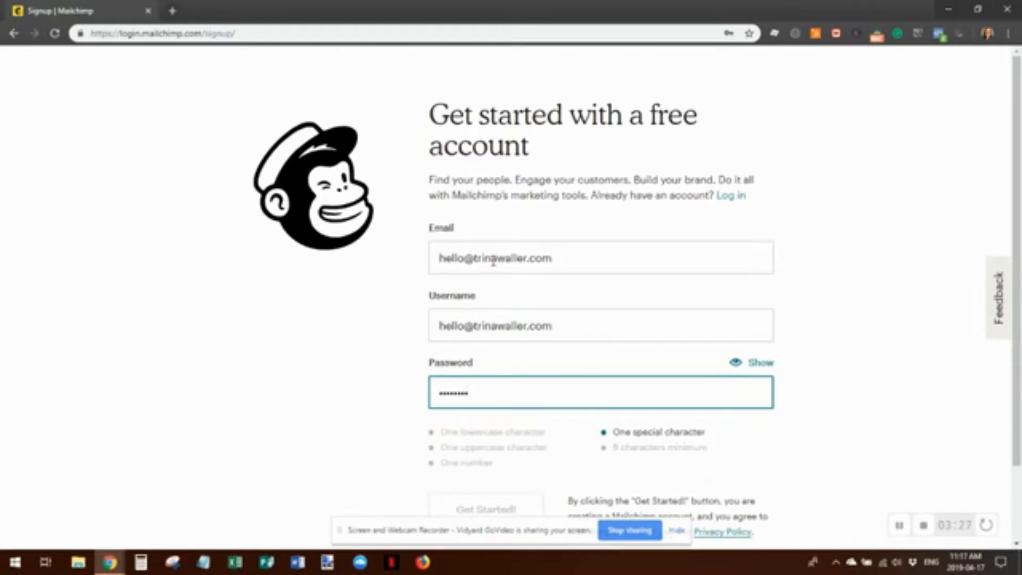
{"action": "type", "text": "•••••"}
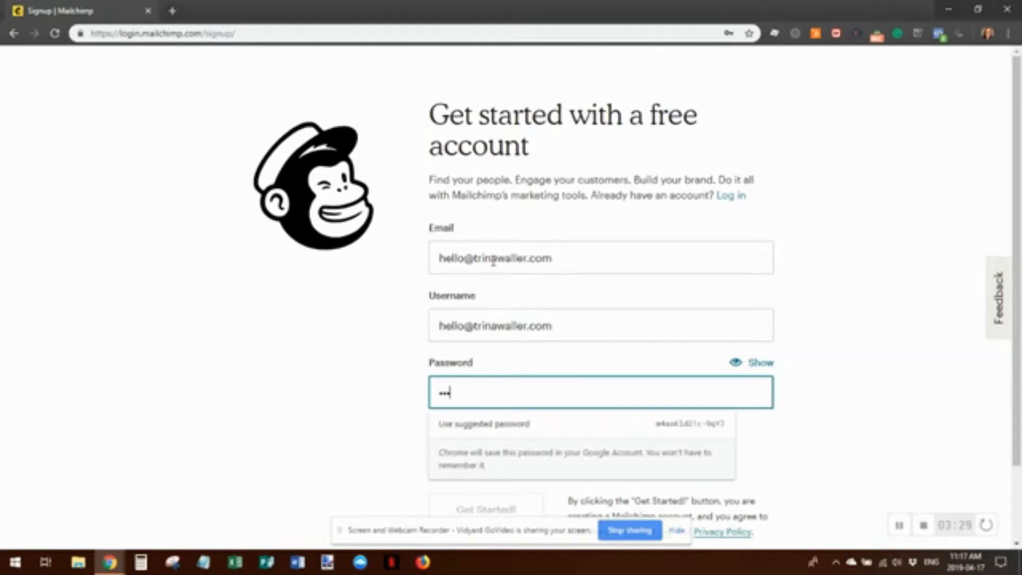
{"action": "type", "text": "••••"}
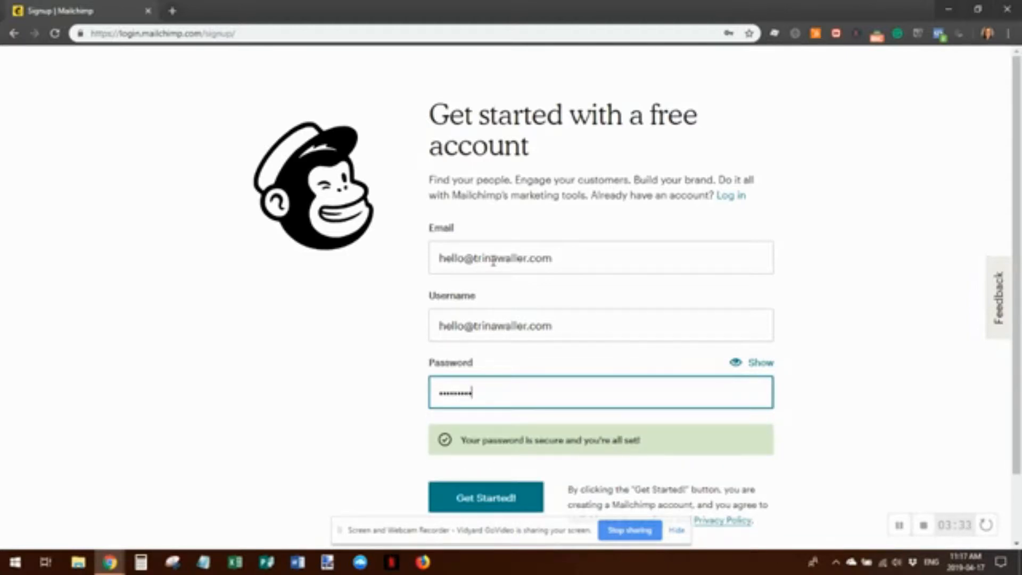
Create the account with 'Get Started!', save the login in Chrome, and open the activation link
{"action": "left_click", "coordinate": [491, 503]}
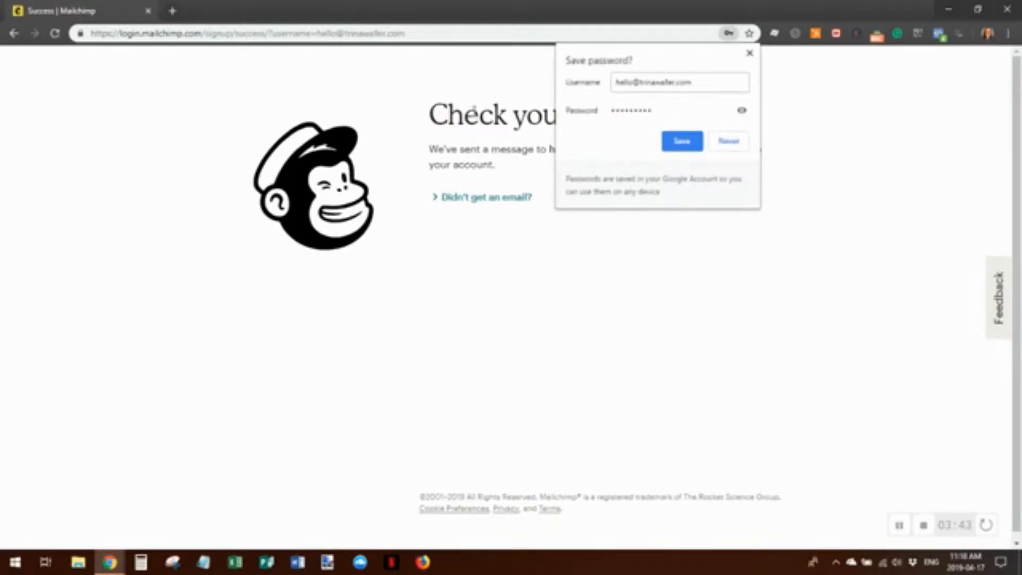
{"action": "left_click", "coordinate": [682, 142]}
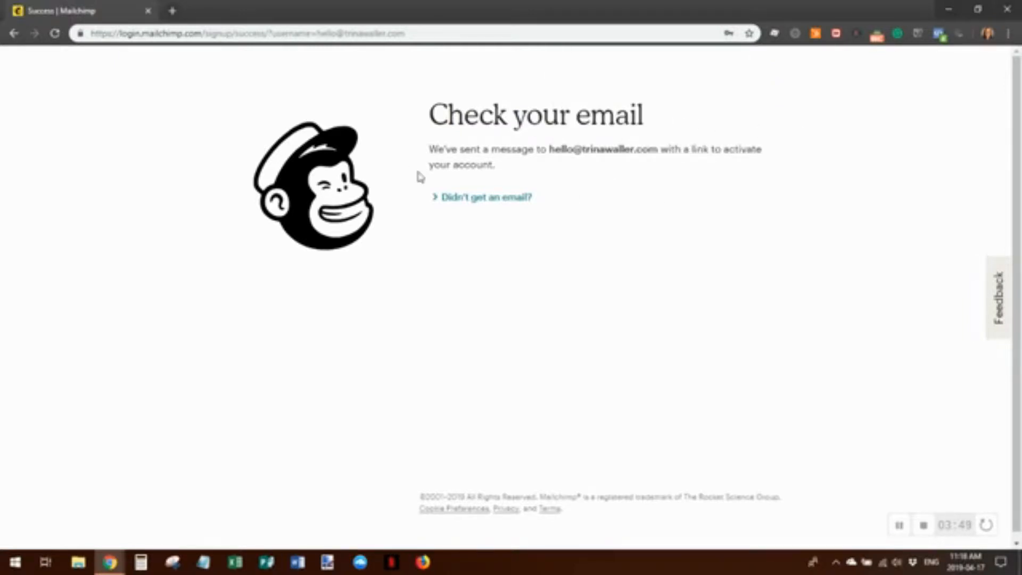
{"action": "left_click", "coordinate": [899, 526]}
{"action": "left_click", "coordinate": [911, 526]}
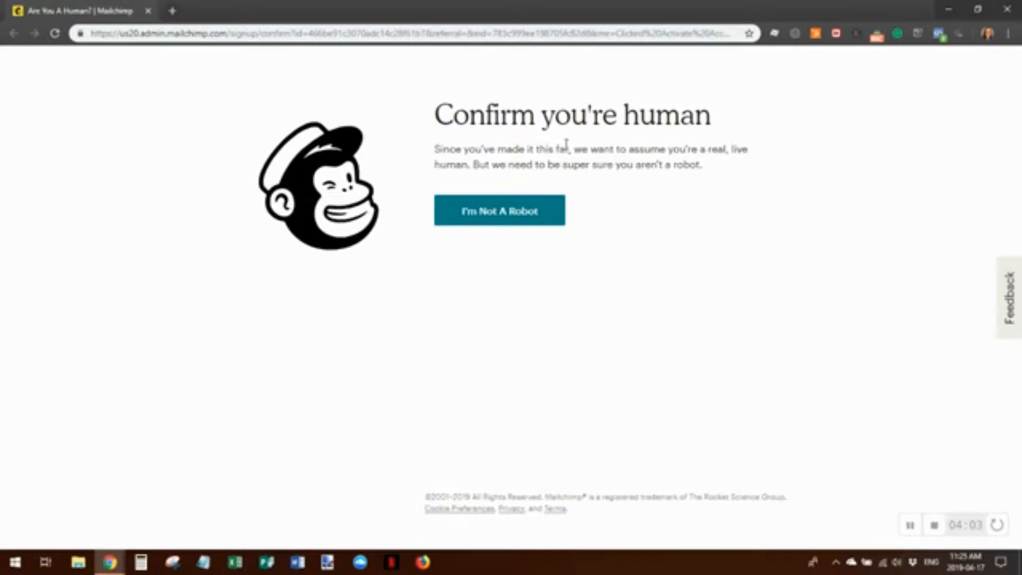
Pass the 'I'm Not A Robot' check, enter the owner's first and last name, and continue
{"action": "left_click", "coordinate": [500, 214]}
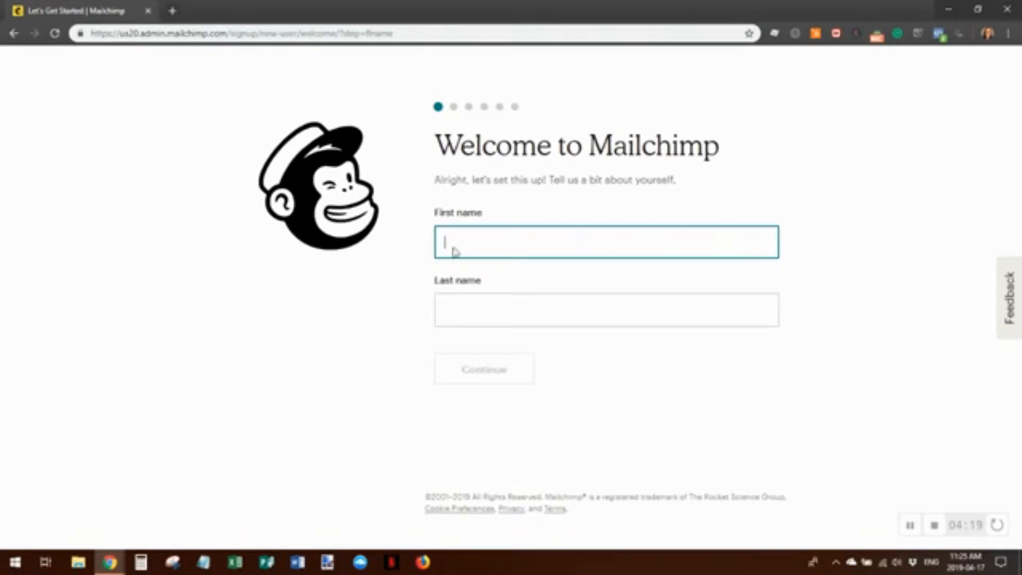
{"action": "type", "text": "Trina"}
{"action": "key", "text": "Tab"}
{"action": "type", "text": "Wil"}
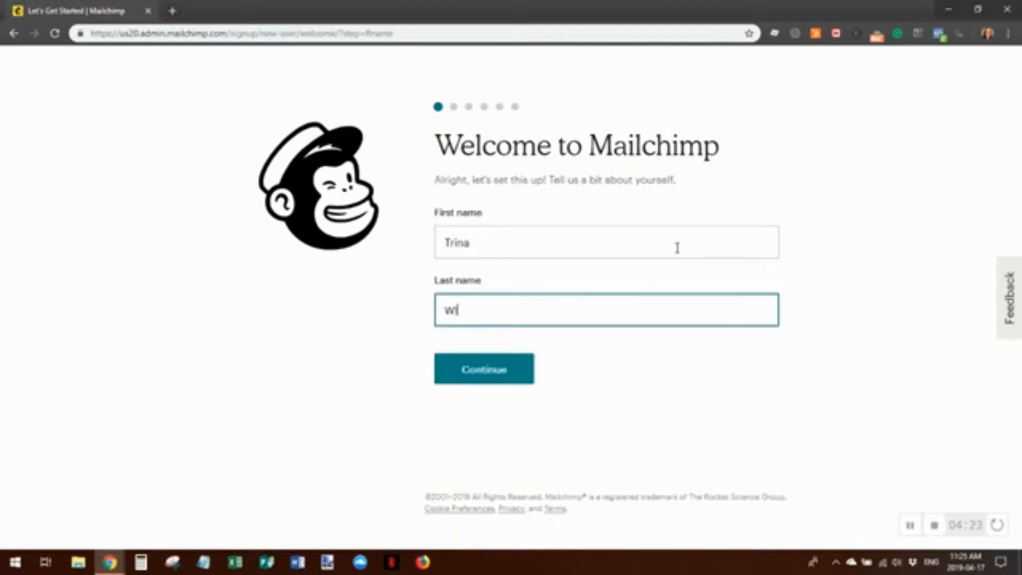
{"action": "key", "text": "BackSpace"}
{"action": "key", "text": "BackSpace"}
{"action": "type", "text": "aller"}
{"action": "left_click", "coordinate": [489, 369]}
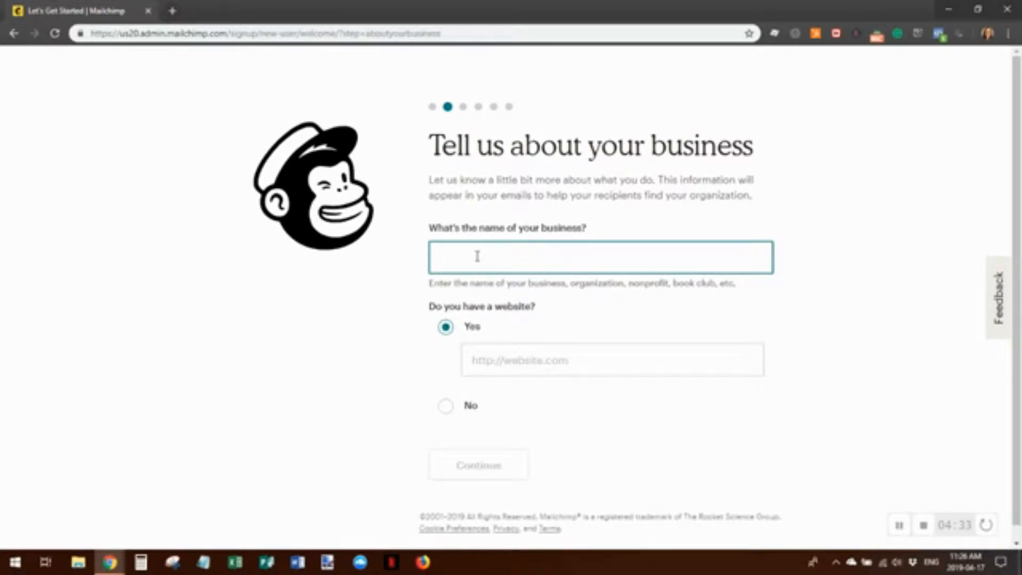
{"action": "type", "text": "Trina Weller, Redemption Ma"}
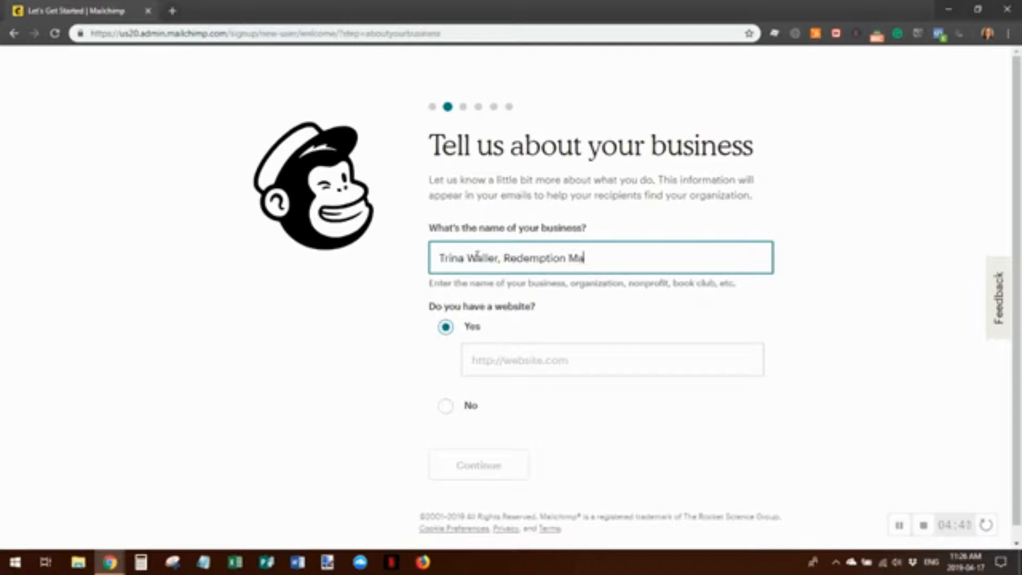
{"action": "type", "text": "rketing"}
{"action": "left_click", "coordinate": [488, 361]}
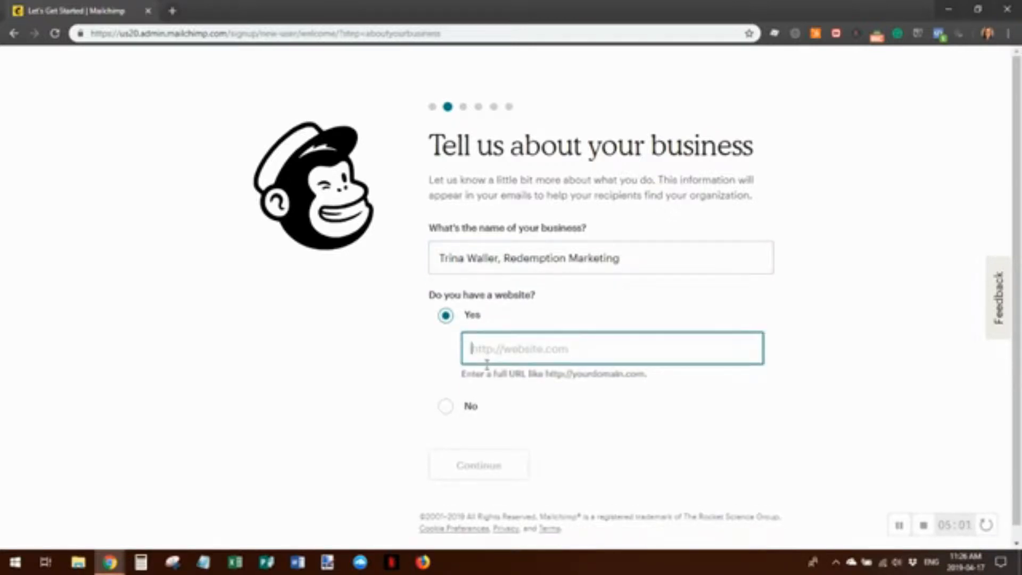
{"action": "type", "text": "https://trinawa"}
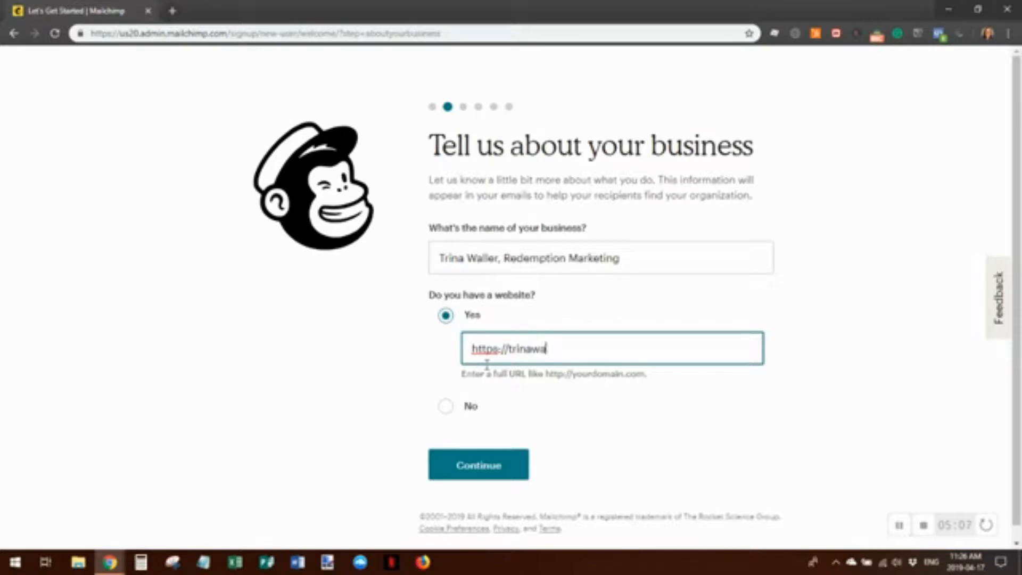
{"action": "type", "text": "ller.com"}
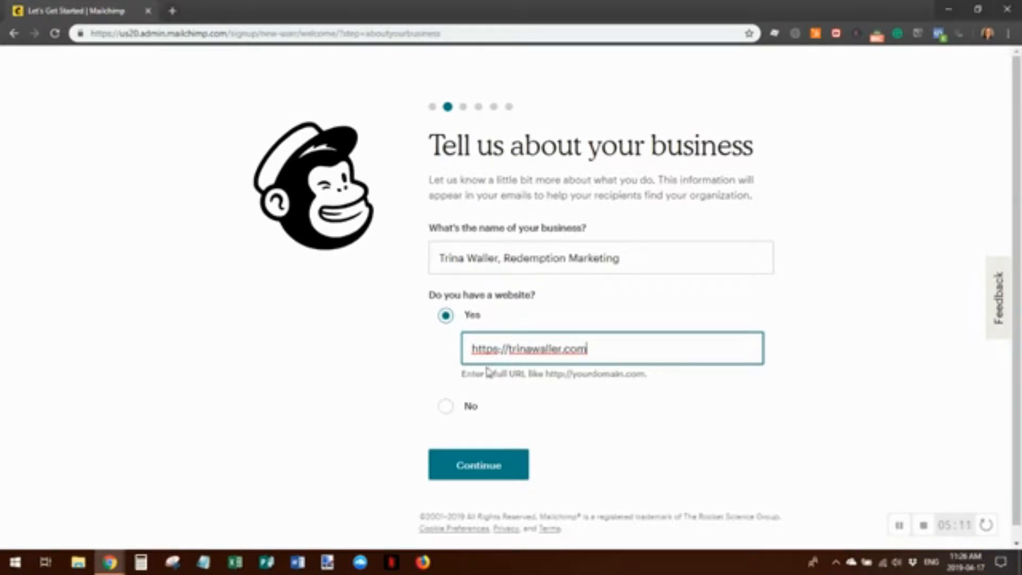
Continue from the business details to the 'Add your address' page
{"action": "left_click", "coordinate": [489, 464]}
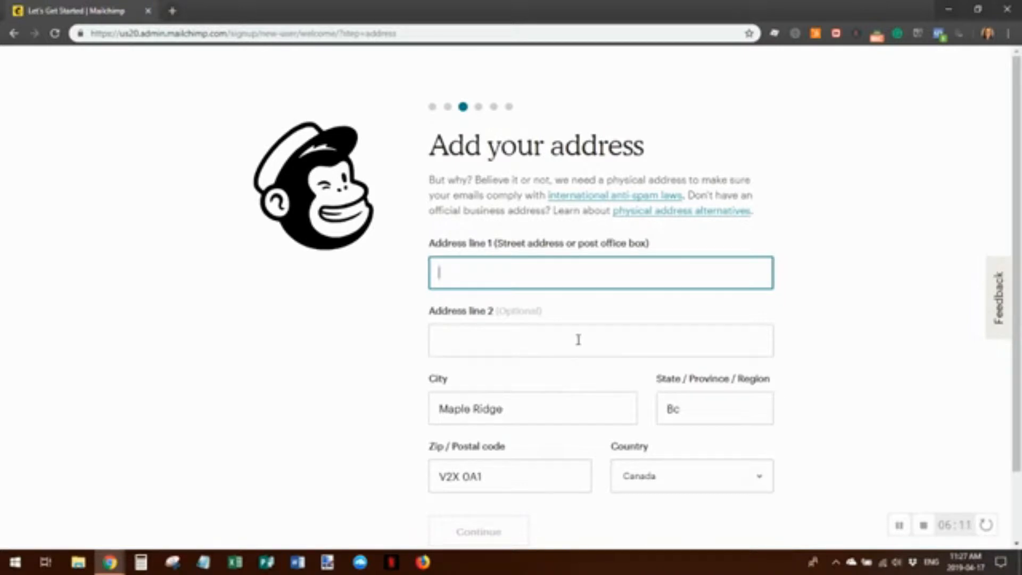
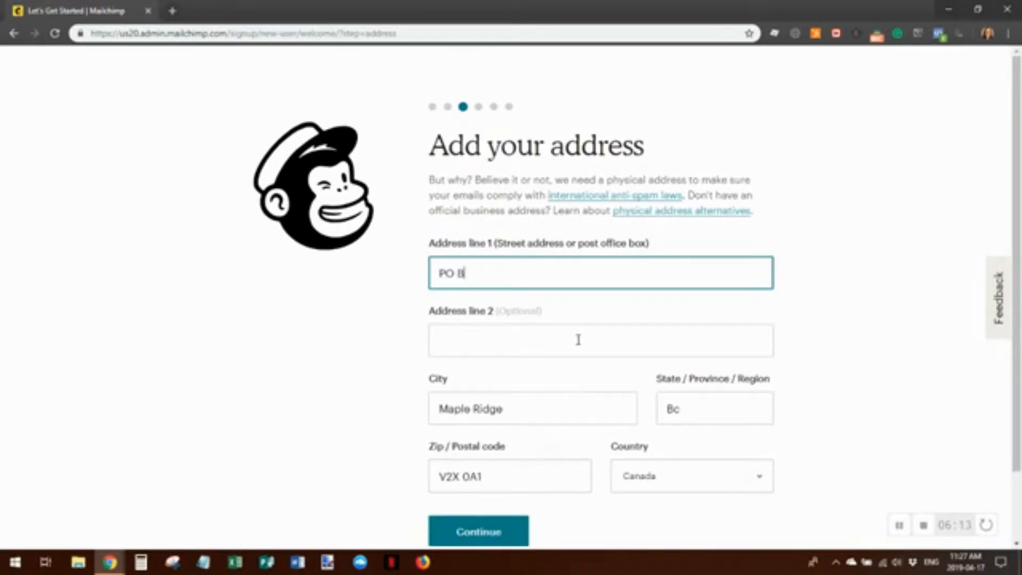
Replace the prefilled location with the business's PO box, city, province and postal code
{"action": "left_click", "coordinate": [516, 411]}
{"action": "left_click_drag", "start_coordinate": [516, 411], "coordinate": [429, 411]}
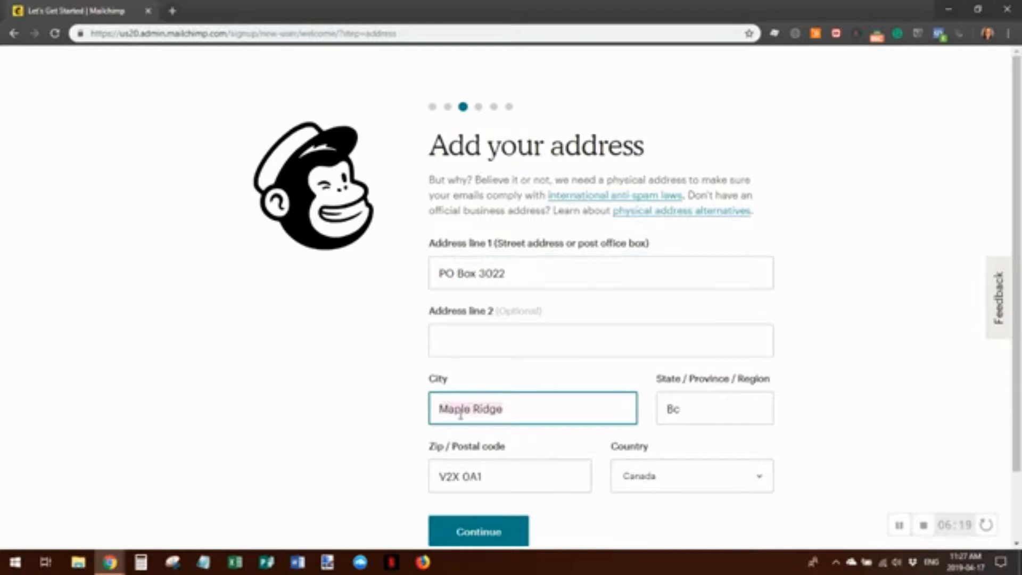
{"action": "type", "text": "Mission"}
{"action": "key", "text": "Tab"}
{"action": "type", "text": "BC"}
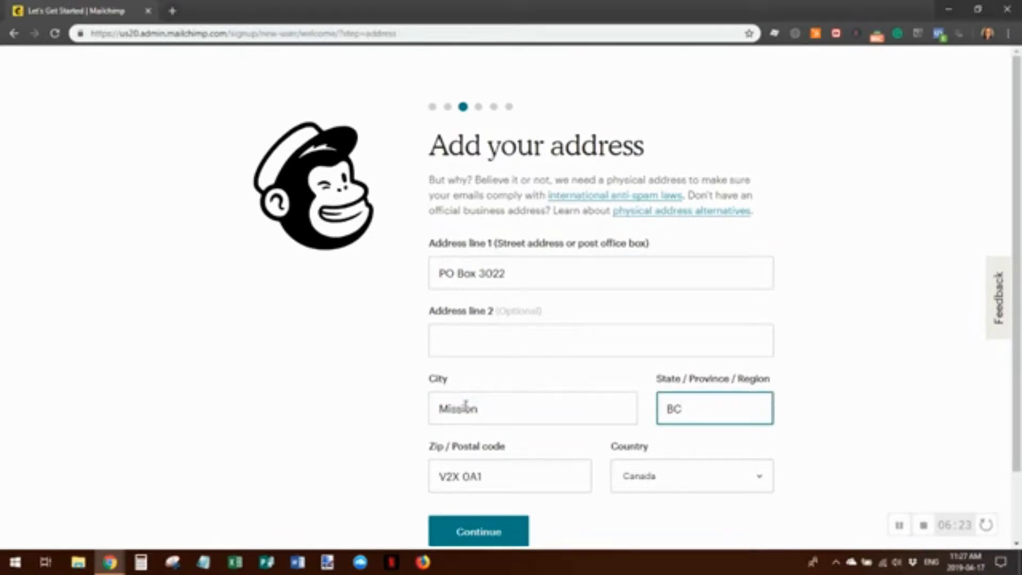
{"action": "key", "text": "Tab"}
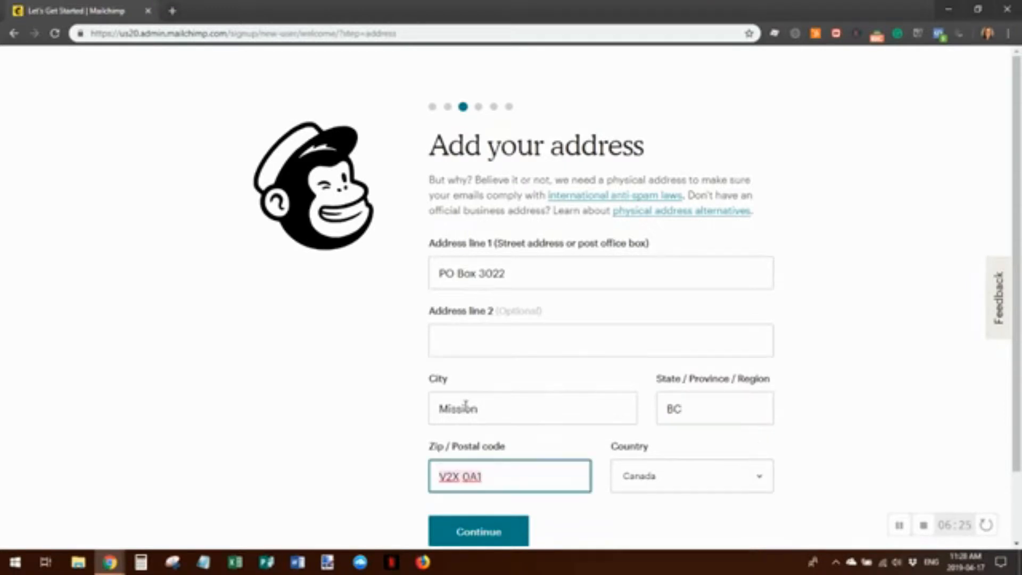
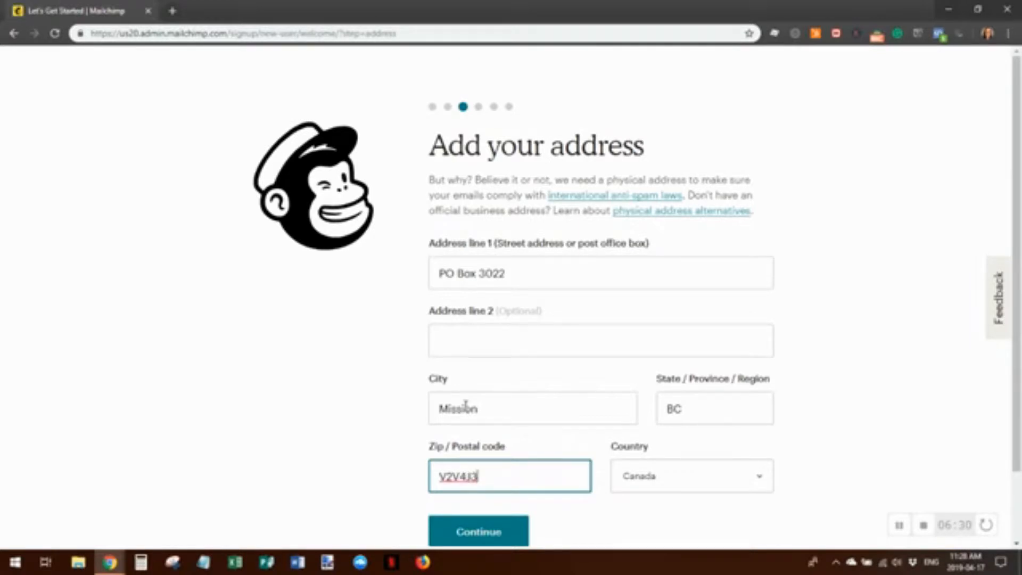
Submit the address and answer Yes to already having email subscribers
{"action": "scroll", "coordinate": [603, 356], "scroll_direction": "down", "scroll_amount": 2}
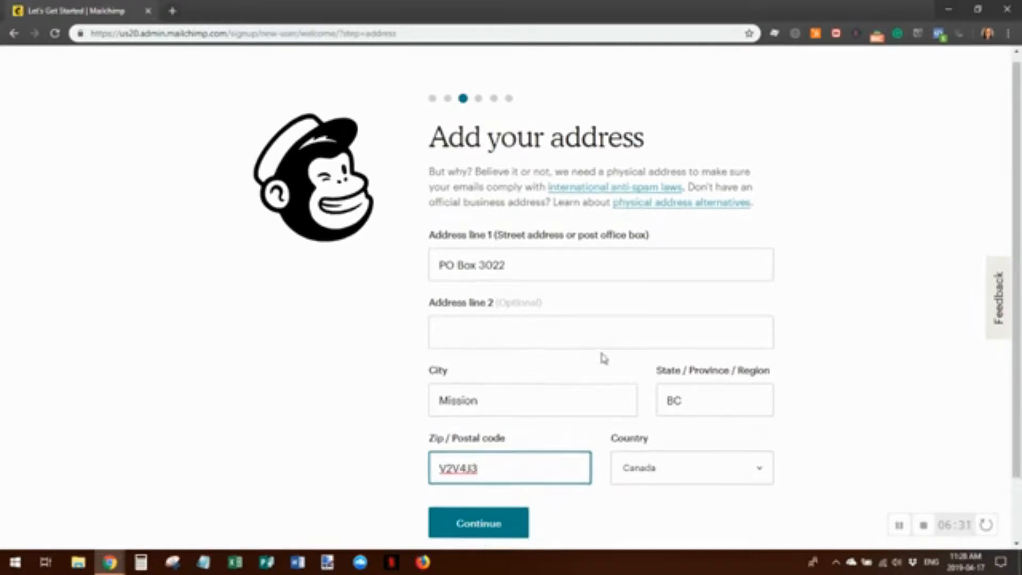
{"action": "left_click", "coordinate": [464, 445]}
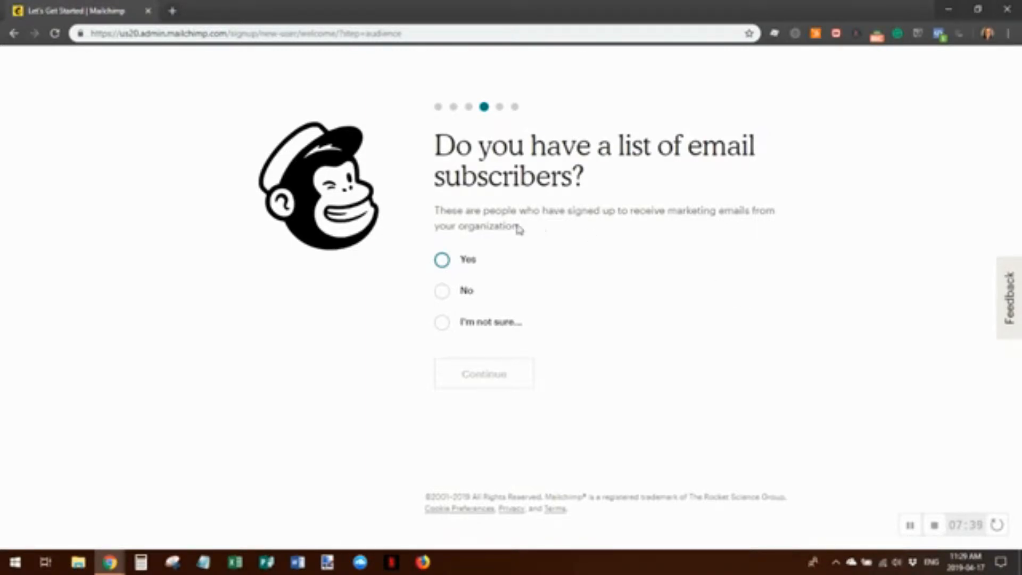
{"action": "left_click", "coordinate": [442, 260]}
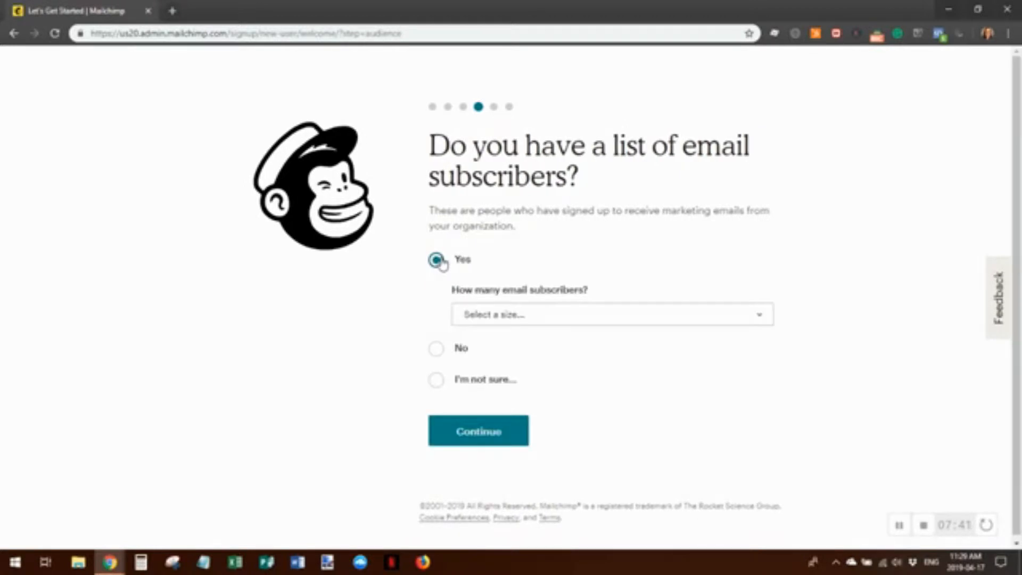
Choose '500 or less' in 'How many email subscribers?' and continue
{"action": "left_click", "coordinate": [553, 319]}
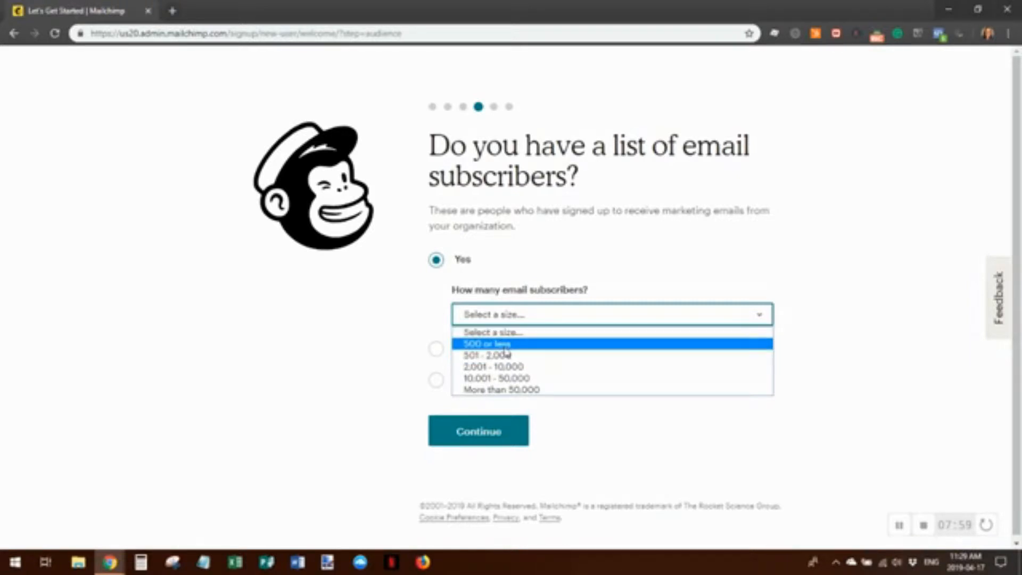
{"action": "left_click", "coordinate": [503, 345]}
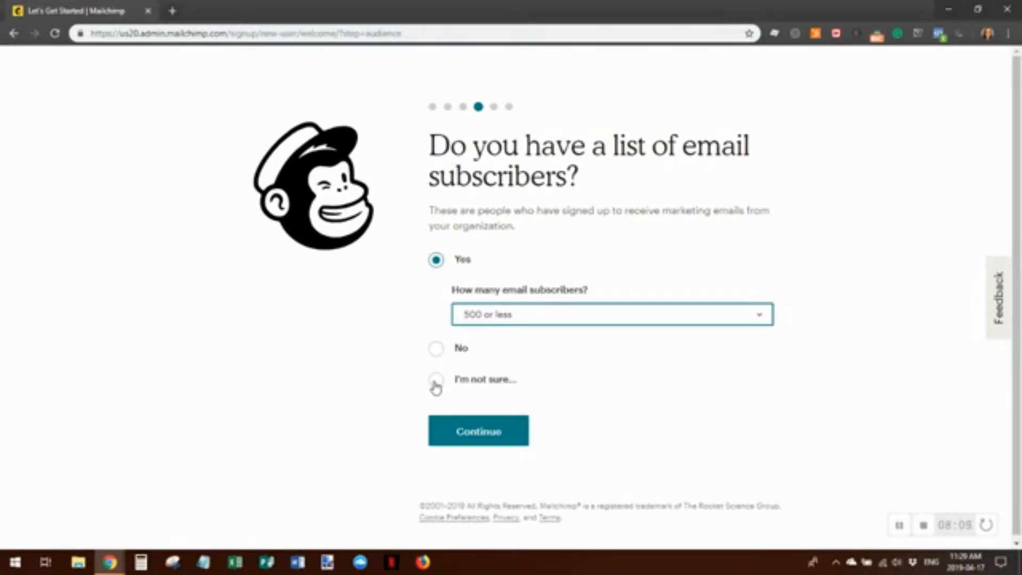
{"action": "left_click", "coordinate": [477, 430]}
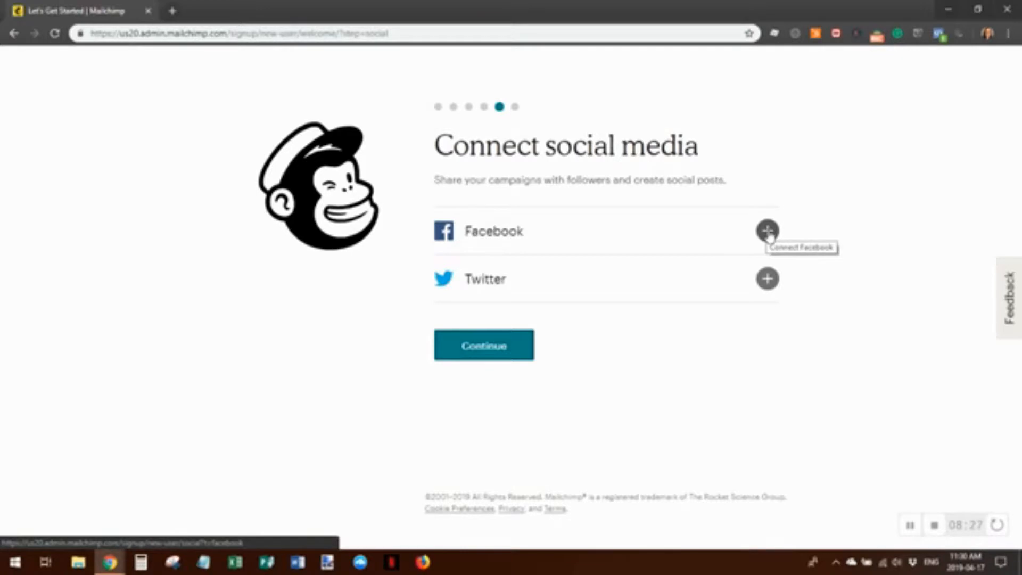
Dismiss the Facebook login popup and continue without connecting Facebook or Twitter
{"action": "left_click", "coordinate": [768, 232]}
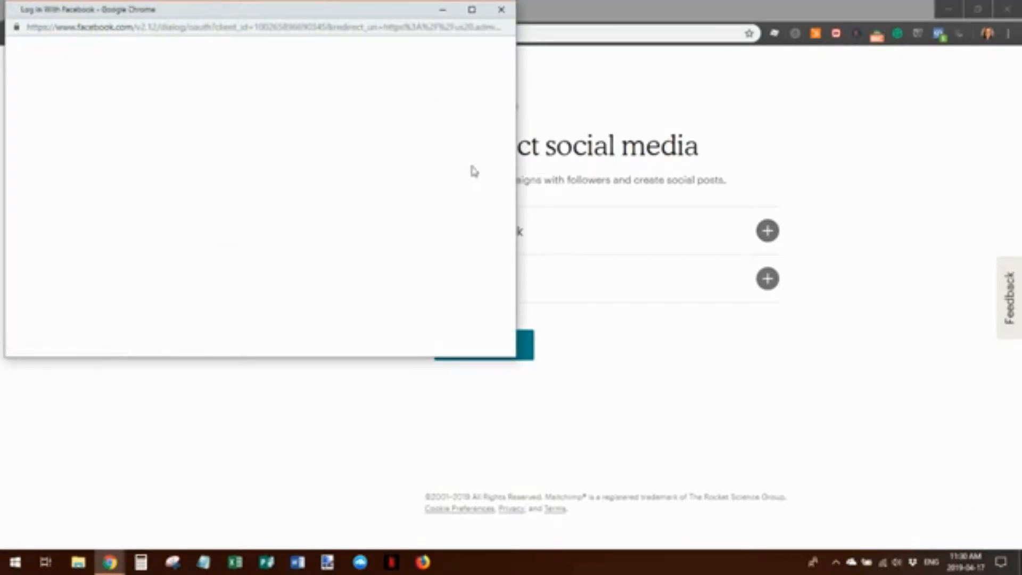
{"action": "left_click", "coordinate": [500, 11]}
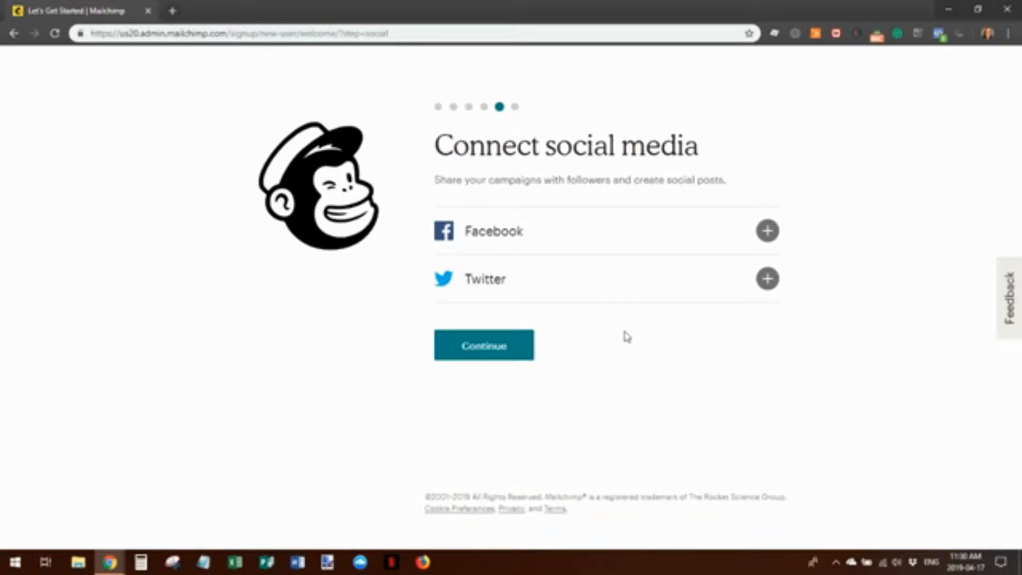
{"action": "left_click", "coordinate": [472, 346]}
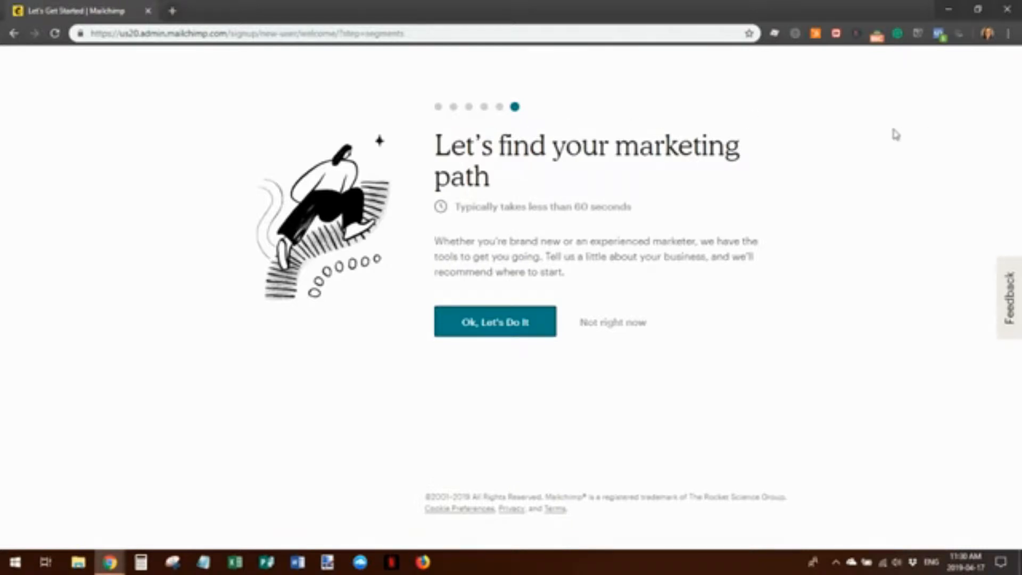
Answer the marketing-path questions Yes, Yes, Yes, No, No and pick 'People reaching out directly' as success
{"action": "left_click", "coordinate": [493, 327]}
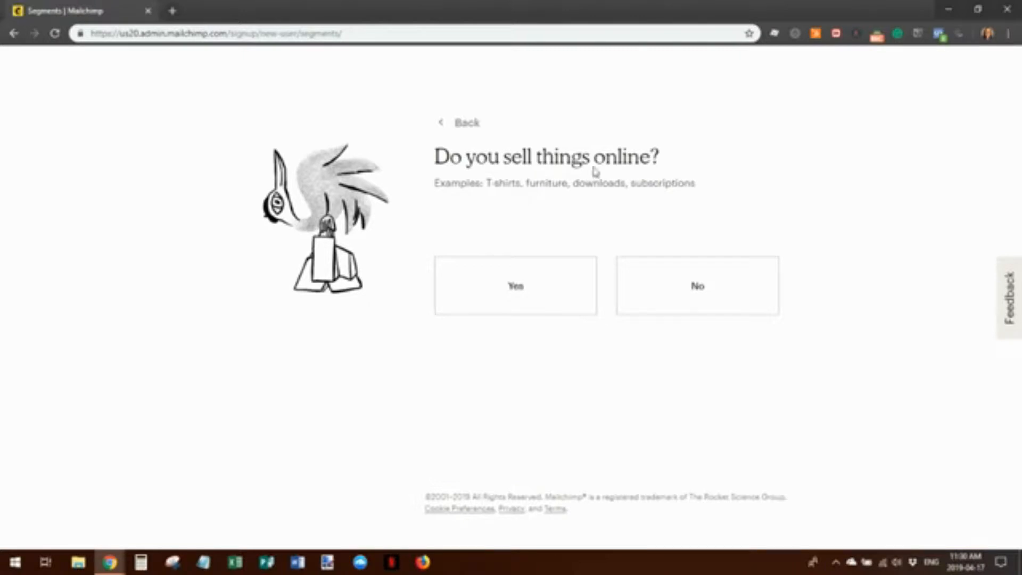
{"action": "left_click", "coordinate": [519, 294]}
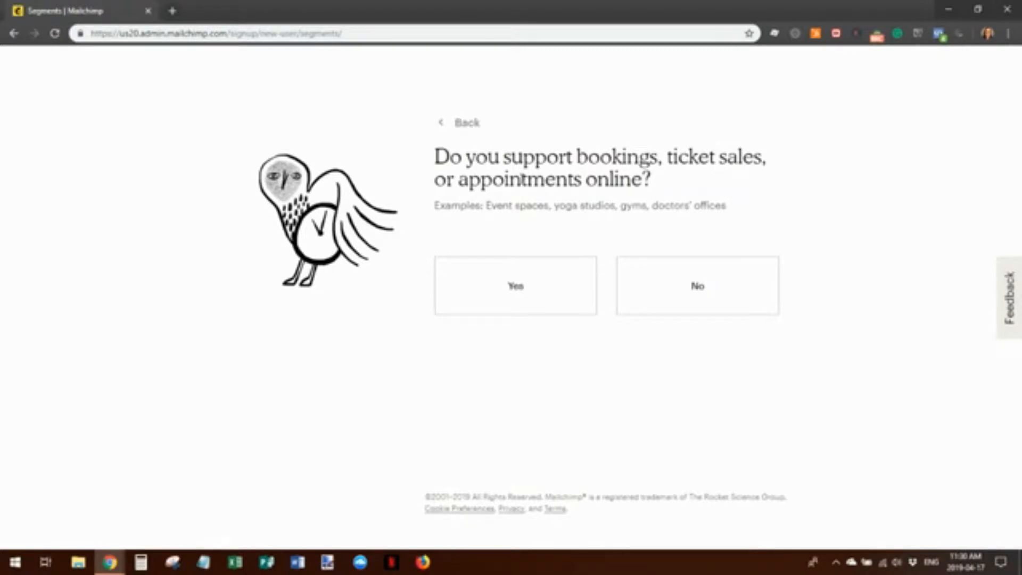
{"action": "left_click", "coordinate": [520, 300]}
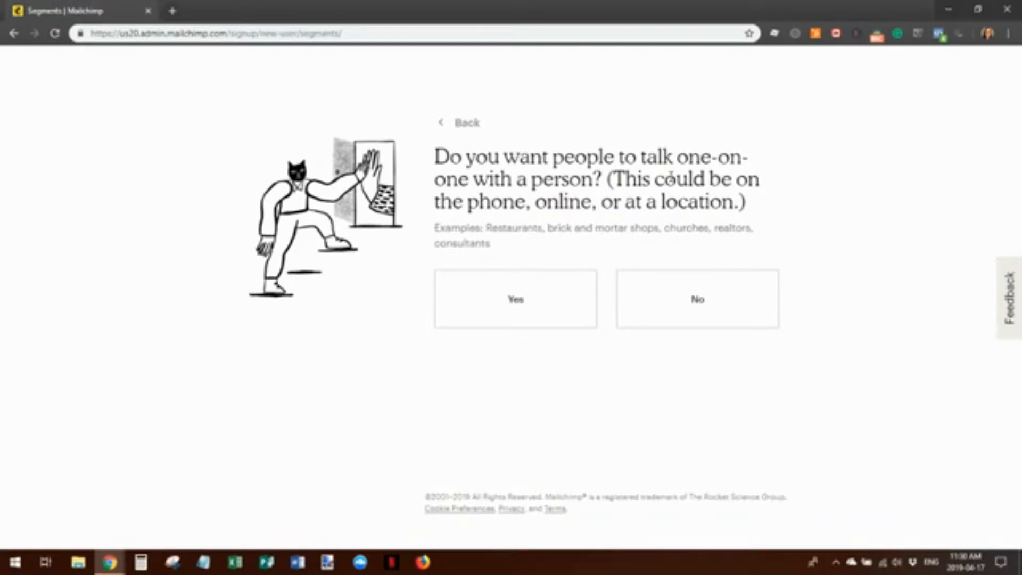
{"action": "left_click", "coordinate": [503, 295]}
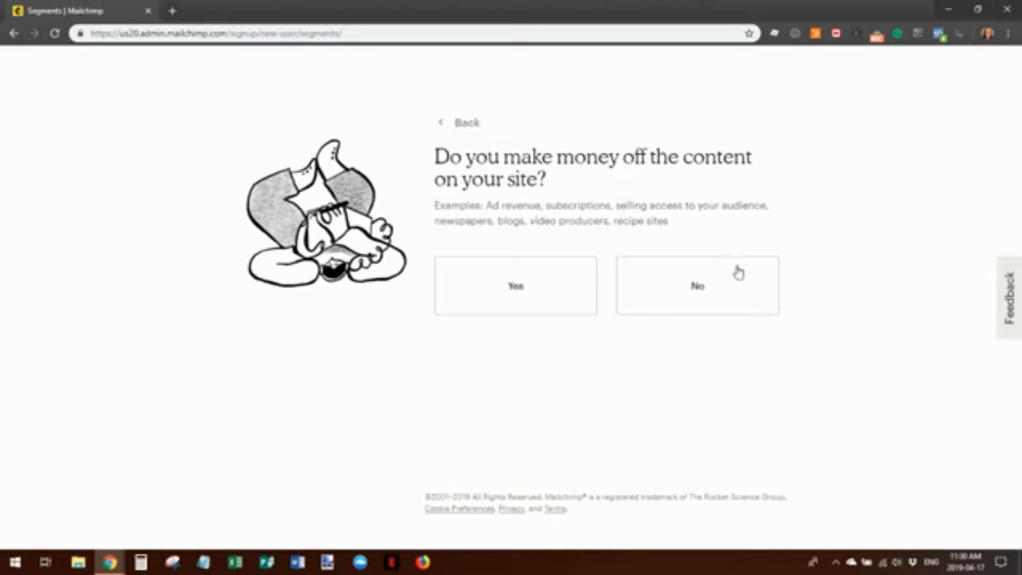
{"action": "left_click", "coordinate": [706, 293]}
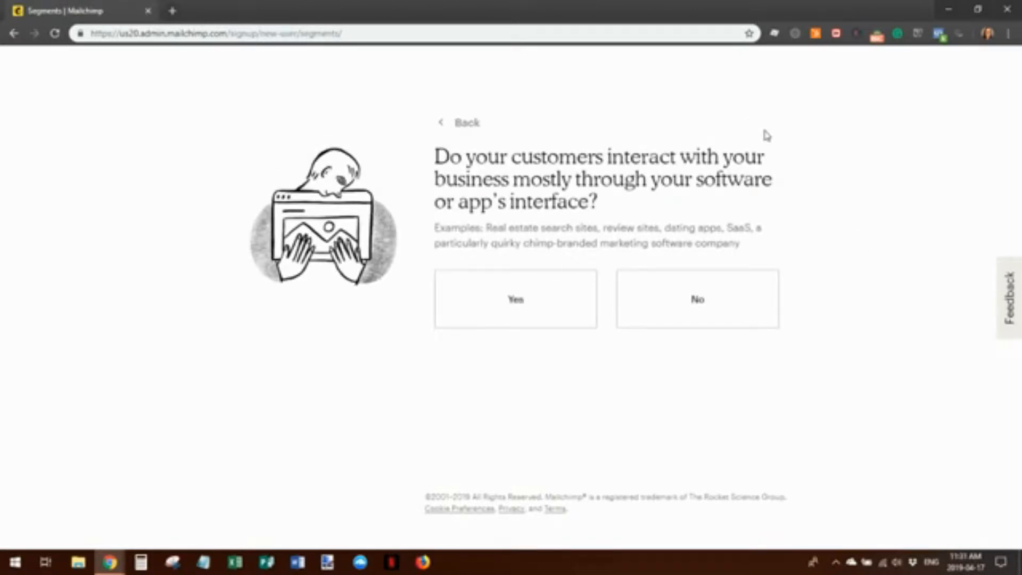
{"action": "left_click", "coordinate": [702, 305]}
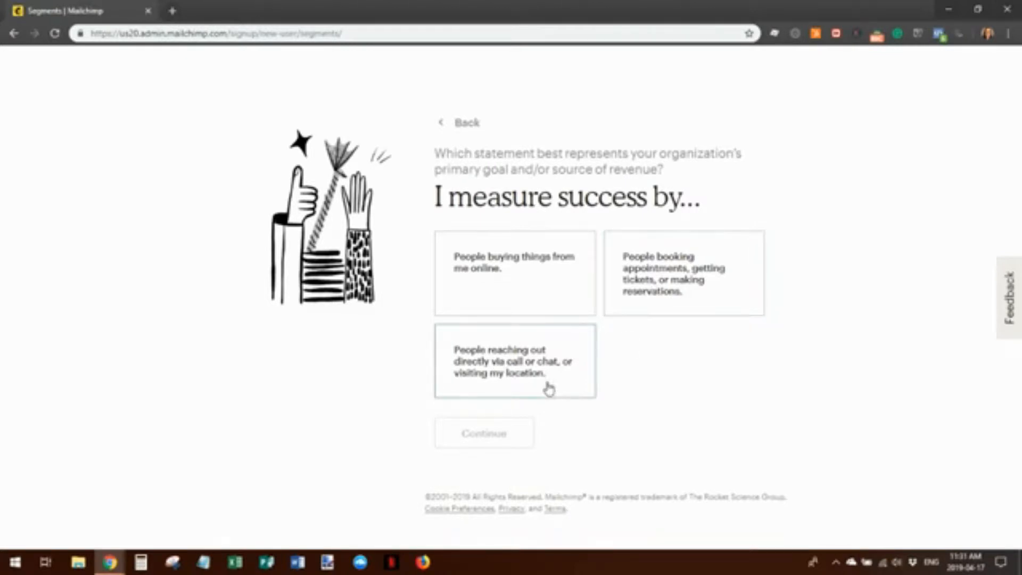
{"action": "left_click", "coordinate": [496, 373]}
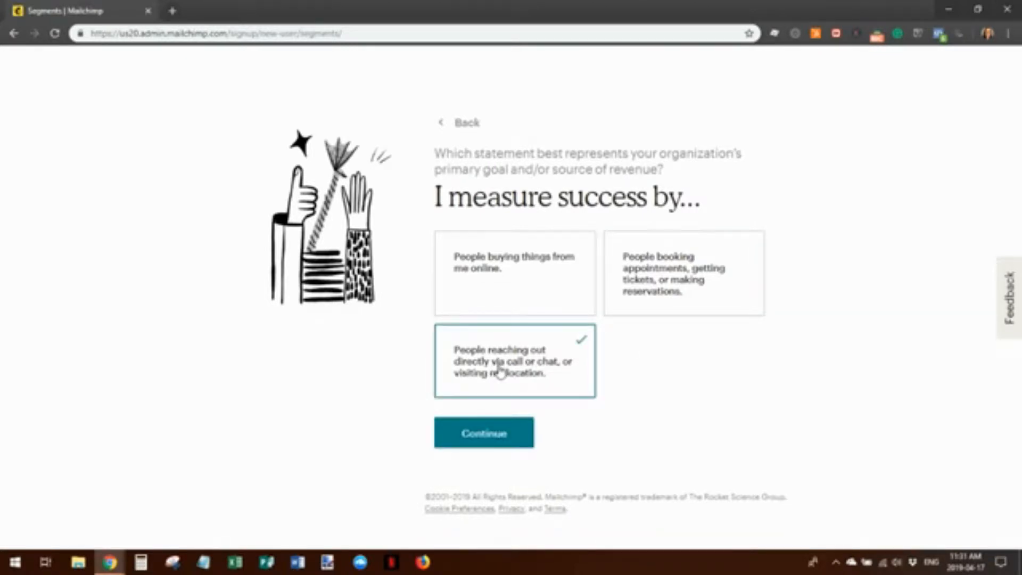
{"action": "left_click", "coordinate": [482, 436]}
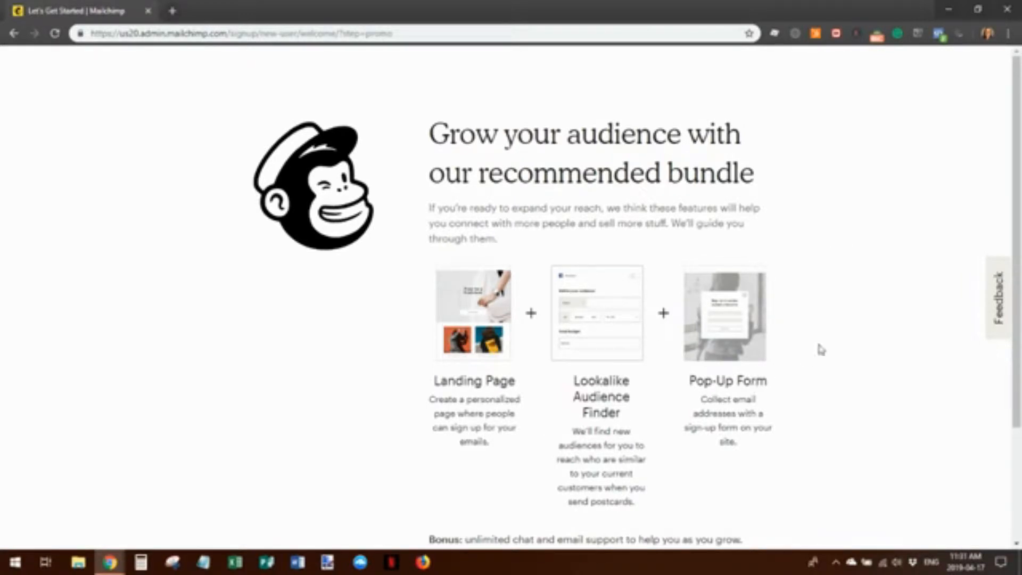
Choose 'Not right now' for the bundle and finish onboarding with the newsletter box unchecked
{"action": "scroll", "coordinate": [820, 346], "scroll_direction": "down", "scroll_amount": 3}
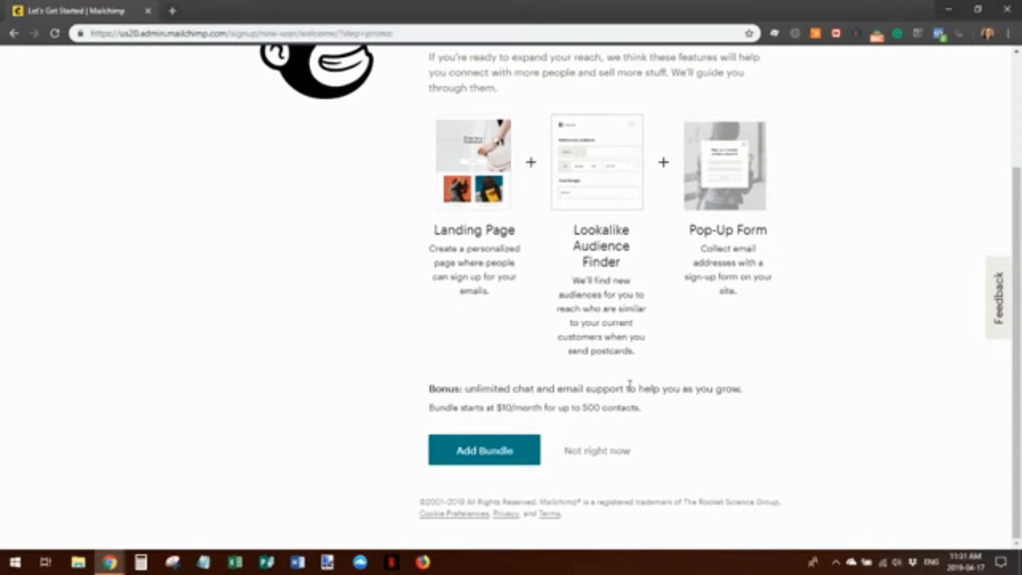
{"action": "left_click", "coordinate": [607, 457]}
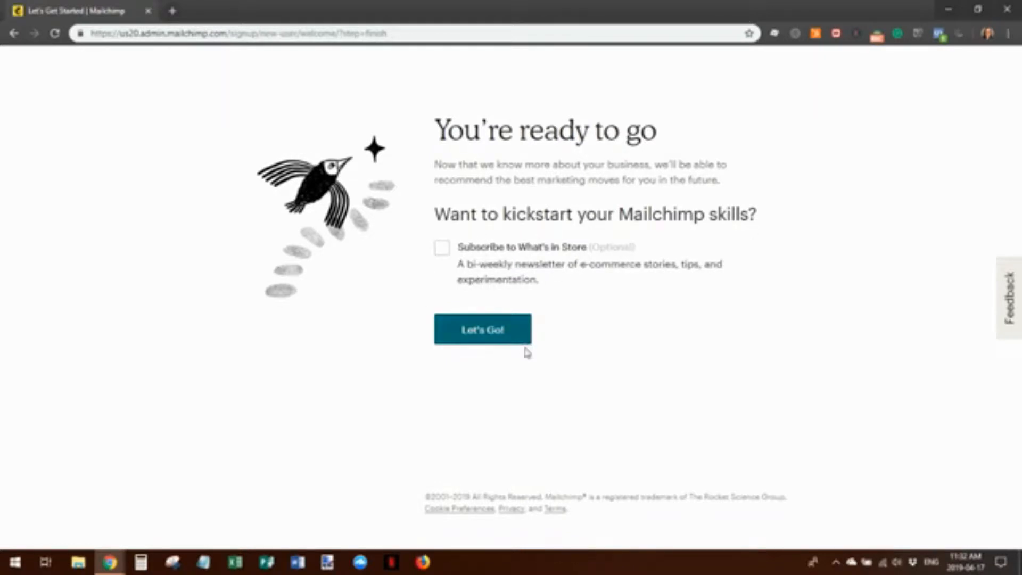
{"action": "left_click", "coordinate": [483, 332]}
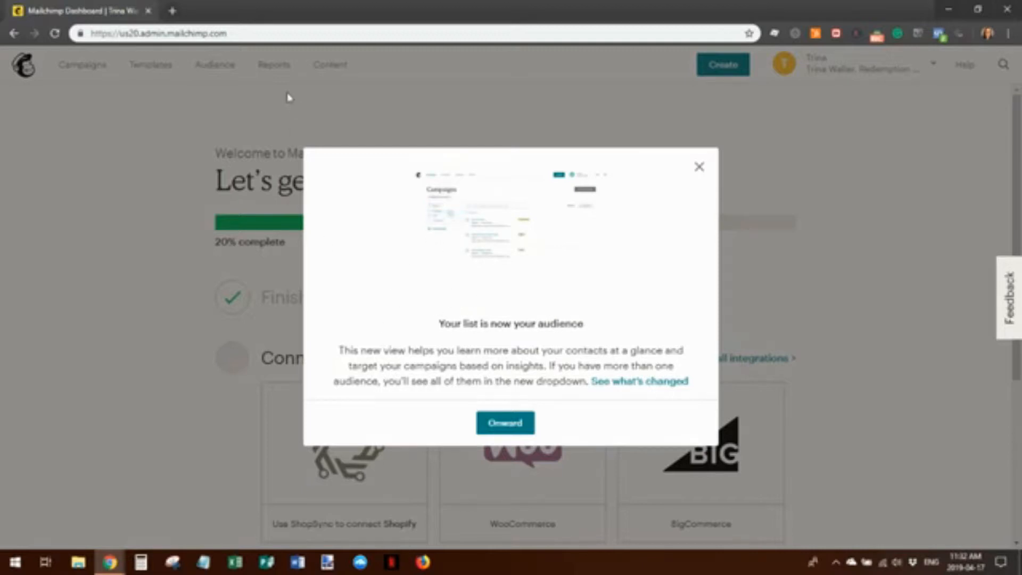
Close the 'Your list is now your audience' notice with Onward and scroll through the Let's get started checklist
{"action": "left_click", "coordinate": [503, 424]}
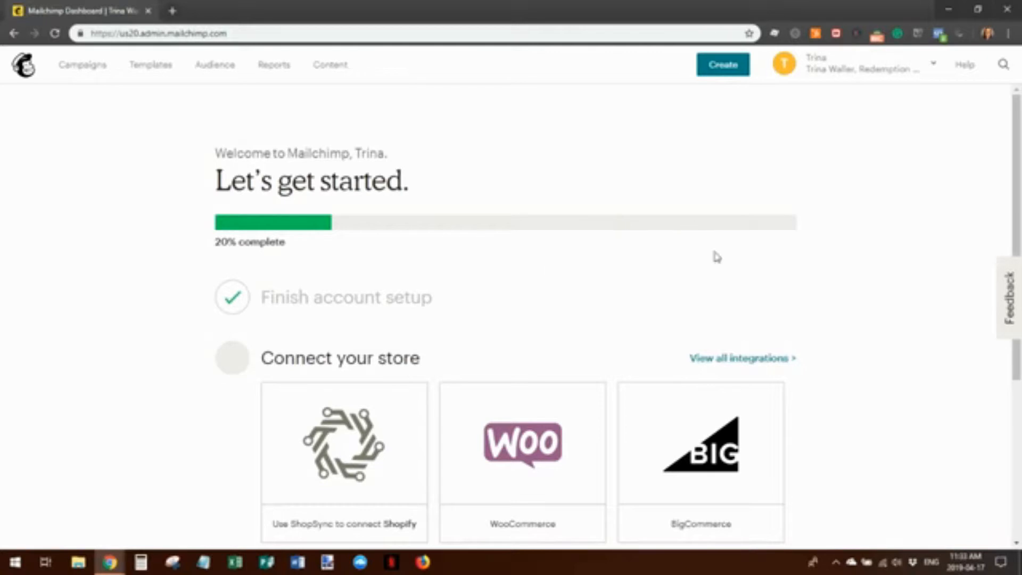
{"action": "scroll", "coordinate": [826, 310], "scroll_direction": "down", "scroll_amount": 3}
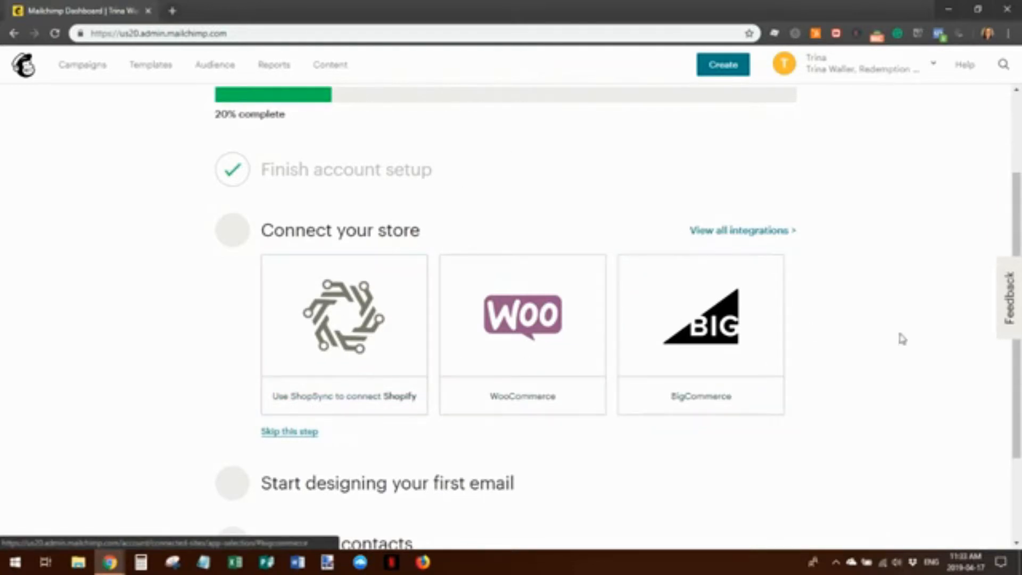
{"action": "scroll", "coordinate": [904, 348], "scroll_direction": "down", "scroll_amount": 3}
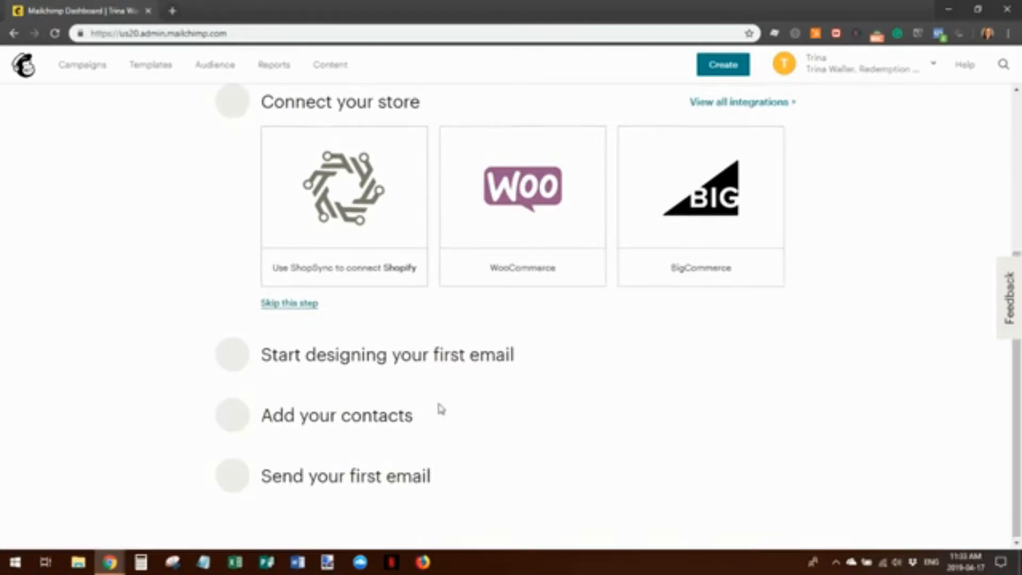
{"action": "scroll", "coordinate": [436, 396], "scroll_direction": "up", "scroll_amount": 1}
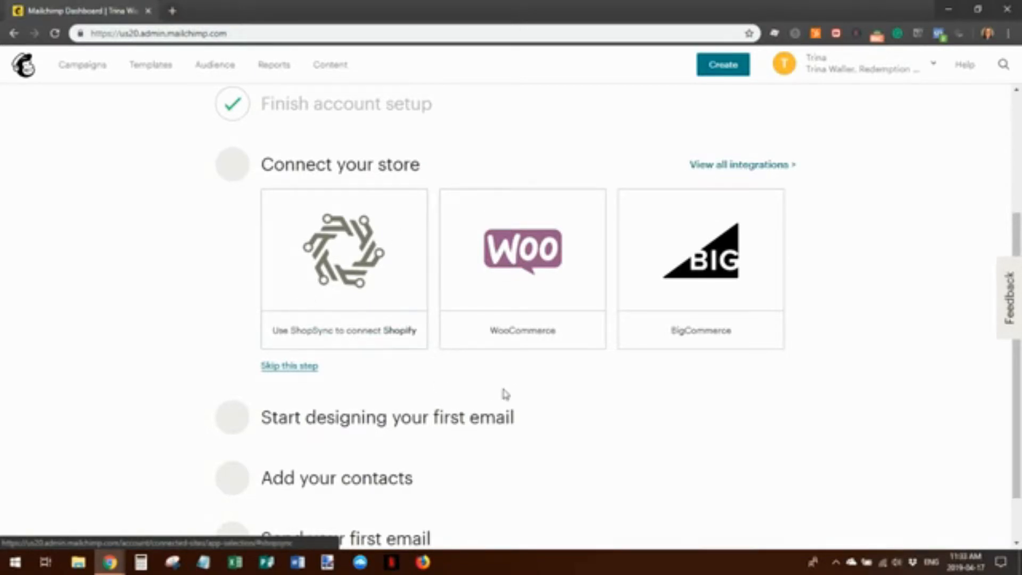
{"action": "scroll", "coordinate": [527, 250], "scroll_direction": "down", "scroll_amount": 1}
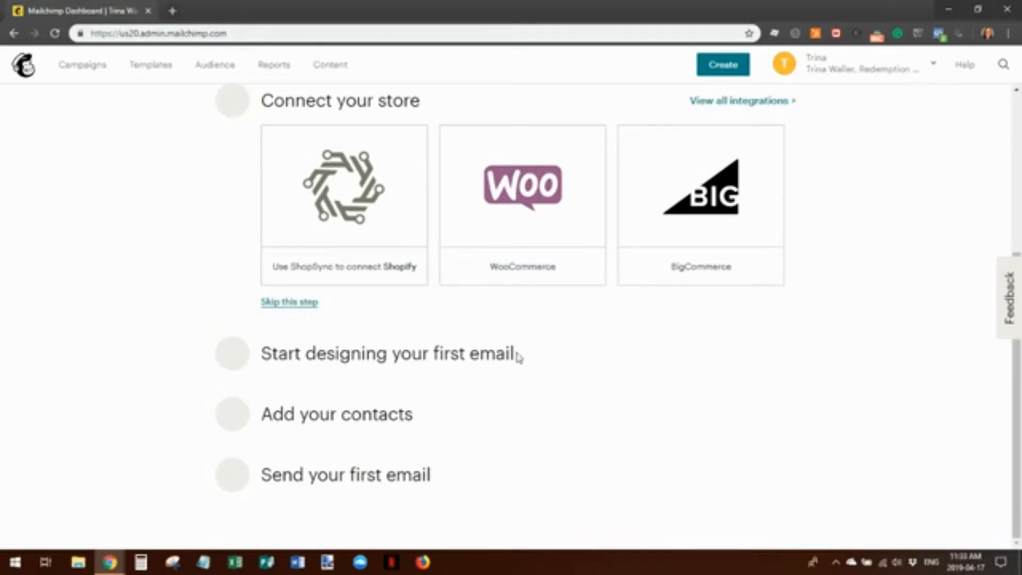
Skip connecting a store, postpone the first email, and choose Import from a file
{"action": "left_click", "coordinate": [307, 305]}
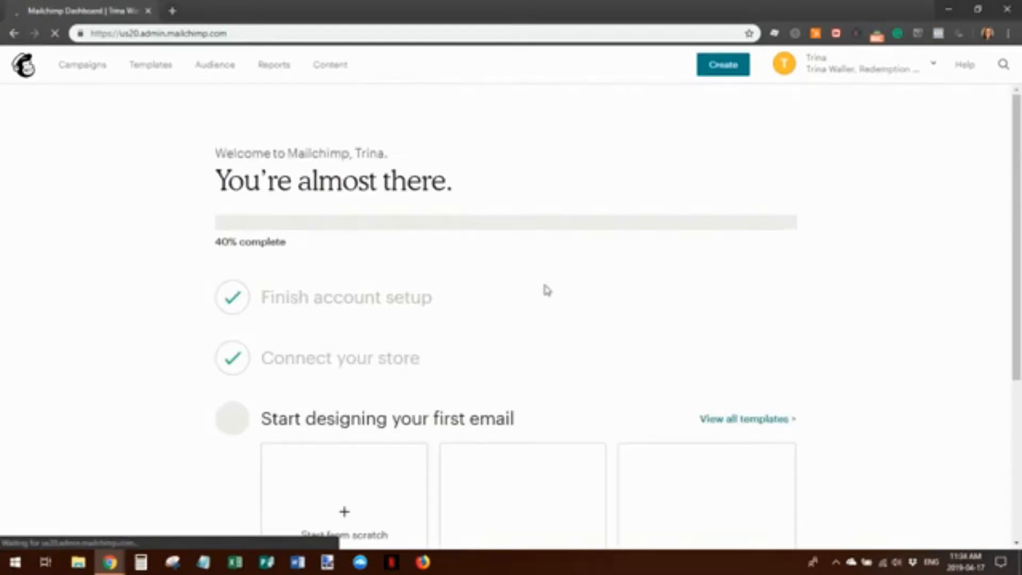
{"action": "scroll", "coordinate": [647, 322], "scroll_direction": "down", "scroll_amount": 3}
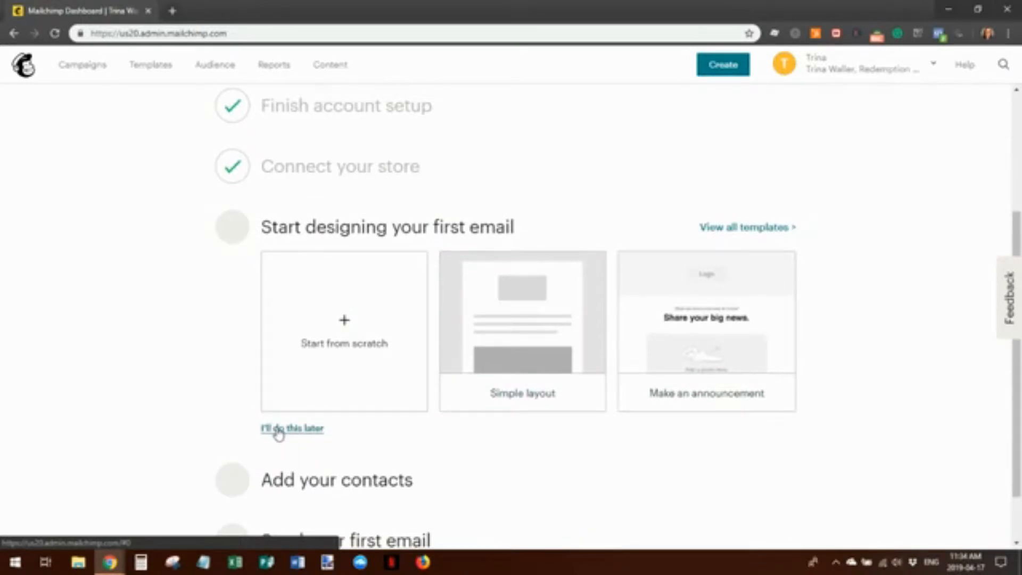
{"action": "left_click", "coordinate": [619, 406]}
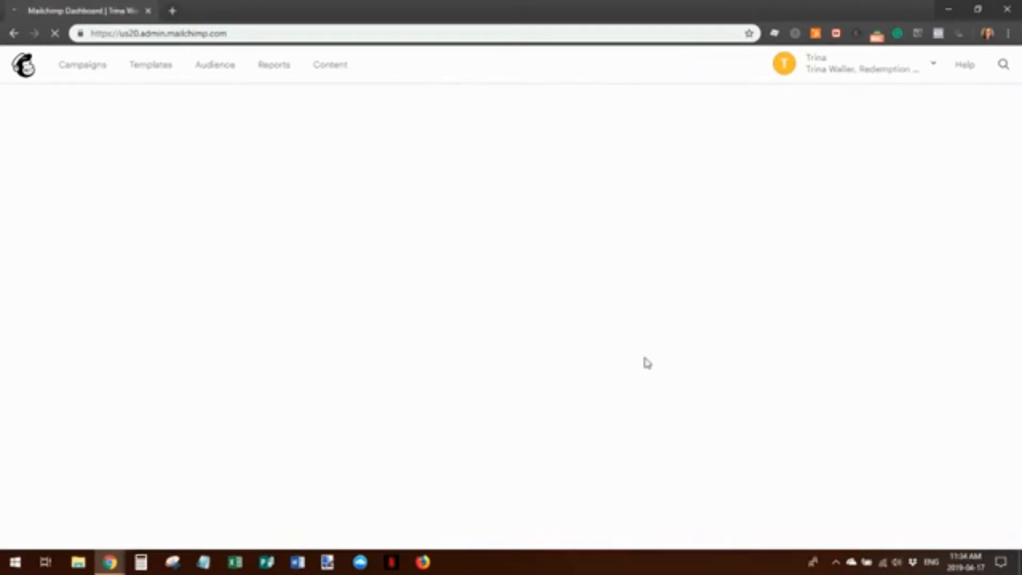
{"action": "scroll", "coordinate": [585, 330], "scroll_direction": "down", "scroll_amount": 2}
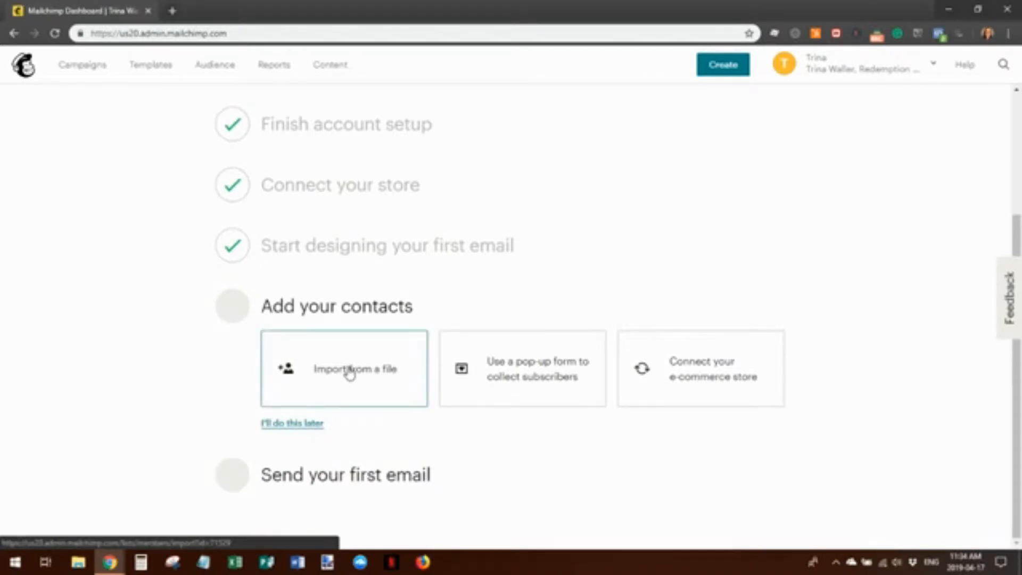
{"action": "left_click", "coordinate": [345, 376]}
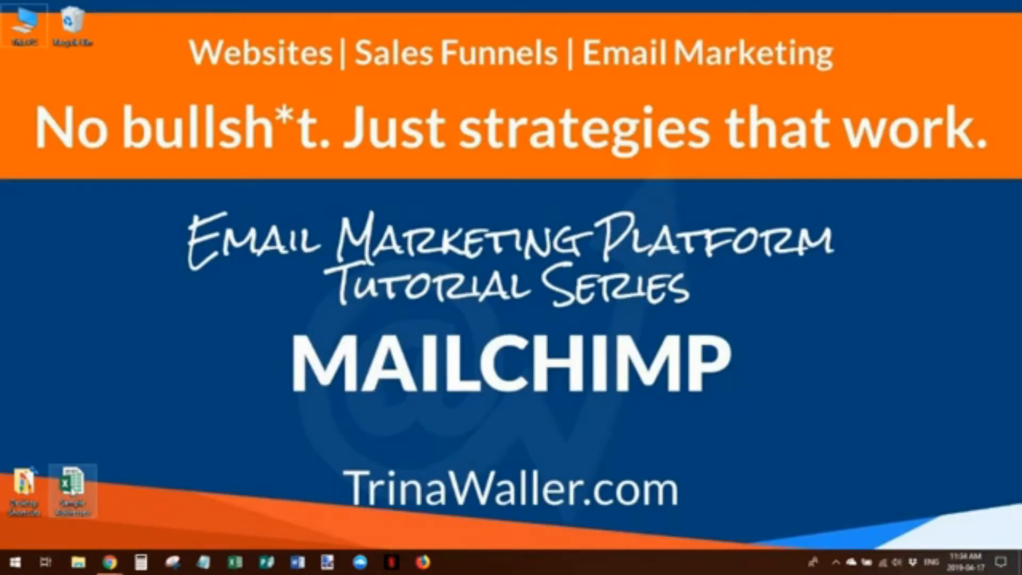
Open the Sample Addresses Excel workbook from the desktop
{"action": "double_click", "coordinate": [73, 491]}
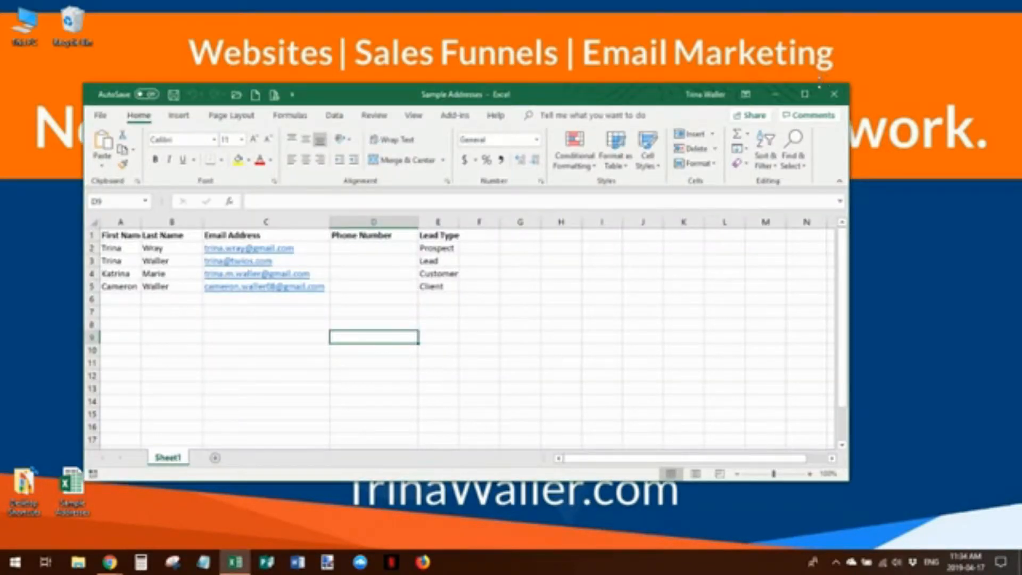
Save Sample Addresses to the Desktop as CSV (Comma delimited) (*.csv)
{"action": "left_click", "coordinate": [804, 96]}
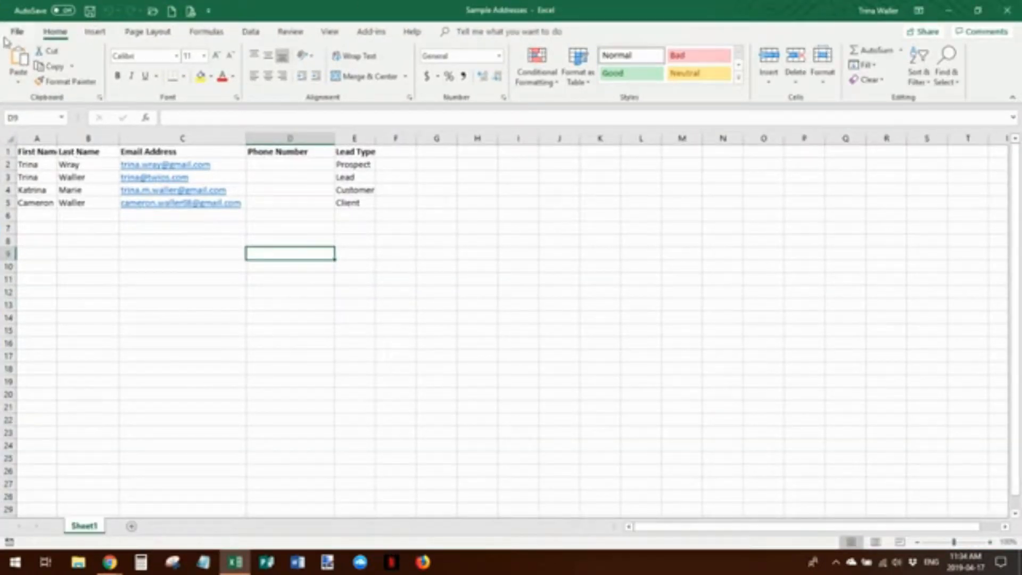
{"action": "left_click", "coordinate": [17, 33]}
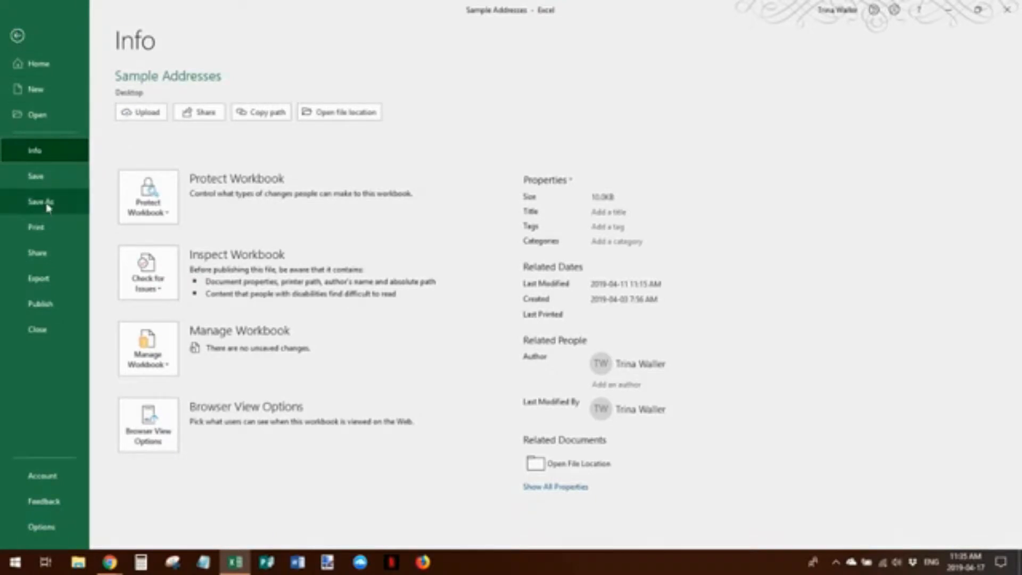
{"action": "left_click", "coordinate": [47, 206]}
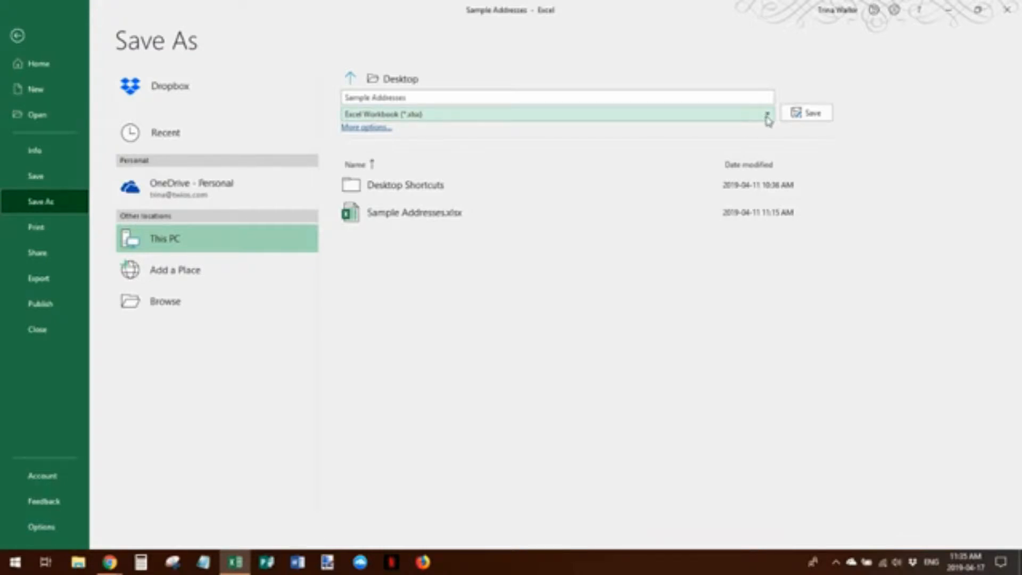
{"action": "left_click", "coordinate": [767, 116]}
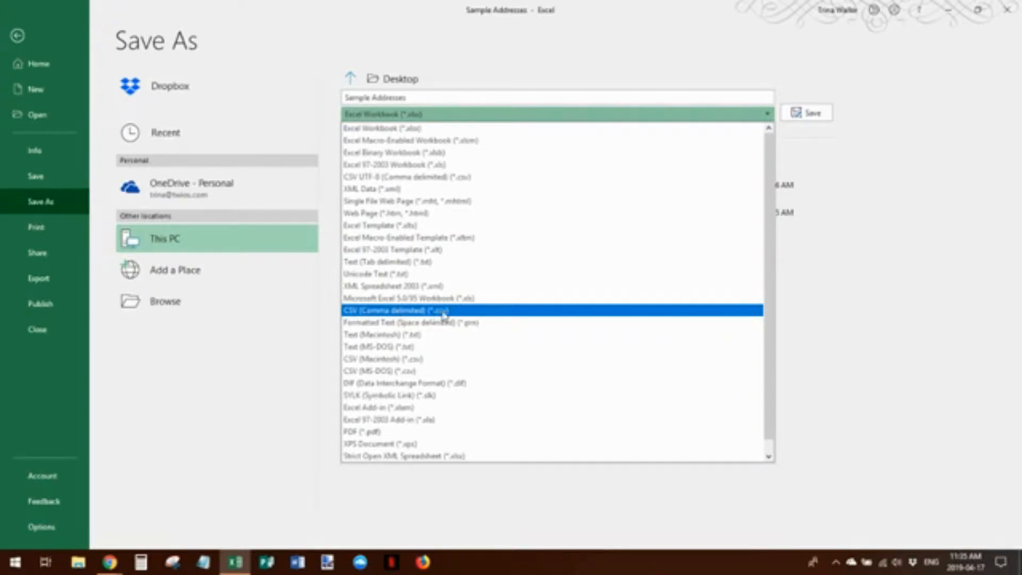
{"action": "left_click", "coordinate": [385, 313]}
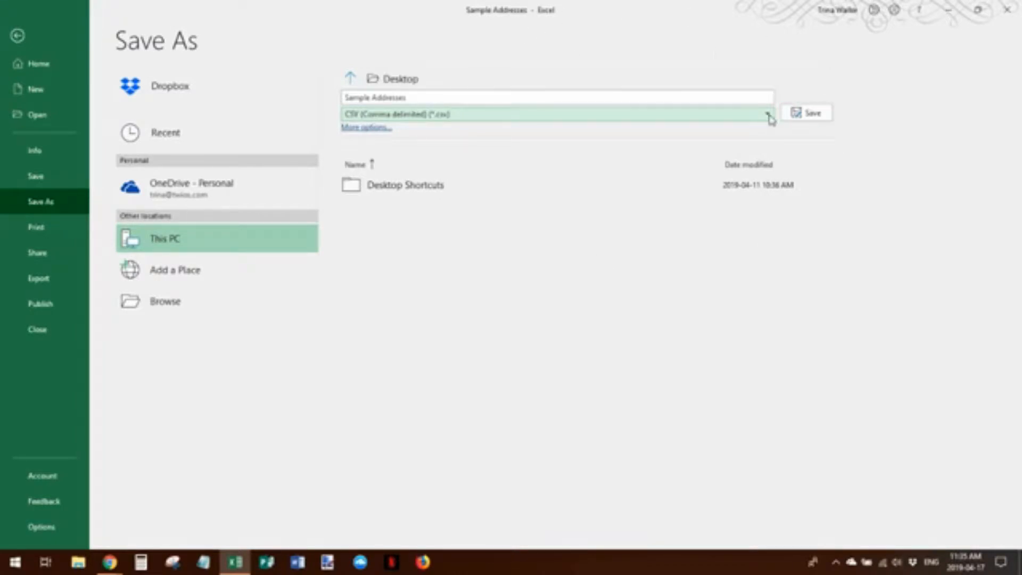
{"action": "left_click", "coordinate": [810, 112]}
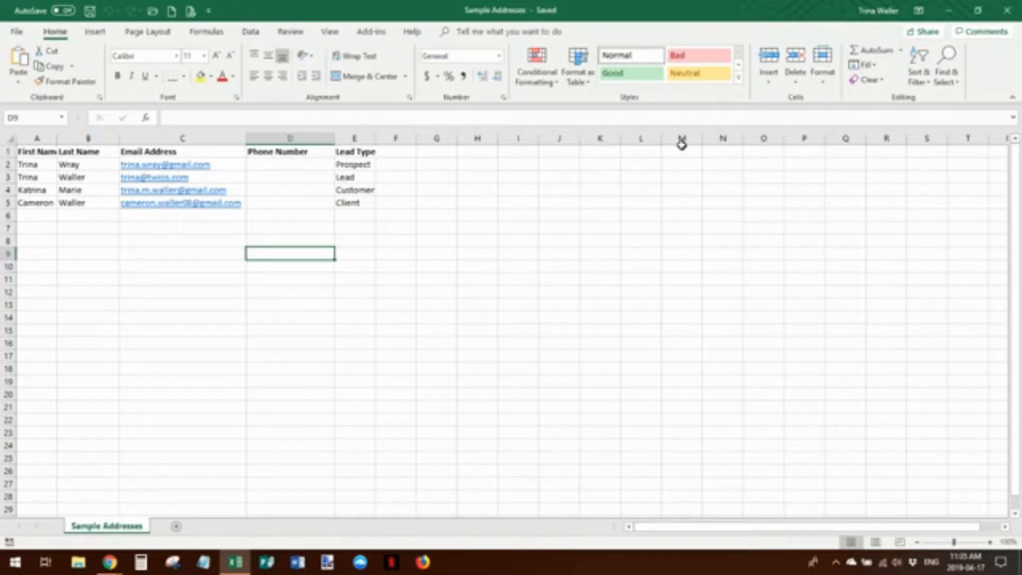
Close Excel, place the new CSV icon beside the workbook, and return to Mailchimp's Import New Contacts page
{"action": "left_click", "coordinate": [1007, 11]}
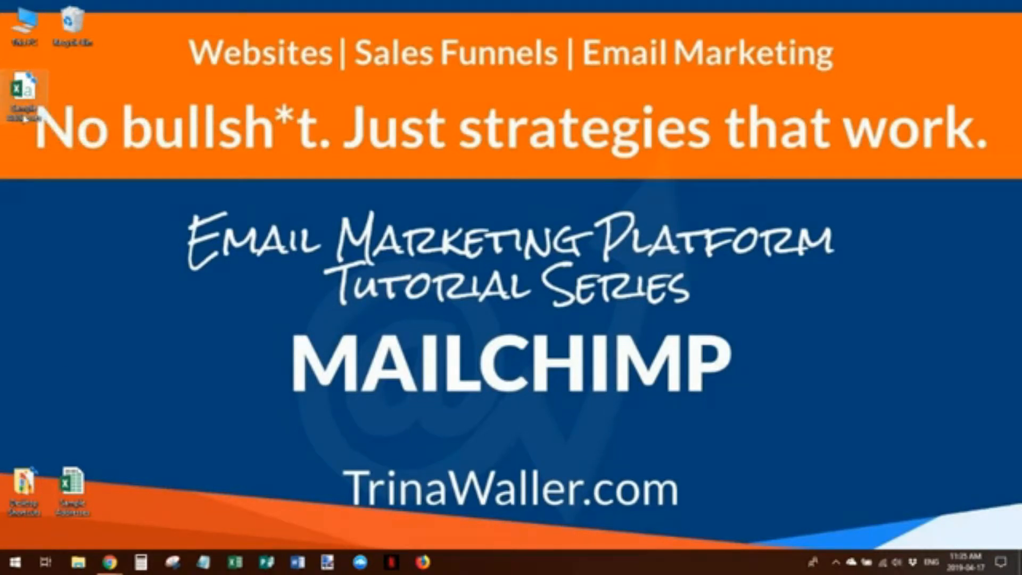
{"action": "left_click_drag", "start_coordinate": [23, 91], "coordinate": [119, 496]}
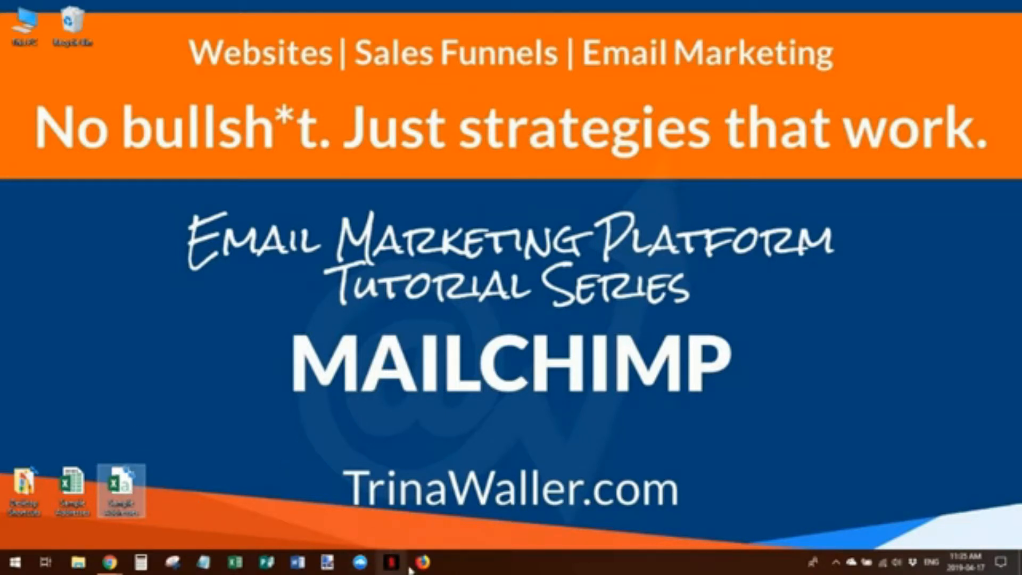
{"action": "mouse_move", "coordinate": [109, 562]}
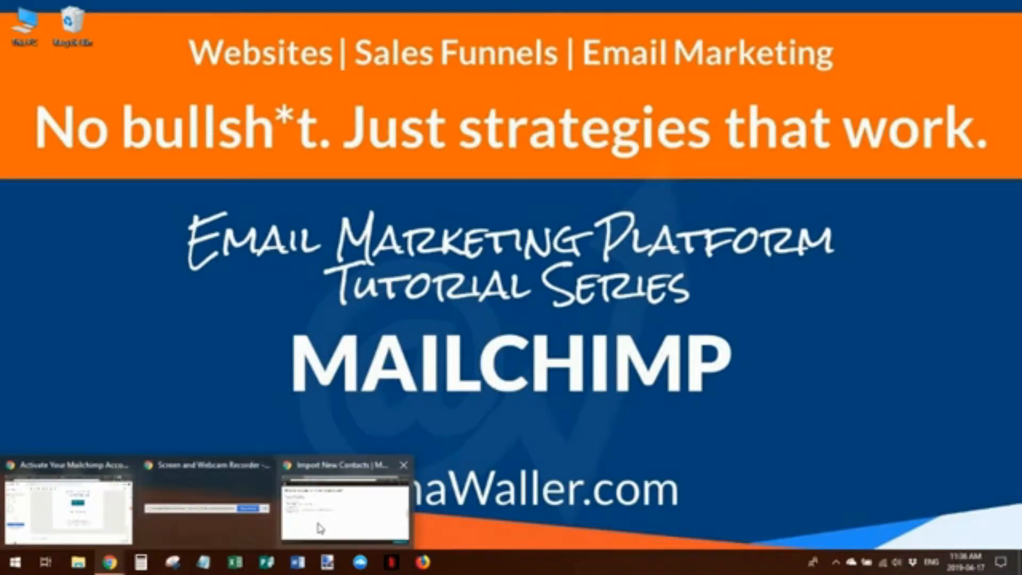
{"action": "left_click", "coordinate": [319, 526]}
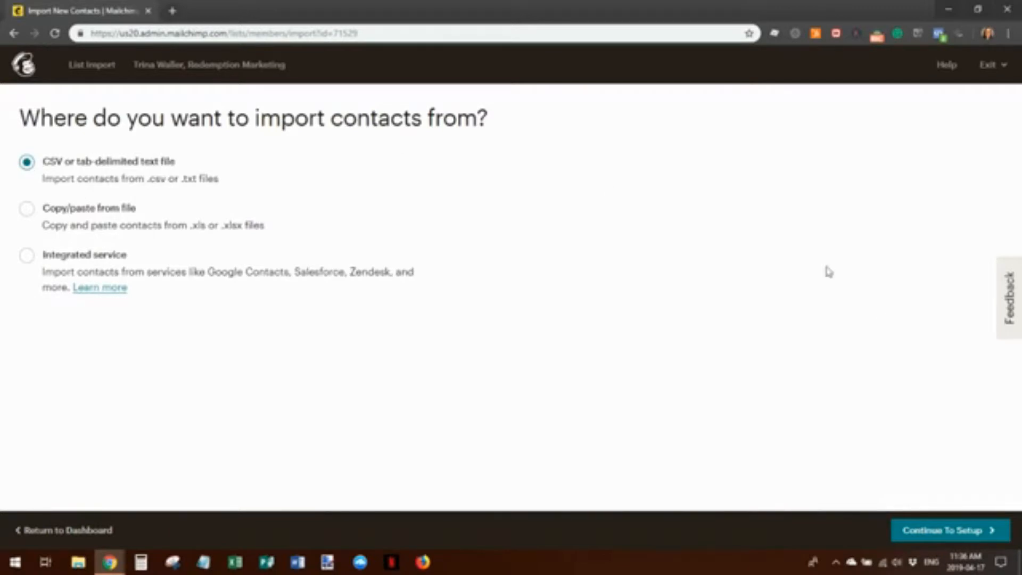
Upload Sample Addresses.csv from the Desktop as the import file and continue to column matching
{"action": "left_click", "coordinate": [952, 535]}
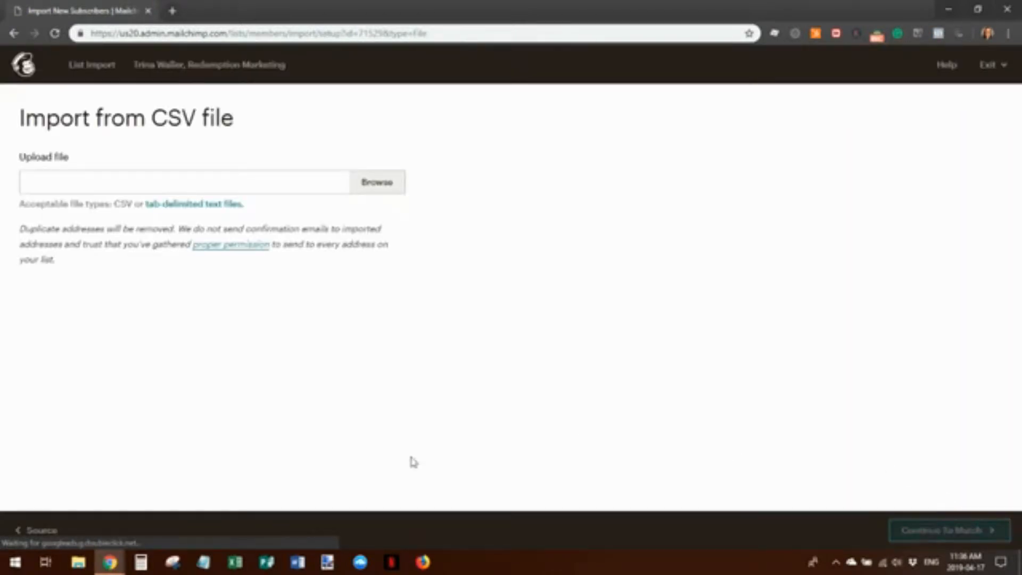
{"action": "mouse_move", "coordinate": [106, 568]}
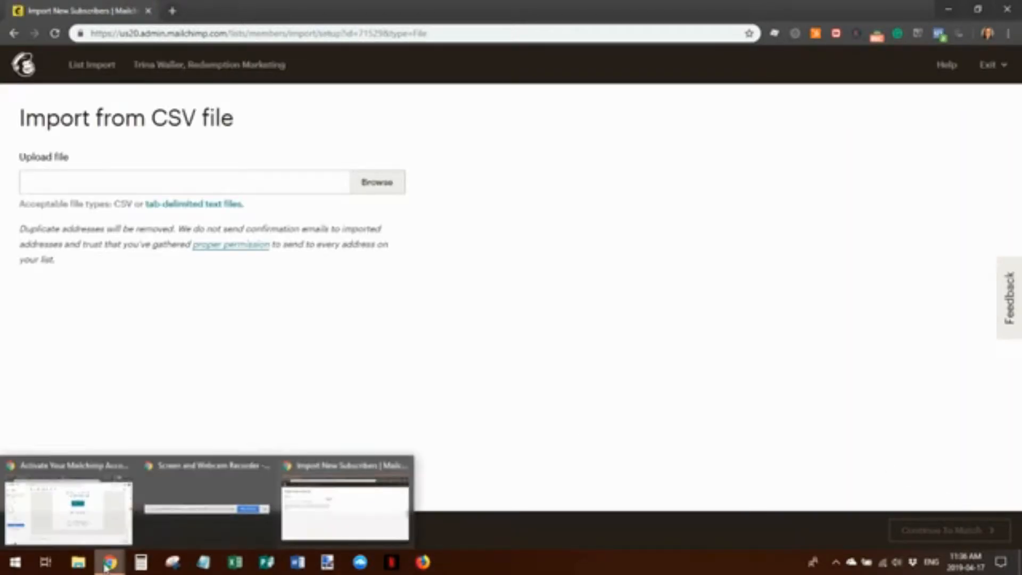
{"action": "left_click", "coordinate": [208, 501]}
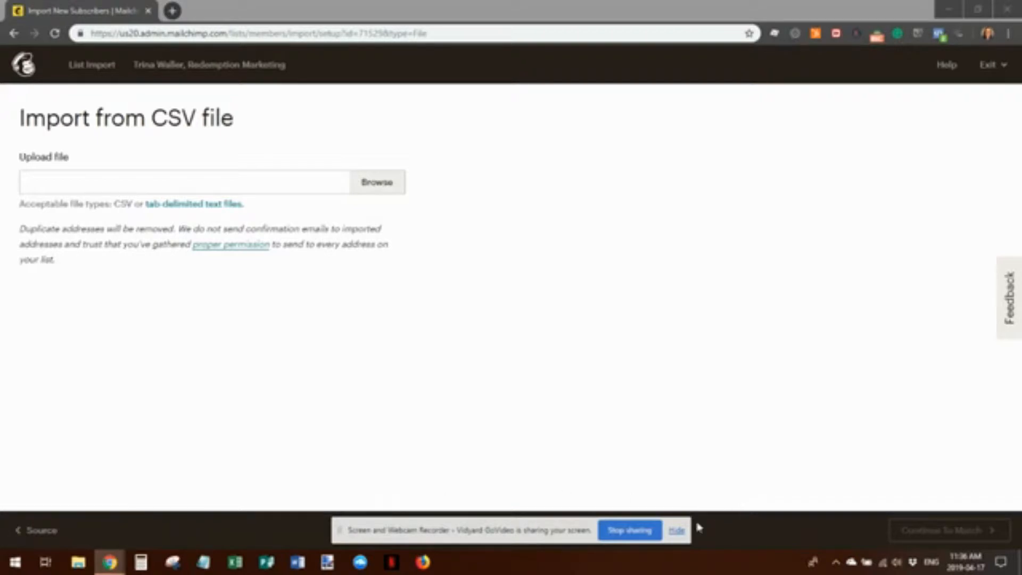
{"action": "left_click", "coordinate": [677, 531]}
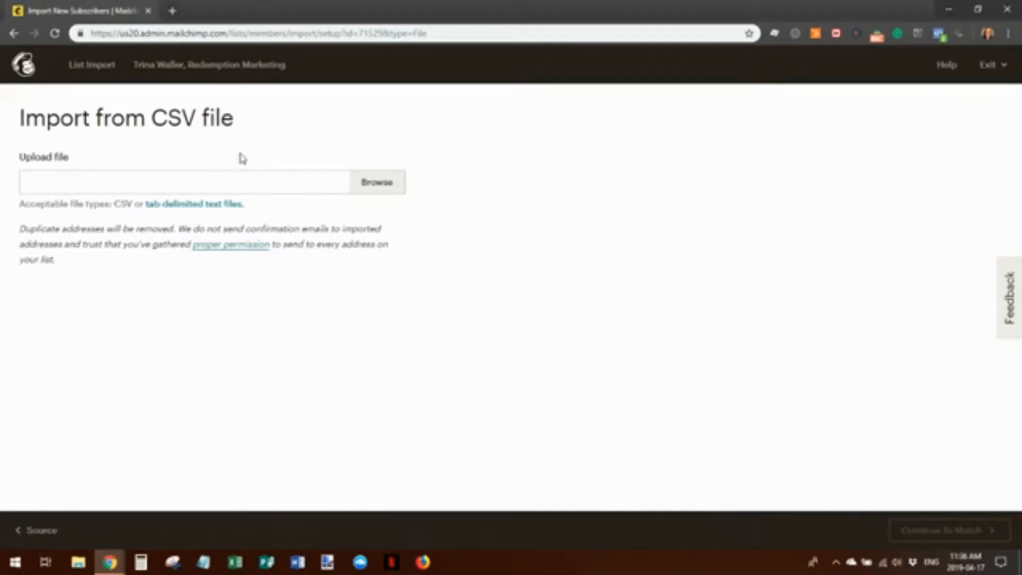
{"action": "left_click", "coordinate": [380, 183]}
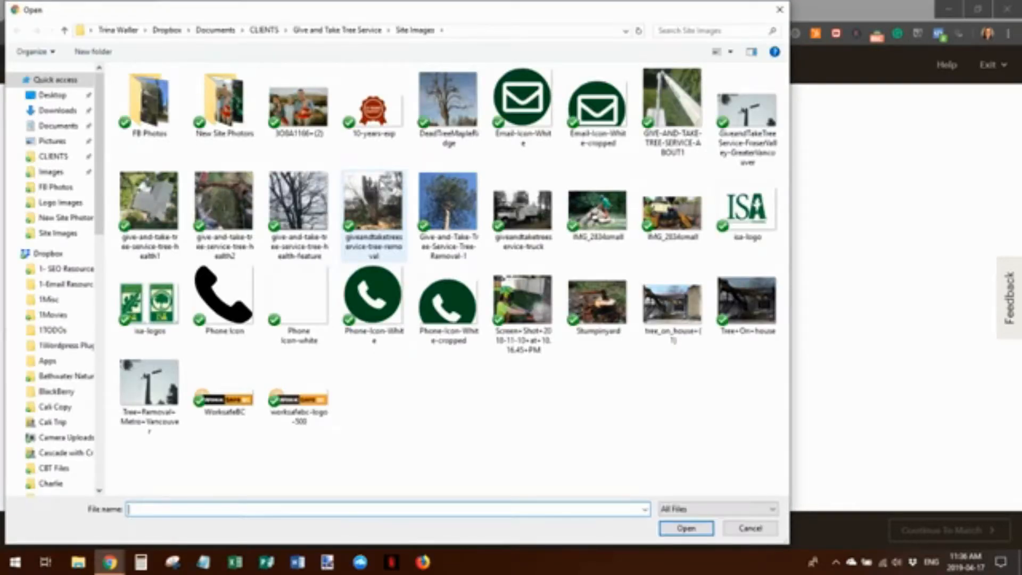
{"action": "left_click", "coordinate": [52, 95]}
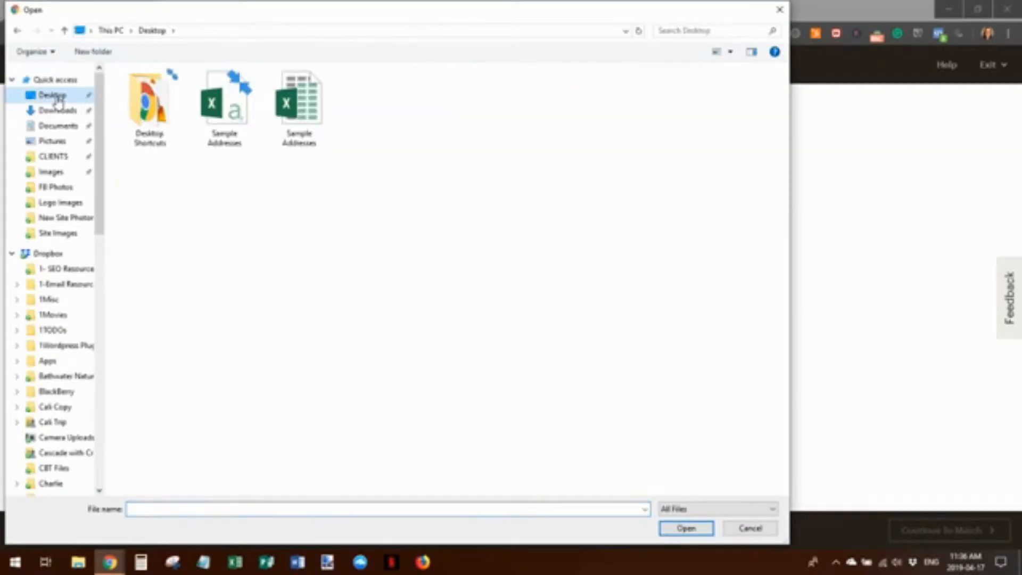
{"action": "left_click", "coordinate": [230, 108]}
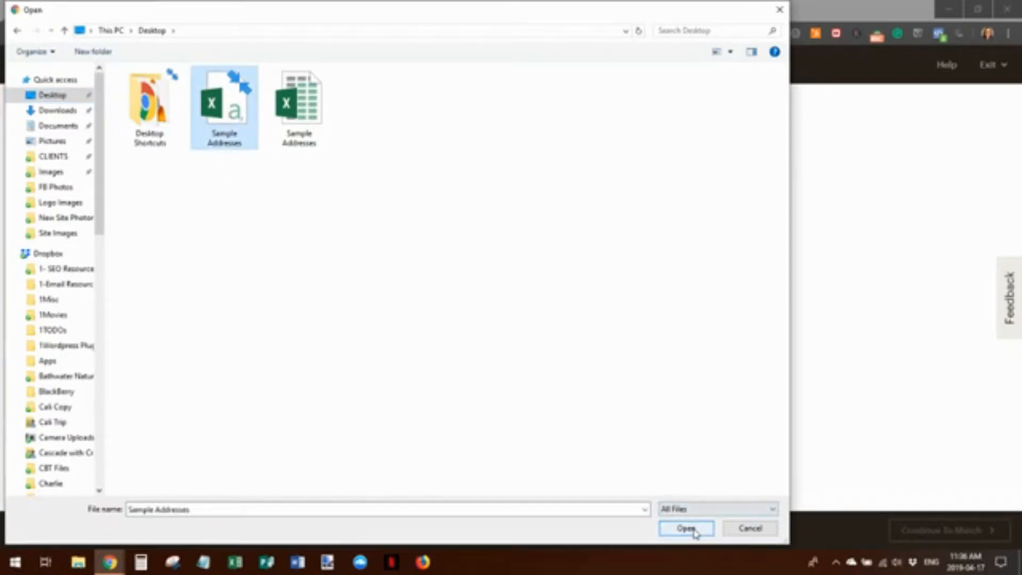
{"action": "left_click", "coordinate": [687, 529]}
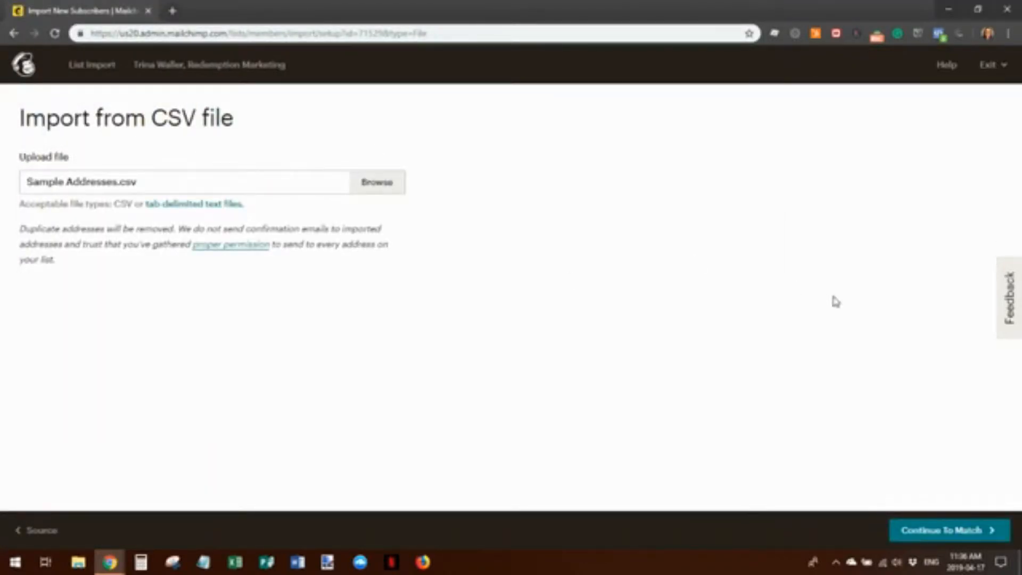
{"action": "left_click", "coordinate": [946, 531]}
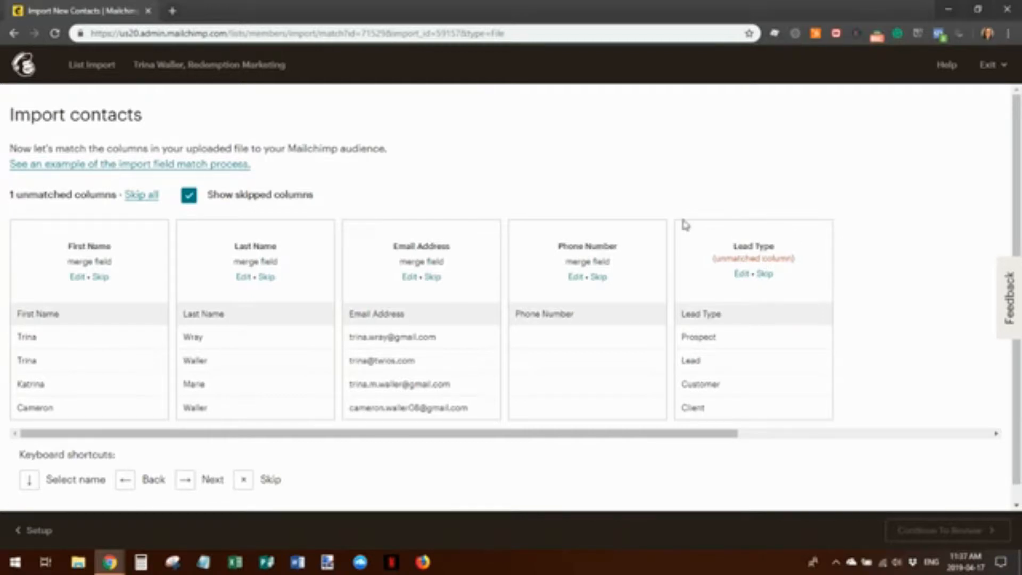
Open the unmatched Lead Type column for editing on the Import contacts page
{"action": "left_click", "coordinate": [741, 274]}
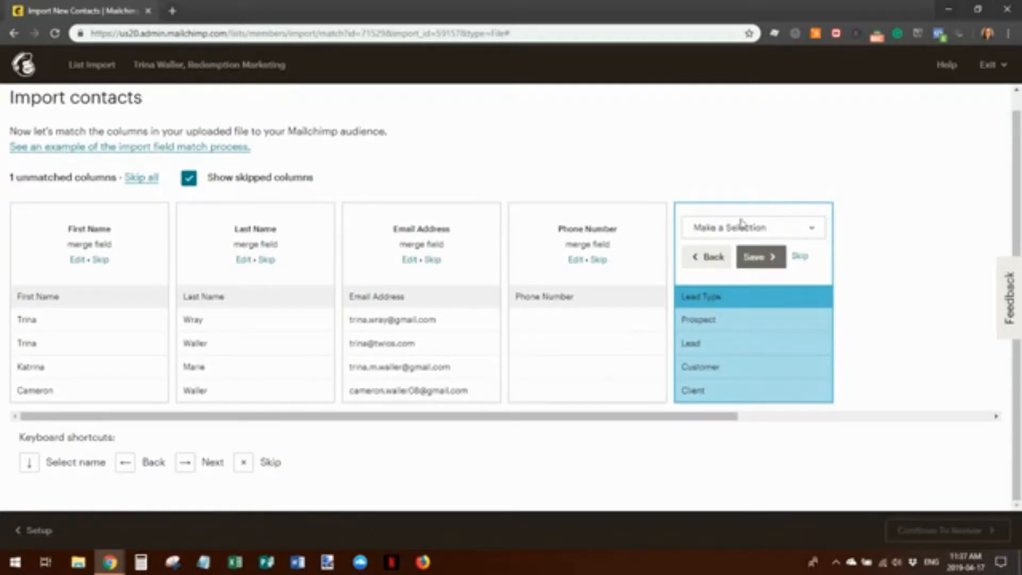
Start creating a new text field for the Lead Type column, then cancel it
{"action": "left_click", "coordinate": [814, 228]}
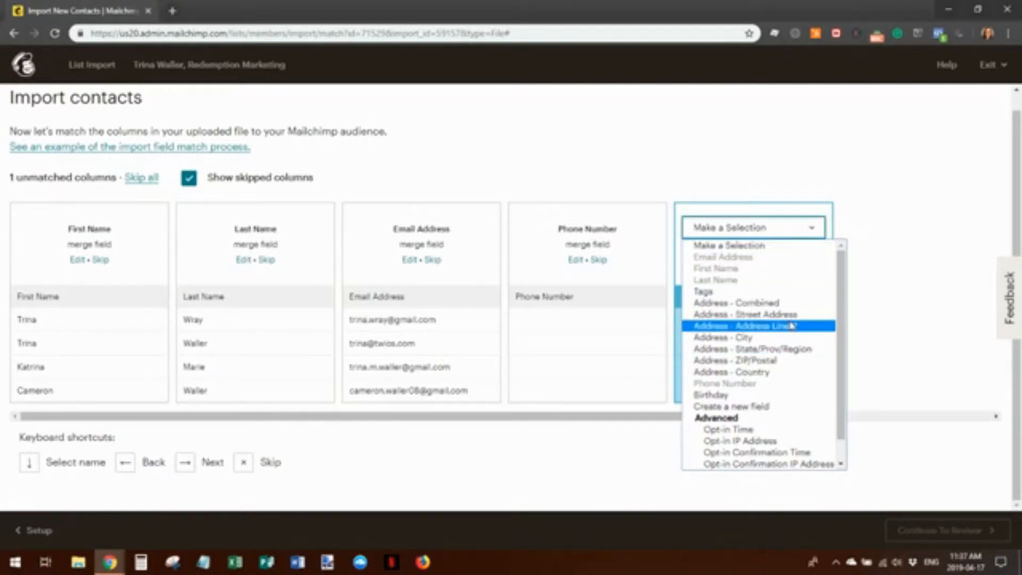
{"action": "left_click", "coordinate": [773, 408]}
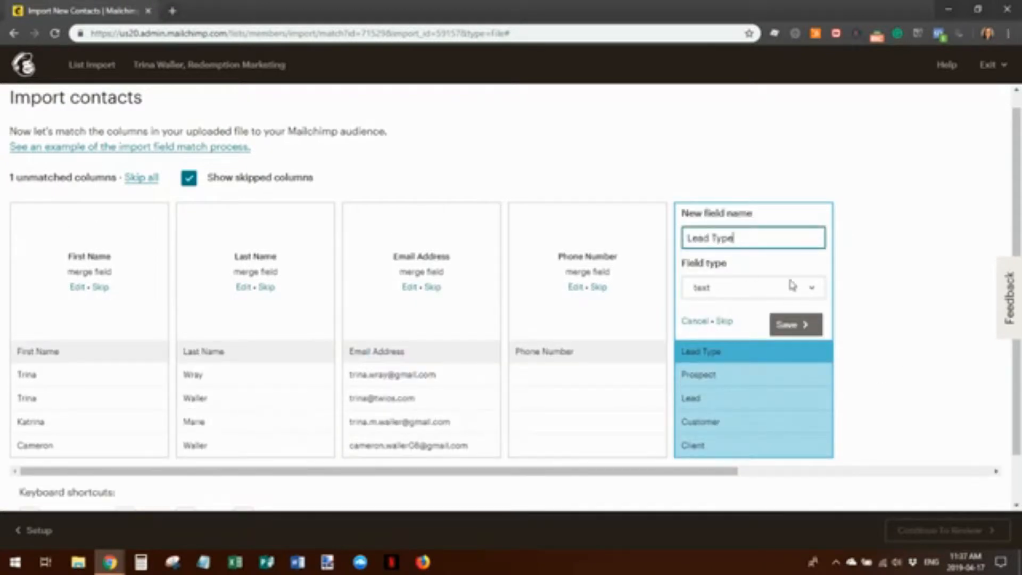
{"action": "left_click", "coordinate": [813, 289]}
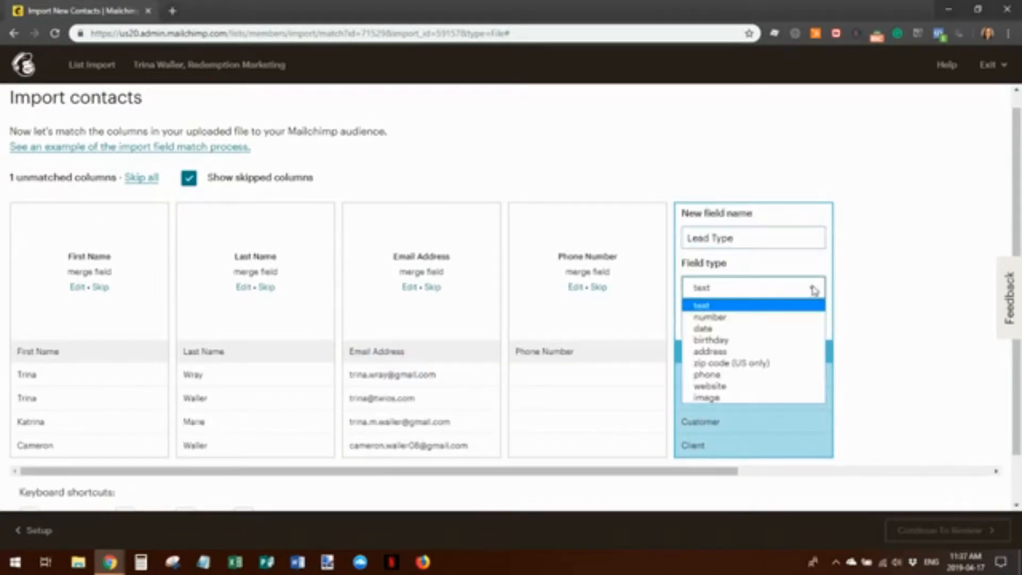
{"action": "left_click", "coordinate": [814, 289]}
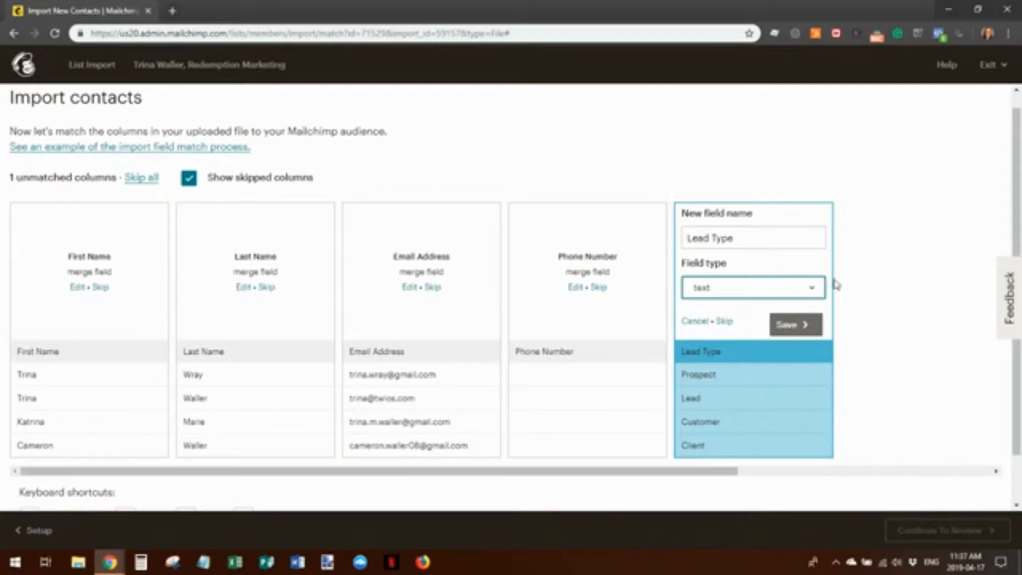
{"action": "left_click", "coordinate": [801, 240]}
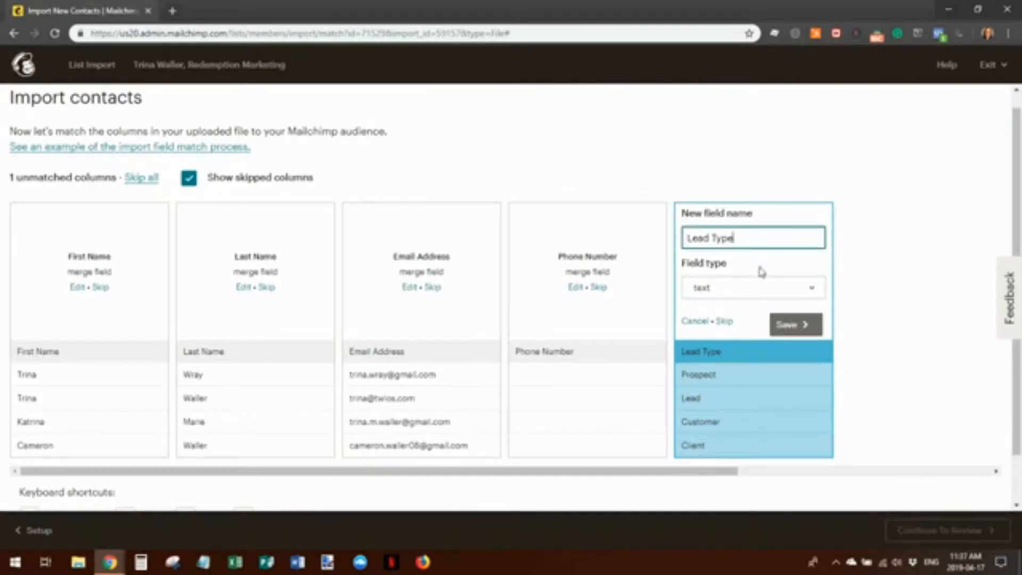
{"action": "left_click", "coordinate": [699, 322]}
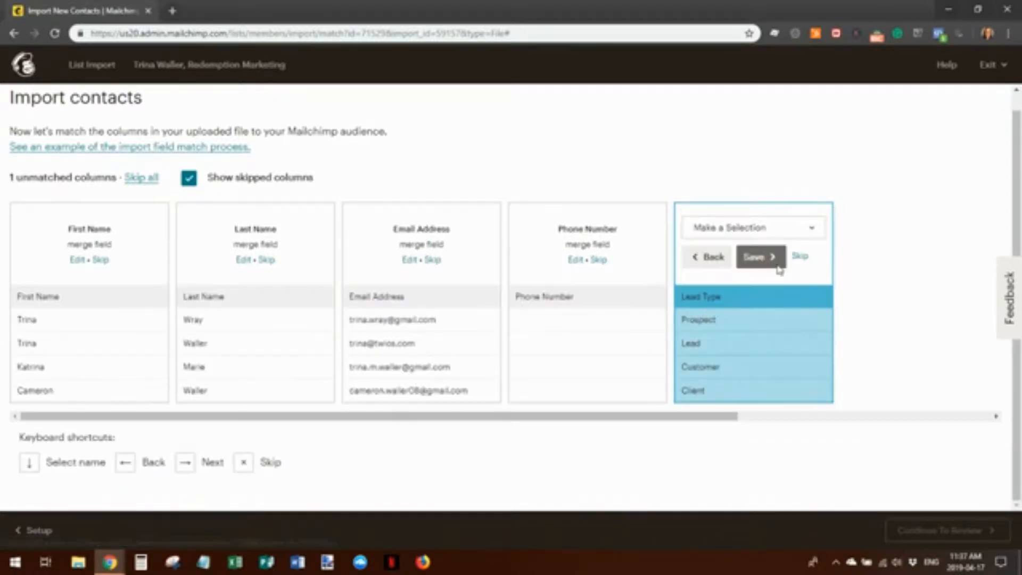
Match Lead Type to a new text field named Lead Type and save it
{"action": "left_click", "coordinate": [814, 229]}
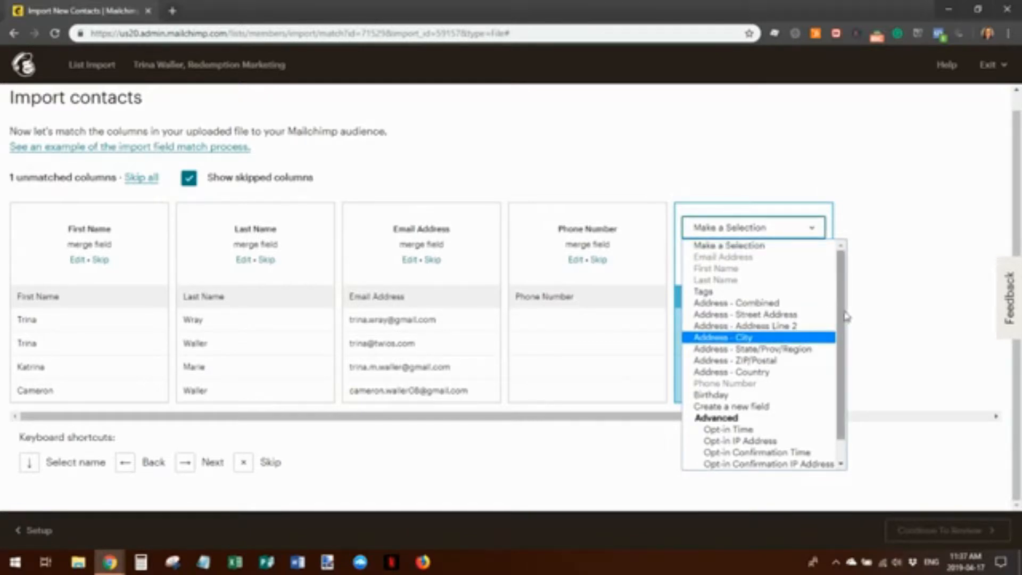
{"action": "scroll", "coordinate": [848, 363], "scroll_direction": "down", "scroll_amount": 1}
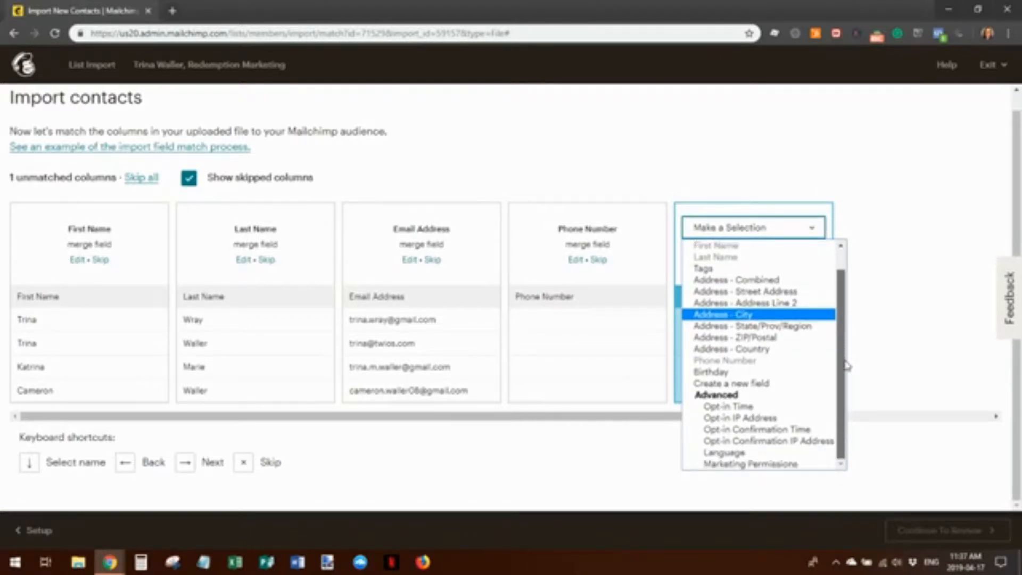
{"action": "scroll", "coordinate": [849, 346], "scroll_direction": "up", "scroll_amount": 1}
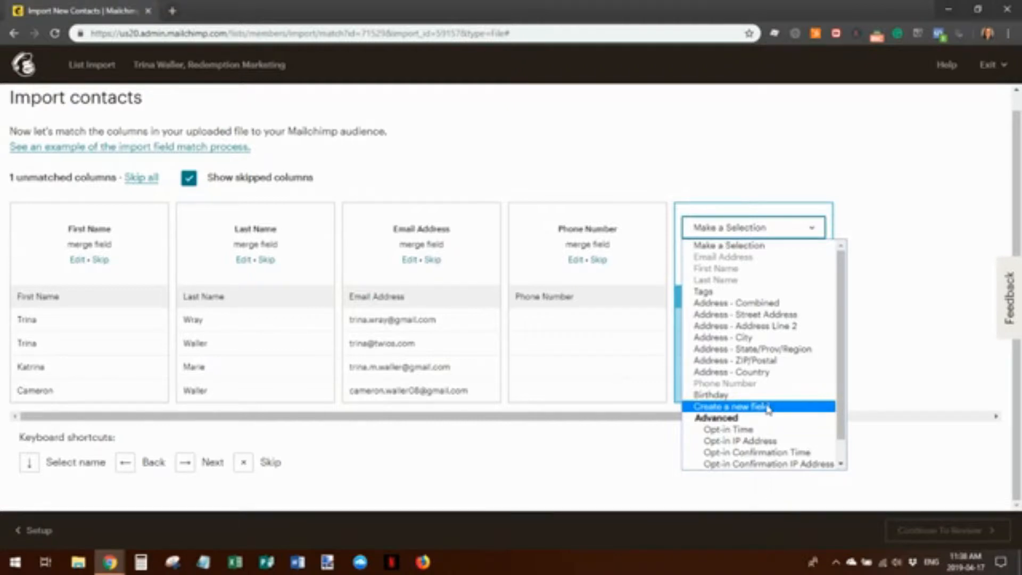
{"action": "left_click", "coordinate": [770, 407]}
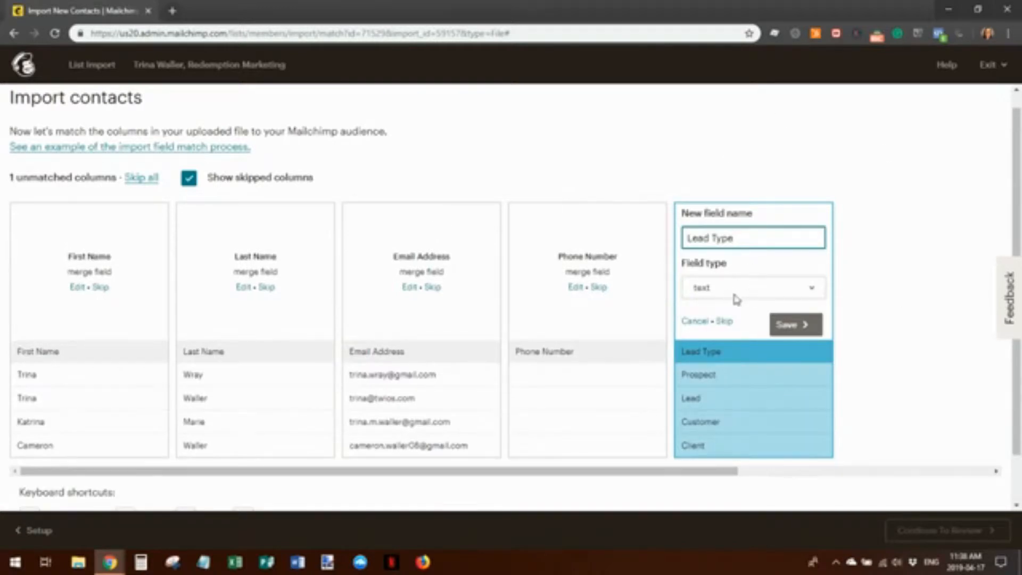
{"action": "left_click", "coordinate": [819, 289]}
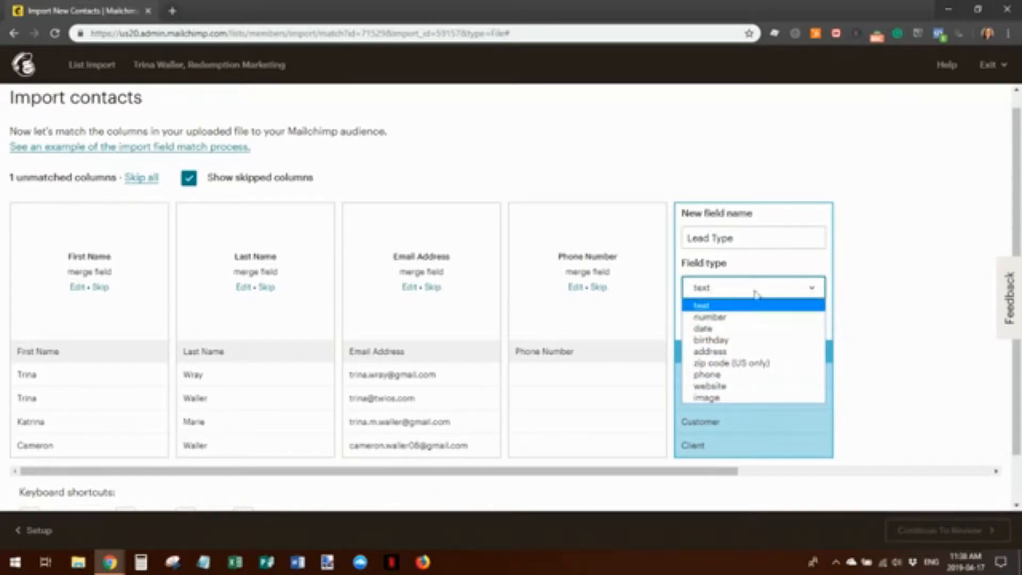
{"action": "left_click", "coordinate": [819, 287]}
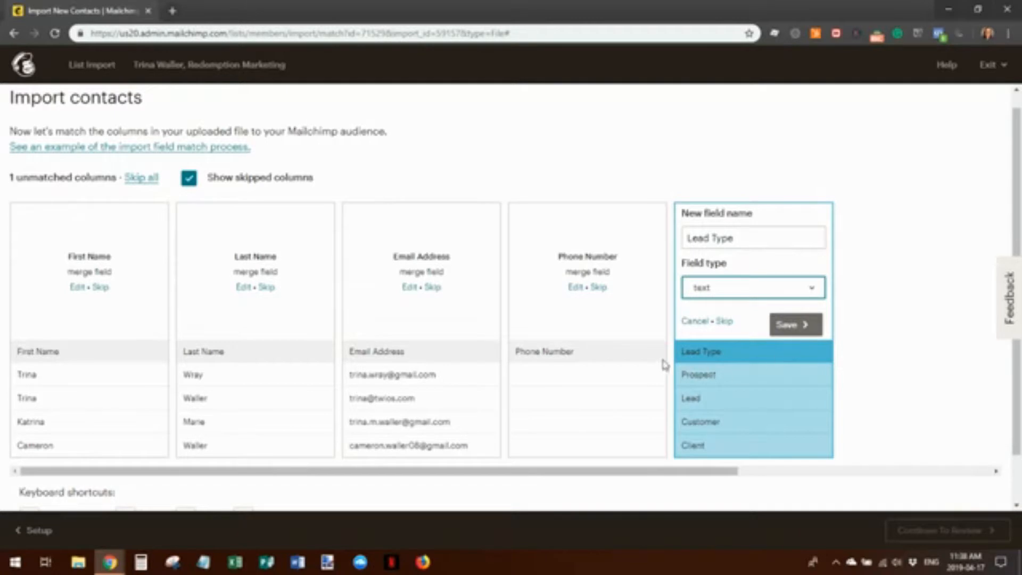
{"action": "left_click", "coordinate": [789, 324]}
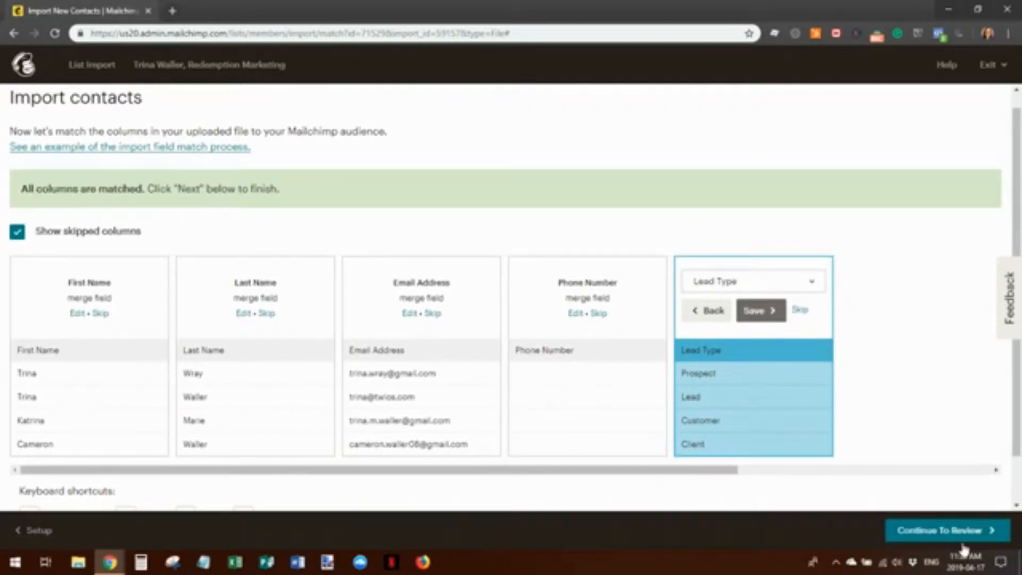
Continue to review and add a new 'Sample List' tag to all imported contacts
{"action": "left_click", "coordinate": [947, 529]}
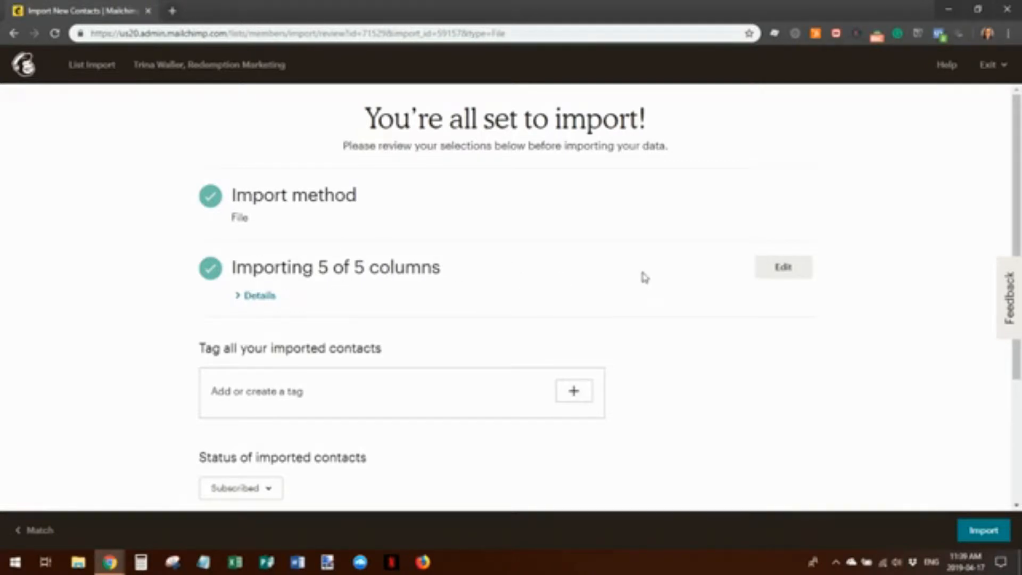
{"action": "scroll", "coordinate": [644, 276], "scroll_direction": "down", "scroll_amount": 1}
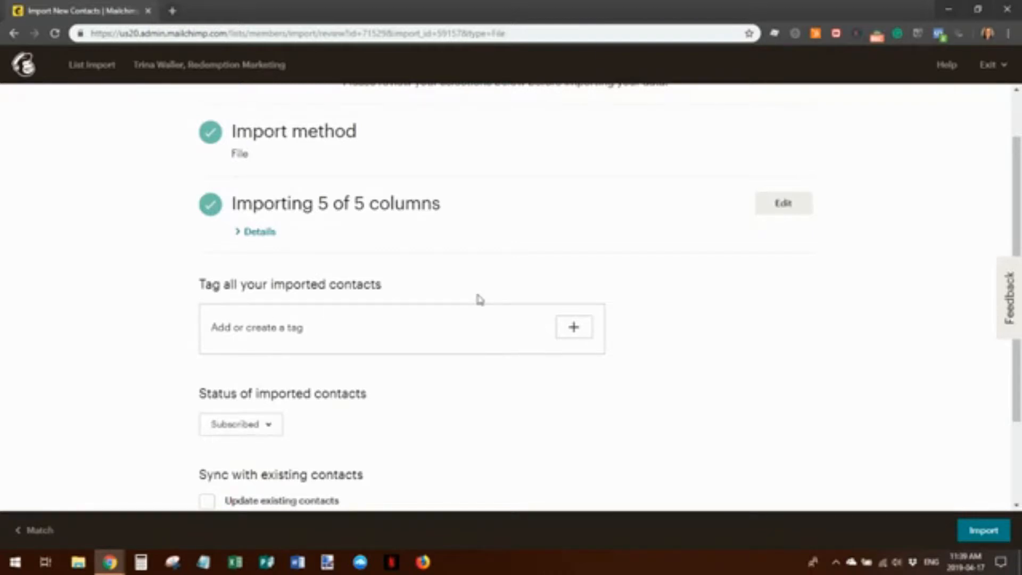
{"action": "left_click", "coordinate": [574, 330]}
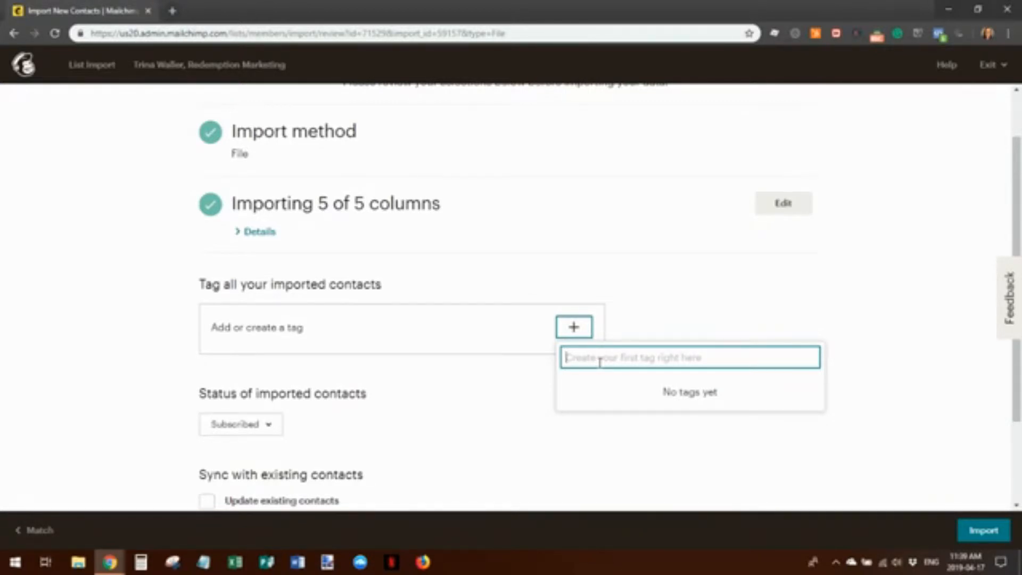
{"action": "type", "text": "Sample "}
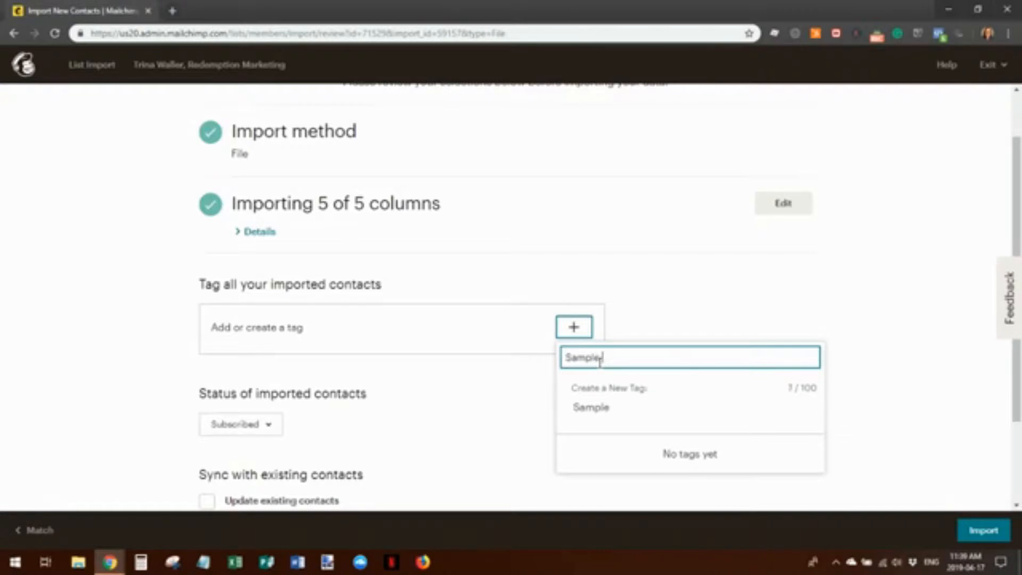
{"action": "type", "text": "List"}
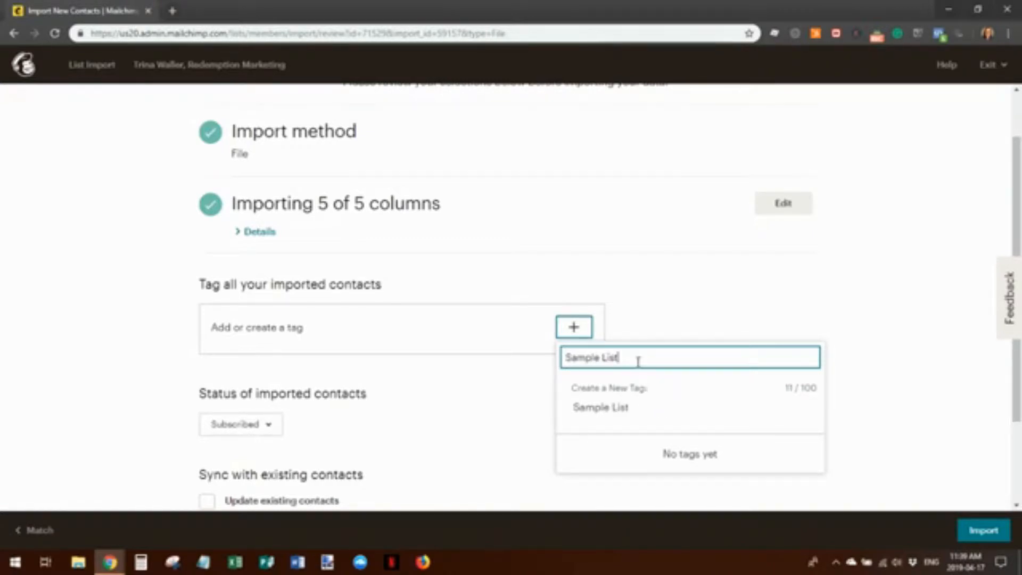
{"action": "key", "text": "Return"}
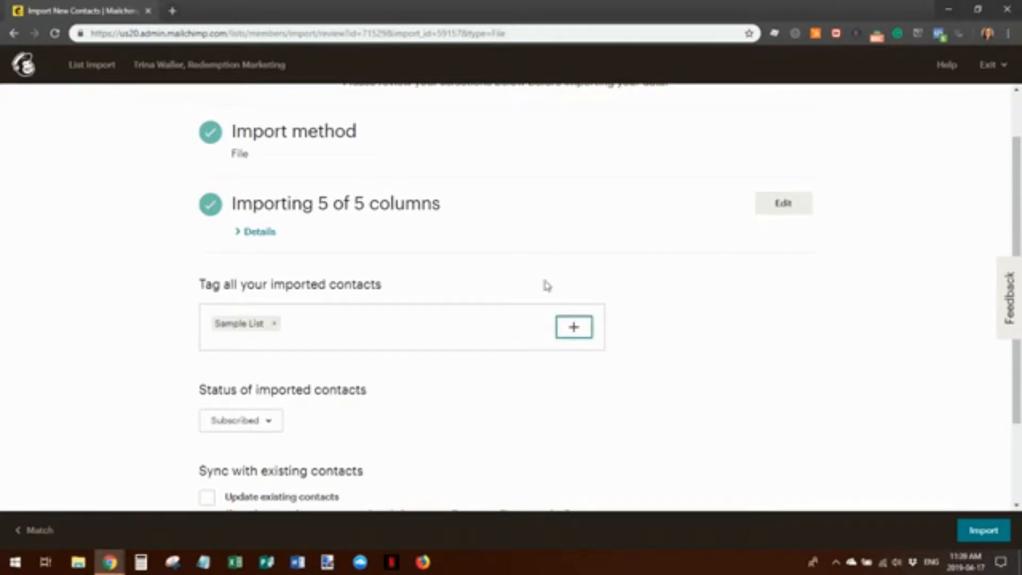
Keep imported contacts Subscribed, enable Update existing contacts, and run the import
{"action": "scroll", "coordinate": [447, 346], "scroll_direction": "down", "scroll_amount": 2}
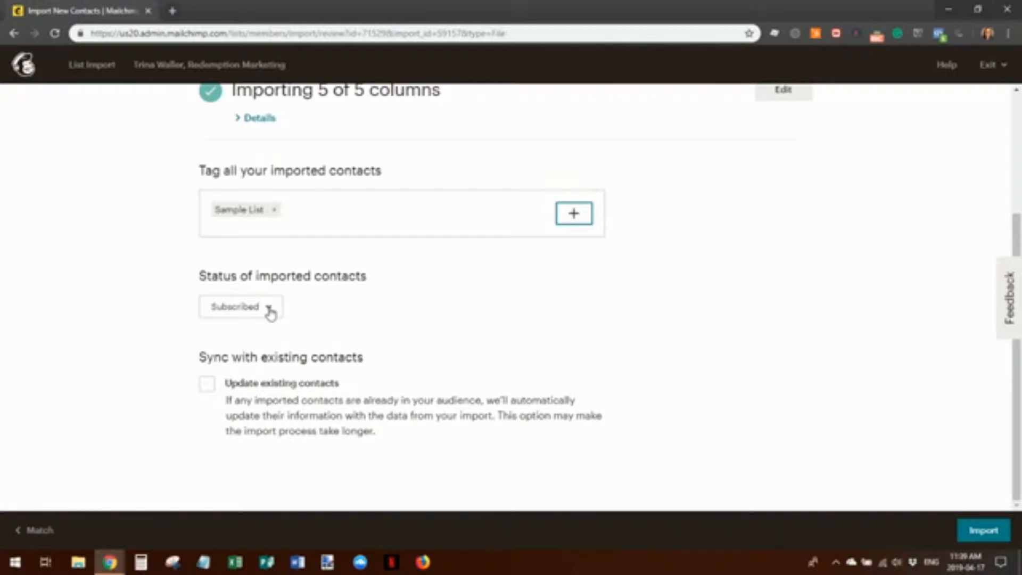
{"action": "left_click", "coordinate": [269, 309]}
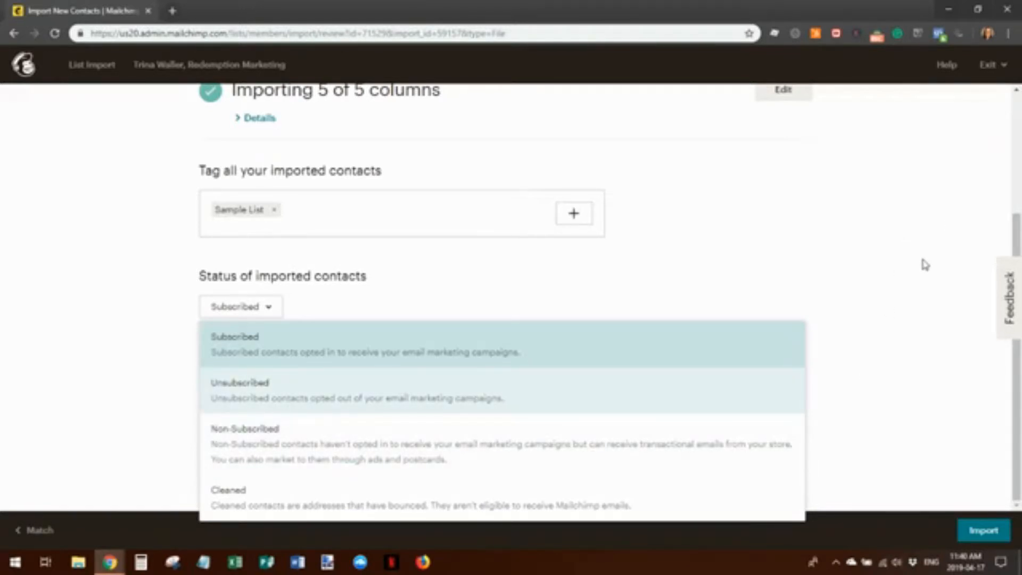
{"action": "left_click", "coordinate": [925, 266]}
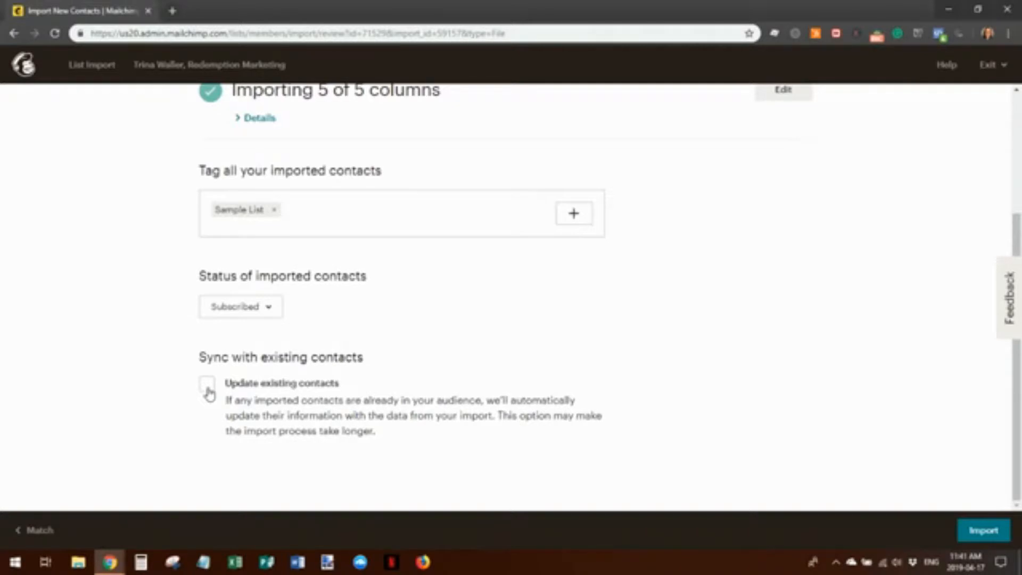
{"action": "left_click", "coordinate": [208, 393]}
{"action": "scroll", "coordinate": [521, 415], "scroll_direction": "up", "scroll_amount": 2}
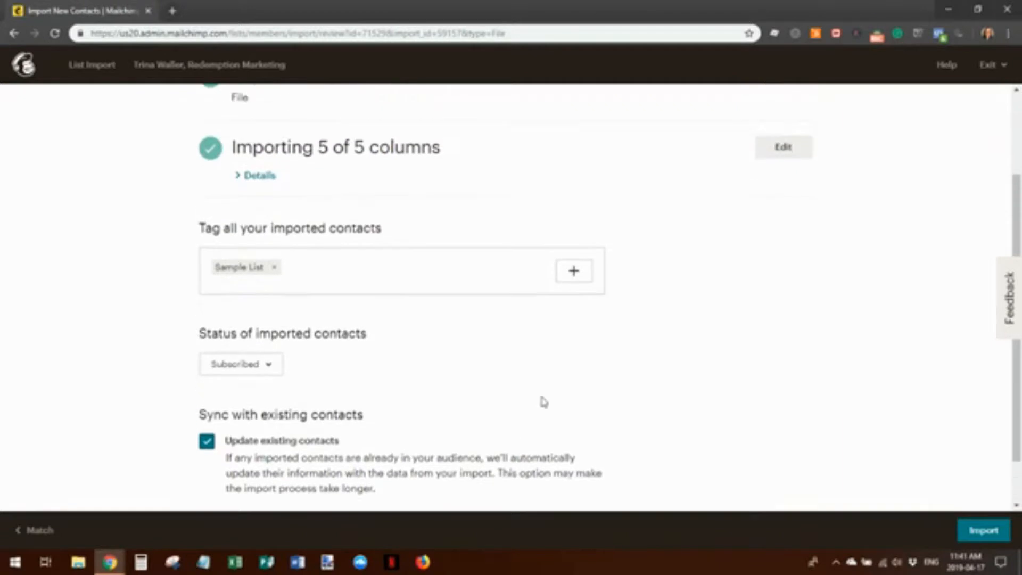
{"action": "left_click", "coordinate": [983, 531]}
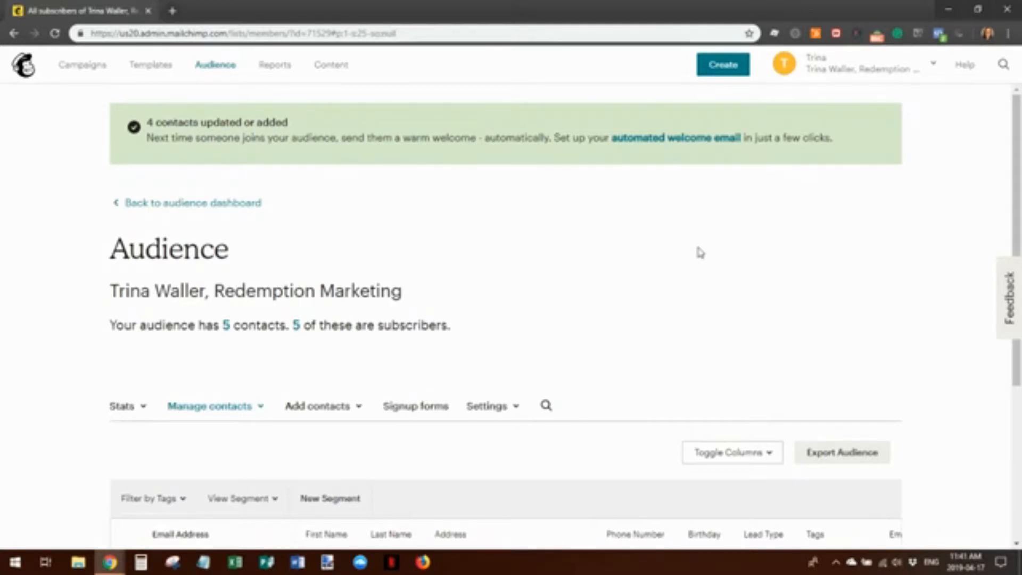
Review the contacts' Lead Type values and Sample List tags, then go to Signup forms
{"action": "scroll", "coordinate": [684, 272], "scroll_direction": "down", "scroll_amount": 5}
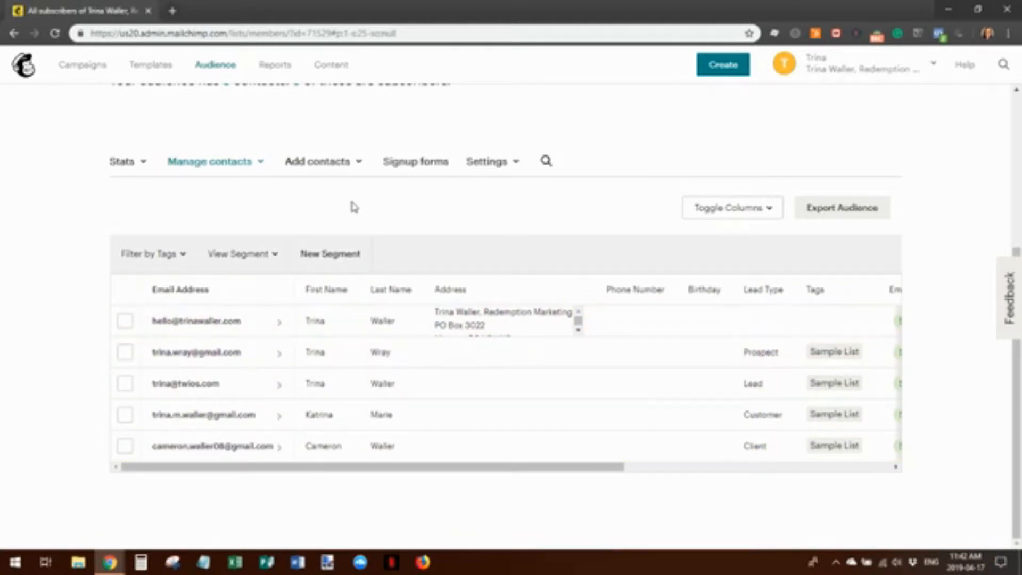
{"action": "scroll", "coordinate": [788, 354], "scroll_direction": "up", "scroll_amount": 5}
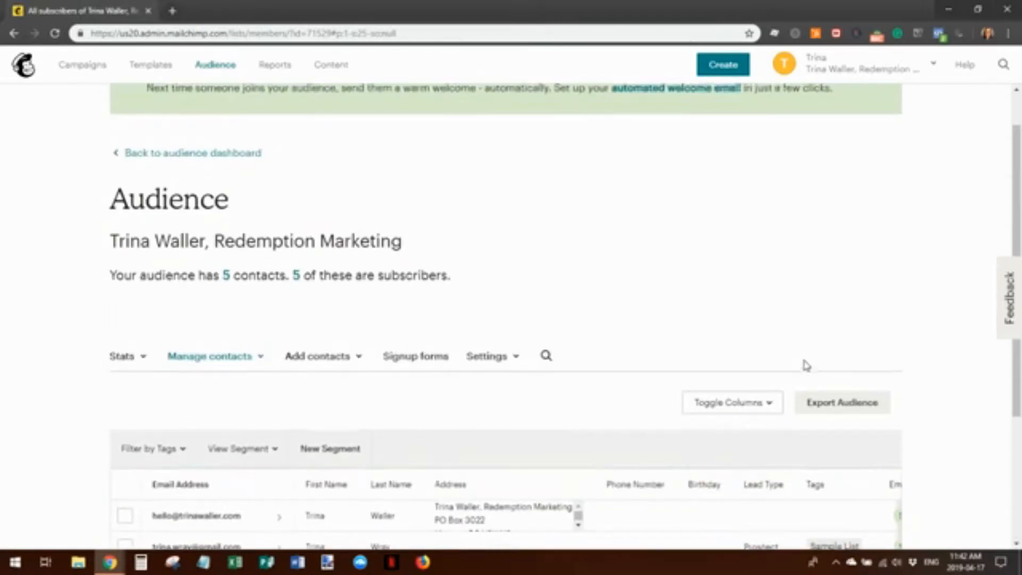
{"action": "scroll", "coordinate": [807, 366], "scroll_direction": "down", "scroll_amount": 5}
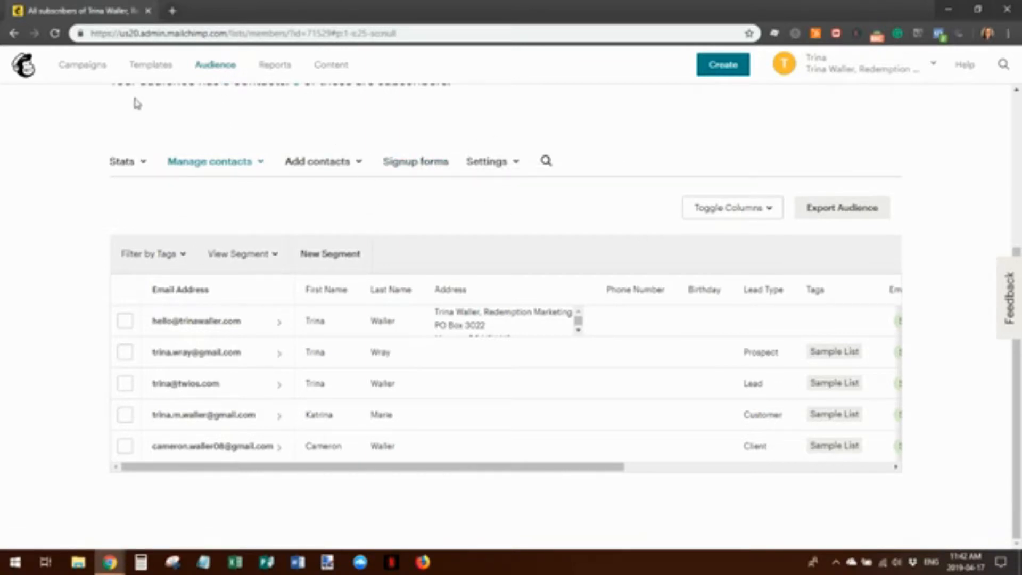
{"action": "left_click", "coordinate": [423, 169]}
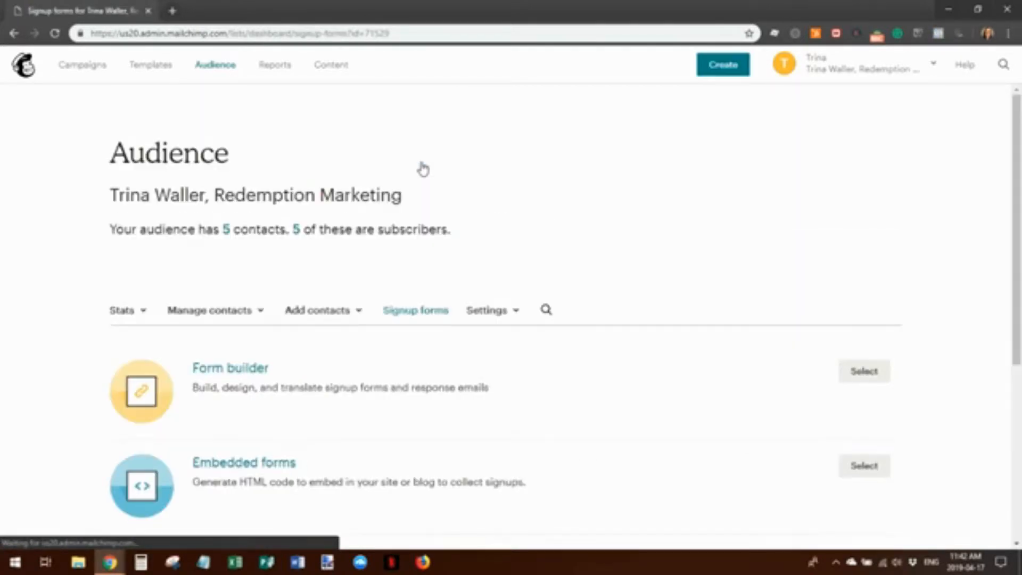
Open the Form builder for the audience's signup form
{"action": "scroll", "coordinate": [628, 282], "scroll_direction": "down", "scroll_amount": 3}
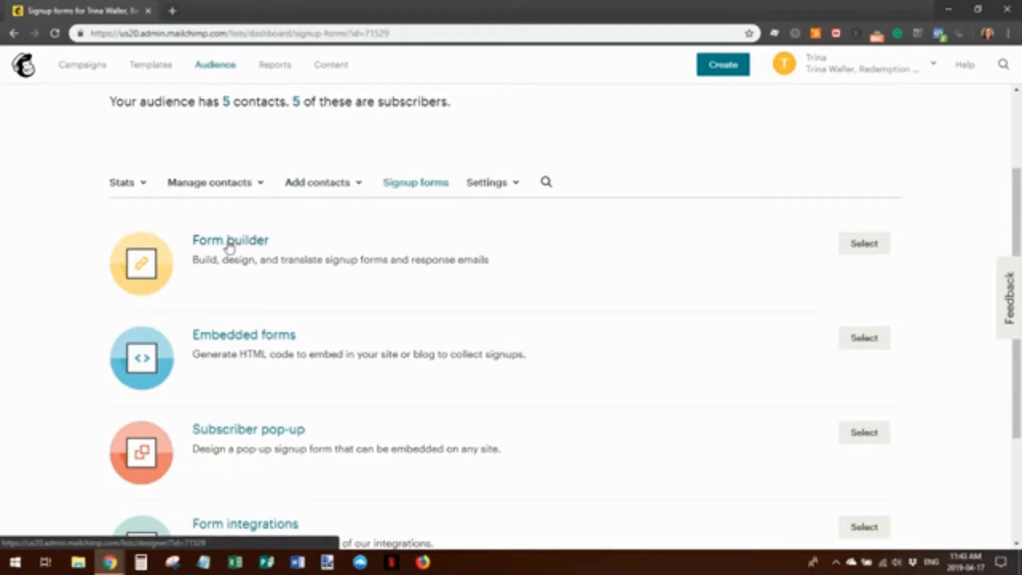
{"action": "left_click", "coordinate": [232, 244]}
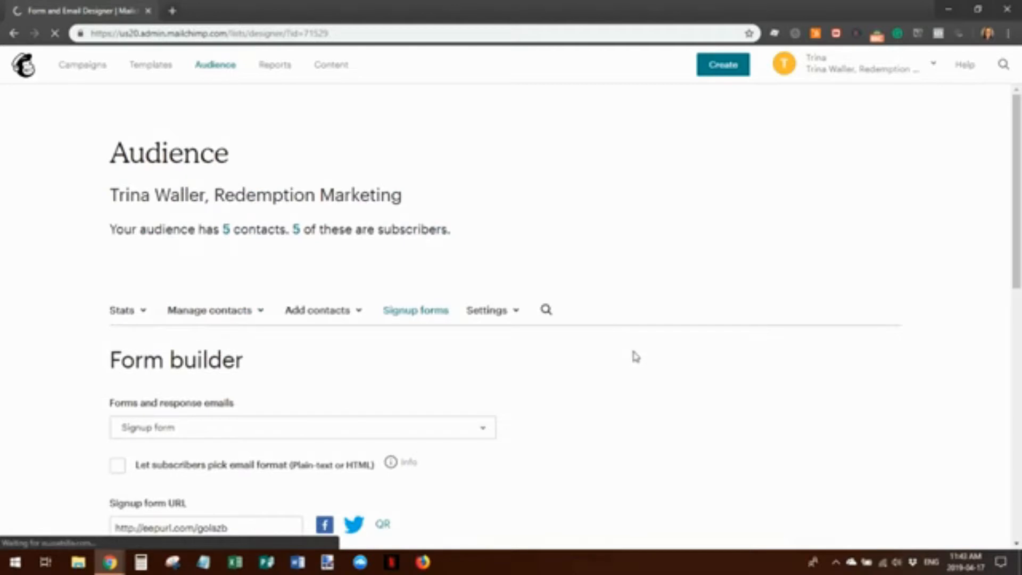
{"action": "scroll", "coordinate": [634, 358], "scroll_direction": "down", "scroll_amount": 3}
{"action": "scroll", "coordinate": [635, 357], "scroll_direction": "down", "scroll_amount": 2}
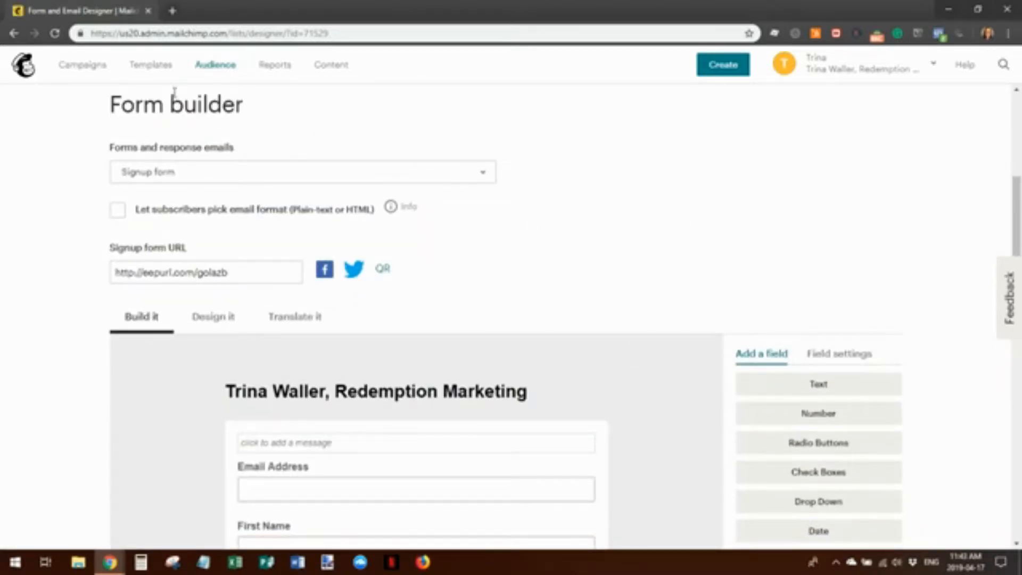
{"action": "scroll", "coordinate": [572, 324], "scroll_direction": "down", "scroll_amount": 2}
{"action": "scroll", "coordinate": [572, 324], "scroll_direction": "down", "scroll_amount": 2}
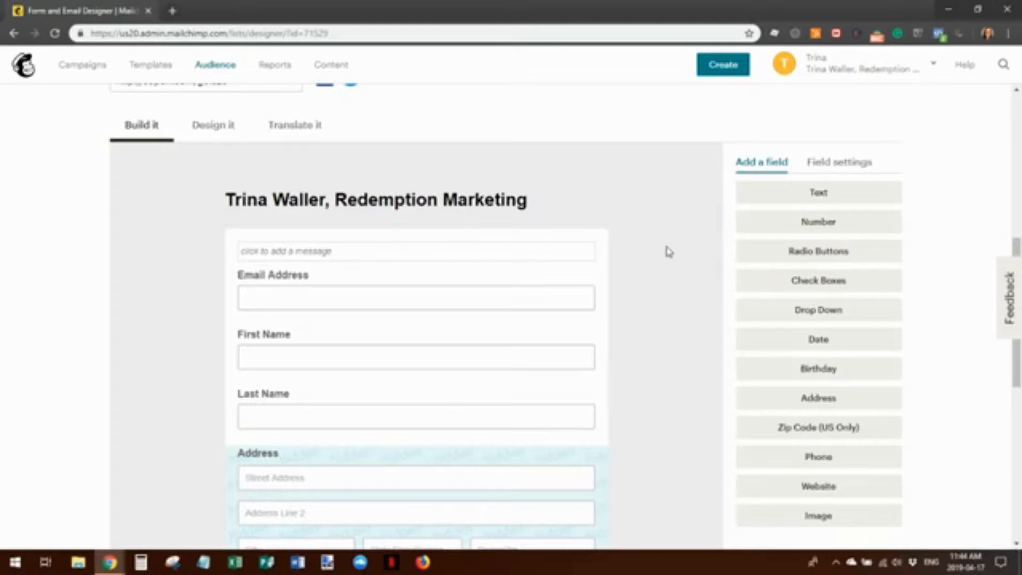
{"action": "scroll", "coordinate": [648, 278], "scroll_direction": "down", "scroll_amount": 3}
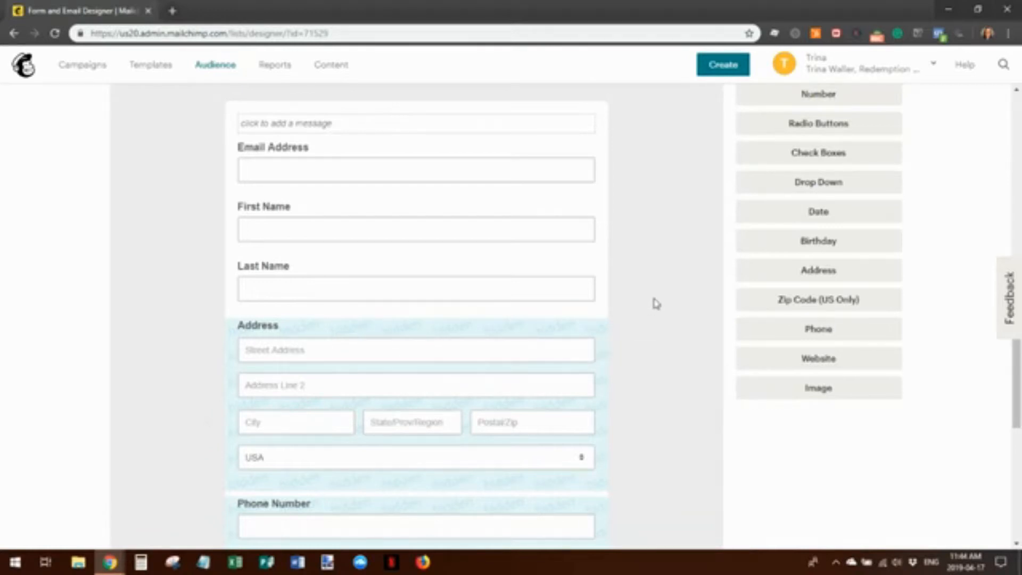
Add a Birthday (MM / DD) field so it sits above Lead Type
{"action": "scroll", "coordinate": [657, 302], "scroll_direction": "down", "scroll_amount": 2}
{"action": "scroll", "coordinate": [685, 353], "scroll_direction": "up", "scroll_amount": 3}
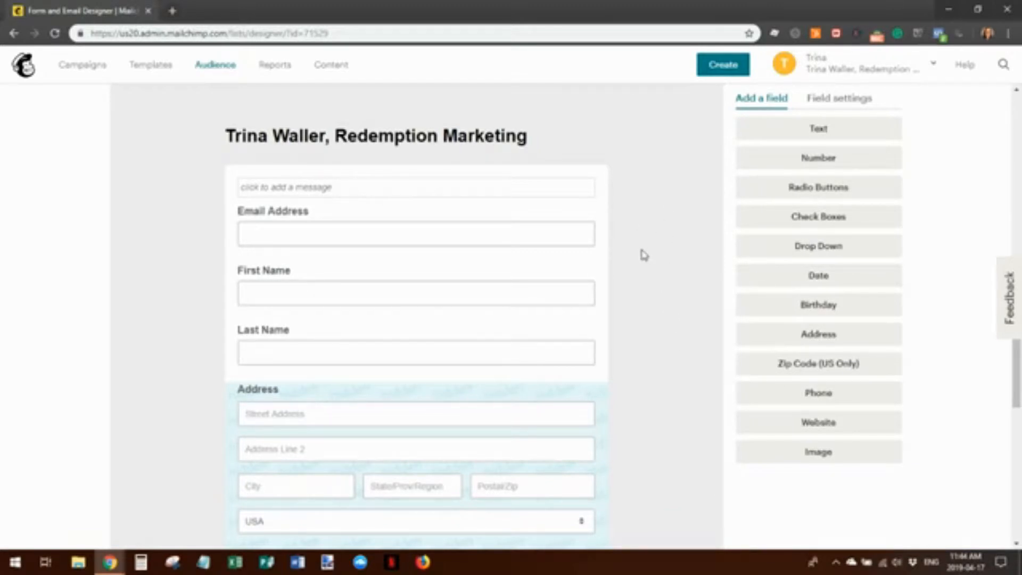
{"action": "scroll", "coordinate": [639, 310], "scroll_direction": "up", "scroll_amount": 2}
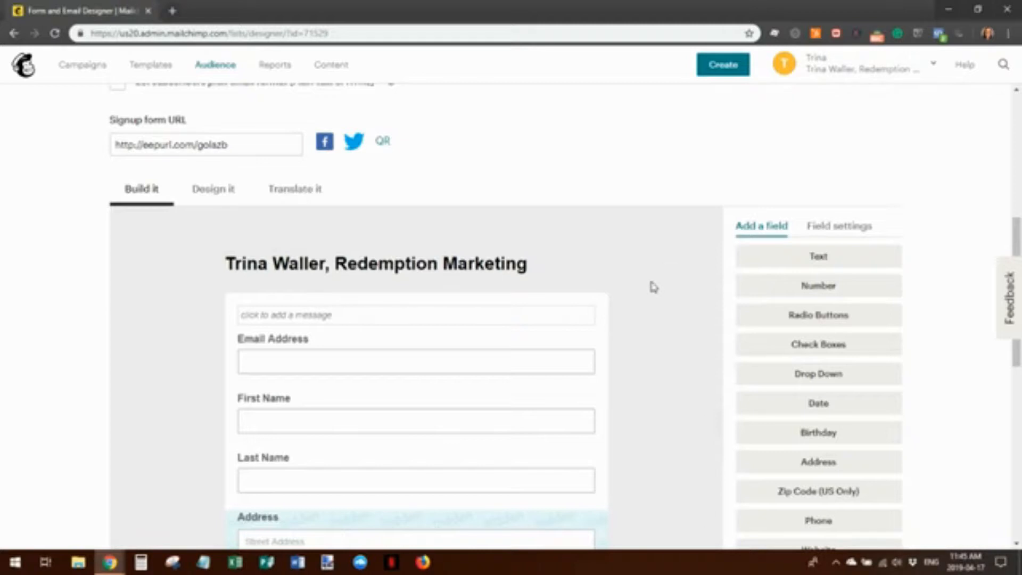
{"action": "scroll", "coordinate": [591, 282], "scroll_direction": "down", "scroll_amount": 5}
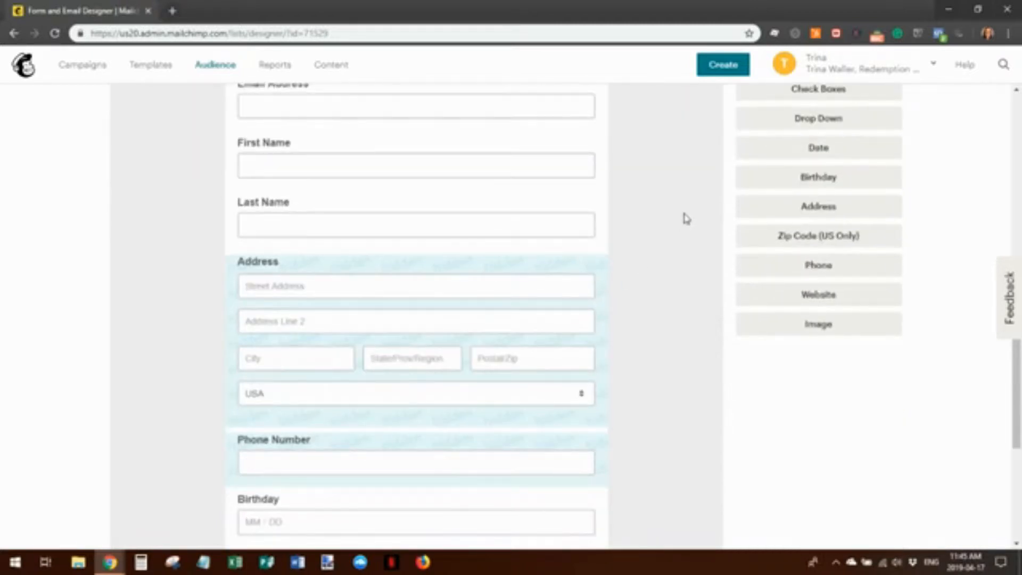
{"action": "scroll", "coordinate": [676, 319], "scroll_direction": "down", "scroll_amount": 4}
{"action": "scroll", "coordinate": [661, 342], "scroll_direction": "up", "scroll_amount": 5}
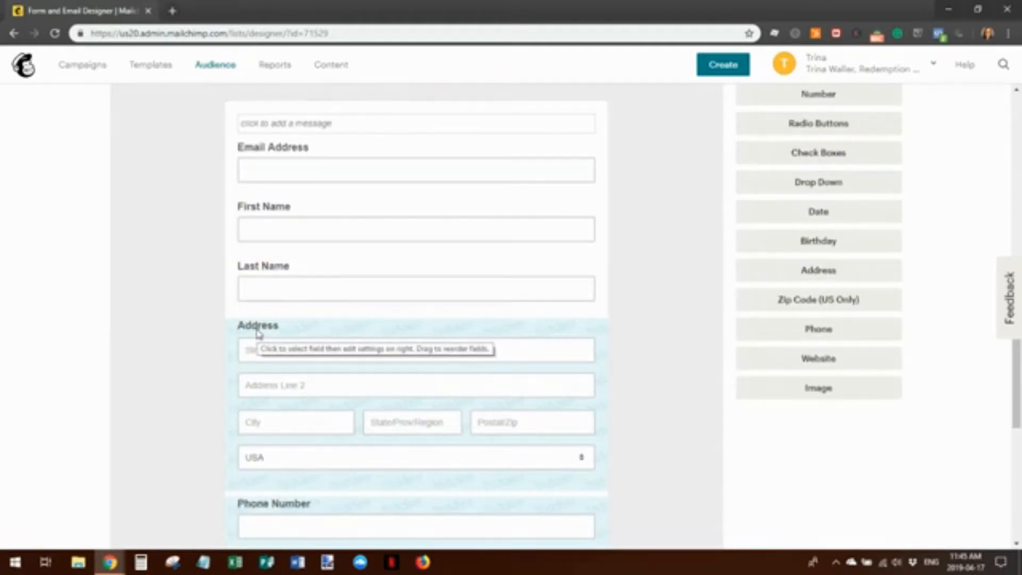
{"action": "left_click", "coordinate": [760, 247]}
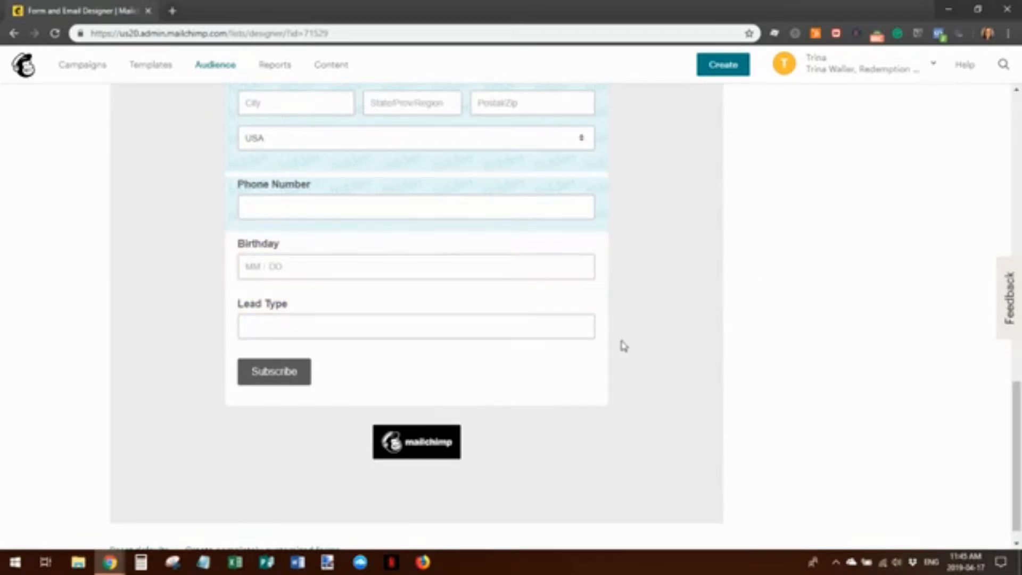
{"action": "scroll", "coordinate": [627, 354], "scroll_direction": "up", "scroll_amount": 5}
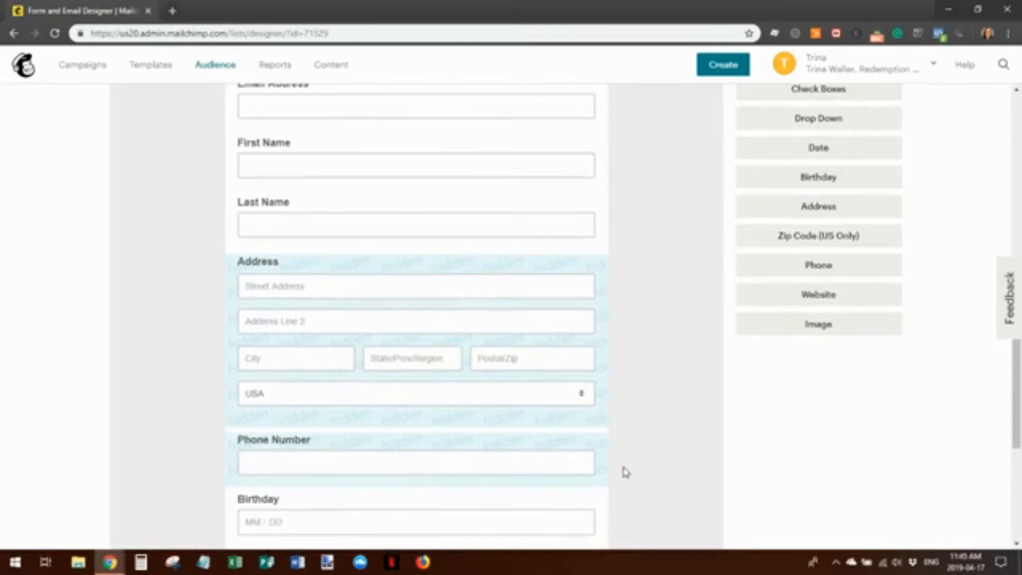
{"action": "scroll", "coordinate": [651, 396], "scroll_direction": "up", "scroll_amount": 3}
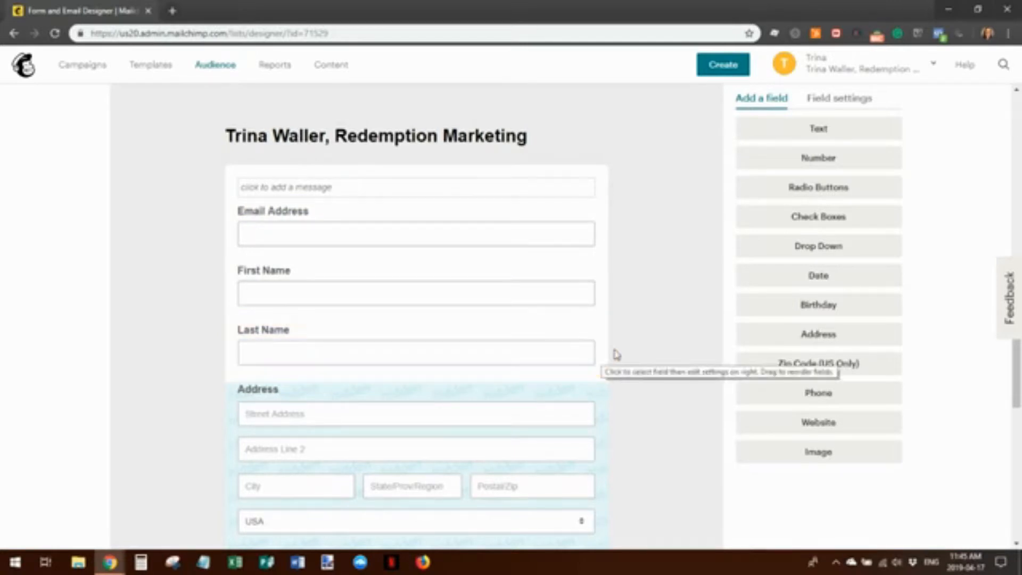
{"action": "scroll", "coordinate": [683, 349], "scroll_direction": "down", "scroll_amount": 5}
{"action": "scroll", "coordinate": [683, 349], "scroll_direction": "down", "scroll_amount": 1}
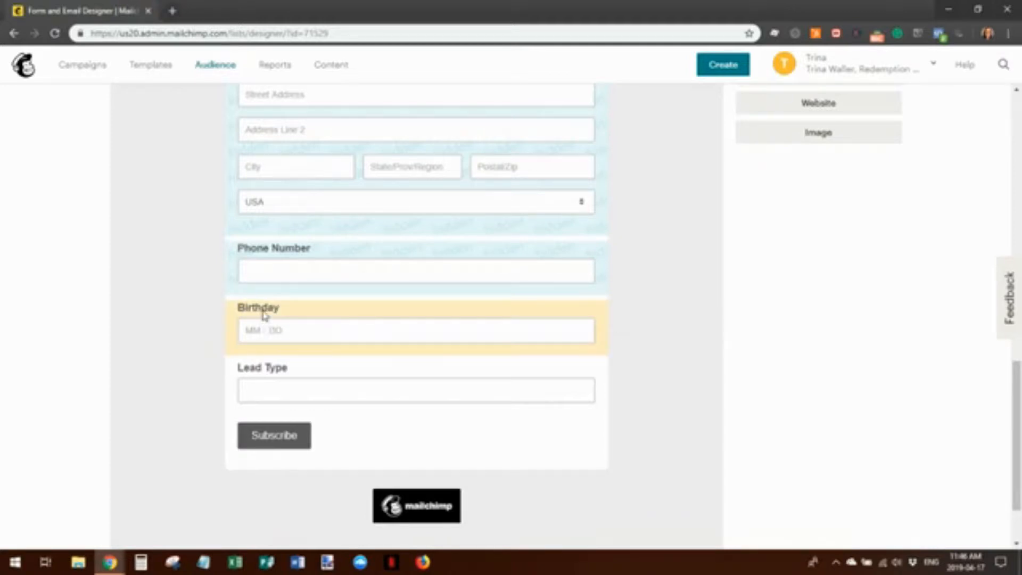
Set the Birthday field's visibility to Hidden and save the field
{"action": "left_click", "coordinate": [263, 315]}
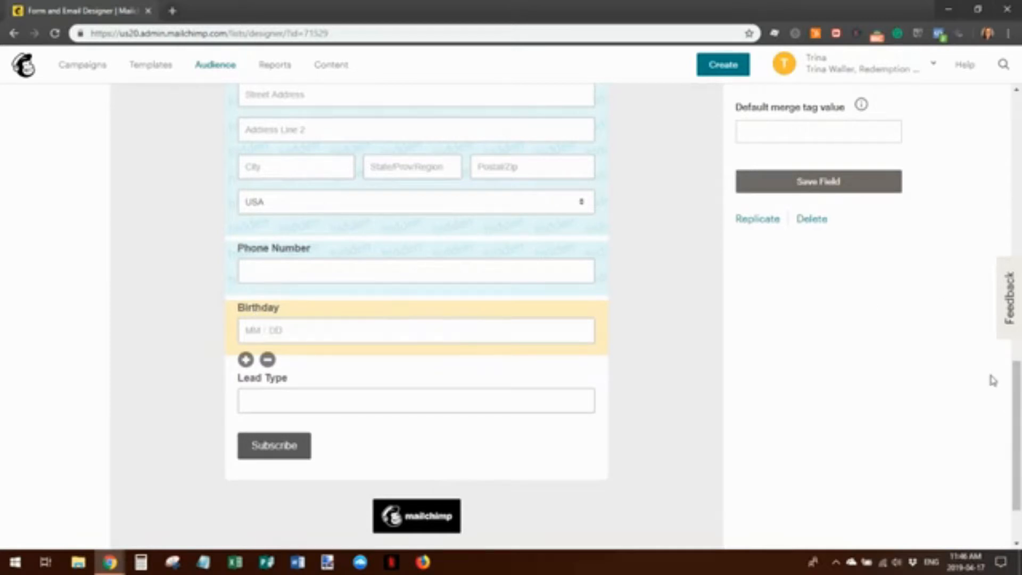
{"action": "scroll", "coordinate": [991, 373], "scroll_direction": "up", "scroll_amount": 6}
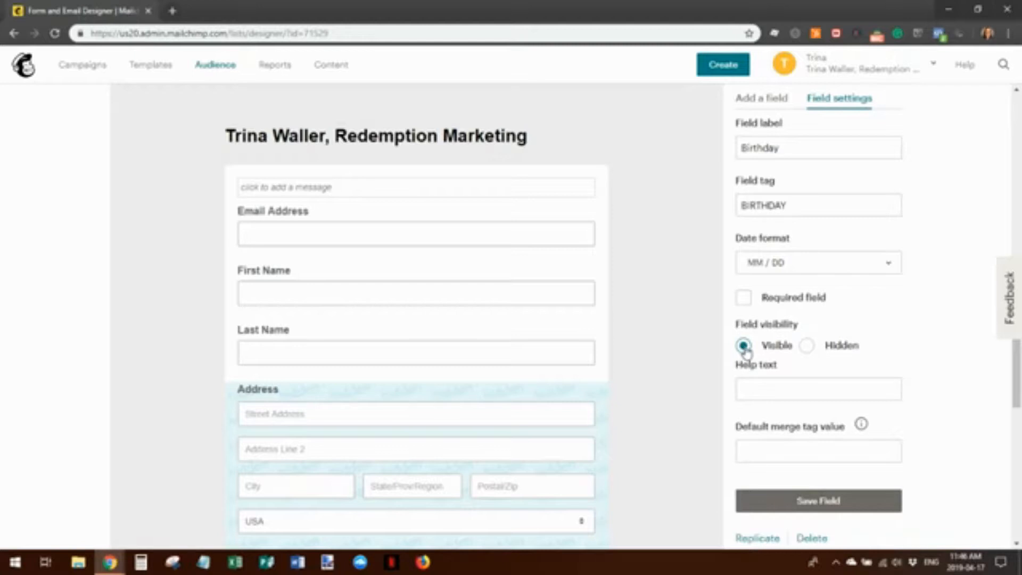
{"action": "left_click", "coordinate": [807, 347]}
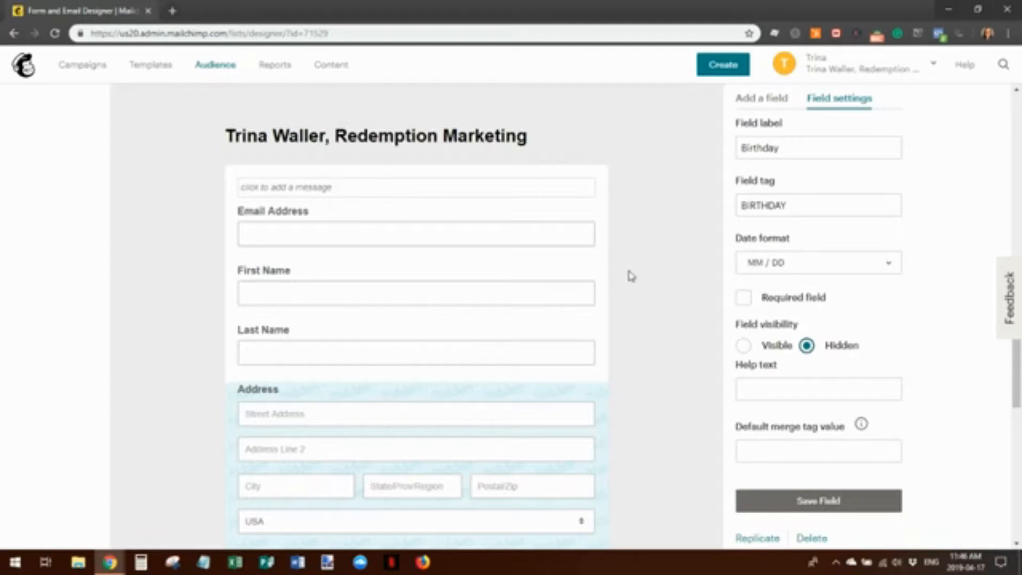
{"action": "scroll", "coordinate": [631, 275], "scroll_direction": "down", "scroll_amount": 1}
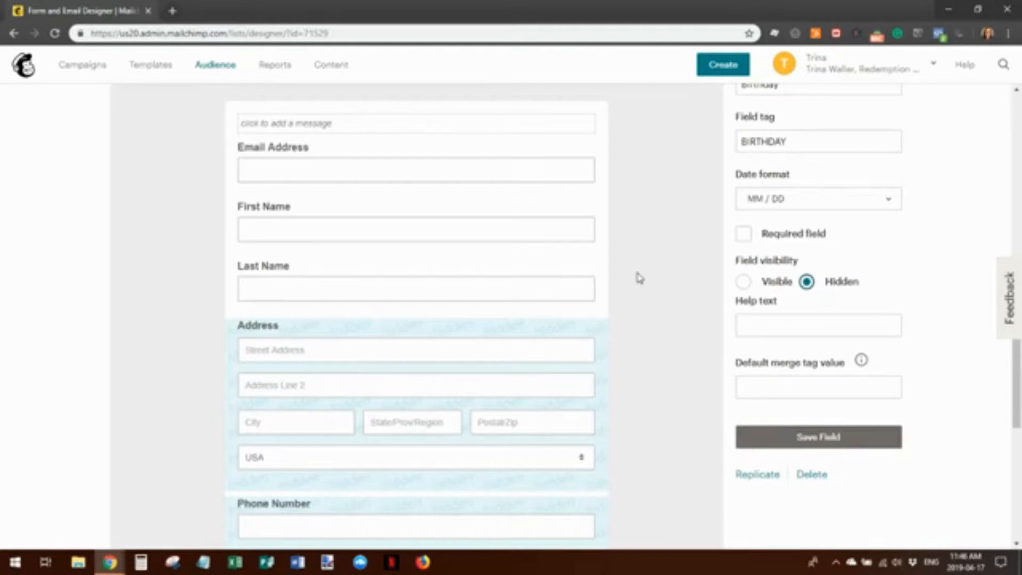
{"action": "scroll", "coordinate": [640, 278], "scroll_direction": "down", "scroll_amount": 4}
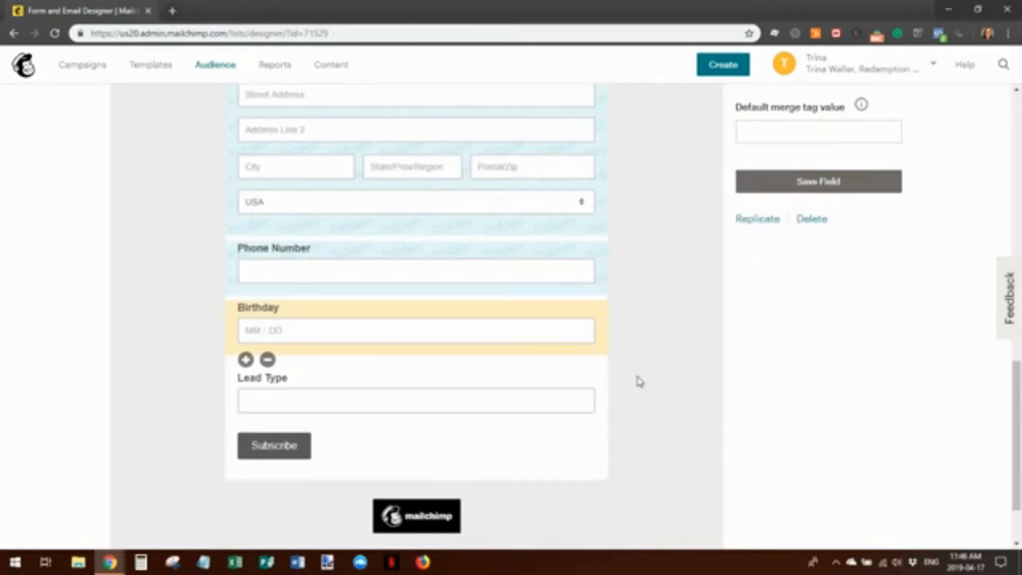
{"action": "scroll", "coordinate": [664, 468], "scroll_direction": "down", "scroll_amount": 1}
{"action": "scroll", "coordinate": [749, 381], "scroll_direction": "up", "scroll_amount": 5}
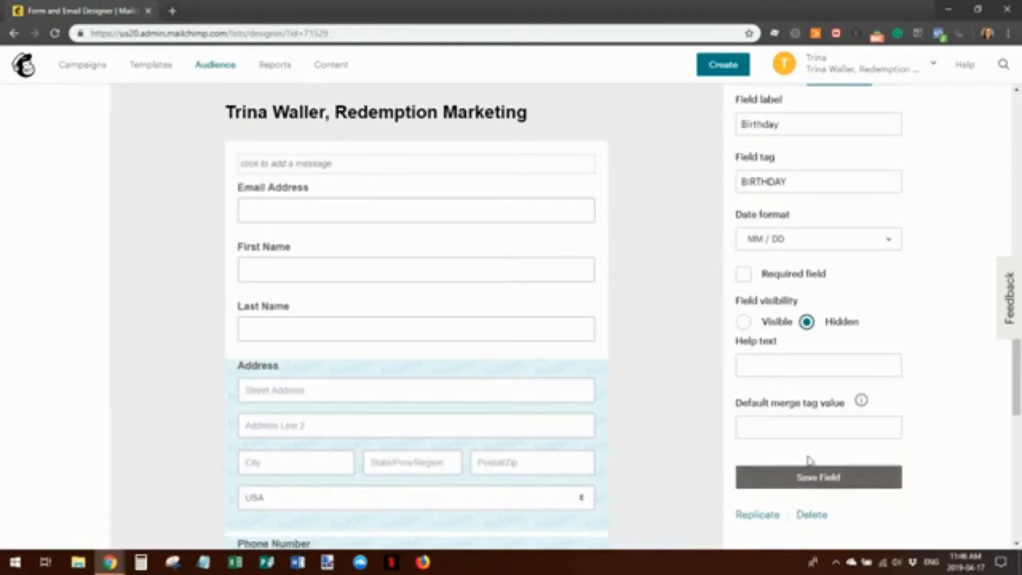
{"action": "left_click", "coordinate": [813, 479]}
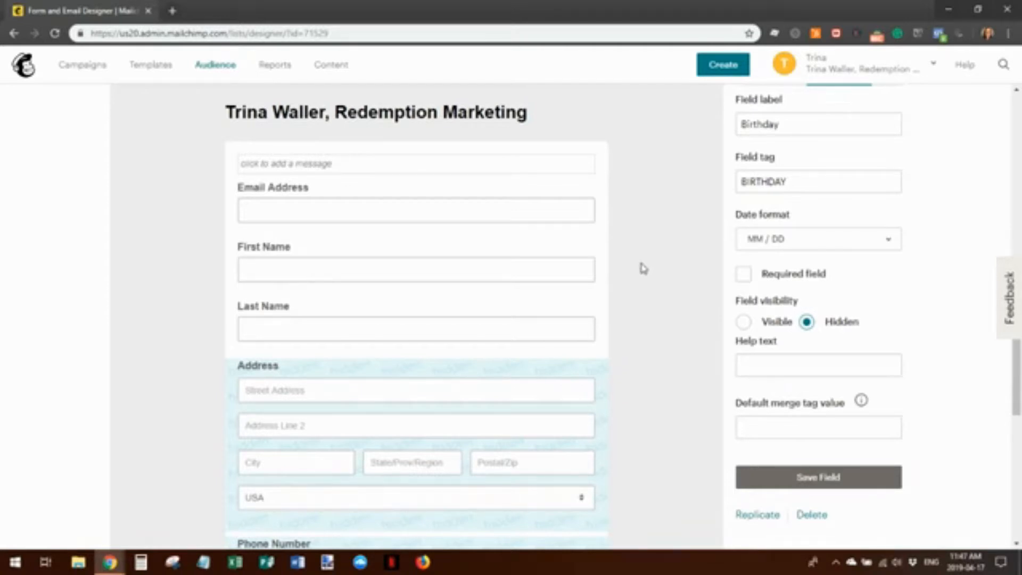
{"action": "scroll", "coordinate": [644, 269], "scroll_direction": "down", "scroll_amount": 6}
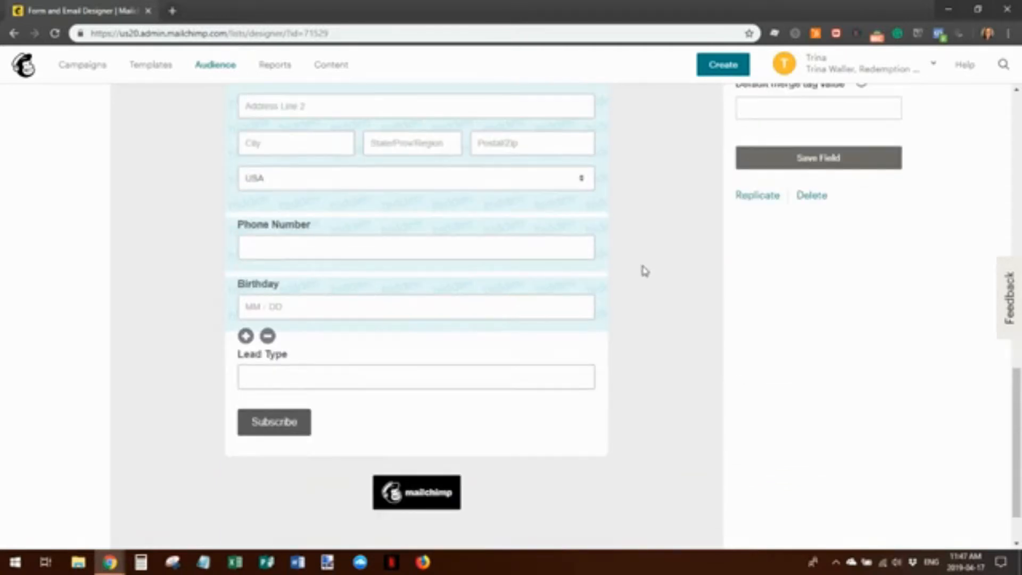
Set the Lead Type field's visibility to Hidden and save the field
{"action": "left_click", "coordinate": [340, 360]}
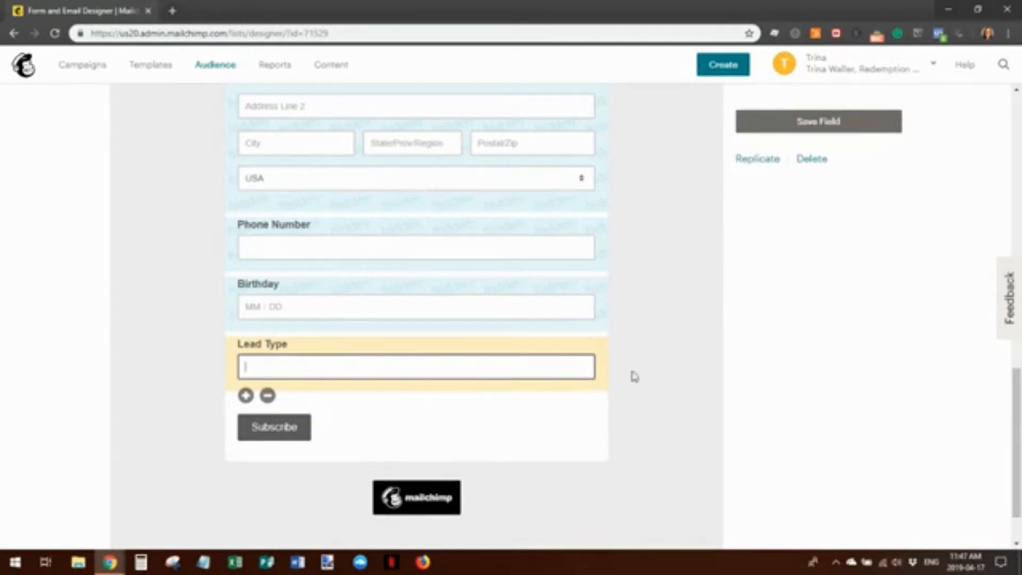
{"action": "scroll", "coordinate": [941, 309], "scroll_direction": "up", "scroll_amount": 6}
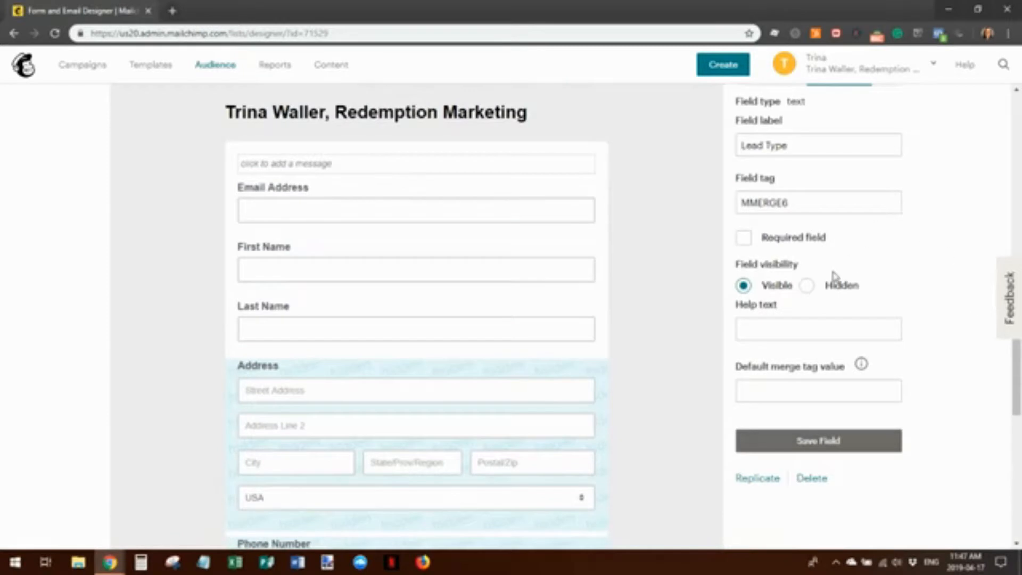
{"action": "left_click", "coordinate": [807, 288]}
{"action": "left_click", "coordinate": [818, 441]}
Change the Lead Type field tag from MMERGE6 to LEADTYPE
{"action": "scroll", "coordinate": [892, 314], "scroll_direction": "up", "scroll_amount": 4}
{"action": "scroll", "coordinate": [822, 322], "scroll_direction": "down", "scroll_amount": 2}
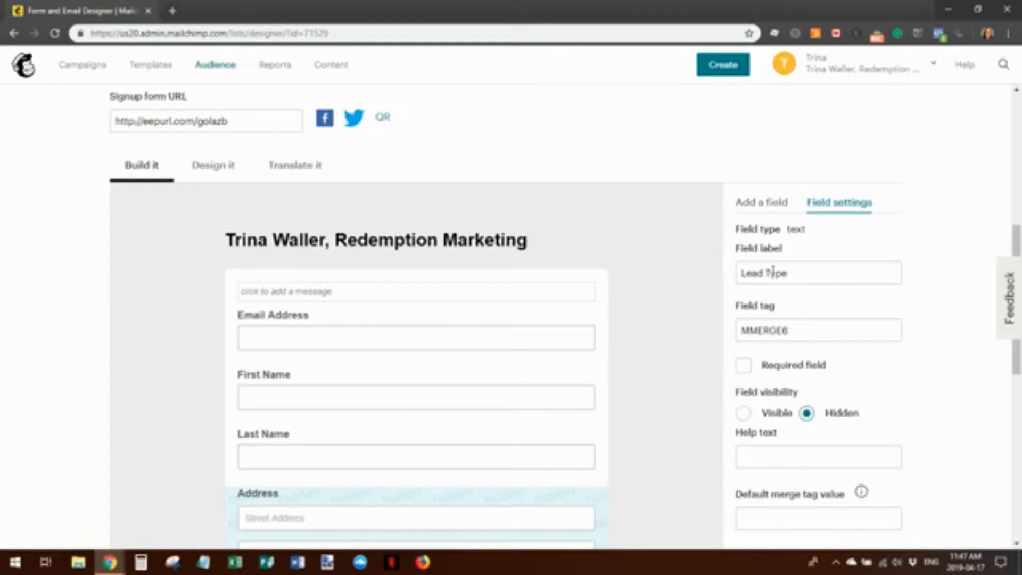
{"action": "scroll", "coordinate": [548, 376], "scroll_direction": "down", "scroll_amount": 8}
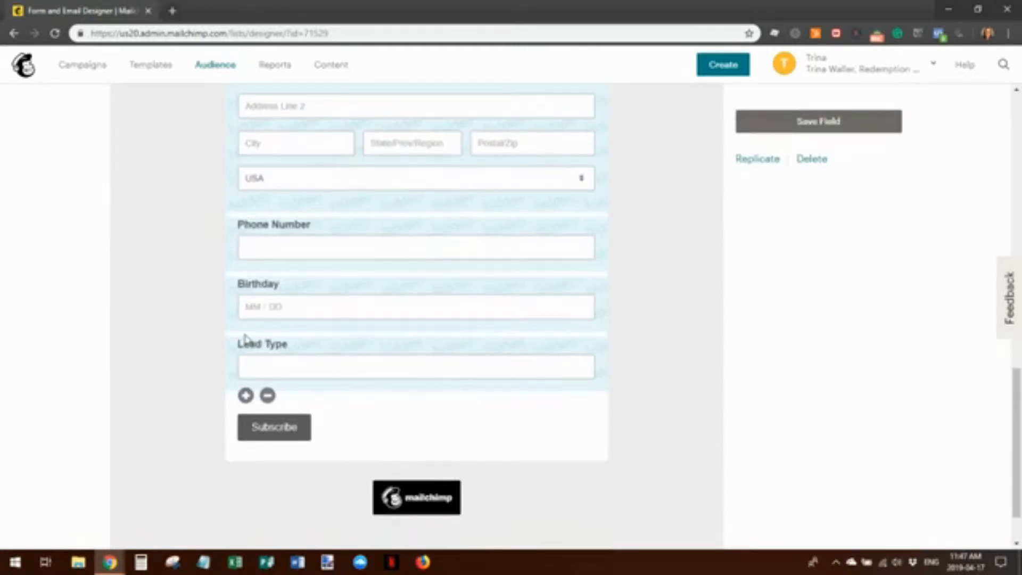
{"action": "scroll", "coordinate": [828, 337], "scroll_direction": "up", "scroll_amount": 6}
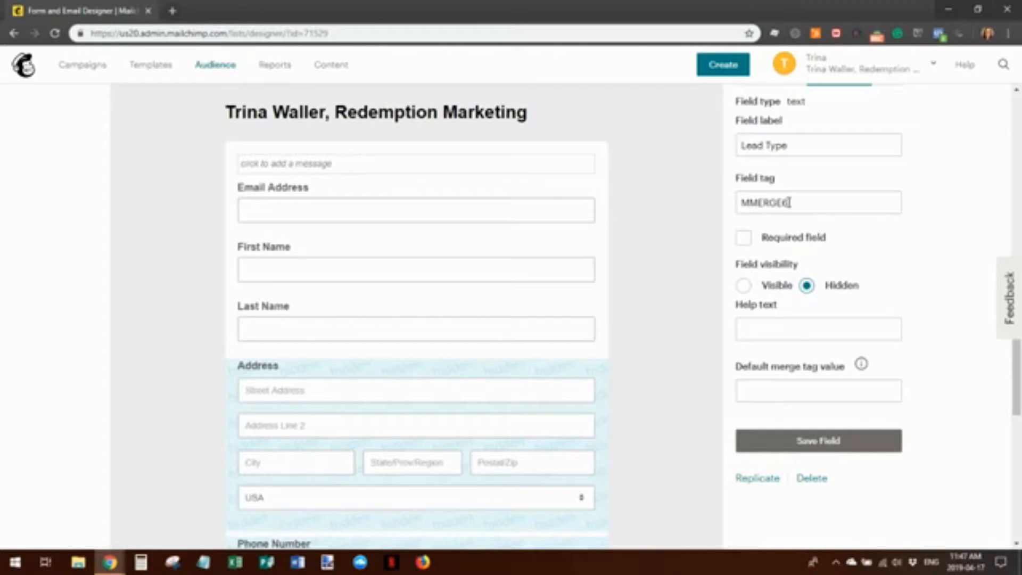
{"action": "left_click_drag", "start_coordinate": [790, 203], "coordinate": [737, 206]}
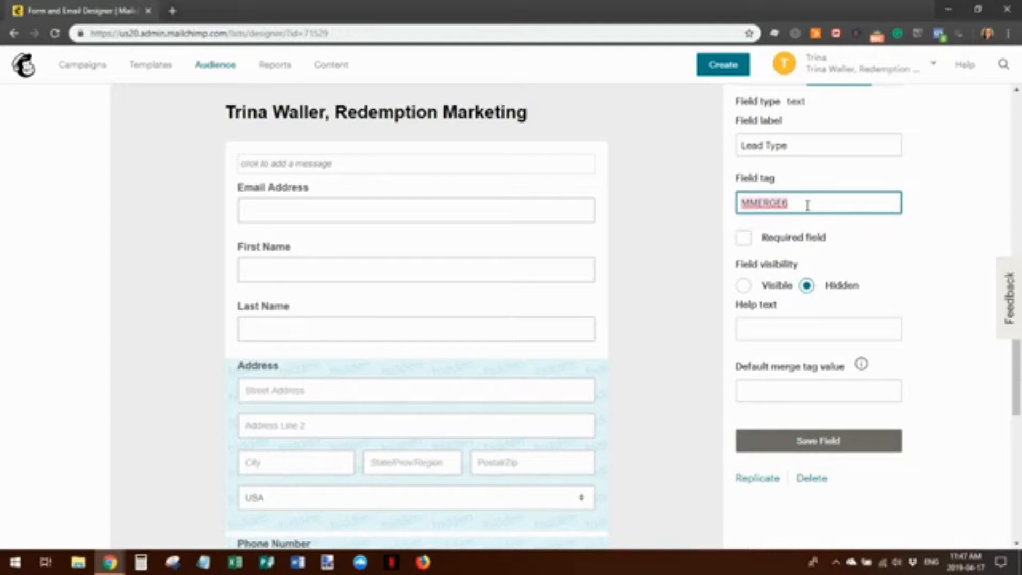
{"action": "type", "text": "LEADTYPE"}
{"action": "key", "text": "End"}
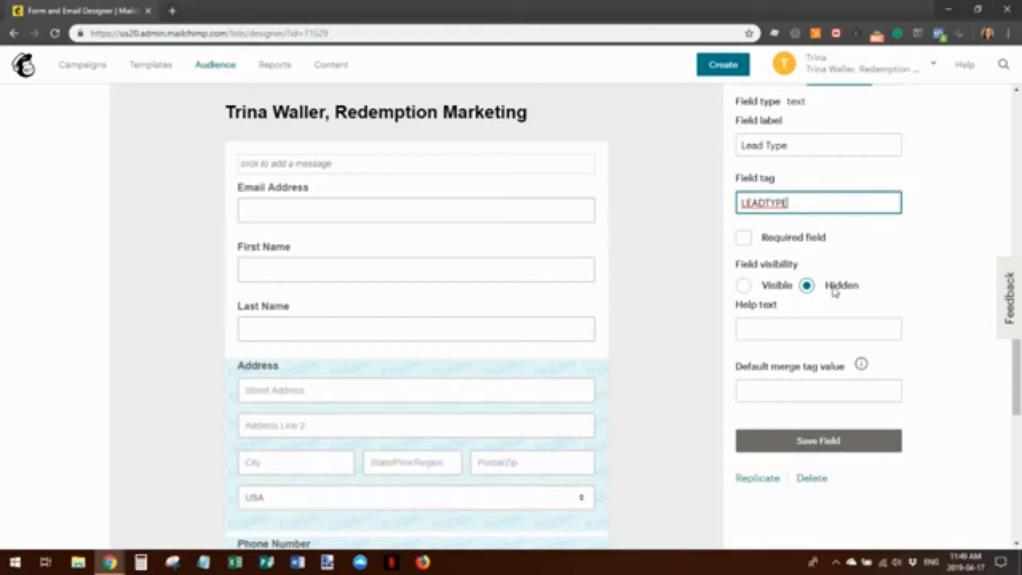
Enter 'Prospect' as the Lead Type field's default merge tag value and save the field
{"action": "left_click", "coordinate": [773, 387]}
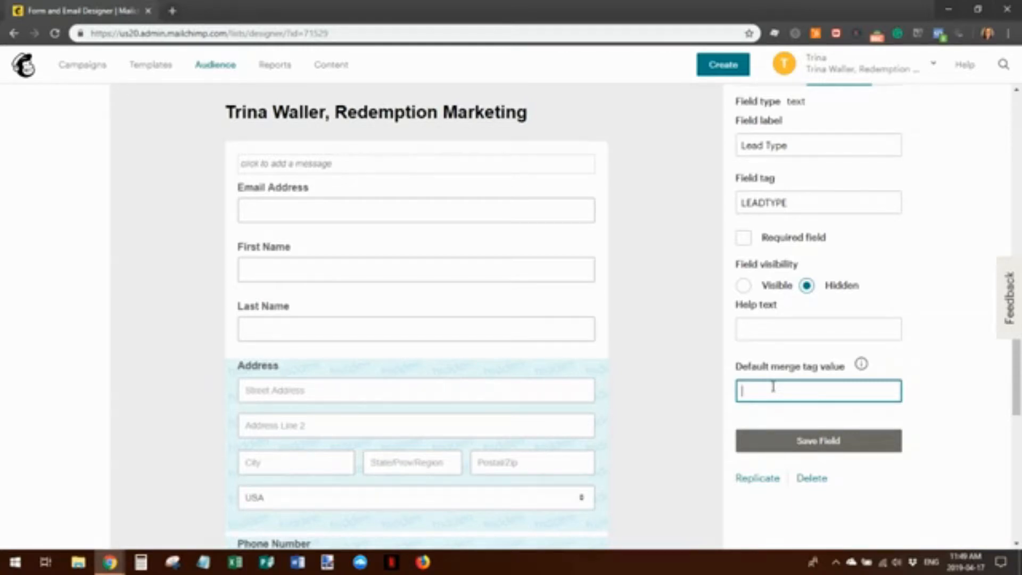
{"action": "type", "text": "p"}
{"action": "type", "text": "Prospect"}
{"action": "left_click", "coordinate": [822, 446]}
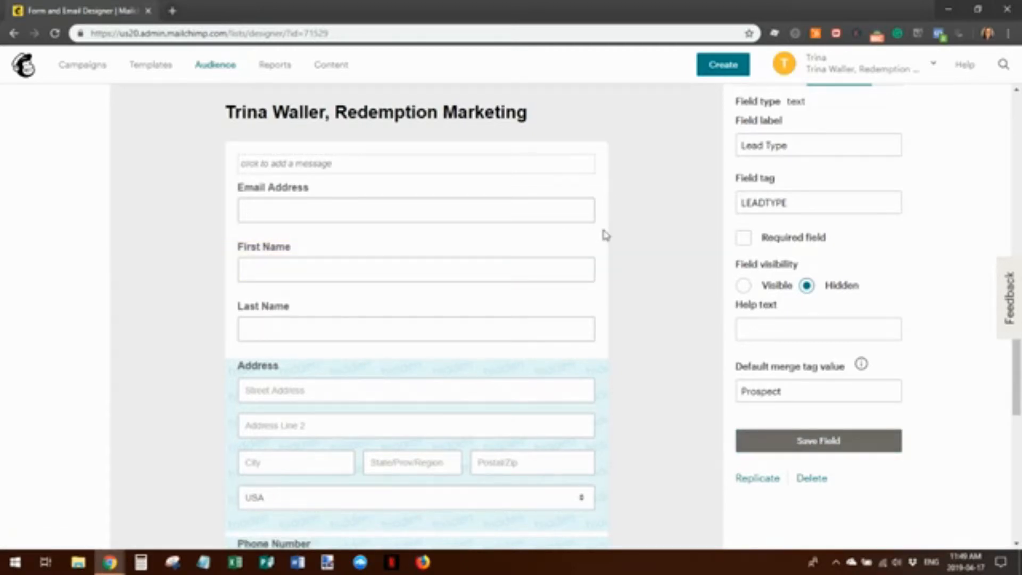
{"action": "scroll", "coordinate": [606, 235], "scroll_direction": "down", "scroll_amount": 7}
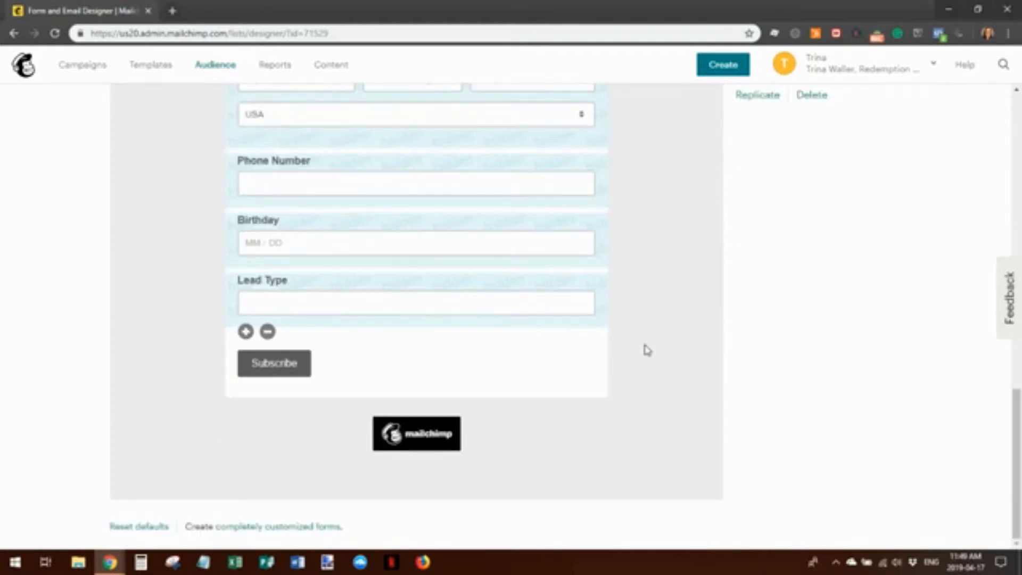
{"action": "scroll", "coordinate": [653, 369], "scroll_direction": "up", "scroll_amount": 10}
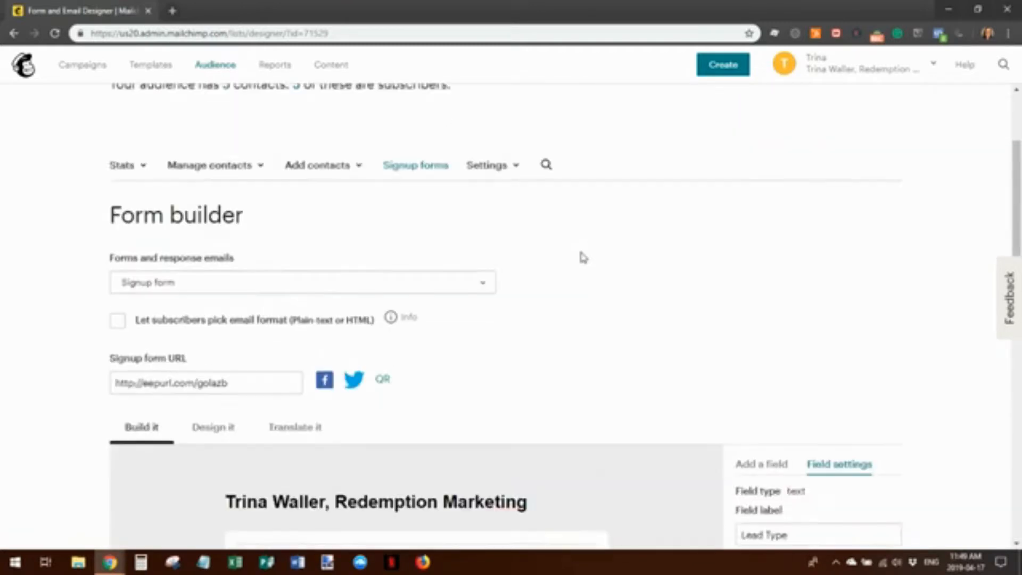
{"action": "scroll", "coordinate": [581, 253], "scroll_direction": "down", "scroll_amount": 5}
Add a Website field to the signup form from the available field types
{"action": "left_click", "coordinate": [754, 203]}
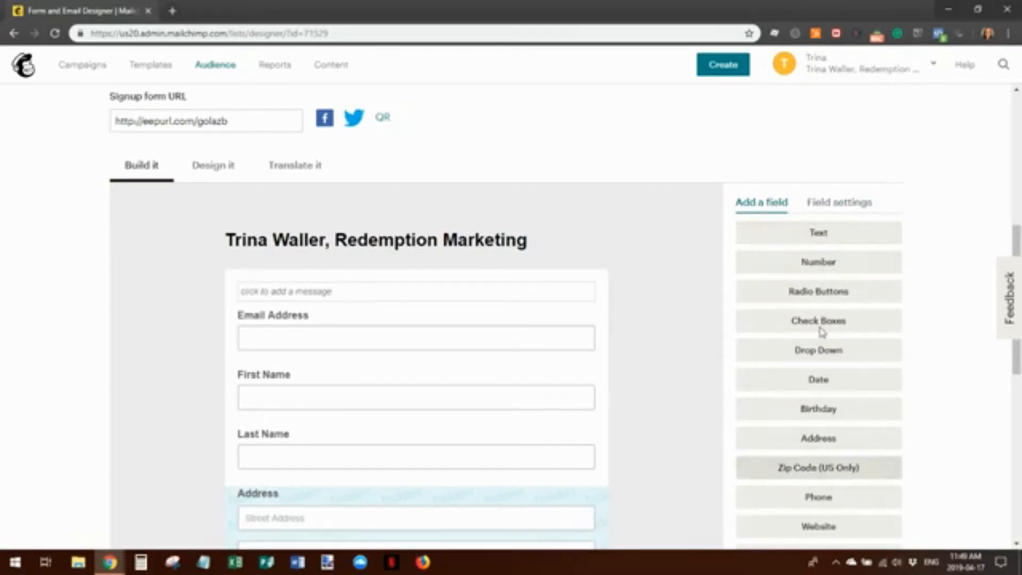
{"action": "scroll", "coordinate": [680, 296], "scroll_direction": "down", "scroll_amount": 3}
{"action": "scroll", "coordinate": [680, 301], "scroll_direction": "up", "scroll_amount": 1}
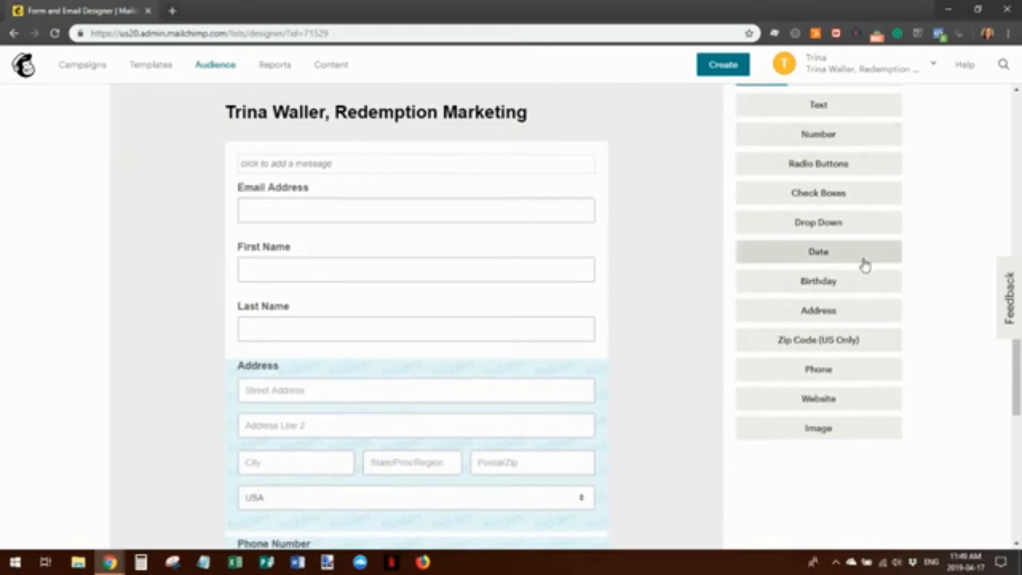
{"action": "scroll", "coordinate": [865, 265], "scroll_direction": "up", "scroll_amount": 1}
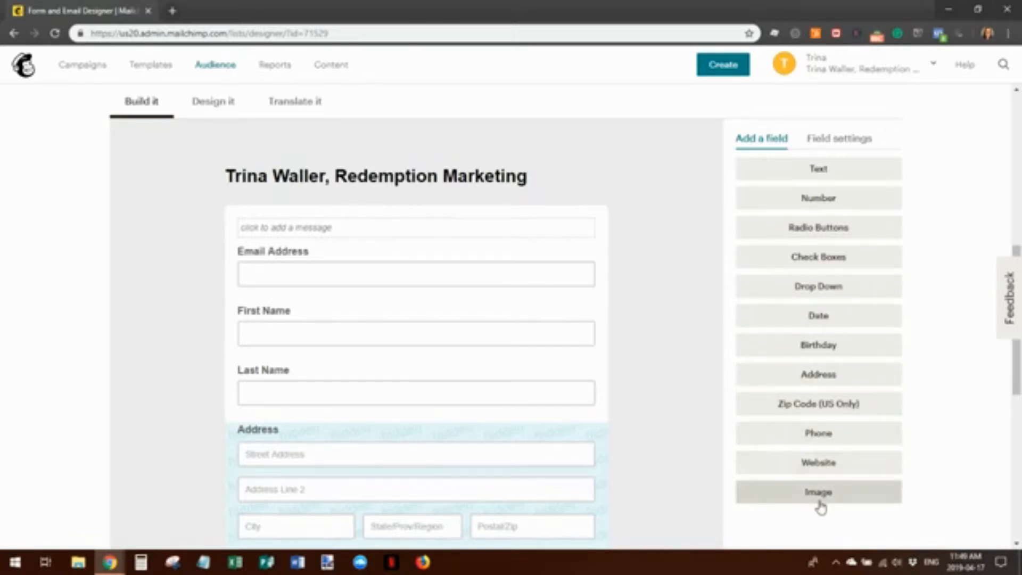
{"action": "scroll", "coordinate": [585, 215], "scroll_direction": "down", "scroll_amount": 1}
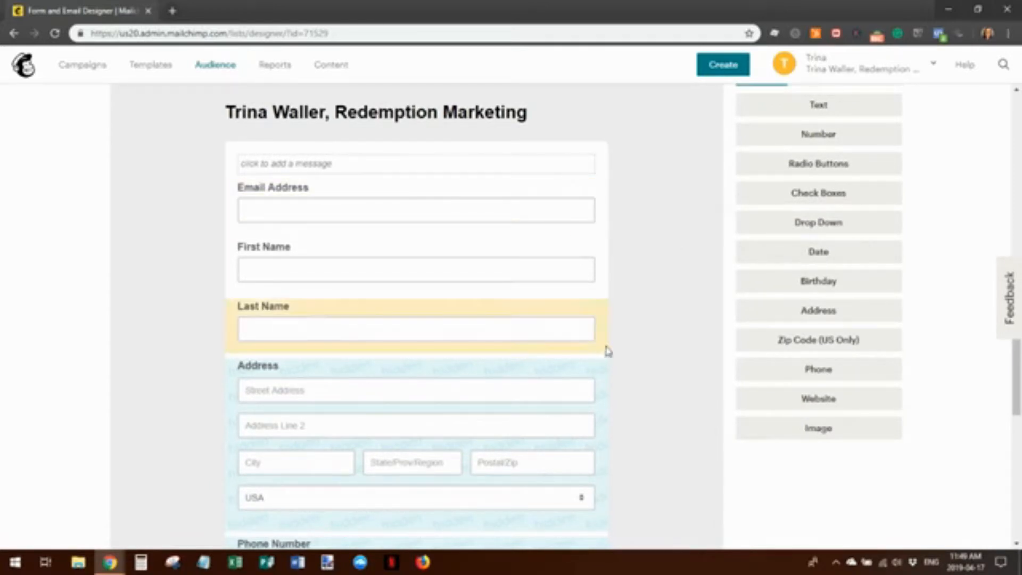
{"action": "scroll", "coordinate": [622, 338], "scroll_direction": "down", "scroll_amount": 2}
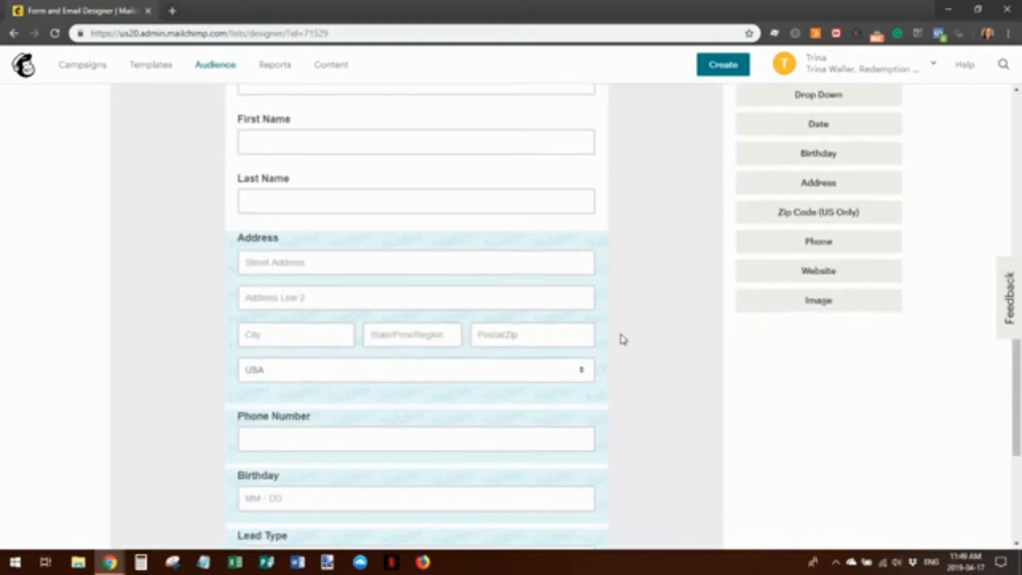
{"action": "left_click", "coordinate": [818, 271]}
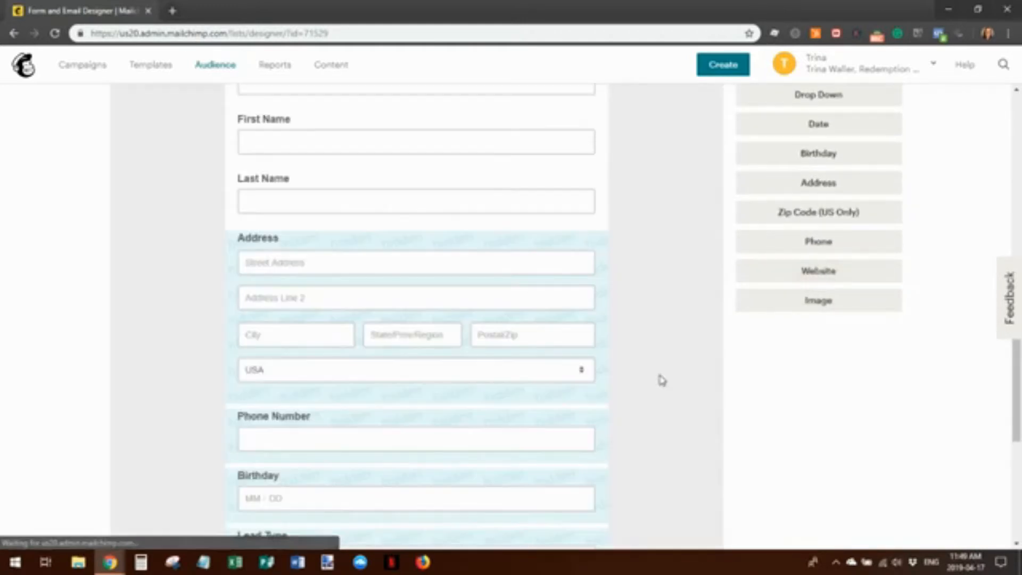
Drag the Website field up so it sits directly below Last Name
{"action": "scroll", "coordinate": [685, 306], "scroll_direction": "down", "scroll_amount": 3}
{"action": "scroll", "coordinate": [686, 308], "scroll_direction": "down", "scroll_amount": 5}
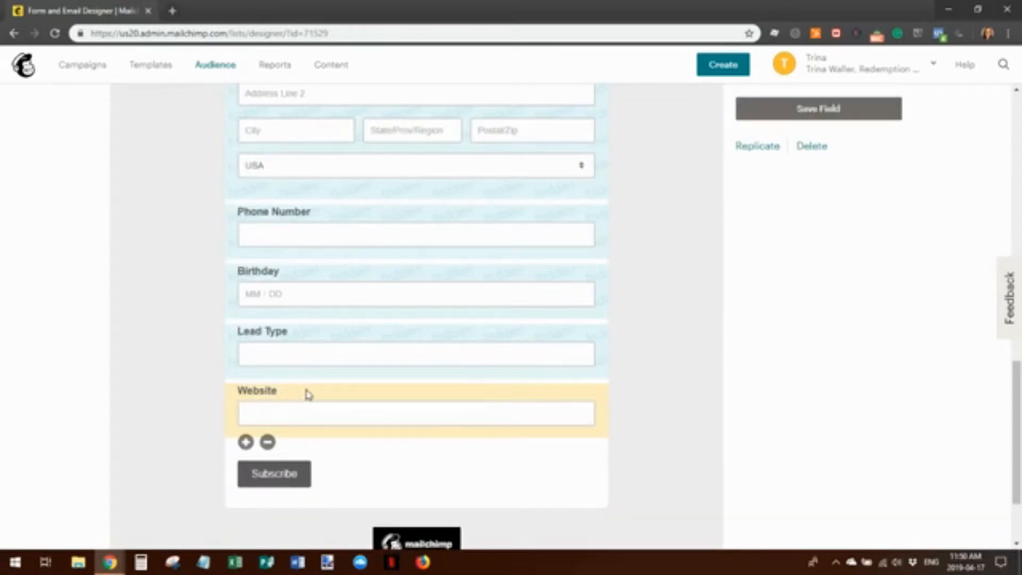
{"action": "left_click_drag", "start_coordinate": [306, 398], "coordinate": [312, 276]}
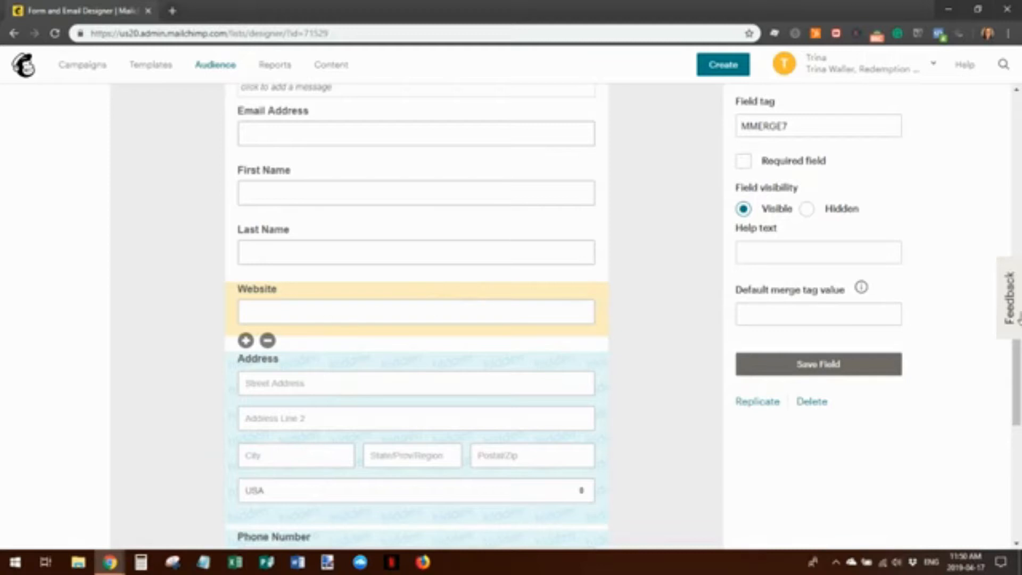
{"action": "scroll", "coordinate": [920, 379], "scroll_direction": "up", "scroll_amount": 3}
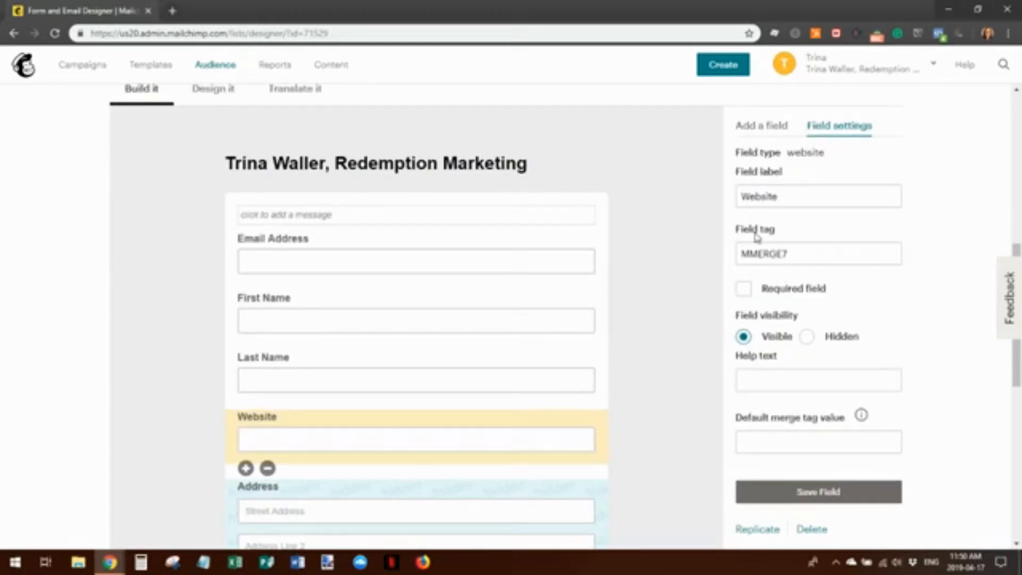
Change the Website field's tag from MMERGE7 to WEBSITE
{"action": "left_click", "coordinate": [789, 254]}
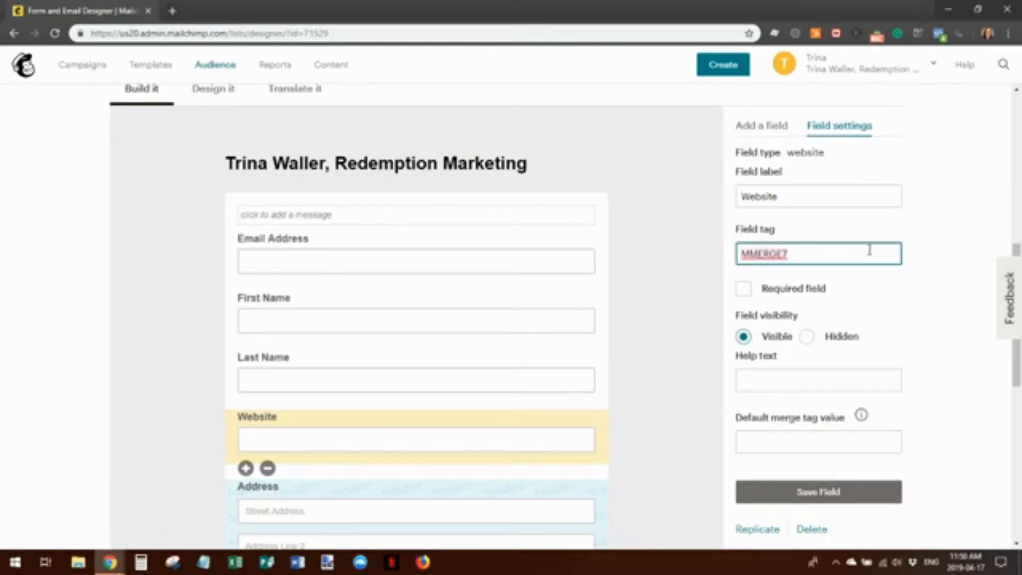
{"action": "key", "text": "ctrl+a"}
{"action": "type", "text": "WEBSITE"}
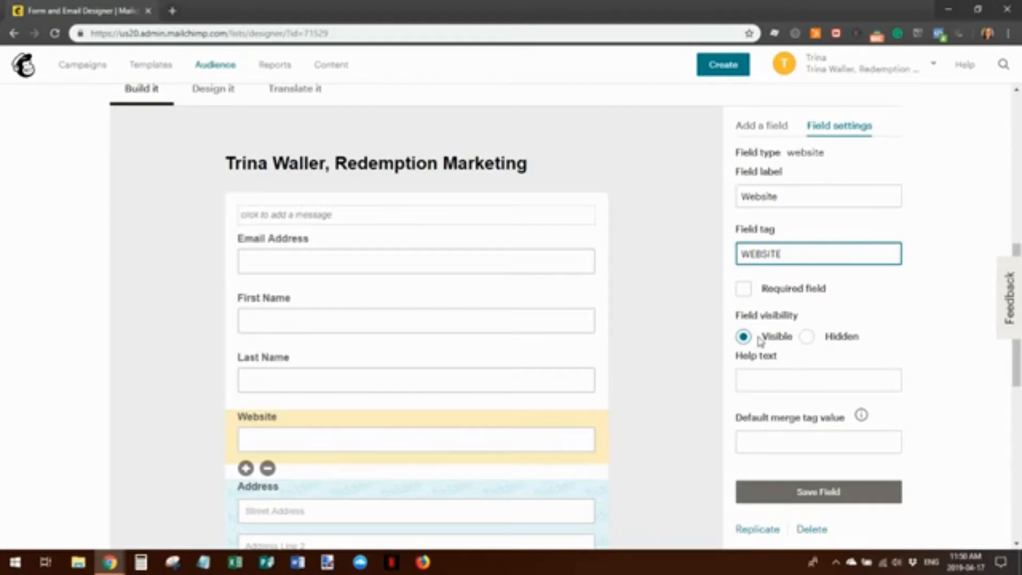
Add help text 'If you have a website, please let me know what it is.' and save the field
{"action": "left_click", "coordinate": [757, 375]}
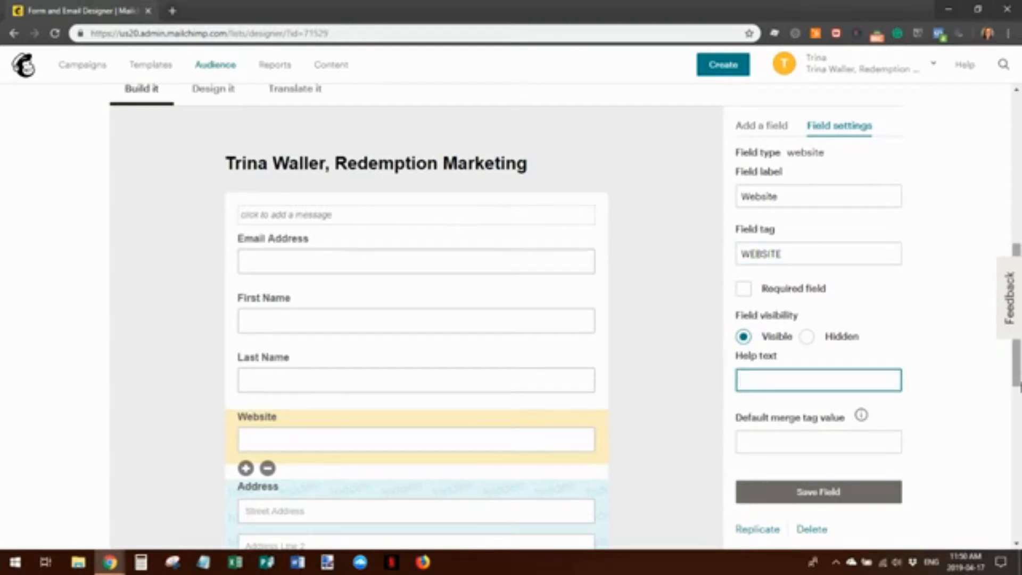
{"action": "type", "text": "If you have a websit"}
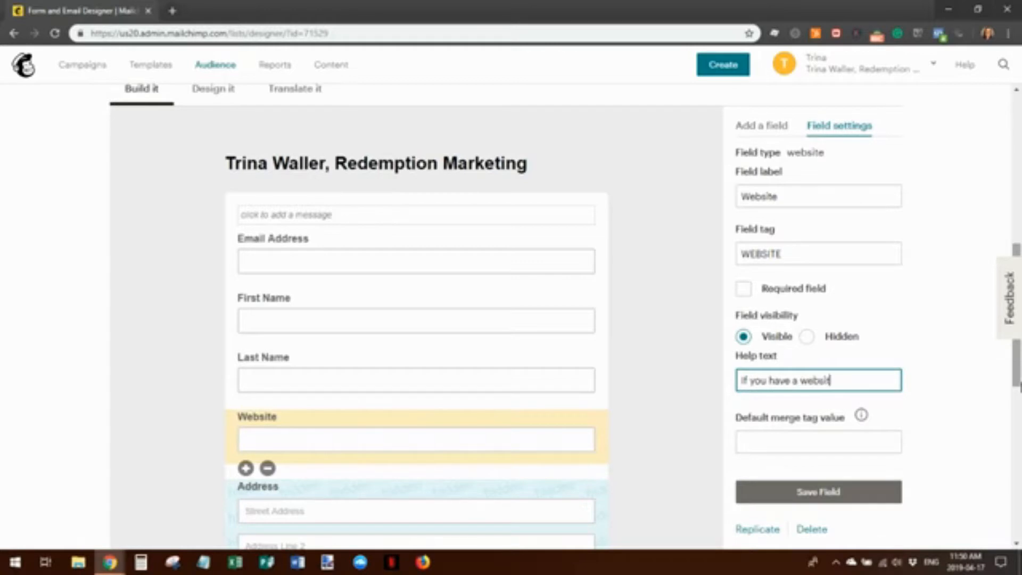
{"action": "type", "text": "e, please let me know what is"}
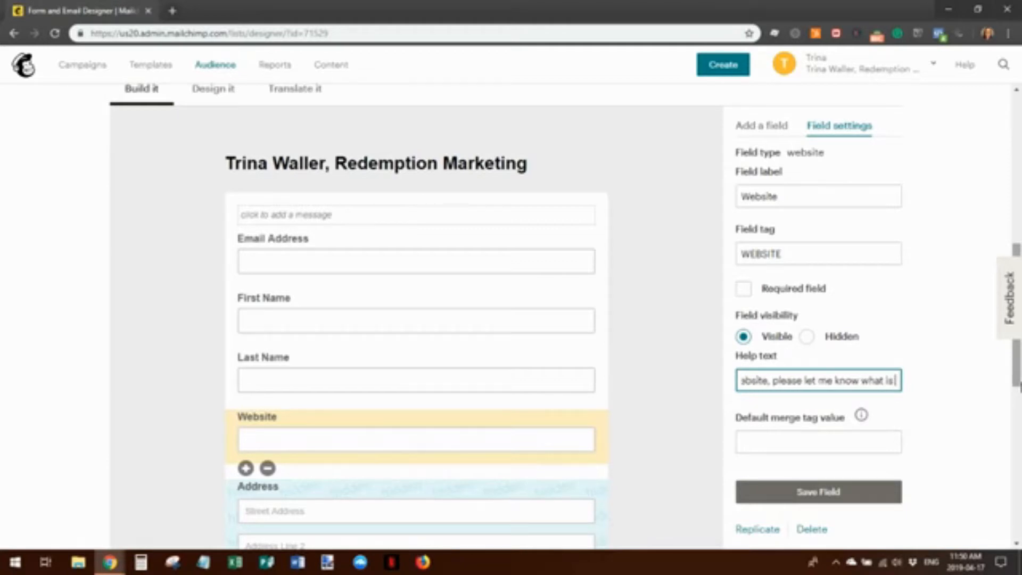
{"action": "key", "text": "BackSpace"}
{"action": "type", "text": "t is"}
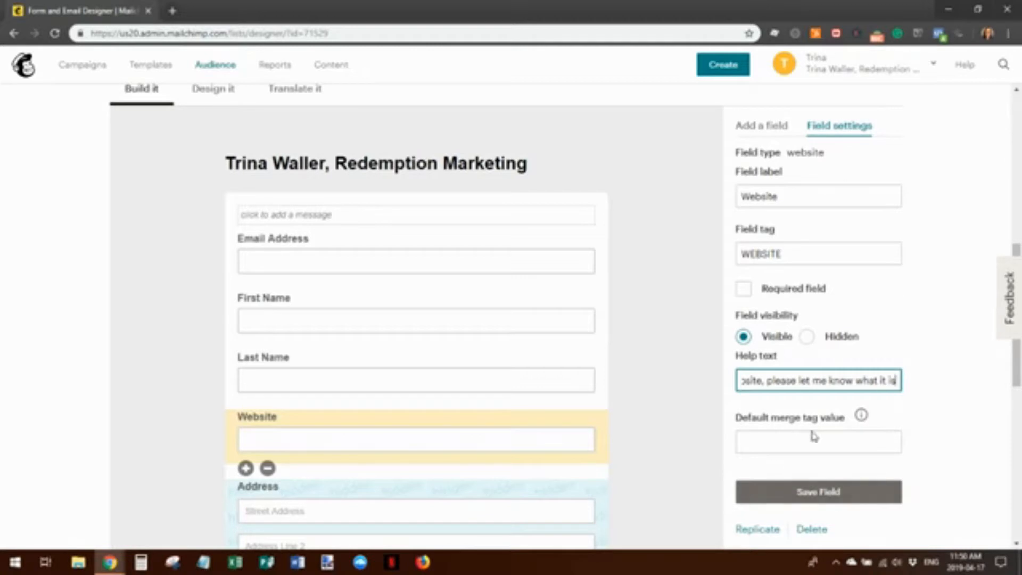
{"action": "left_click", "coordinate": [822, 492]}
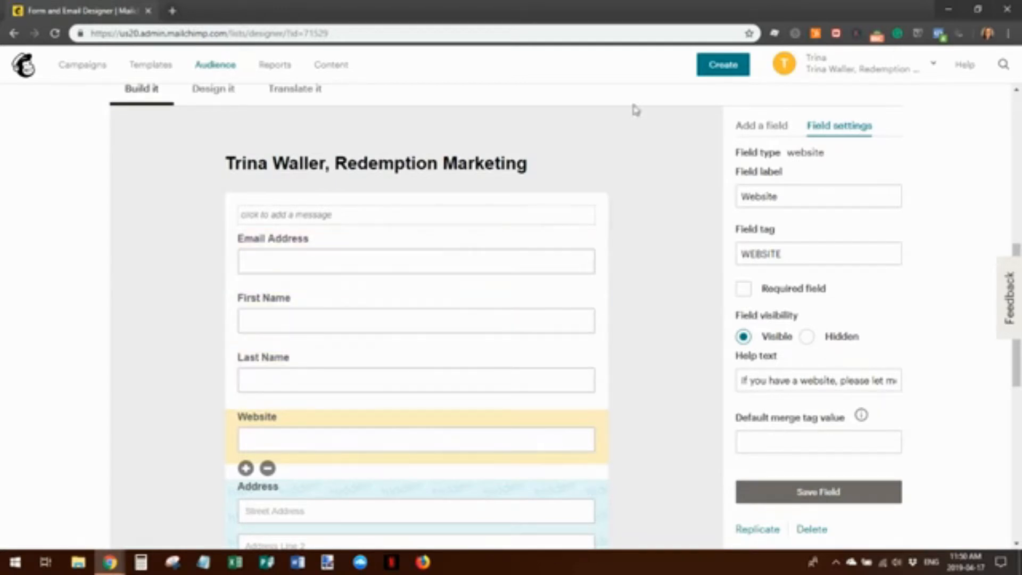
{"action": "left_click", "coordinate": [759, 127]}
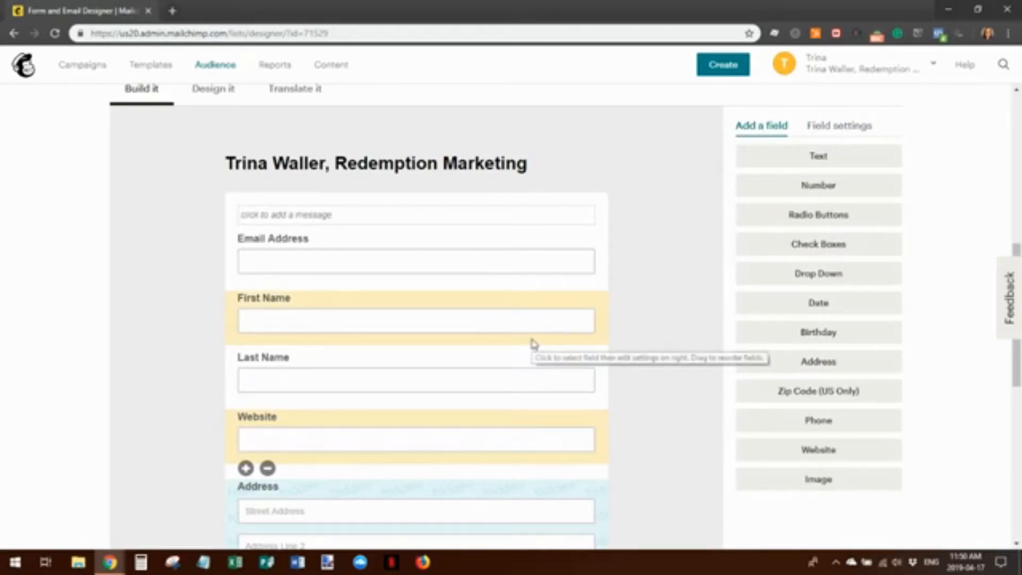
Add a Check Boxes field, 'Group category 2365' with option 'Group Name 1', above Subscribe
{"action": "scroll", "coordinate": [536, 345], "scroll_direction": "down", "scroll_amount": 1}
{"action": "scroll", "coordinate": [536, 345], "scroll_direction": "down", "scroll_amount": 1}
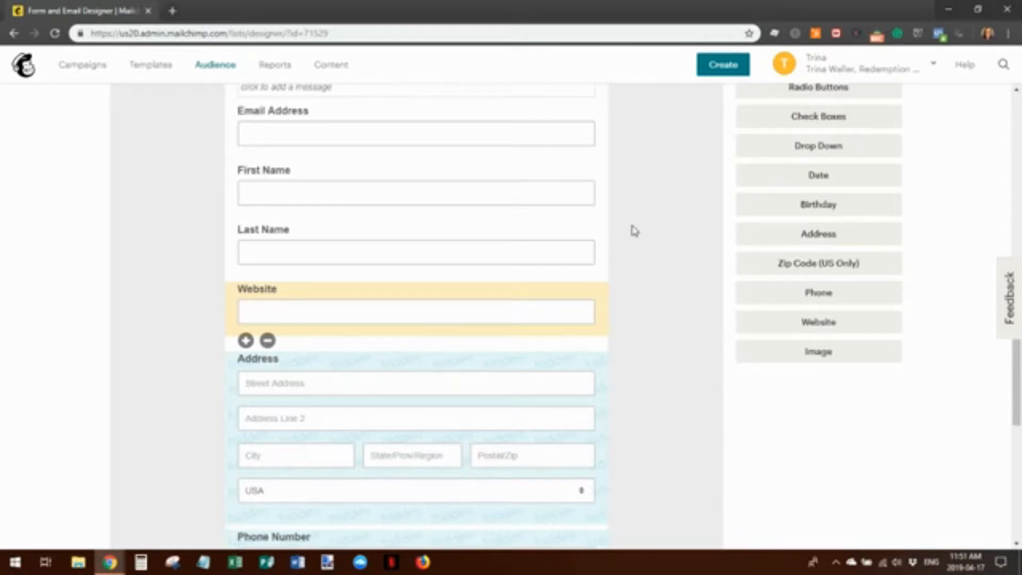
{"action": "scroll", "coordinate": [682, 357], "scroll_direction": "up", "scroll_amount": 3}
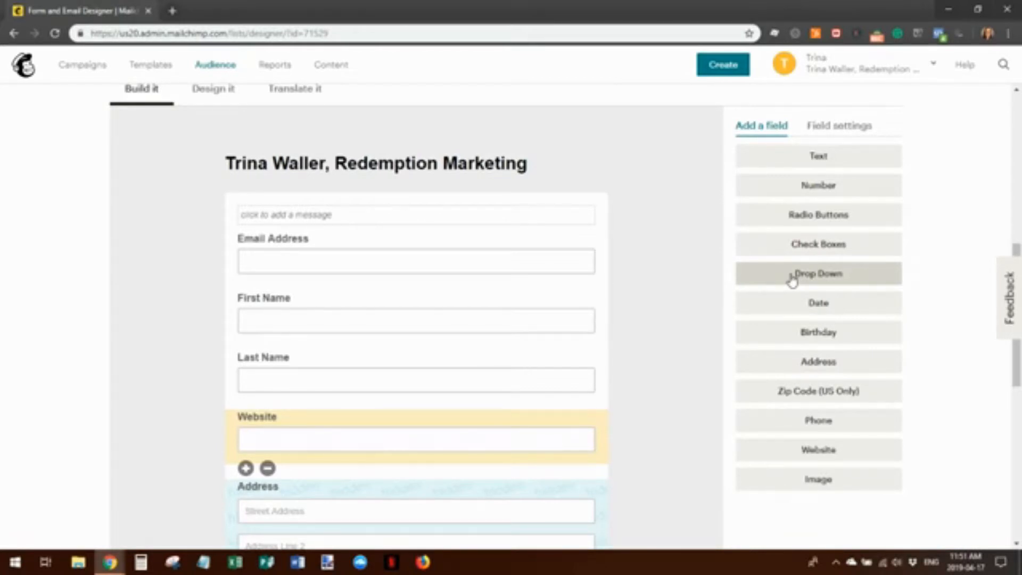
{"action": "left_click", "coordinate": [816, 245]}
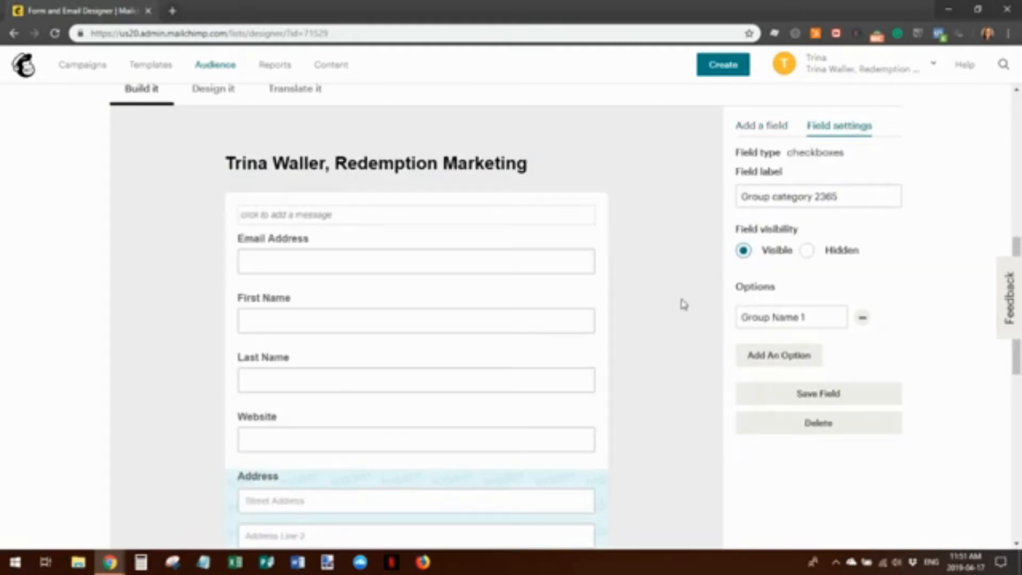
{"action": "scroll", "coordinate": [684, 305], "scroll_direction": "down", "scroll_amount": 5}
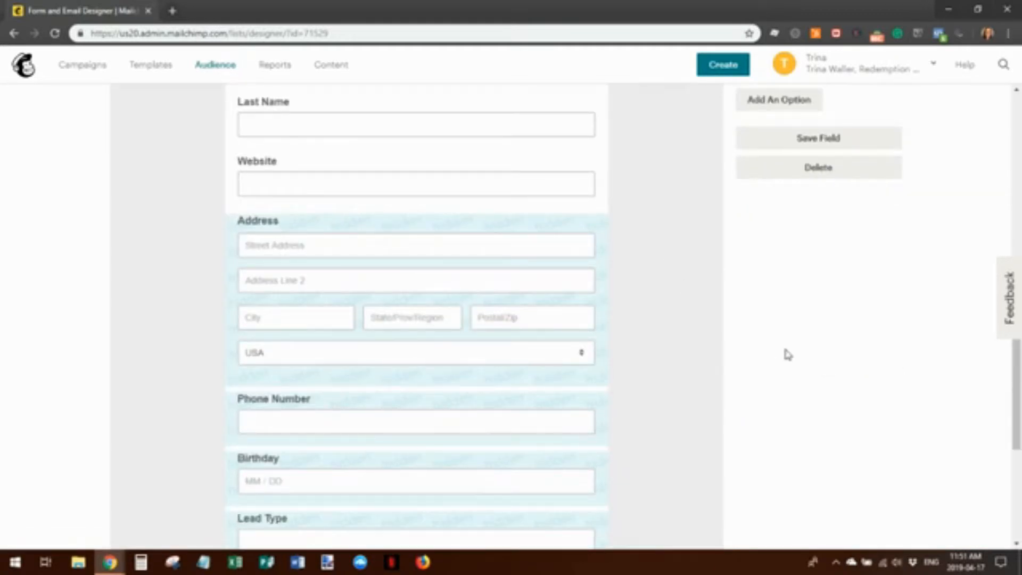
{"action": "scroll", "coordinate": [748, 347], "scroll_direction": "down", "scroll_amount": 5}
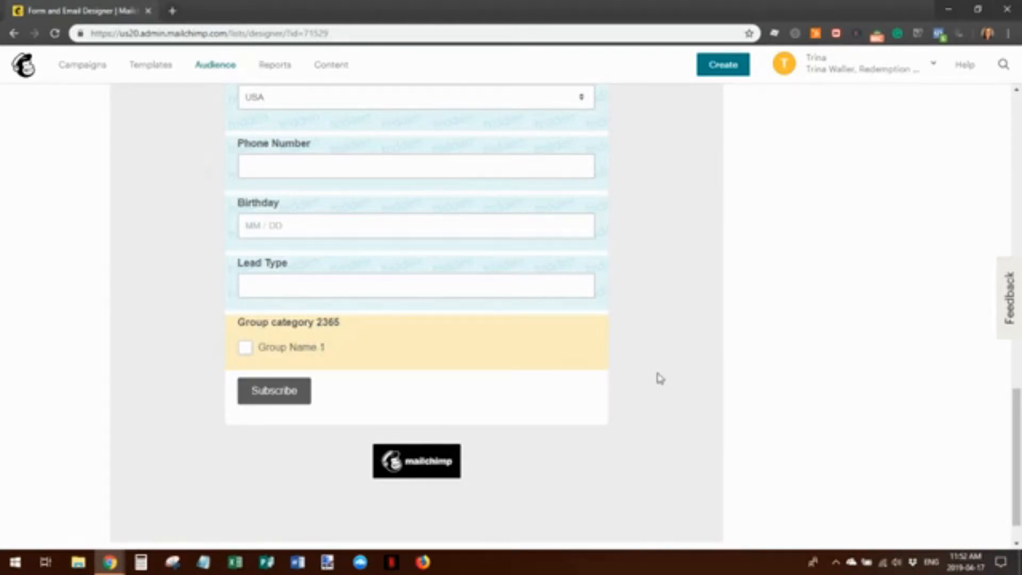
{"action": "scroll", "coordinate": [646, 368], "scroll_direction": "up", "scroll_amount": 10}
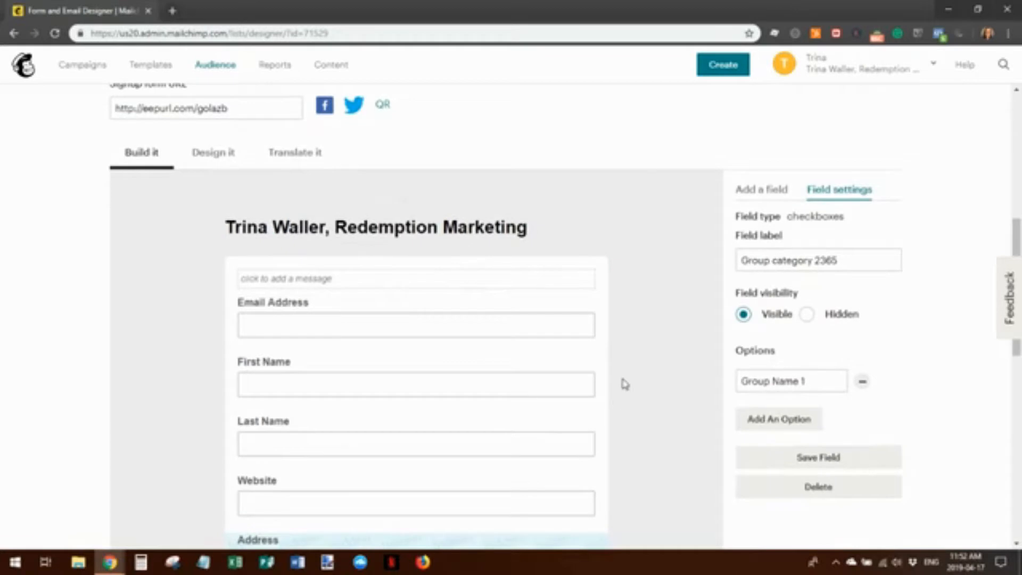
Rename the checkbox field to 'Email Marketing Platforms Used' with first option 'MailChimp'
{"action": "left_click_drag", "start_coordinate": [838, 260], "coordinate": [728, 277]}
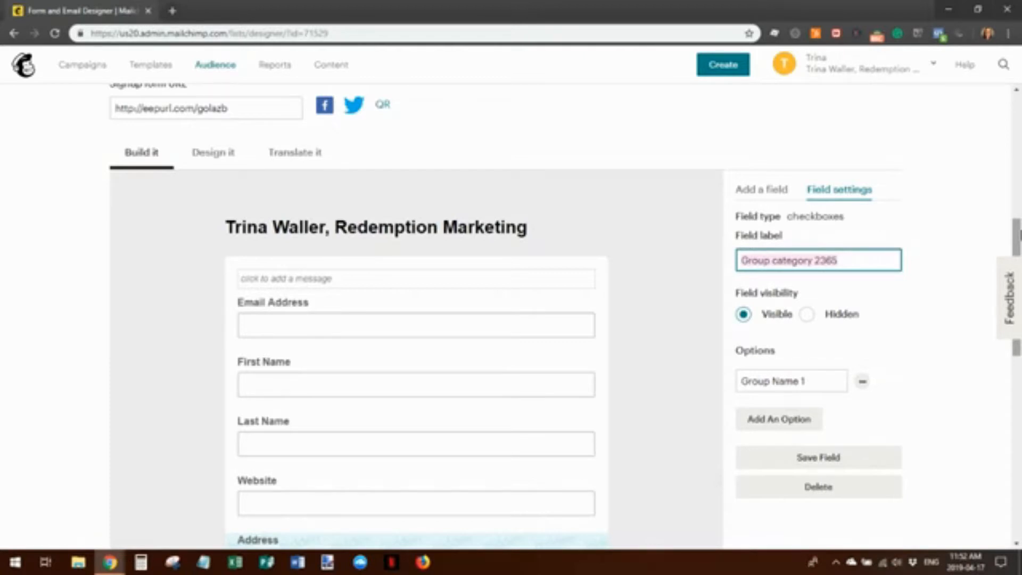
{"action": "type", "text": "Types of"}
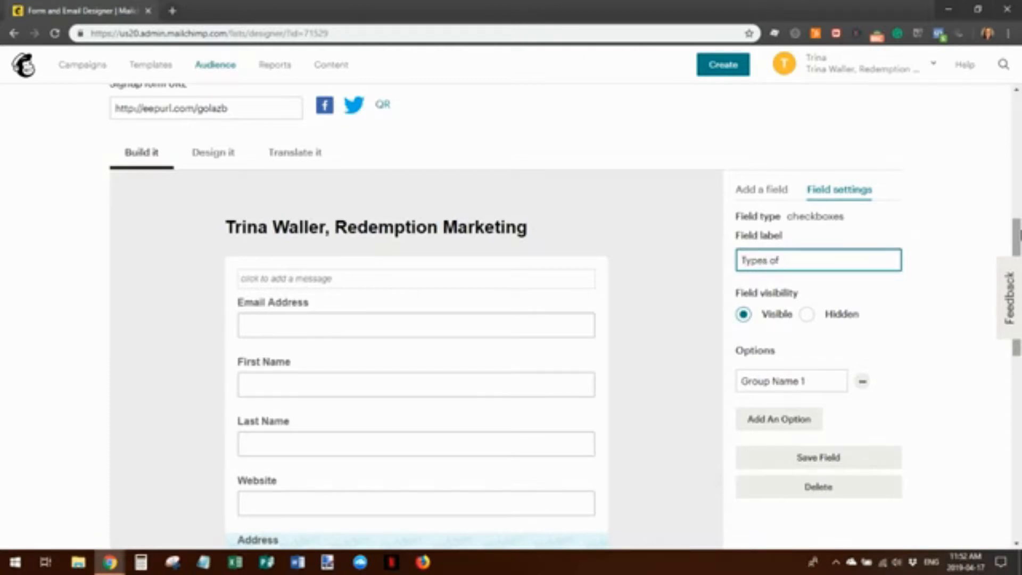
{"action": "key", "text": "BackSpace"}
{"action": "key", "text": "BackSpace"}
{"action": "key", "text": "BackSpace"}
{"action": "key", "text": "BackSpace"}
{"action": "key", "text": "BackSpace"}
{"action": "key", "text": "BackSpace"}
{"action": "key", "text": "BackSpace"}
{"action": "key", "text": "BackSpace"}
{"action": "type", "text": "Email Marketing Platfrm"}
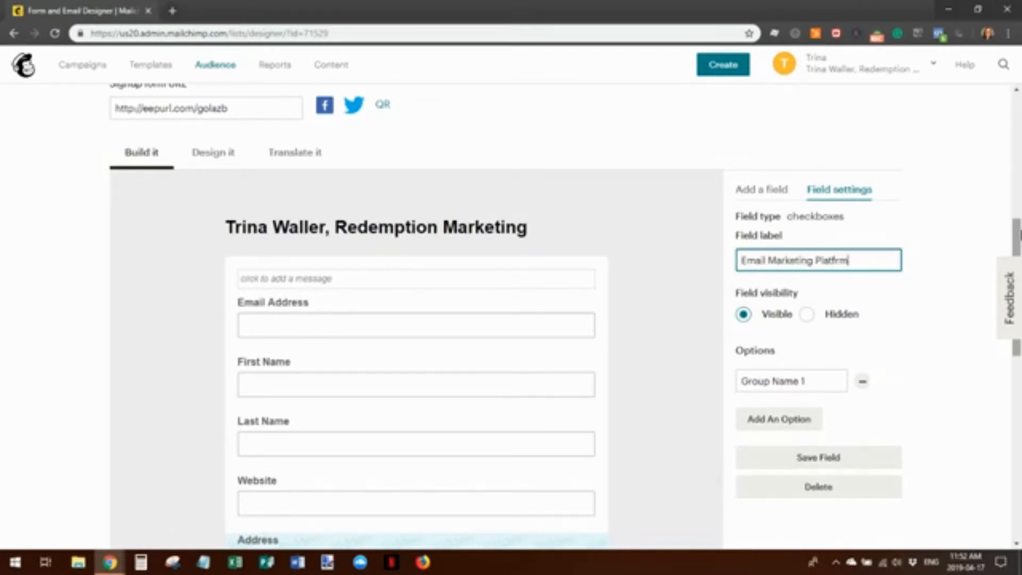
{"action": "key", "text": "BackSpace"}
{"action": "key", "text": "BackSpace"}
{"action": "type", "text": "orms Used"}
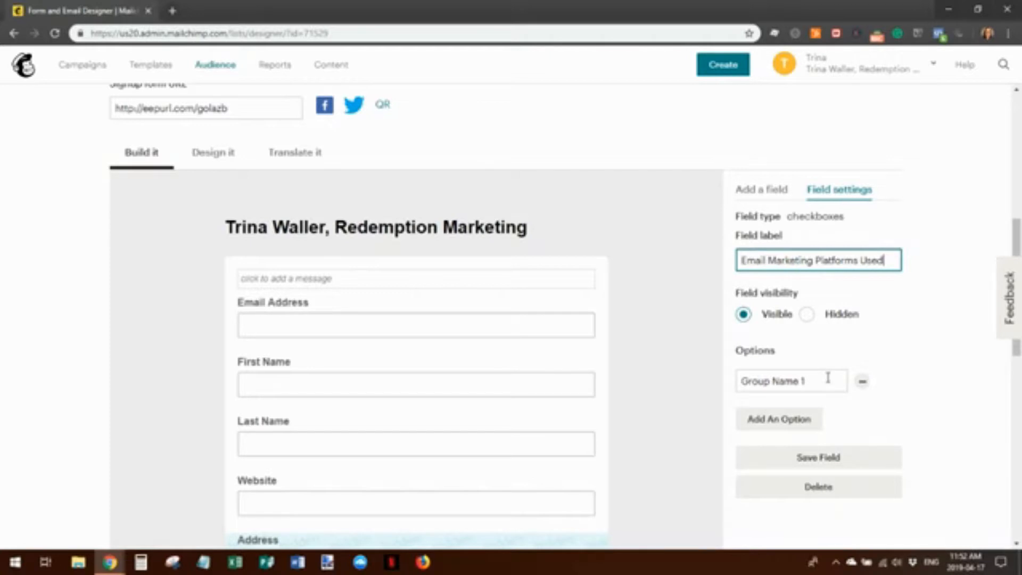
{"action": "left_click_drag", "start_coordinate": [811, 381], "coordinate": [738, 381]}
{"action": "type", "text": "MailChim"}
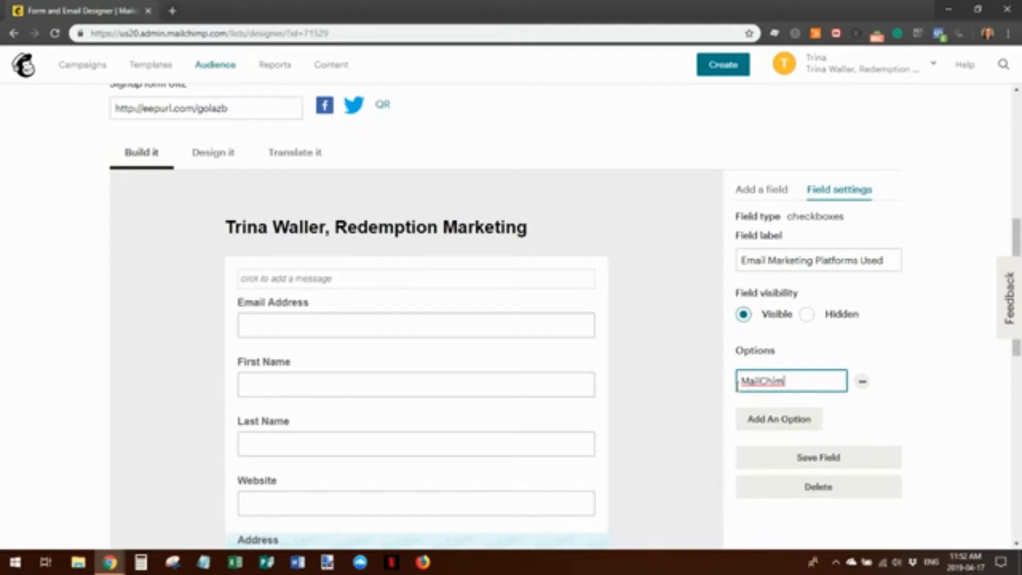
{"action": "type", "text": "p"}
Add options 'Active Campaign' and 'Constant Contact', then save the checkbox field
{"action": "scroll", "coordinate": [807, 358], "scroll_direction": "down", "scroll_amount": 2}
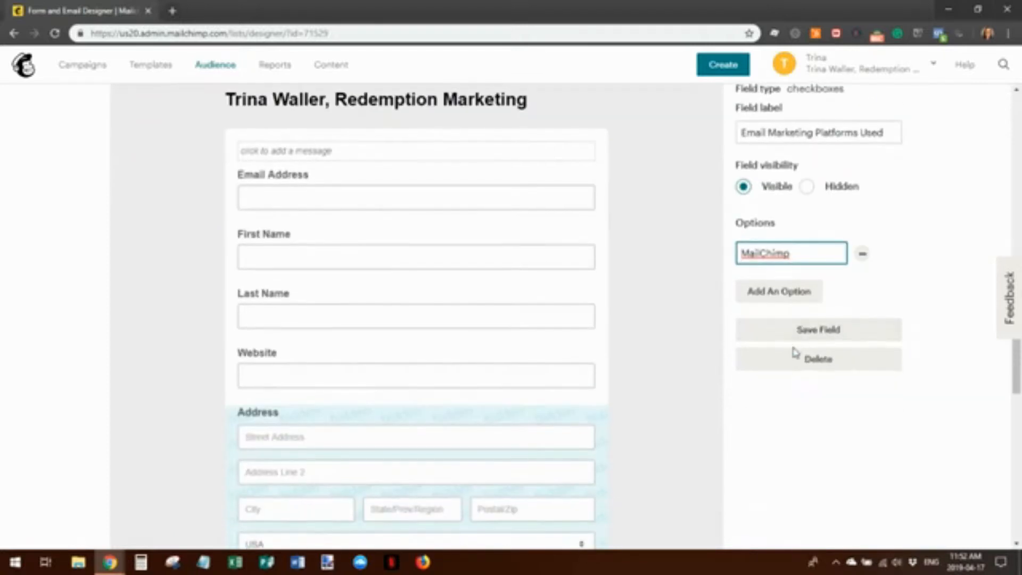
{"action": "left_click", "coordinate": [779, 292]}
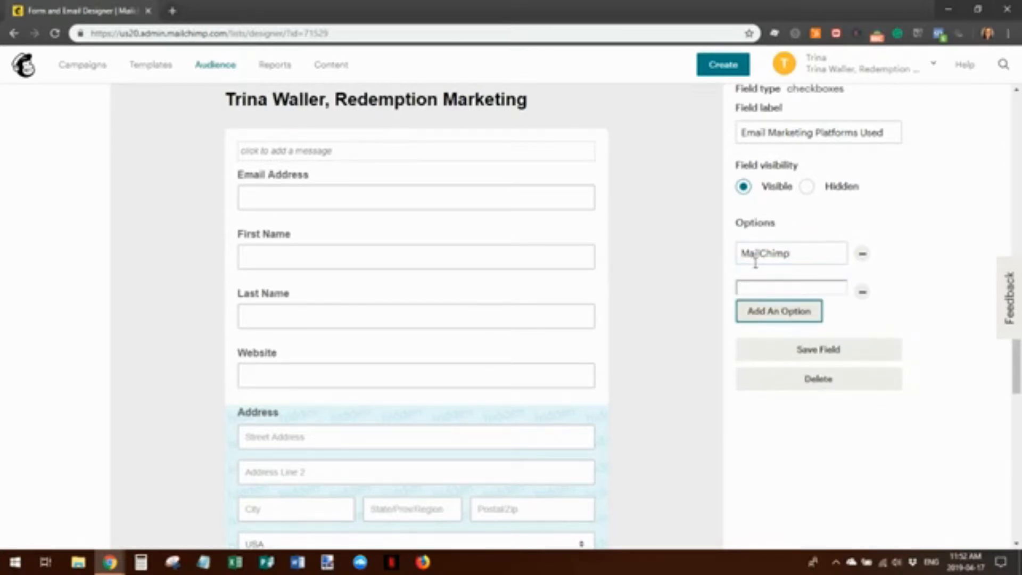
{"action": "left_click", "coordinate": [749, 287]}
{"action": "type", "text": "Active Campaign"}
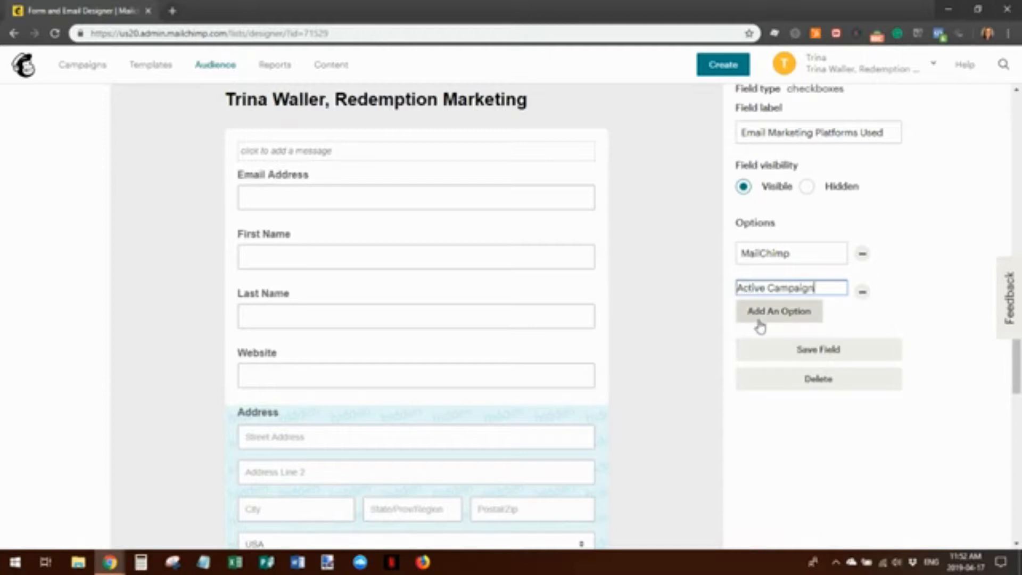
{"action": "left_click", "coordinate": [760, 322]}
{"action": "left_click", "coordinate": [765, 310]}
{"action": "type", "text": "Constant Contact"}
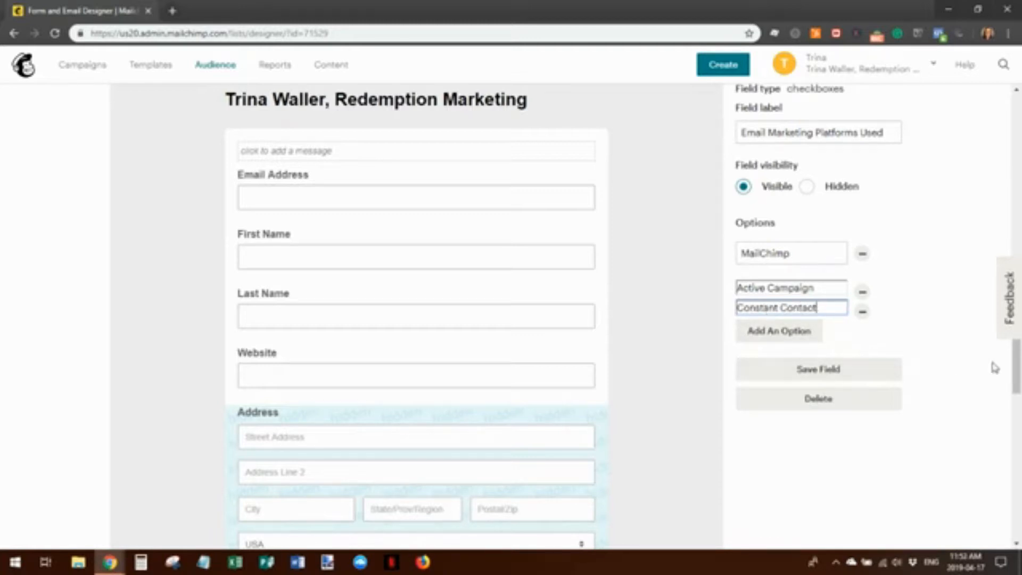
{"action": "left_click", "coordinate": [789, 373]}
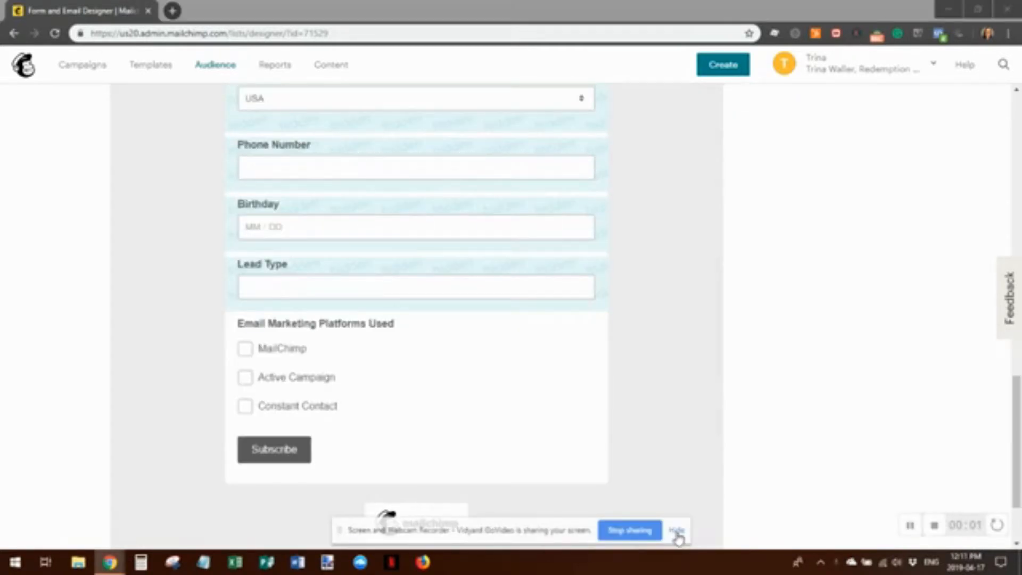
{"action": "left_click", "coordinate": [676, 533]}
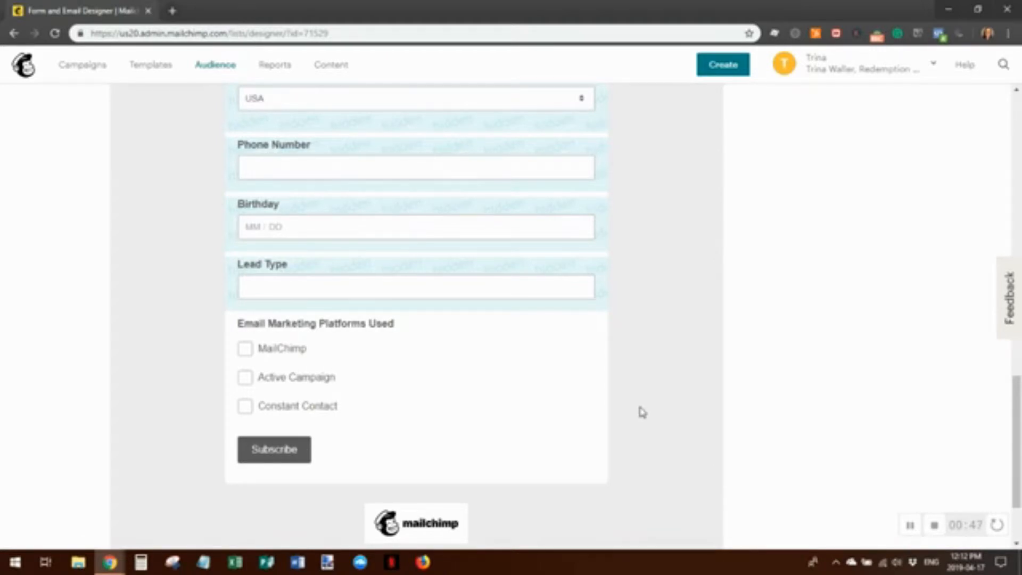
{"action": "scroll", "coordinate": [642, 411], "scroll_direction": "up", "scroll_amount": 8}
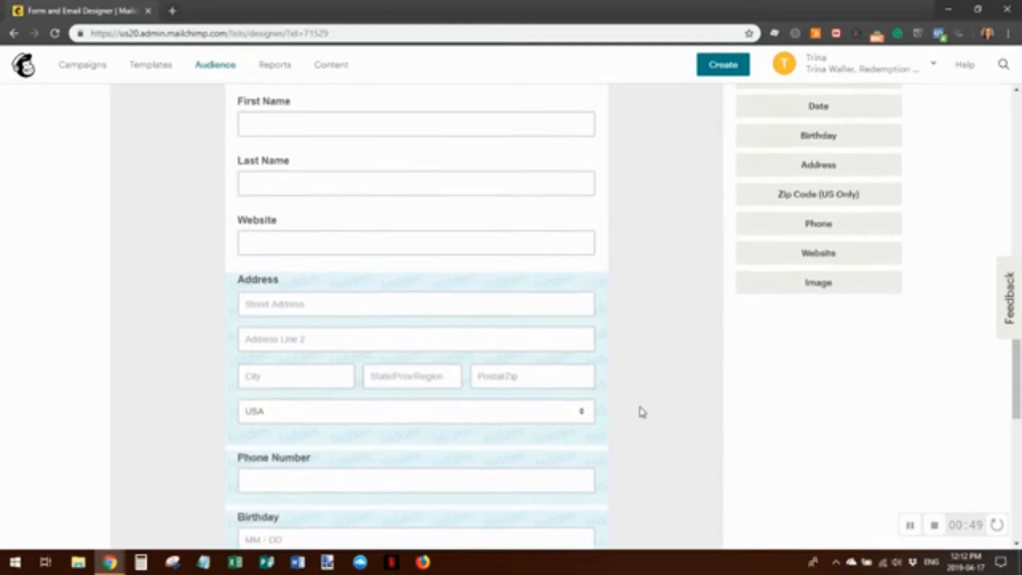
{"action": "scroll", "coordinate": [643, 411], "scroll_direction": "up", "scroll_amount": 4}
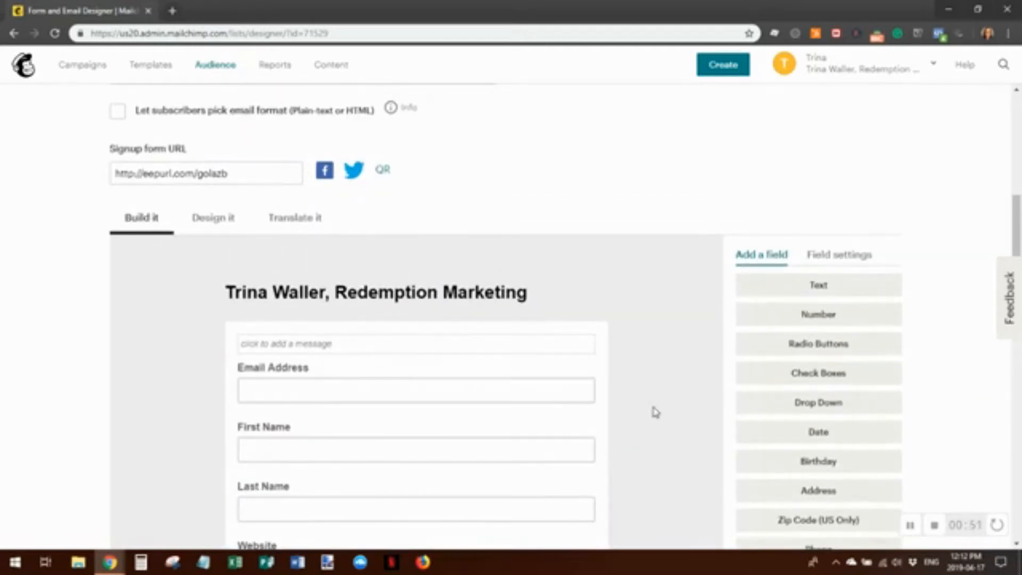
{"action": "scroll", "coordinate": [656, 412], "scroll_direction": "up", "scroll_amount": 1}
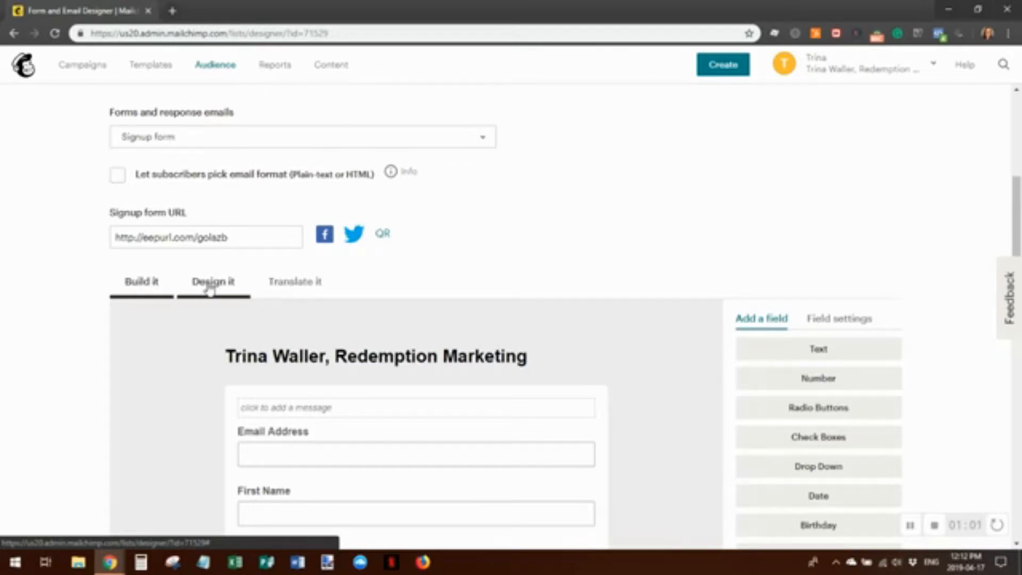
Switch to the Design it settings and review the form preview with background #e7f3fe
{"action": "left_click", "coordinate": [209, 288]}
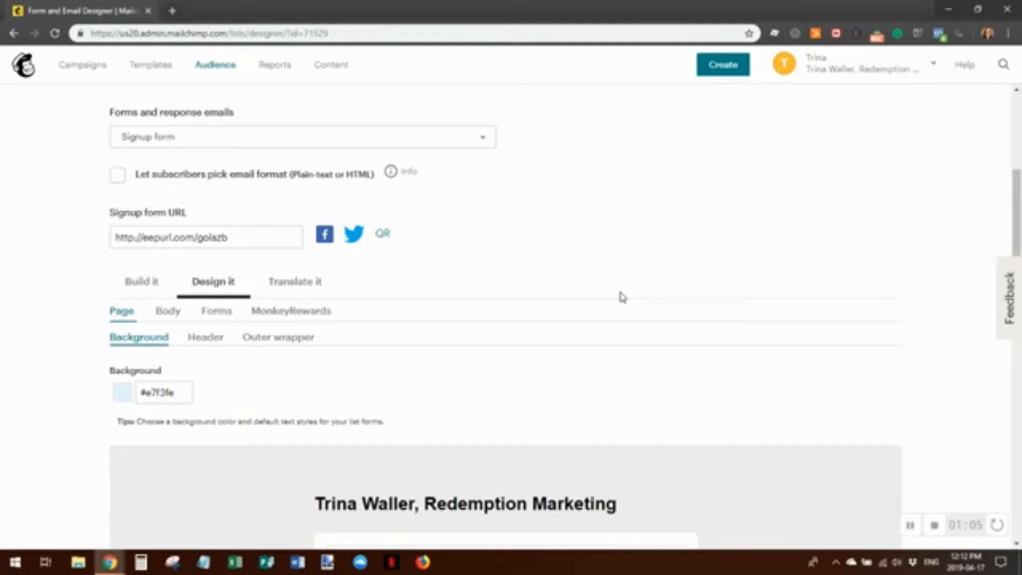
{"action": "scroll", "coordinate": [719, 325], "scroll_direction": "down", "scroll_amount": 6}
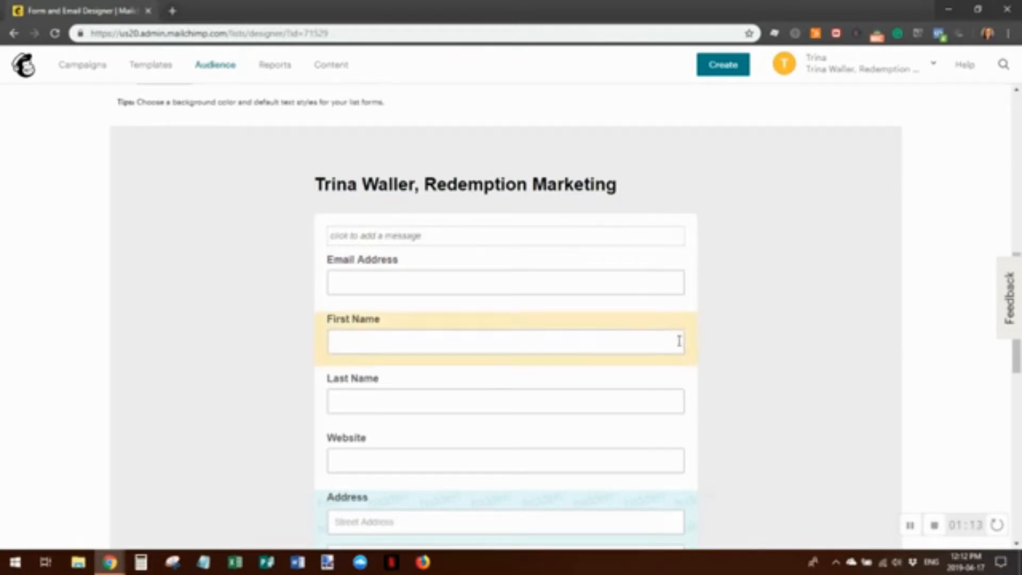
{"action": "scroll", "coordinate": [716, 404], "scroll_direction": "up", "scroll_amount": 1}
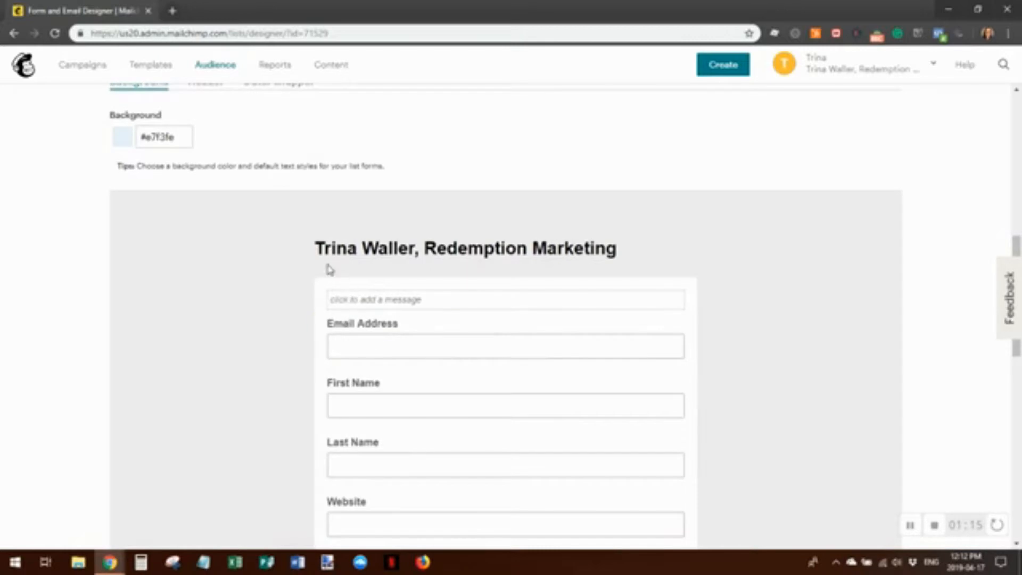
{"action": "mouse_move", "coordinate": [674, 303]}
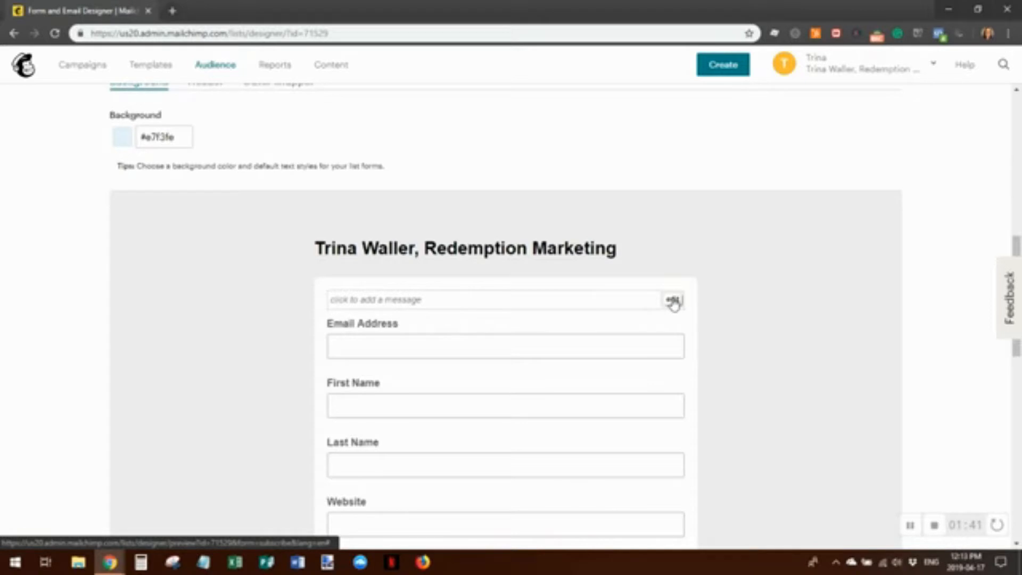
Write the intro message 'This is where you create your intro message.' and save it
{"action": "left_click", "coordinate": [673, 301]}
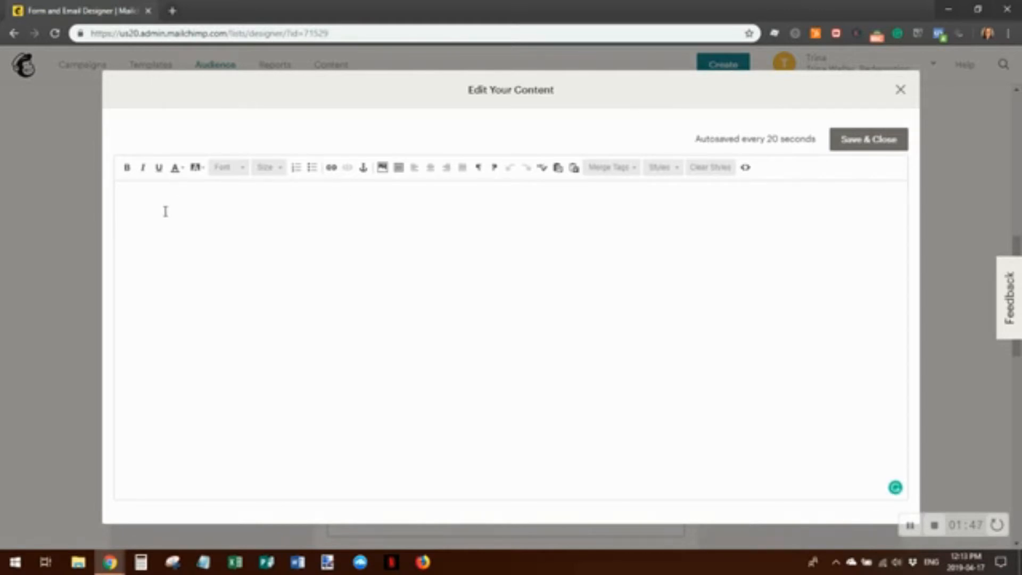
{"action": "type", "text": "This is"}
{"action": "type", "text": "where you create yo"}
{"action": "key", "text": "BackSpace"}
{"action": "key", "text": "BackSpace"}
{"action": "type", "text": "your message."}
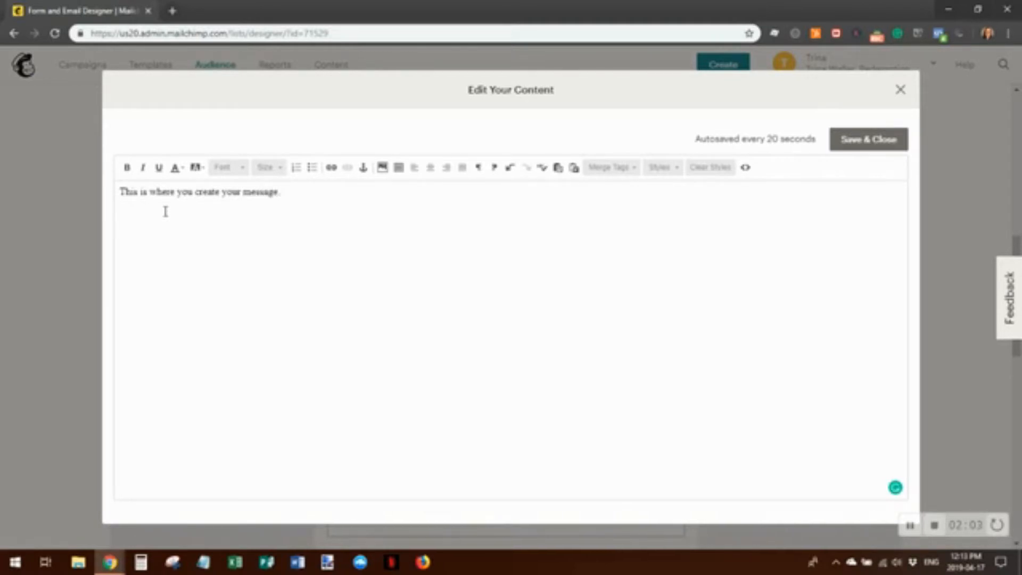
{"action": "key", "text": "Left"}
{"action": "key", "text": "Left"}
{"action": "key", "text": "Left"}
{"action": "type", "text": "intro"}
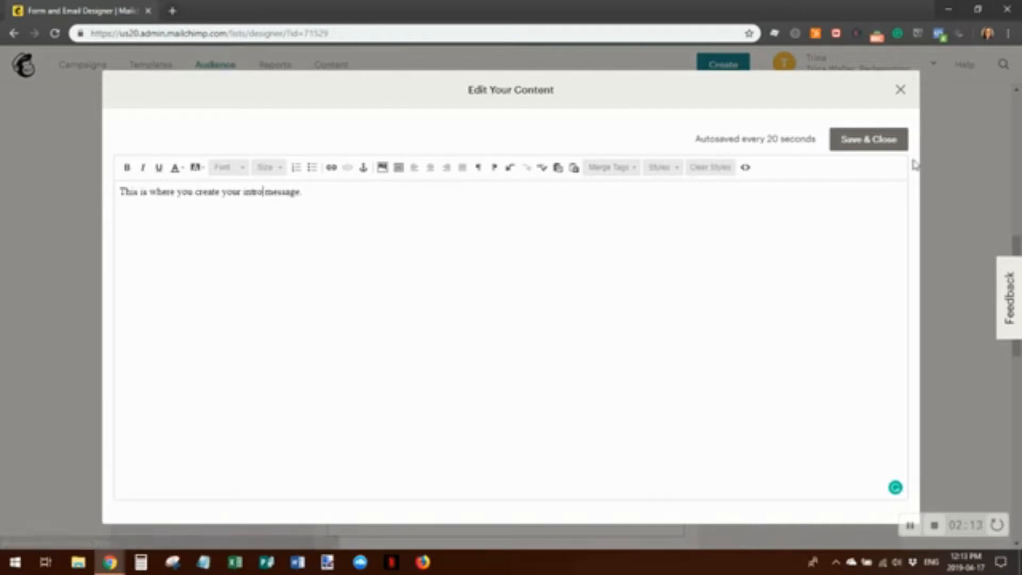
{"action": "left_click", "coordinate": [870, 141]}
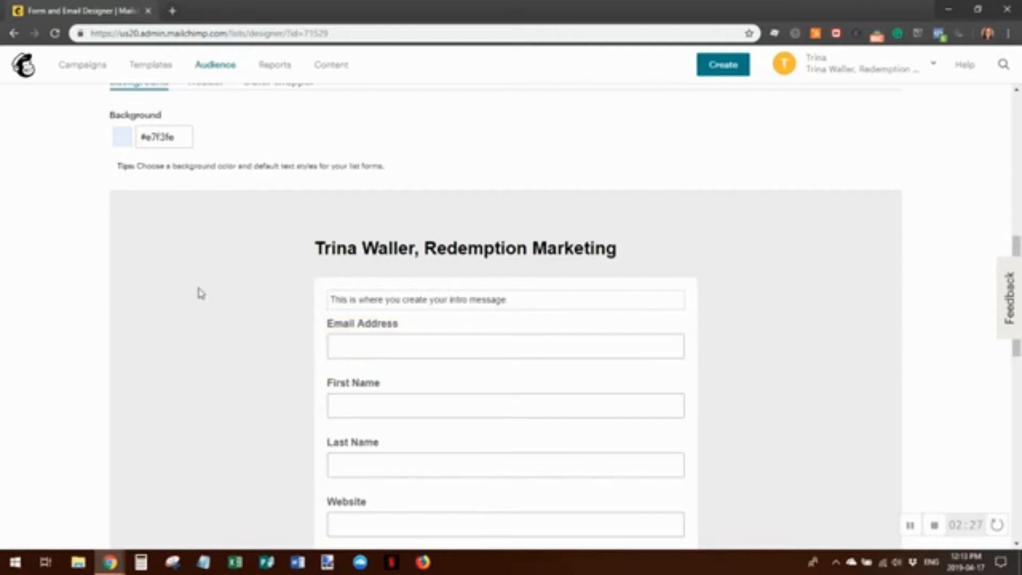
Open the page background colour picker, leaving the colour at #e7f3fe
{"action": "scroll", "coordinate": [308, 284], "scroll_direction": "up", "scroll_amount": 1}
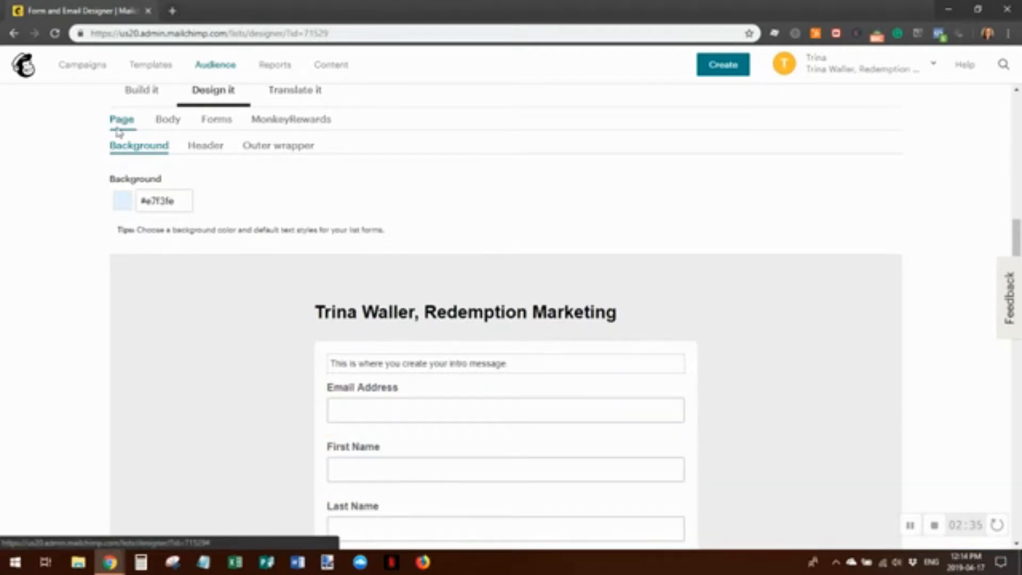
{"action": "scroll", "coordinate": [261, 282], "scroll_direction": "up", "scroll_amount": 1}
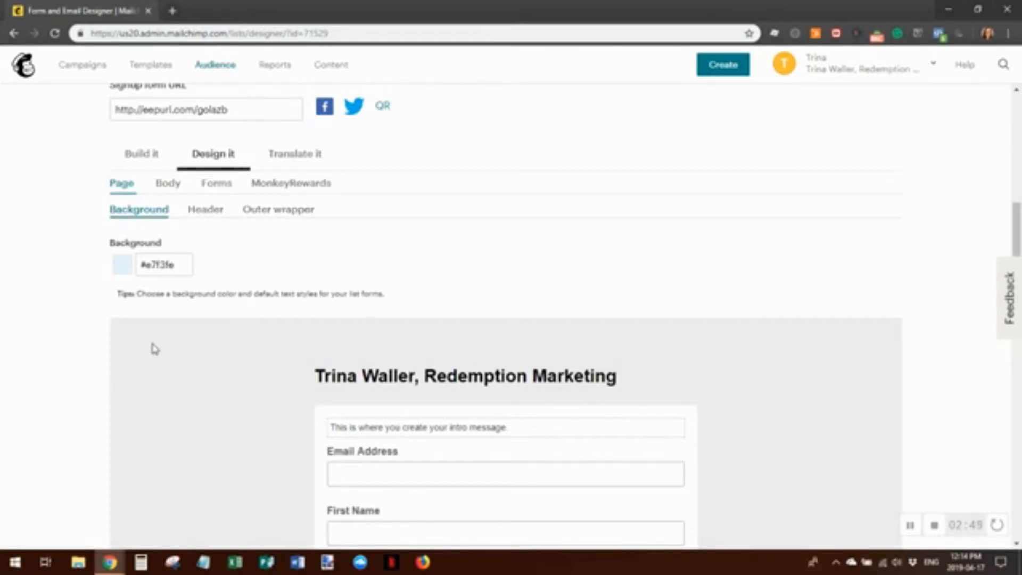
{"action": "left_click", "coordinate": [178, 266]}
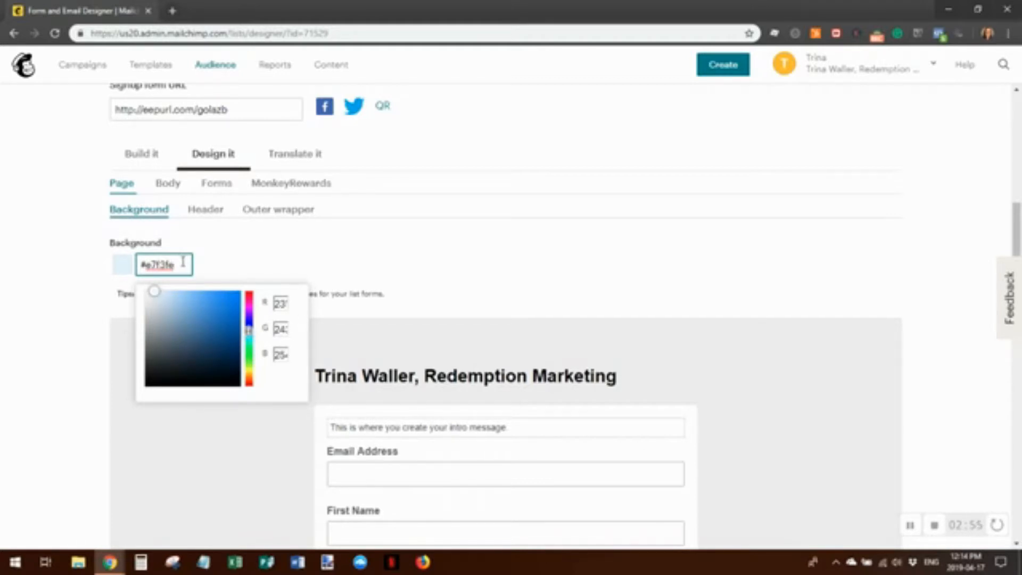
{"action": "key", "text": "Tab"}
{"action": "left_click", "coordinate": [182, 262]}
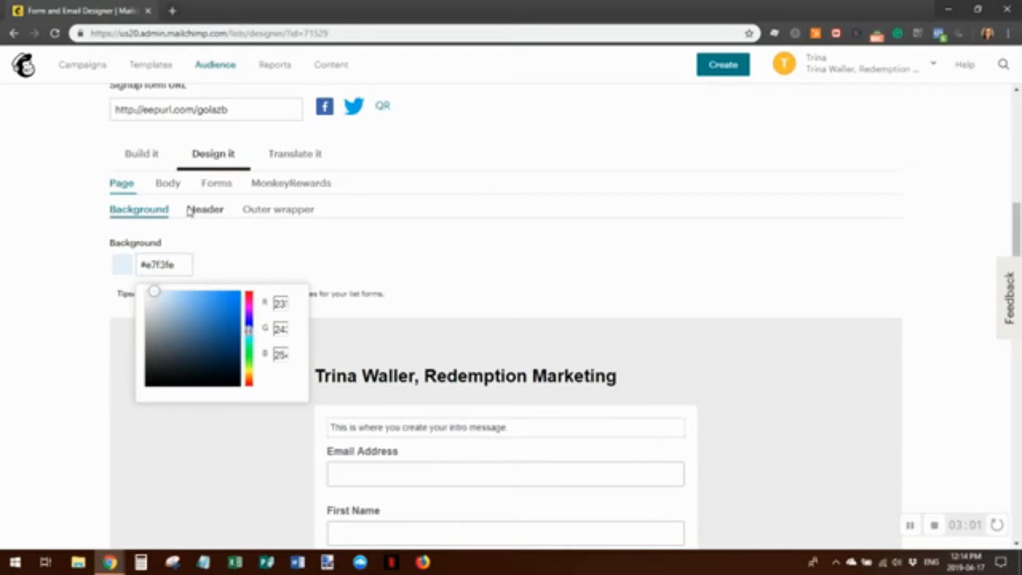
{"action": "key", "text": "Tab"}
{"action": "scroll", "coordinate": [589, 345], "scroll_direction": "down", "scroll_amount": 2}
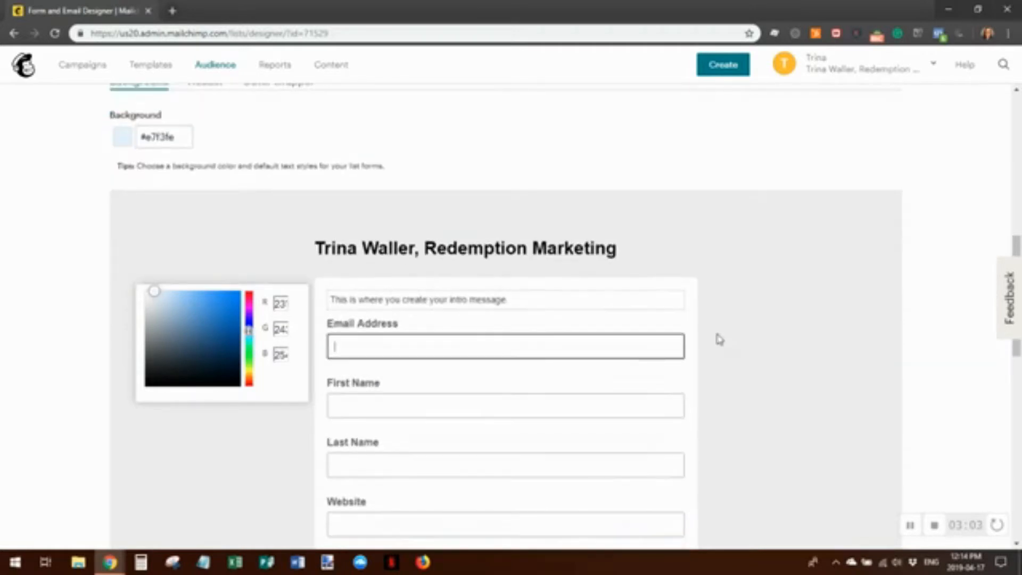
{"action": "scroll", "coordinate": [535, 334], "scroll_direction": "up", "scroll_amount": 1}
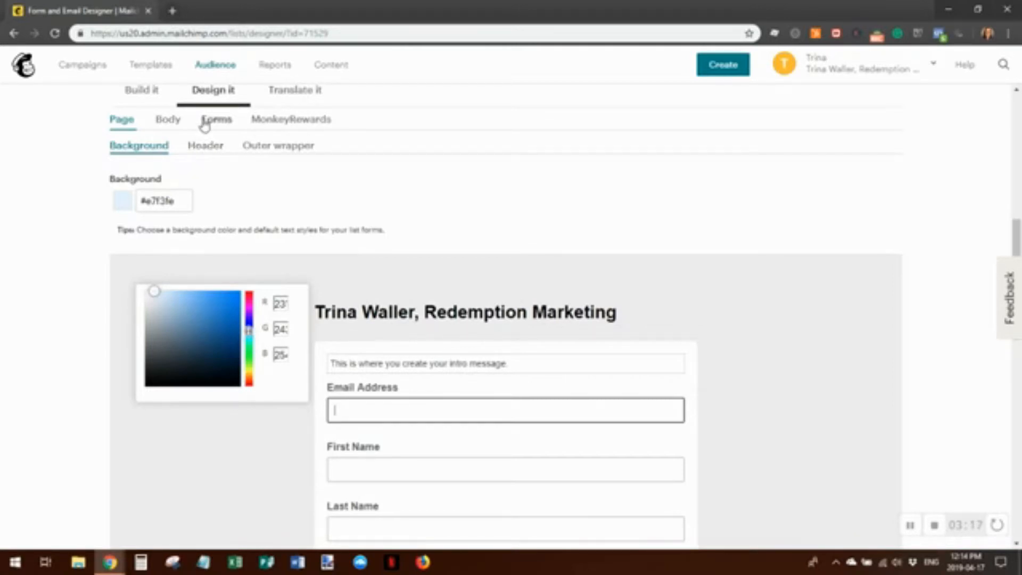
Check the header image option without adding an image, then show the outer wrapper background setting
{"action": "left_click", "coordinate": [204, 146]}
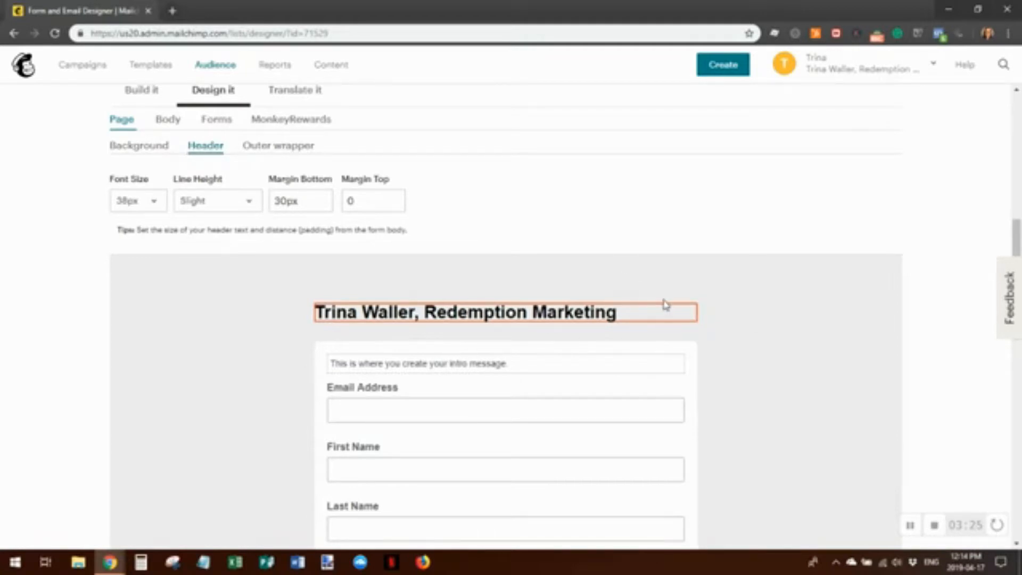
{"action": "mouse_move", "coordinate": [660, 321]}
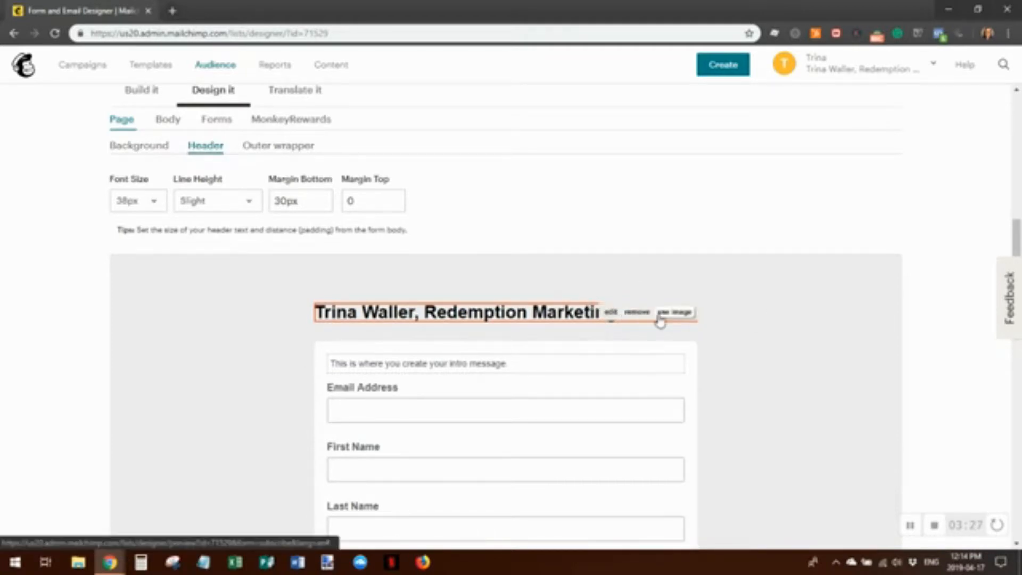
{"action": "left_click", "coordinate": [672, 314]}
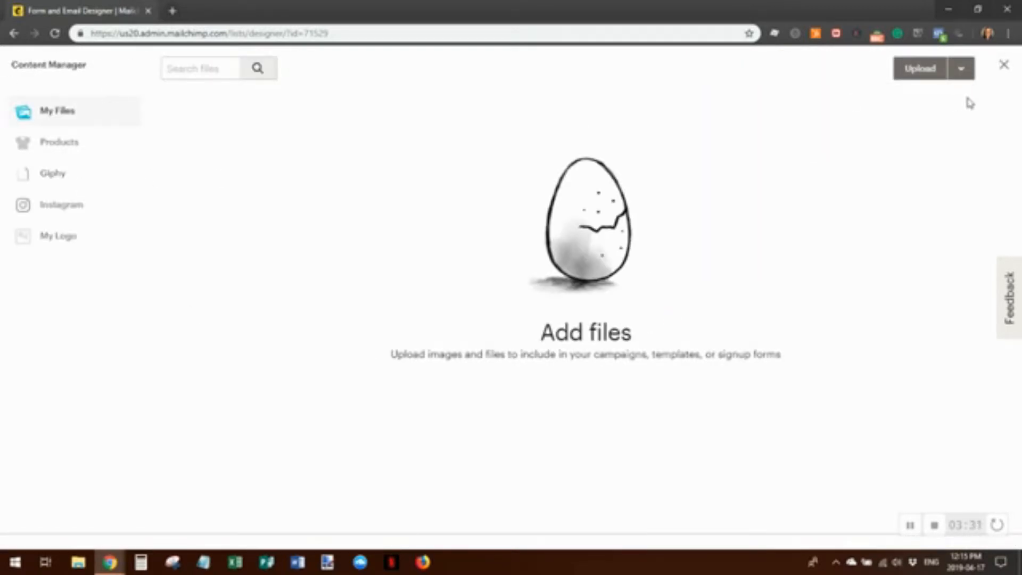
{"action": "left_click", "coordinate": [1004, 67]}
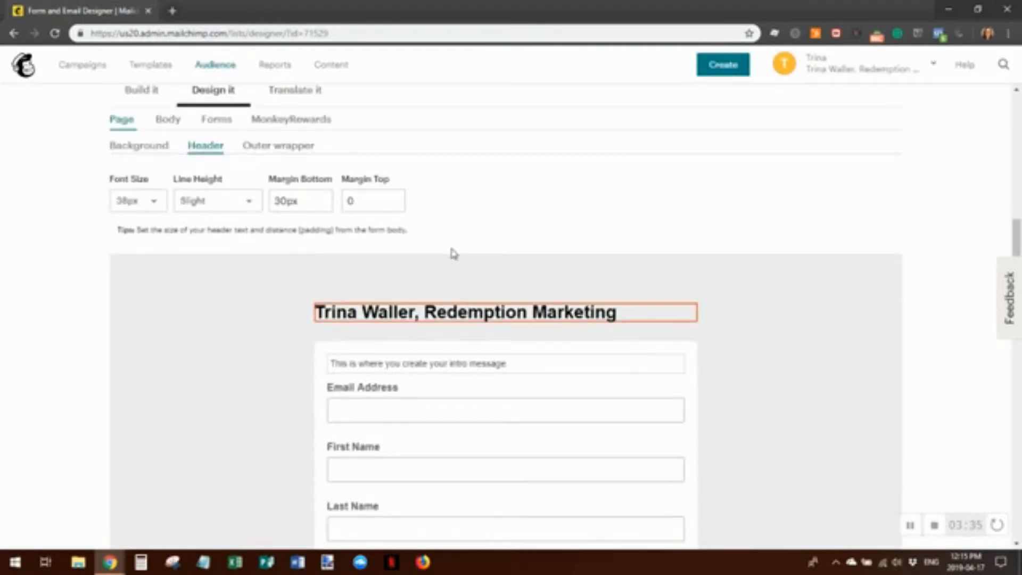
{"action": "mouse_move", "coordinate": [612, 319]}
{"action": "left_click", "coordinate": [275, 148]}
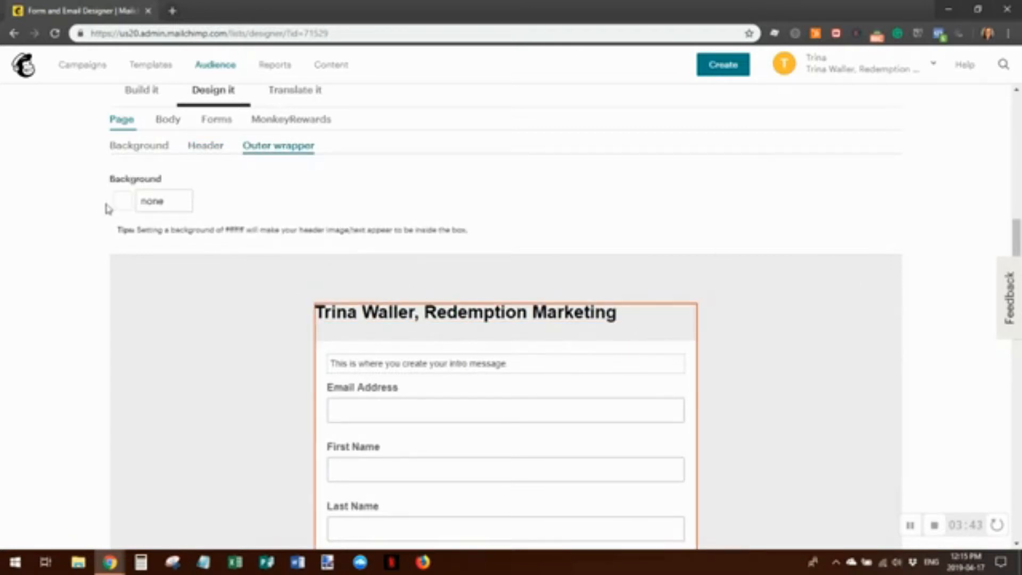
Replace the outer wrapper background 'none' with dark blue #05427a, then show the Body settings
{"action": "left_click", "coordinate": [180, 201]}
{"action": "left_click_drag", "start_coordinate": [183, 200], "coordinate": [138, 201]}
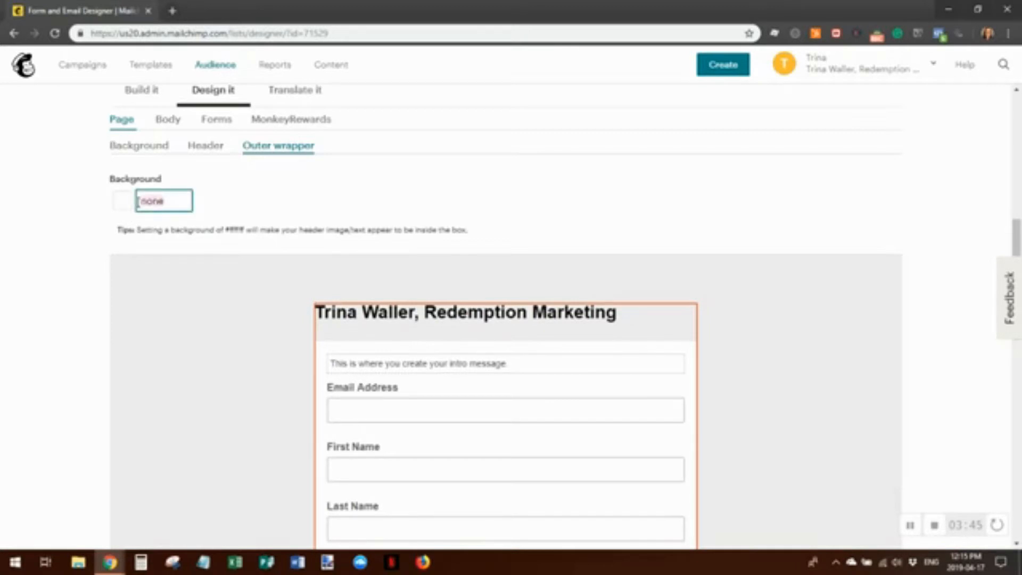
{"action": "type", "text": "#05427a"}
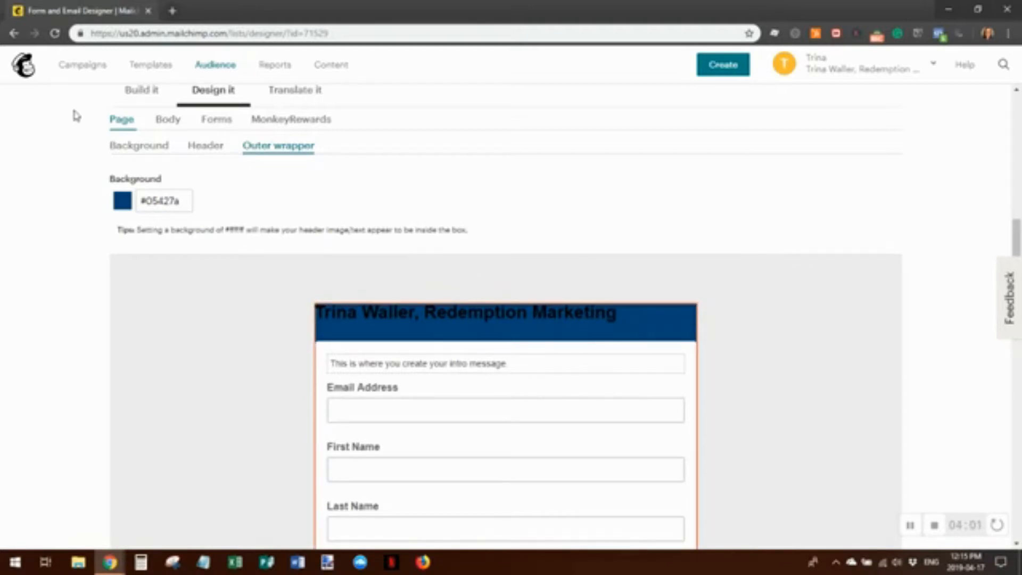
{"action": "left_click", "coordinate": [168, 120]}
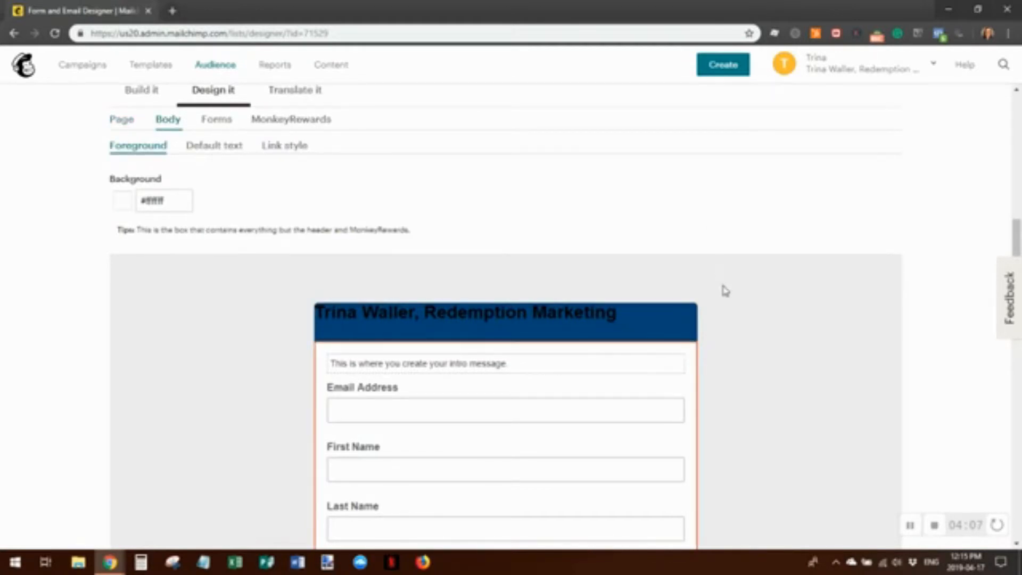
Go through Default text and Link style to the Forms button colours: background #fe6a00, text #ffffff
{"action": "scroll", "coordinate": [716, 288], "scroll_direction": "down", "scroll_amount": 10}
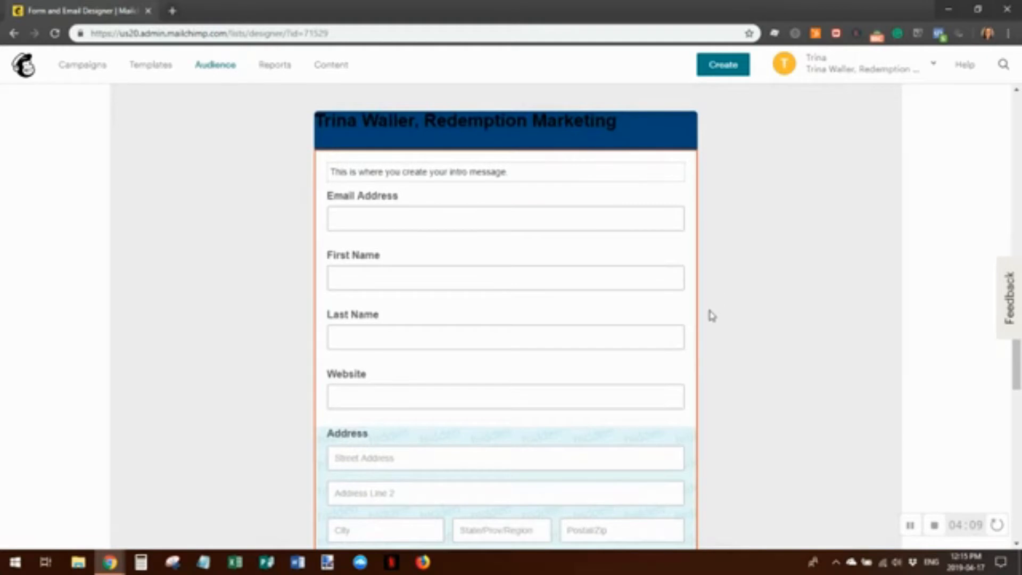
{"action": "scroll", "coordinate": [721, 377], "scroll_direction": "down", "scroll_amount": 5}
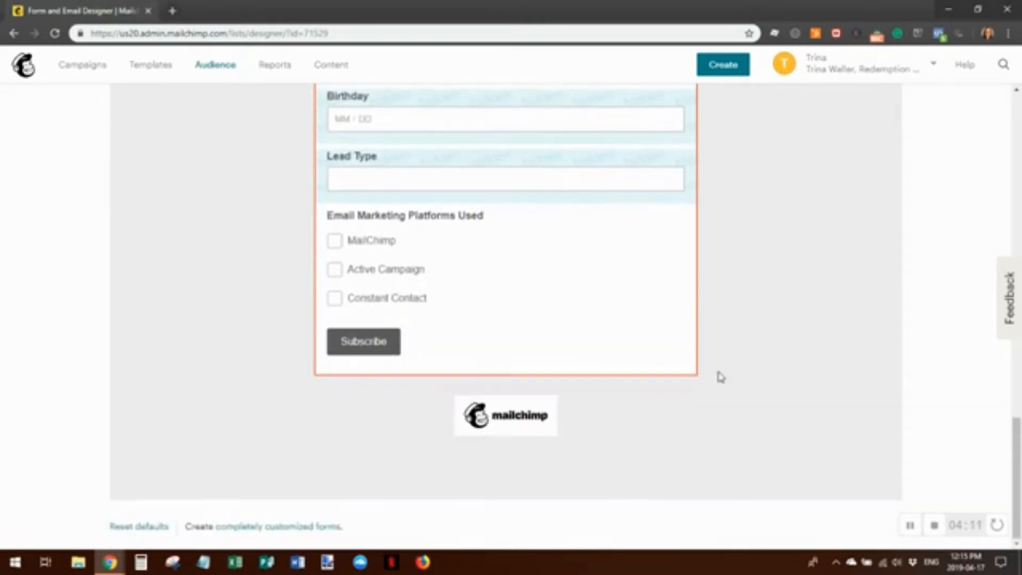
{"action": "scroll", "coordinate": [734, 382], "scroll_direction": "up", "scroll_amount": 6}
{"action": "scroll", "coordinate": [735, 378], "scroll_direction": "up", "scroll_amount": 8}
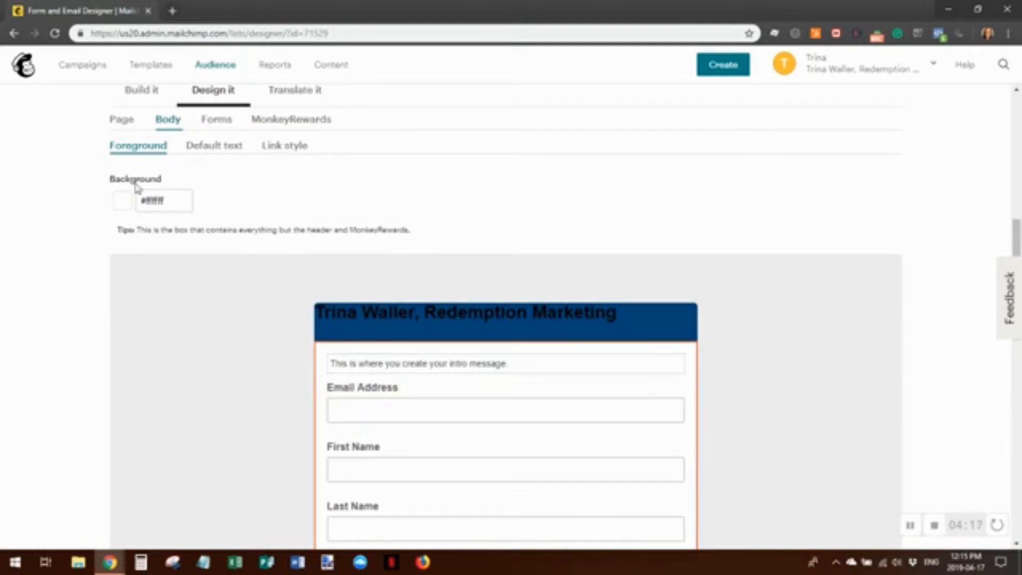
{"action": "left_click", "coordinate": [210, 148]}
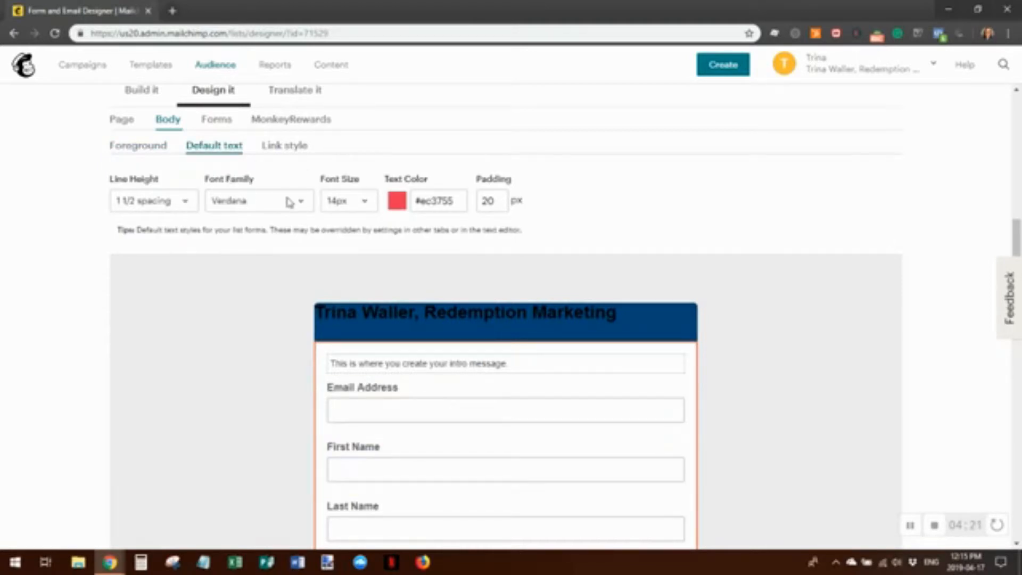
{"action": "left_click", "coordinate": [275, 147]}
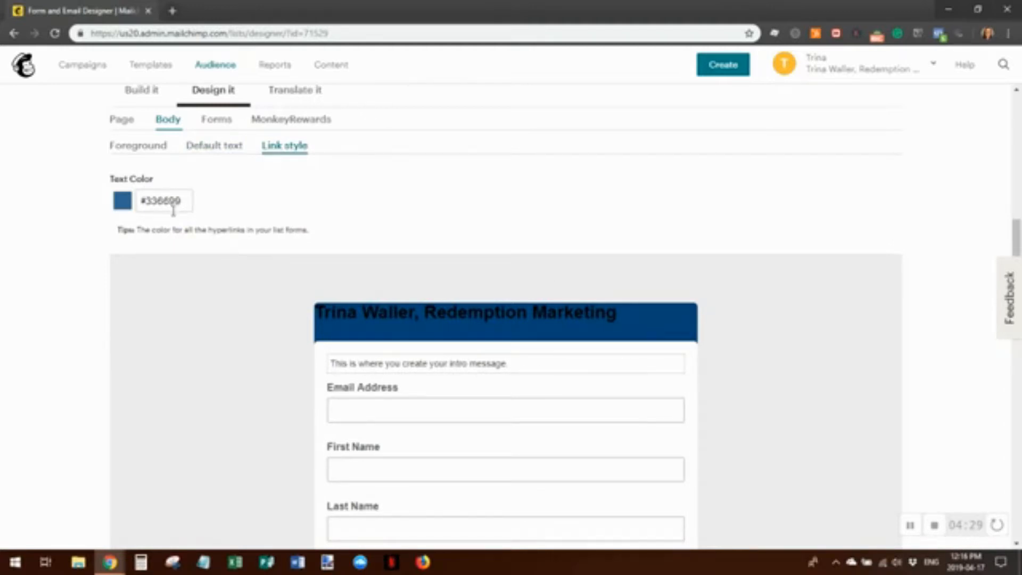
{"action": "left_click", "coordinate": [220, 120]}
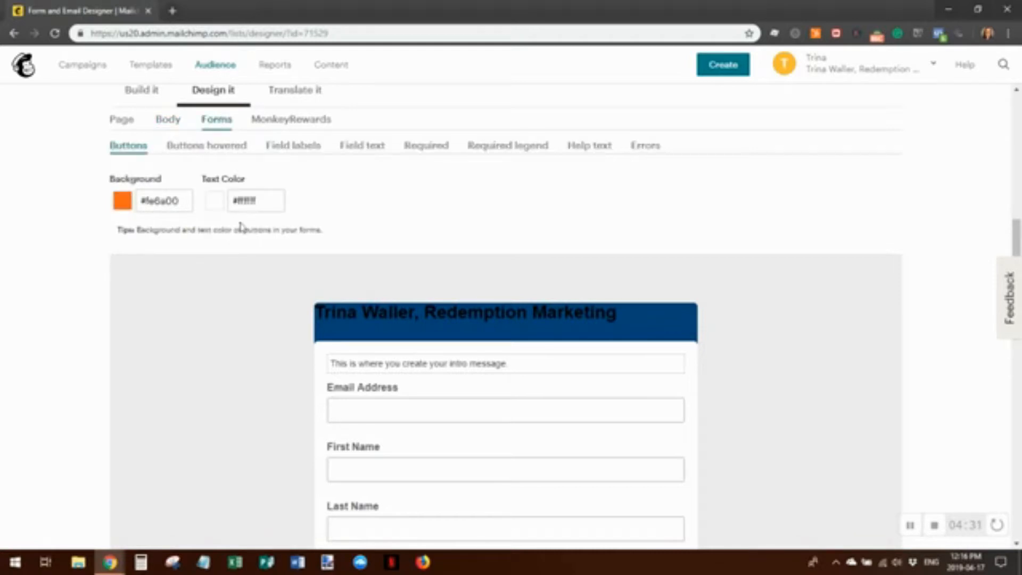
{"action": "scroll", "coordinate": [719, 366], "scroll_direction": "down", "scroll_amount": 1}
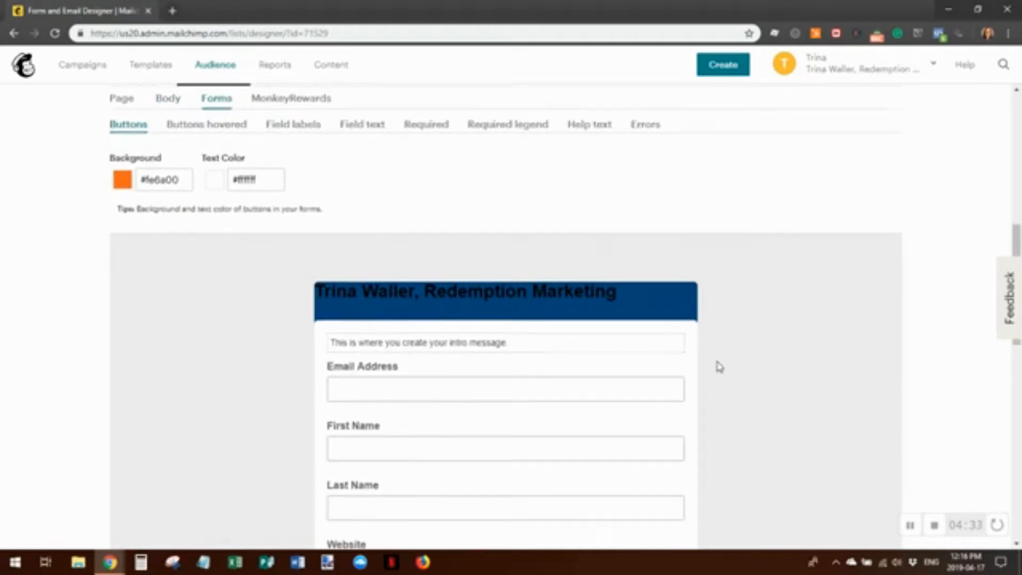
{"action": "scroll", "coordinate": [620, 411], "scroll_direction": "down", "scroll_amount": 14}
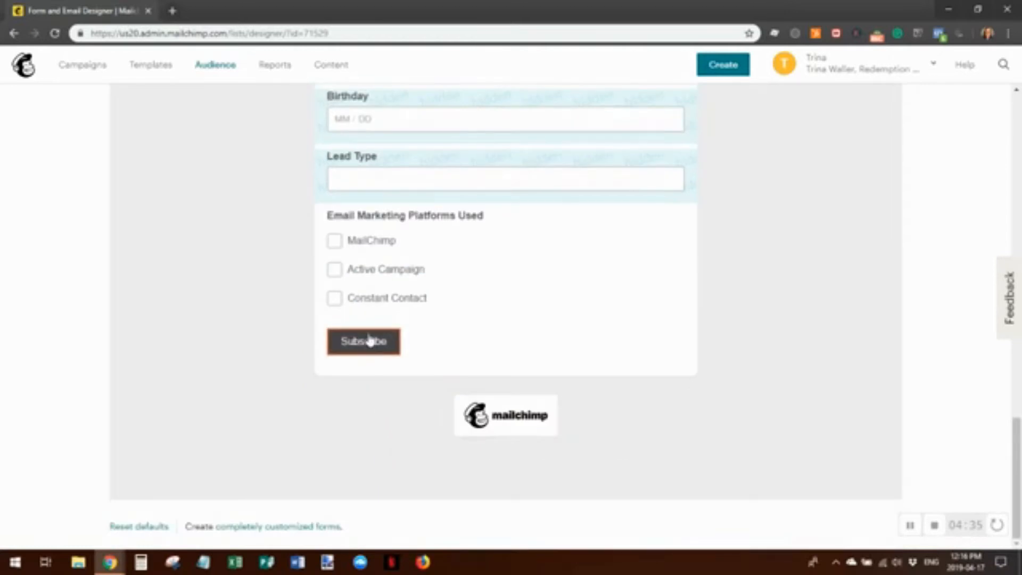
{"action": "scroll", "coordinate": [265, 303], "scroll_direction": "up", "scroll_amount": 7}
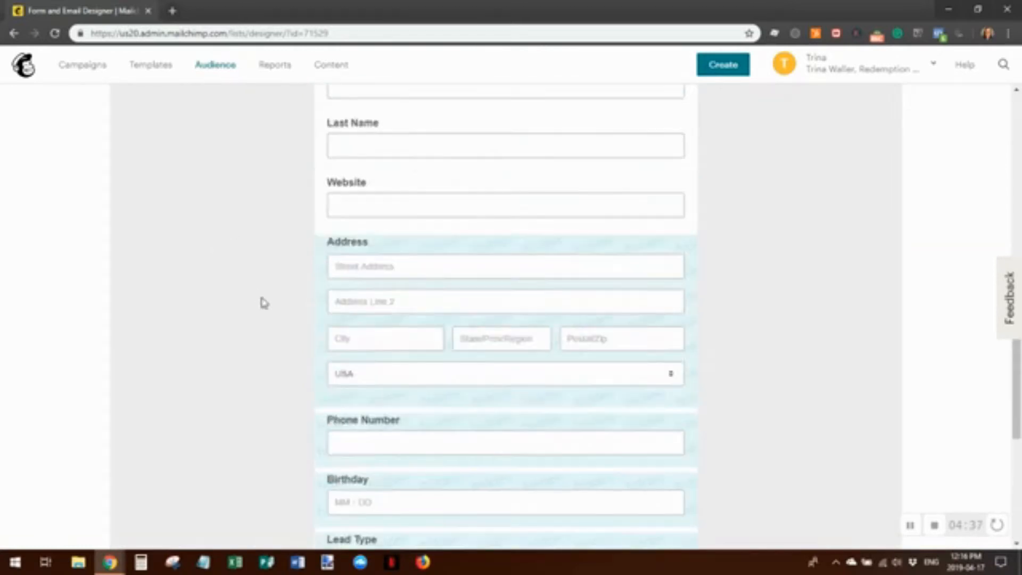
{"action": "scroll", "coordinate": [203, 258], "scroll_direction": "up", "scroll_amount": 6}
{"action": "scroll", "coordinate": [513, 325], "scroll_direction": "up", "scroll_amount": 6}
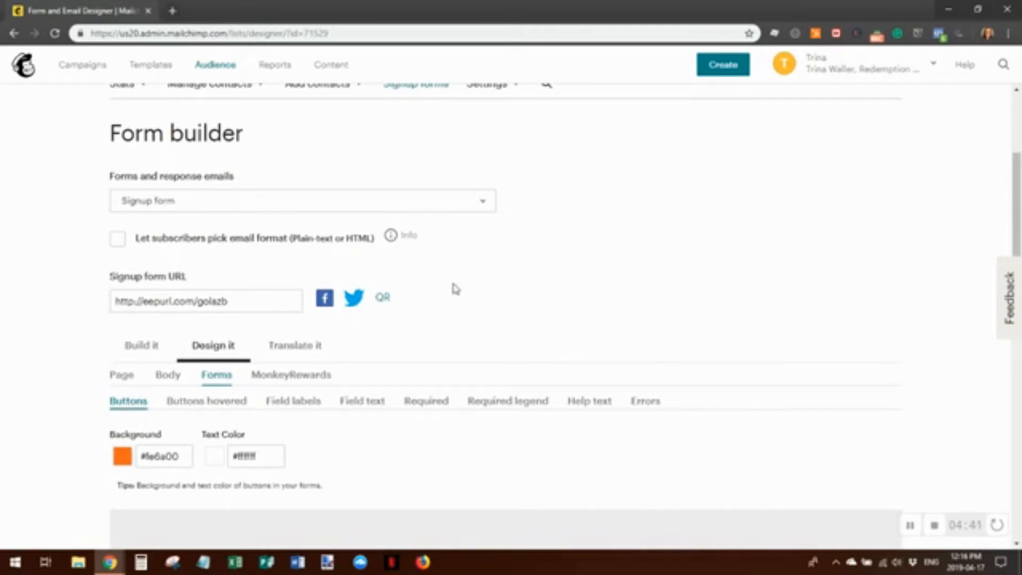
{"action": "scroll", "coordinate": [607, 287], "scroll_direction": "down", "scroll_amount": 3}
{"action": "scroll", "coordinate": [602, 263], "scroll_direction": "up", "scroll_amount": 6}
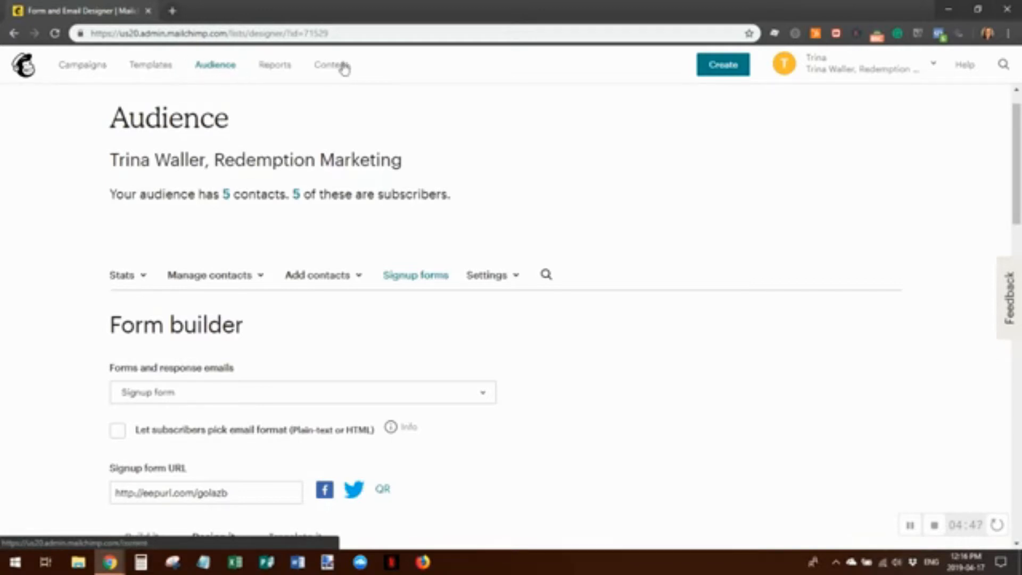
Go from the home dashboard through Audience and Manage Audience to the Signup forms page
{"action": "left_click", "coordinate": [27, 69]}
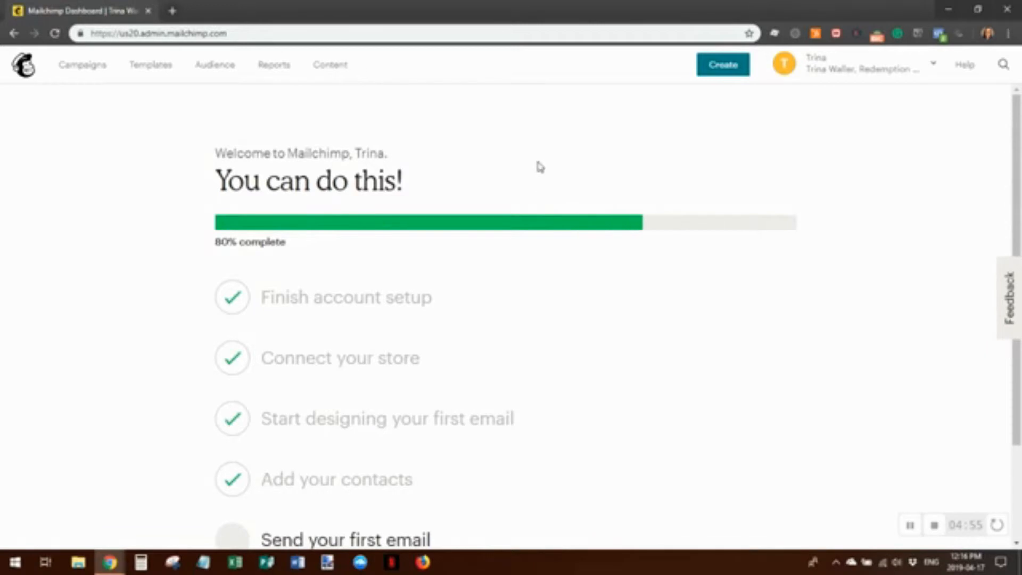
{"action": "scroll", "coordinate": [677, 246], "scroll_direction": "down", "scroll_amount": 2}
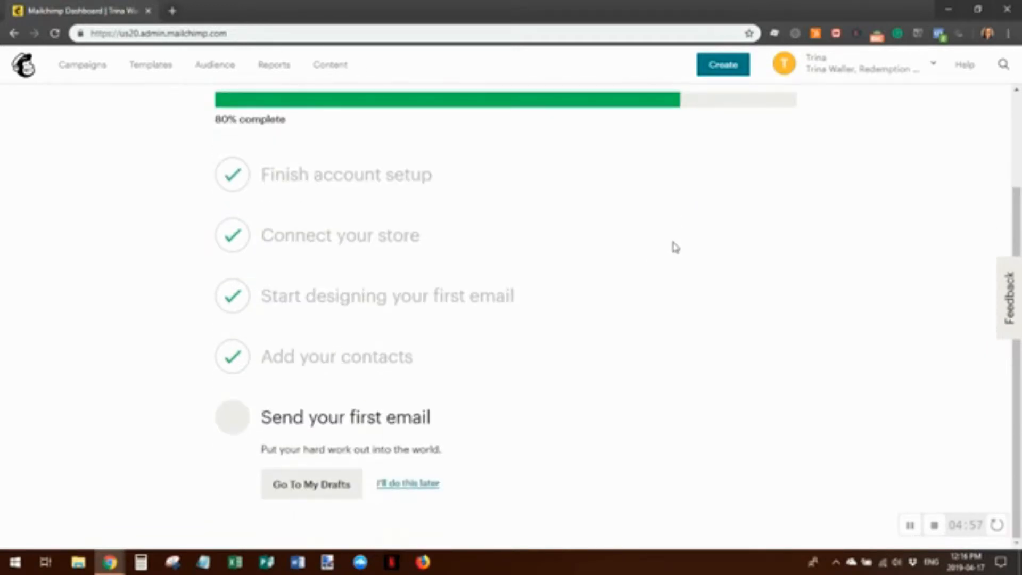
{"action": "scroll", "coordinate": [682, 381], "scroll_direction": "up", "scroll_amount": 2}
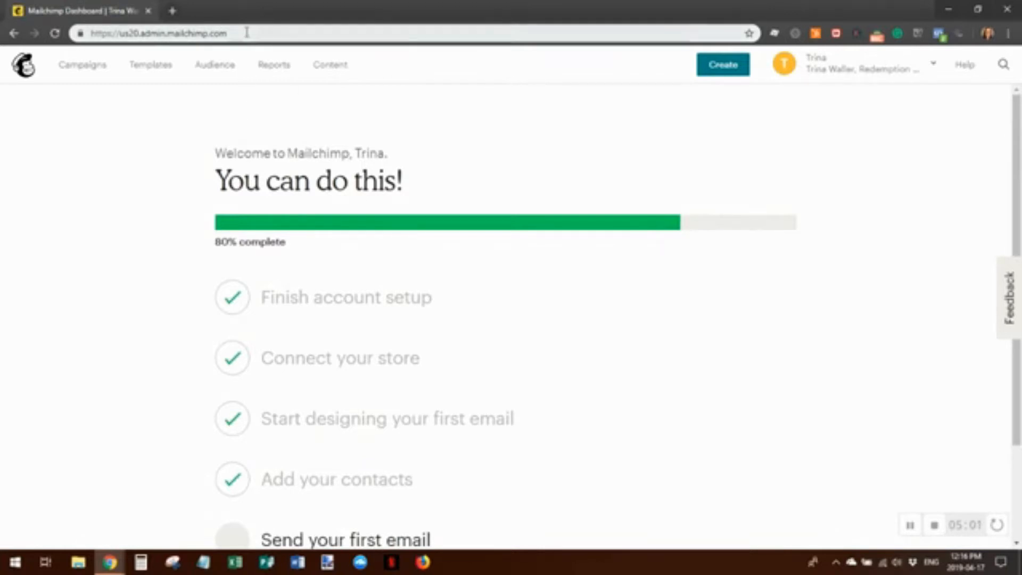
{"action": "left_click", "coordinate": [217, 68]}
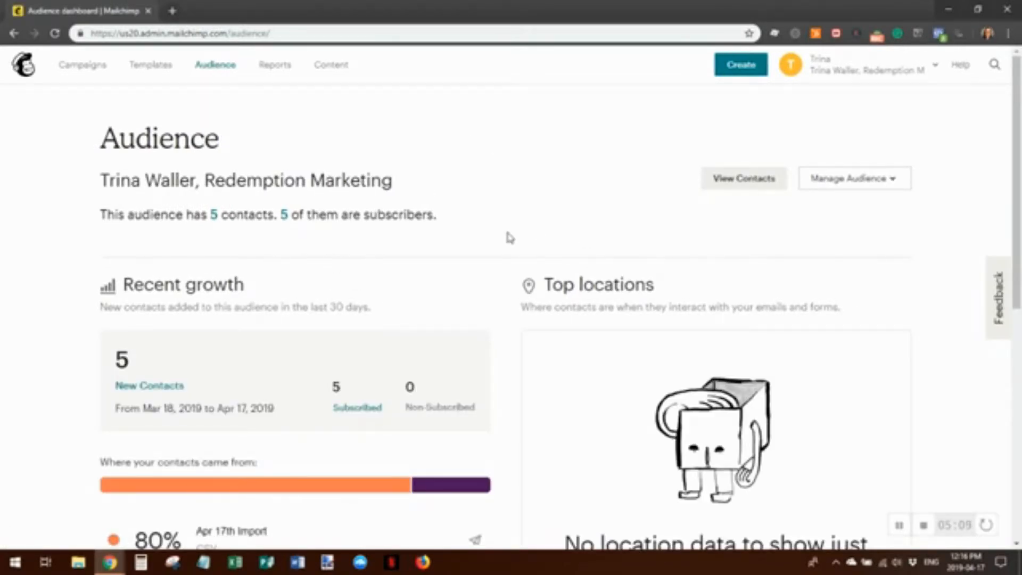
{"action": "scroll", "coordinate": [510, 238], "scroll_direction": "down", "scroll_amount": 6}
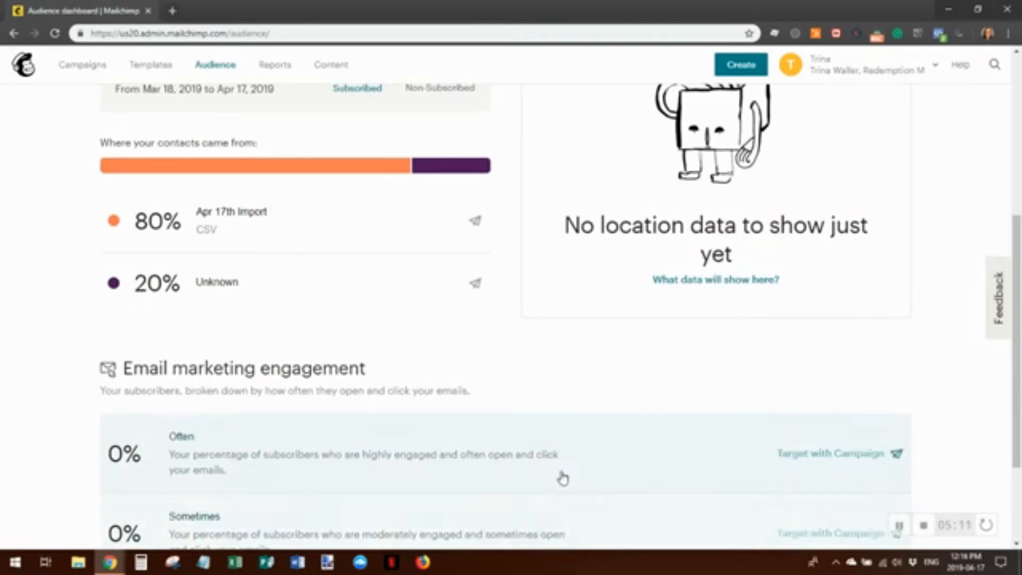
{"action": "scroll", "coordinate": [556, 474], "scroll_direction": "up", "scroll_amount": 6}
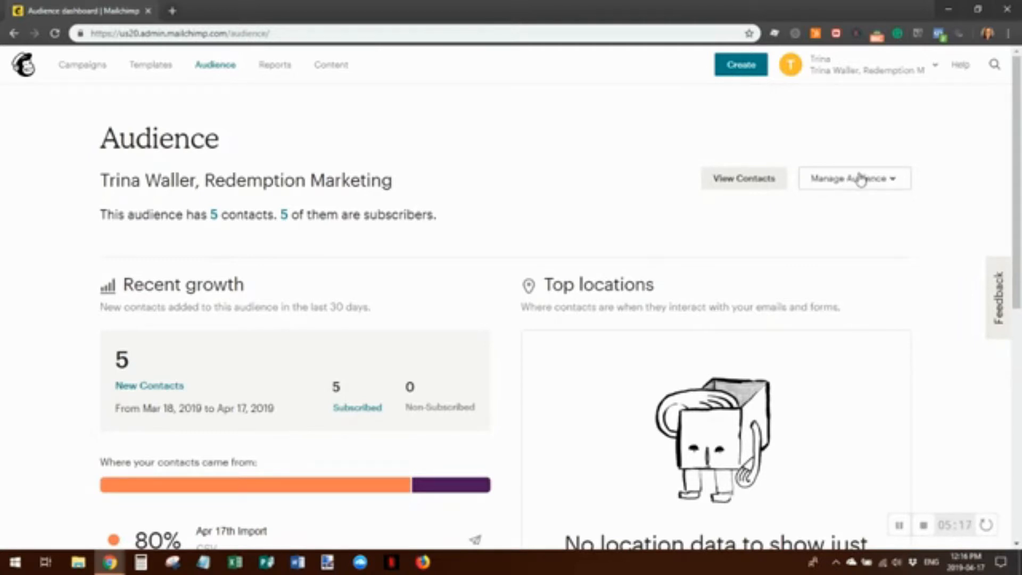
{"action": "left_click", "coordinate": [897, 183]}
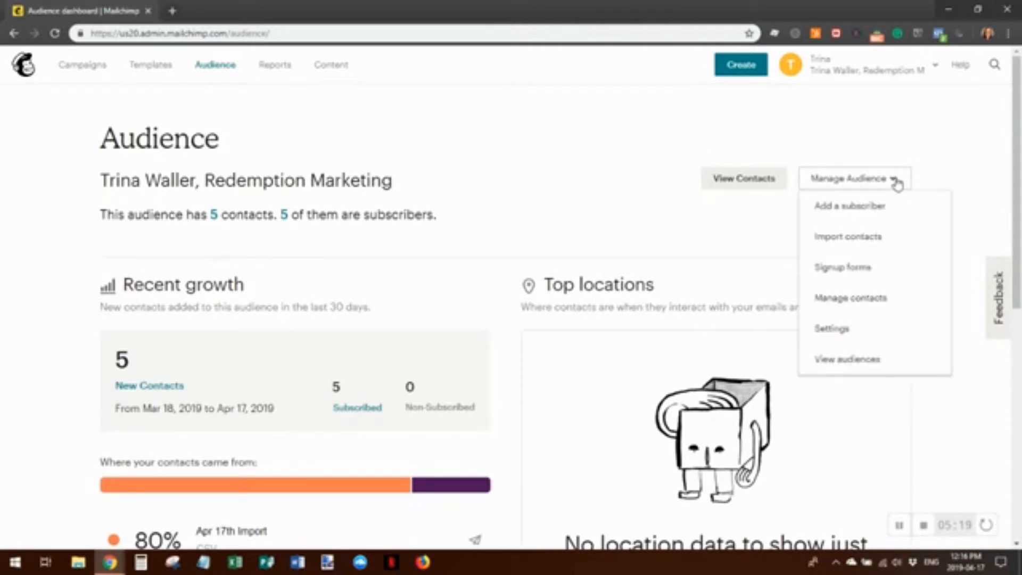
{"action": "left_click", "coordinate": [852, 269]}
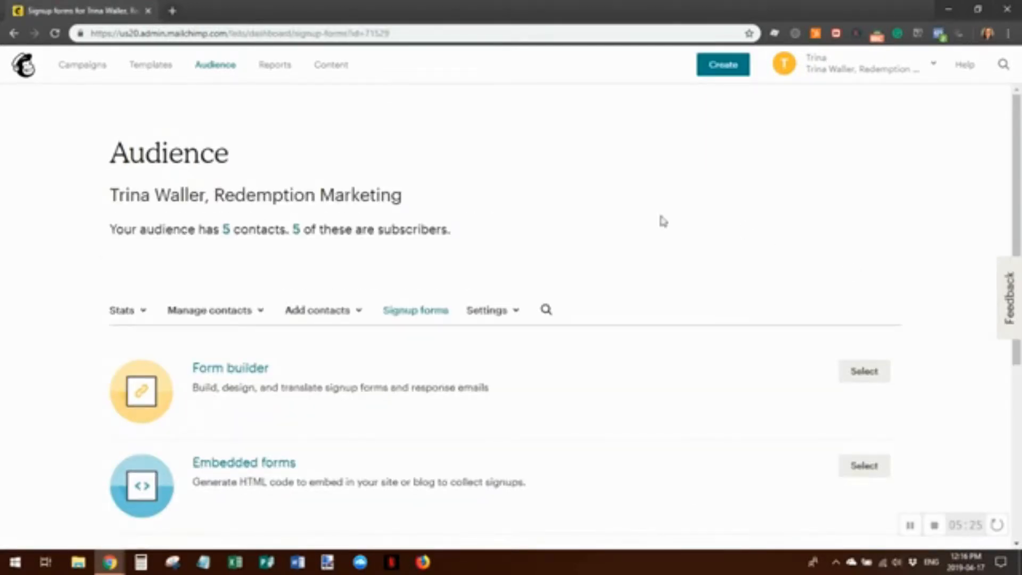
Open Form builder and review the signup form's dark blue header, intro message and fields
{"action": "left_click", "coordinate": [226, 374]}
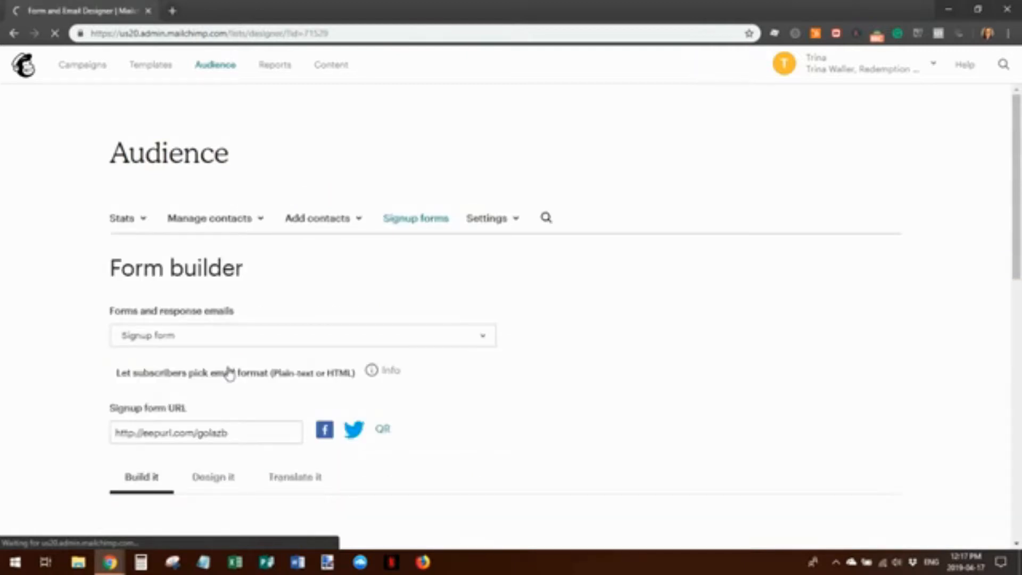
{"action": "scroll", "coordinate": [614, 287], "scroll_direction": "down", "scroll_amount": 6}
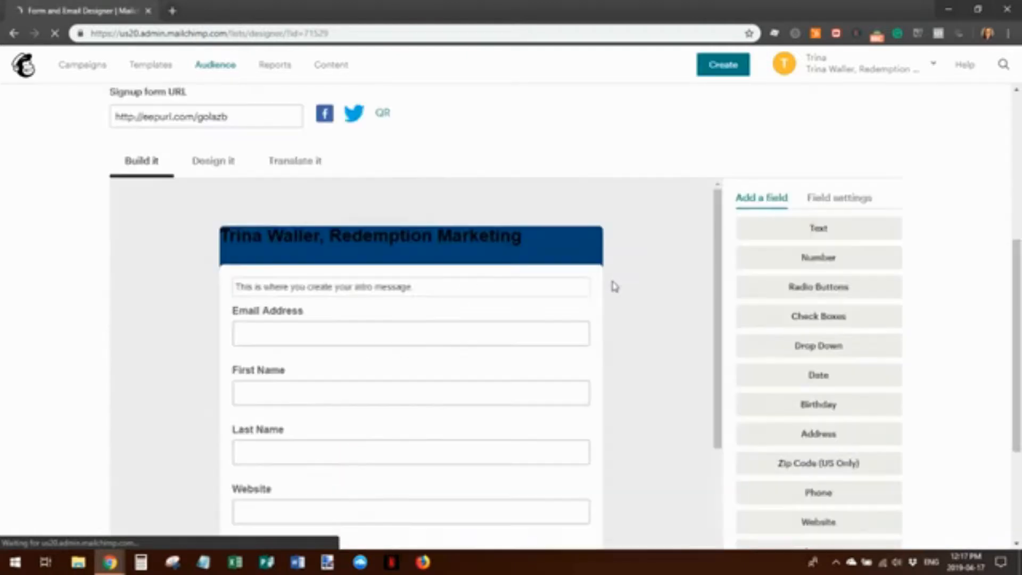
{"action": "scroll", "coordinate": [466, 373], "scroll_direction": "down", "scroll_amount": 5}
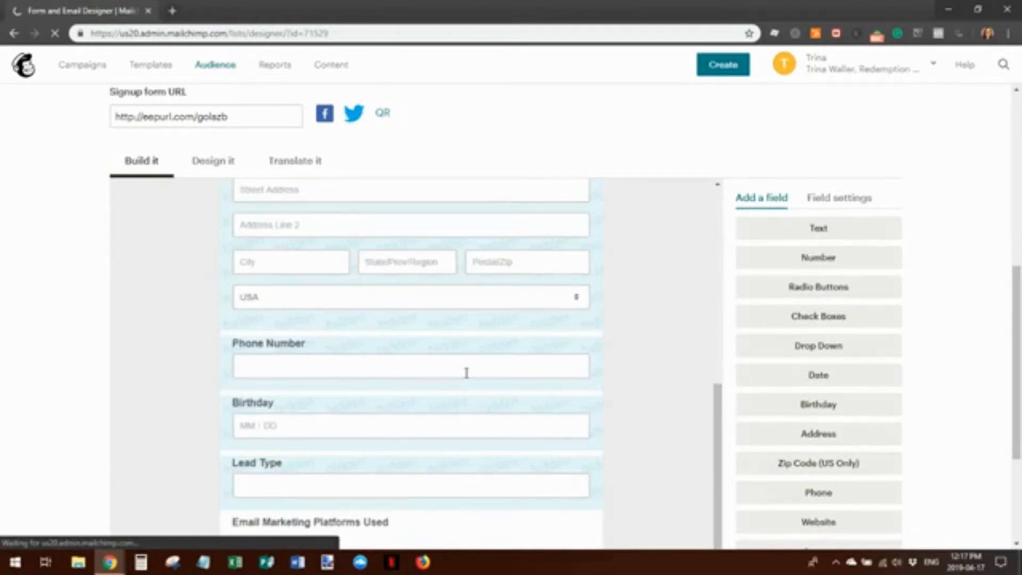
{"action": "scroll", "coordinate": [467, 377], "scroll_direction": "down", "scroll_amount": 10}
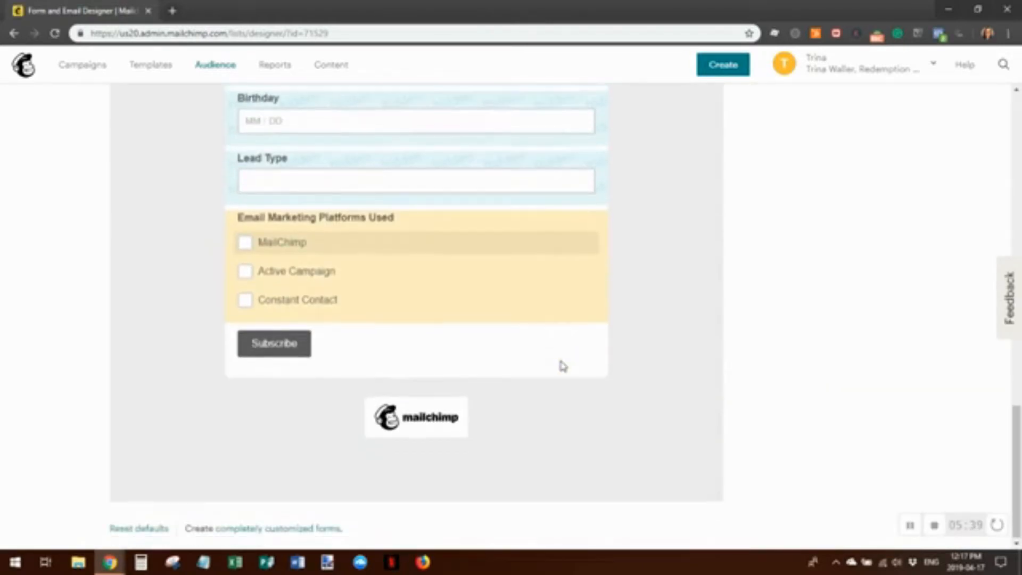
{"action": "scroll", "coordinate": [534, 342], "scroll_direction": "up", "scroll_amount": 15}
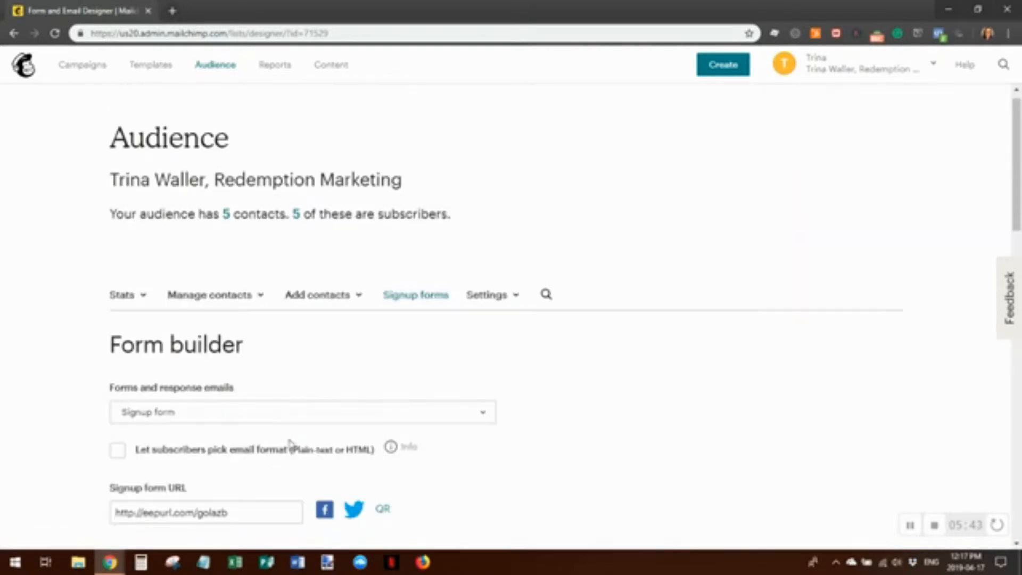
{"action": "scroll", "coordinate": [575, 330], "scroll_direction": "down", "scroll_amount": 5}
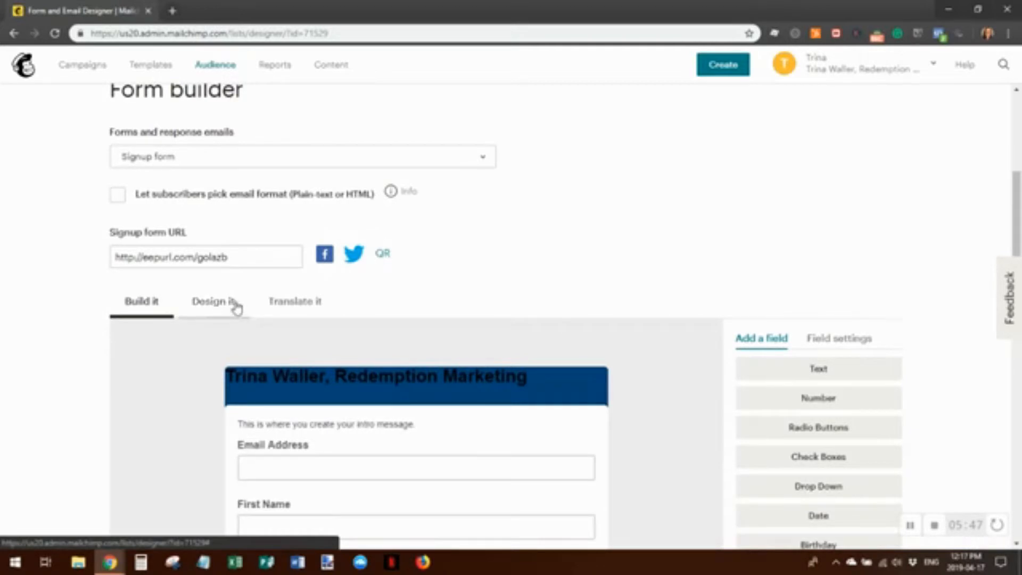
Review the form's translations: English default, Left-to-Right direction, and each label's English text
{"action": "left_click", "coordinate": [306, 310]}
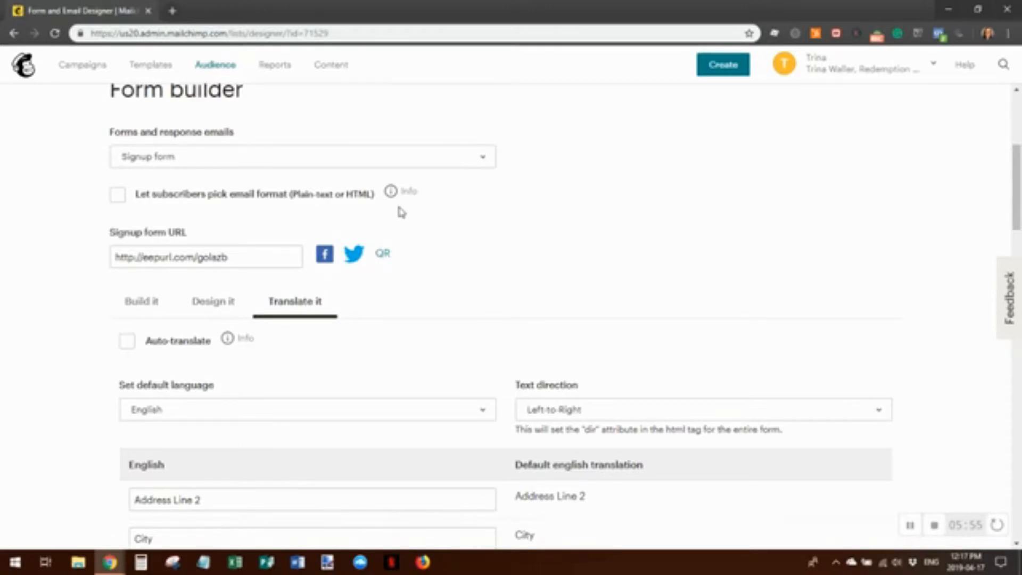
{"action": "scroll", "coordinate": [496, 269], "scroll_direction": "down", "scroll_amount": 5}
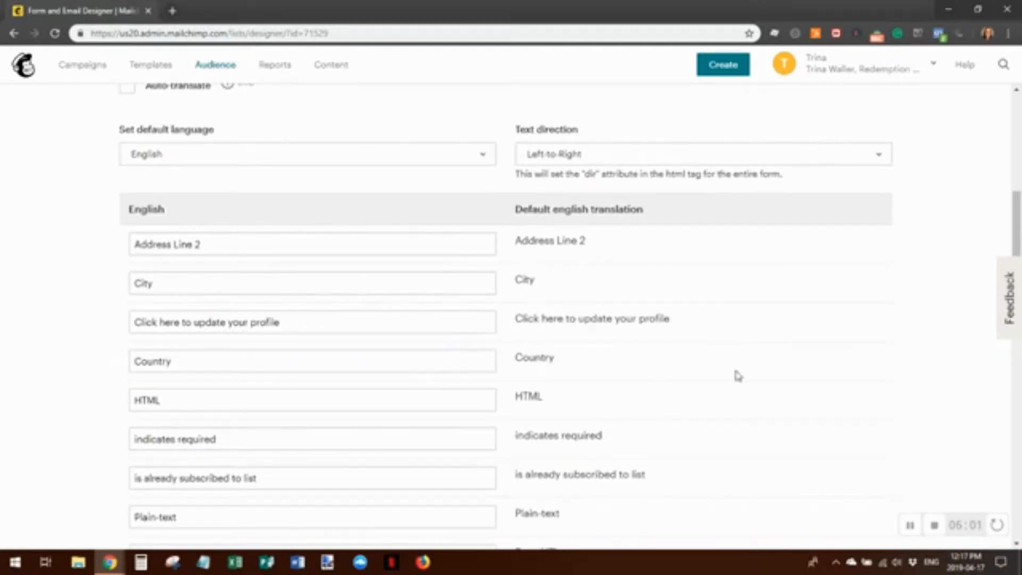
{"action": "scroll", "coordinate": [645, 317], "scroll_direction": "down", "scroll_amount": 6}
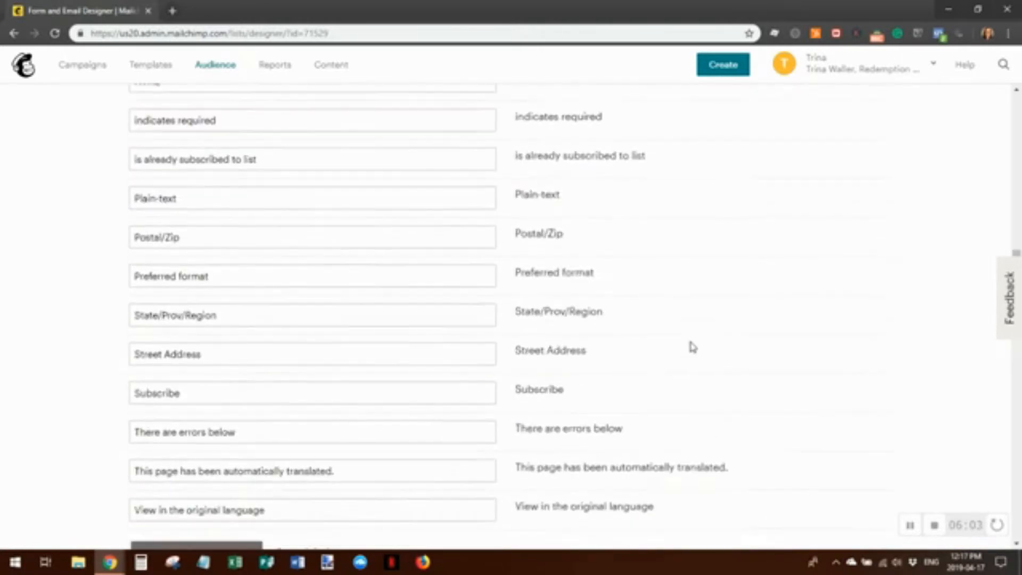
{"action": "scroll", "coordinate": [745, 354], "scroll_direction": "down", "scroll_amount": 5}
{"action": "scroll", "coordinate": [721, 397], "scroll_direction": "up", "scroll_amount": 16}
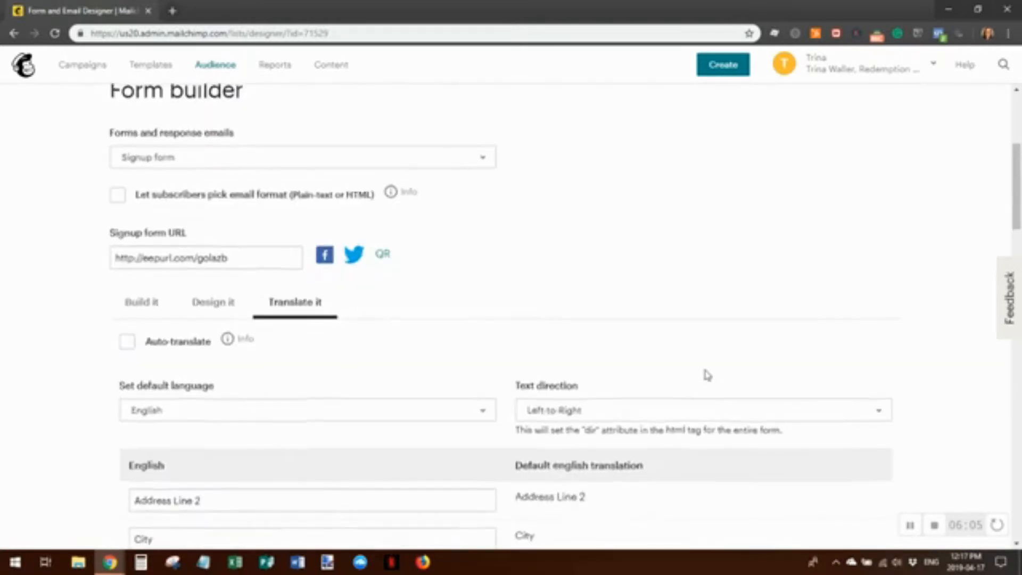
{"action": "scroll", "coordinate": [707, 375], "scroll_direction": "up", "scroll_amount": 2}
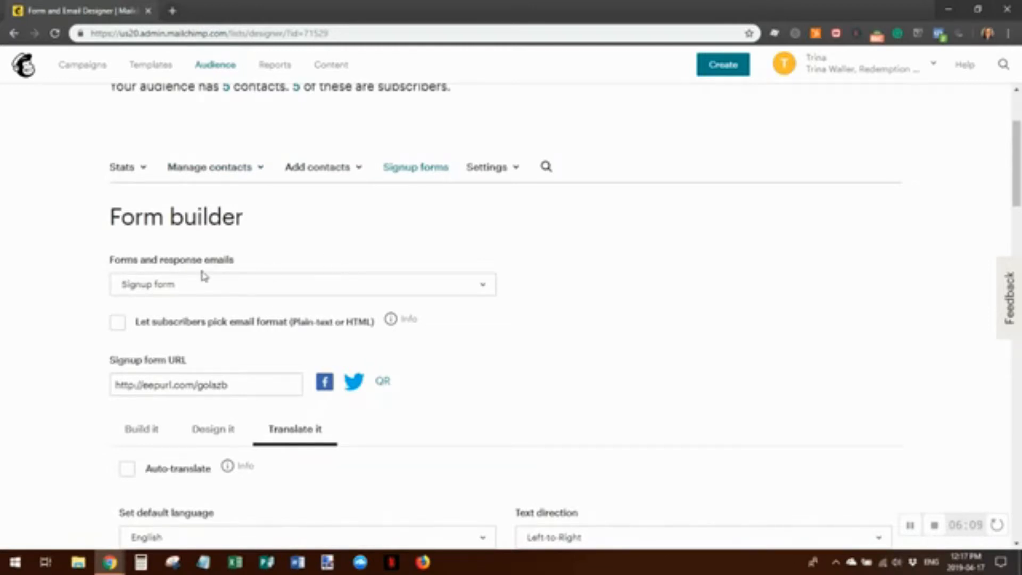
Load the Confirmation thank you page from the Forms and response emails list
{"action": "left_click", "coordinate": [484, 288]}
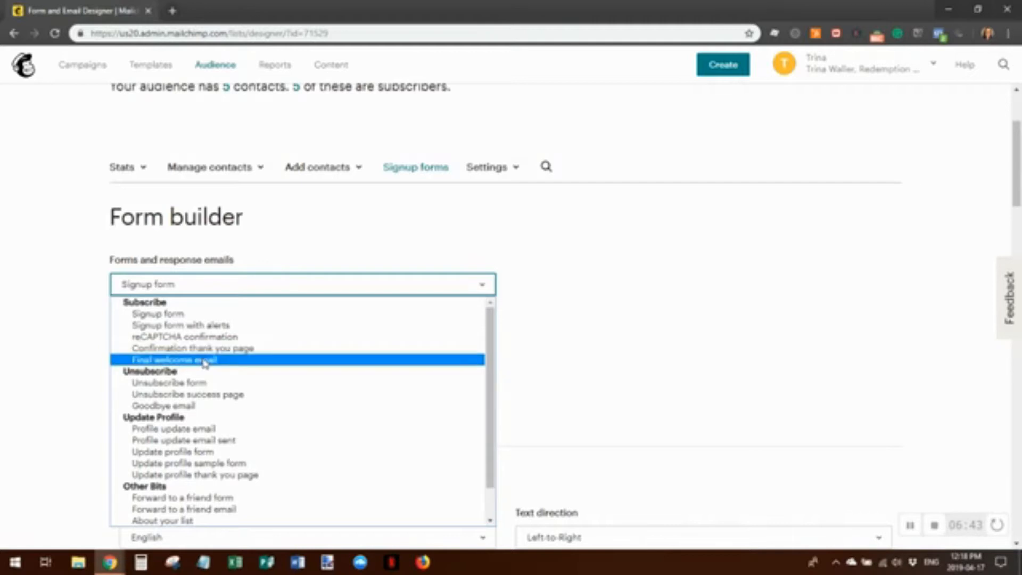
{"action": "left_click", "coordinate": [261, 349]}
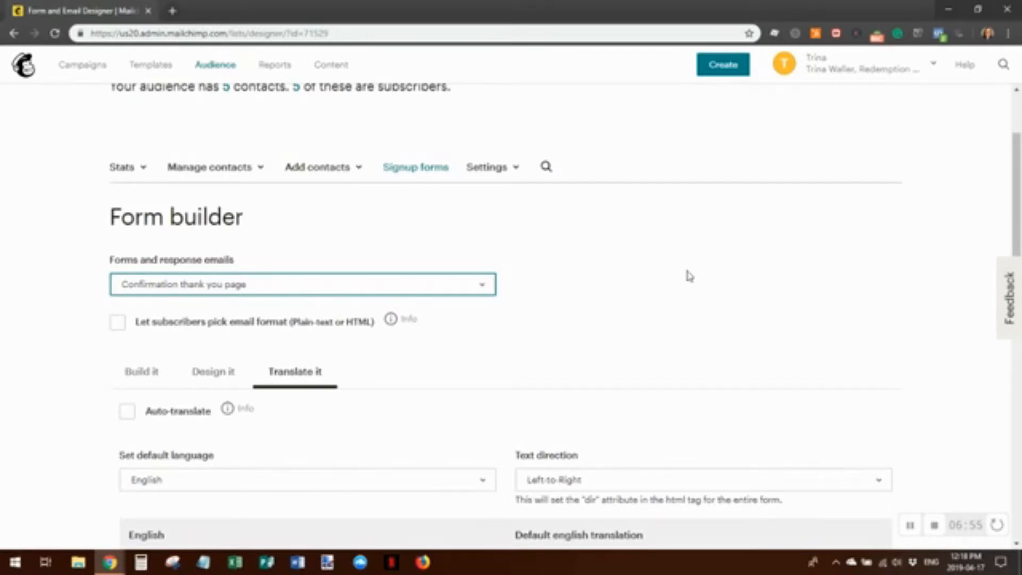
Scroll through the thank-you page's English labels such as 'Subscription Confirmed' and 'Thank you for subscribing!'
{"action": "scroll", "coordinate": [689, 276], "scroll_direction": "down", "scroll_amount": 5}
{"action": "scroll", "coordinate": [682, 250], "scroll_direction": "down", "scroll_amount": 3}
{"action": "scroll", "coordinate": [585, 208], "scroll_direction": "up", "scroll_amount": 10}
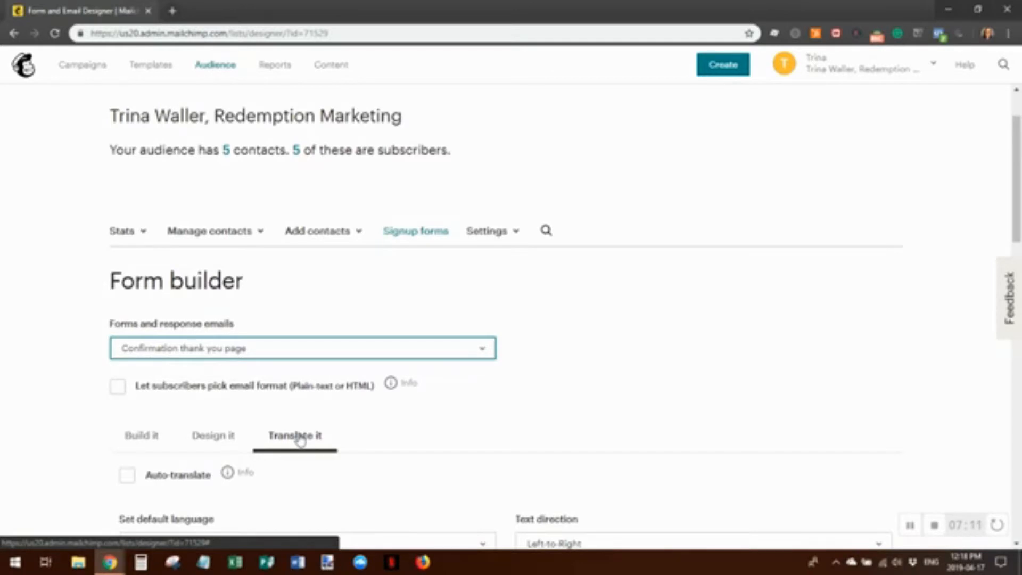
{"action": "scroll", "coordinate": [730, 274], "scroll_direction": "down", "scroll_amount": 5}
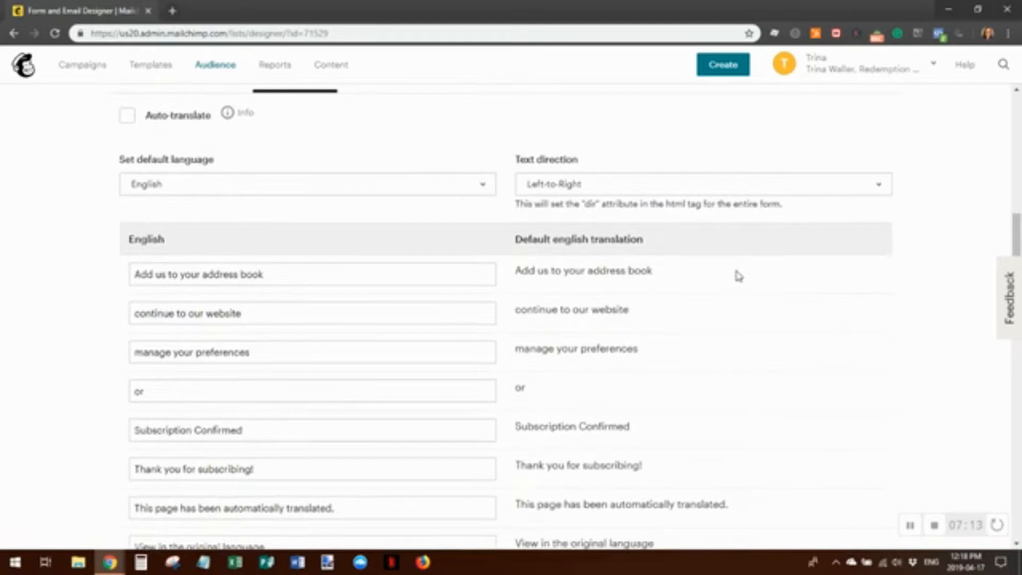
{"action": "scroll", "coordinate": [740, 284], "scroll_direction": "down", "scroll_amount": 2}
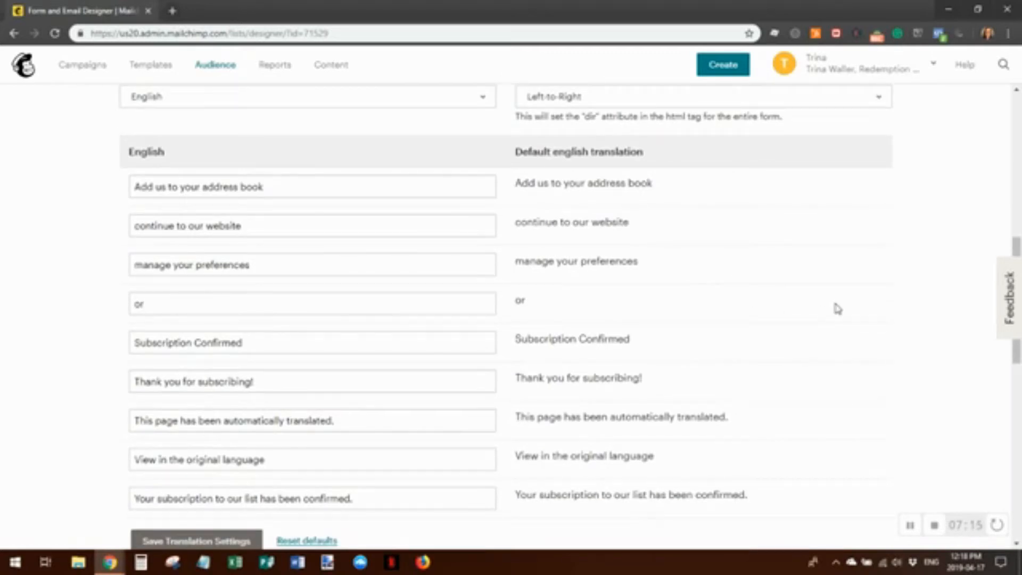
{"action": "scroll", "coordinate": [624, 308], "scroll_direction": "up", "scroll_amount": 1}
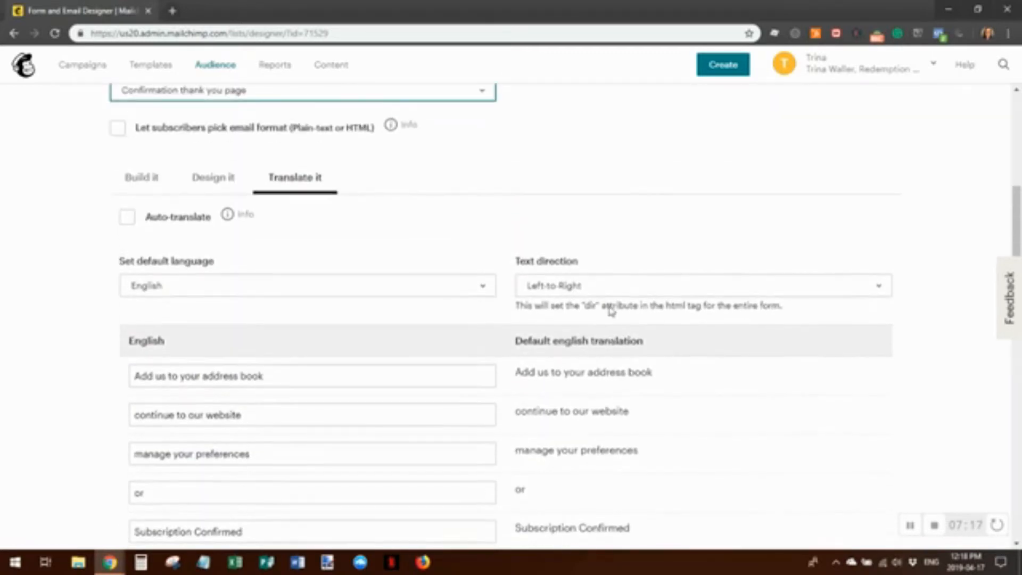
Show the thank-you page's Build it settings and preview, then focus the empty redirect URL field
{"action": "left_click", "coordinate": [142, 181]}
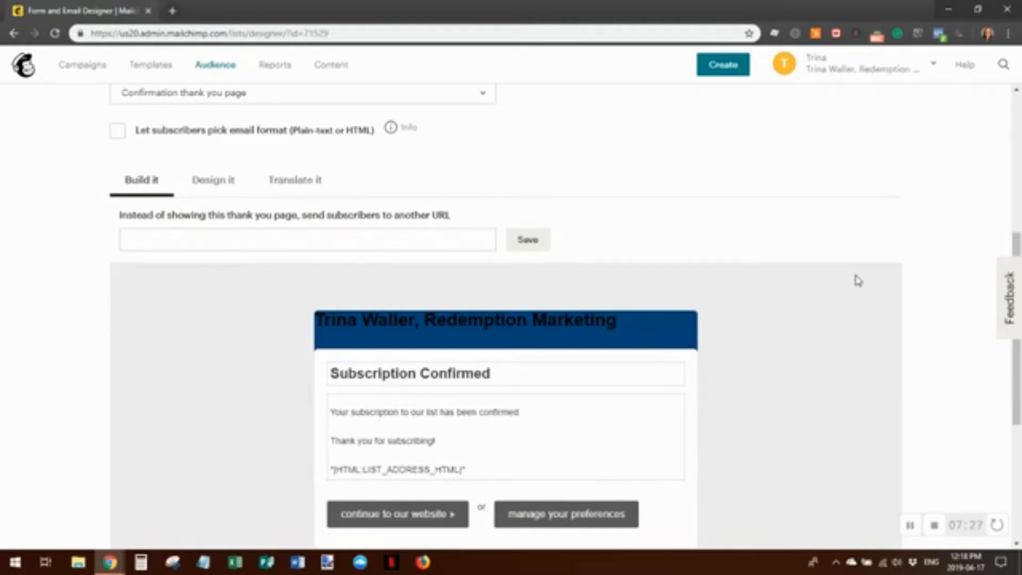
{"action": "scroll", "coordinate": [835, 279], "scroll_direction": "down", "scroll_amount": 1}
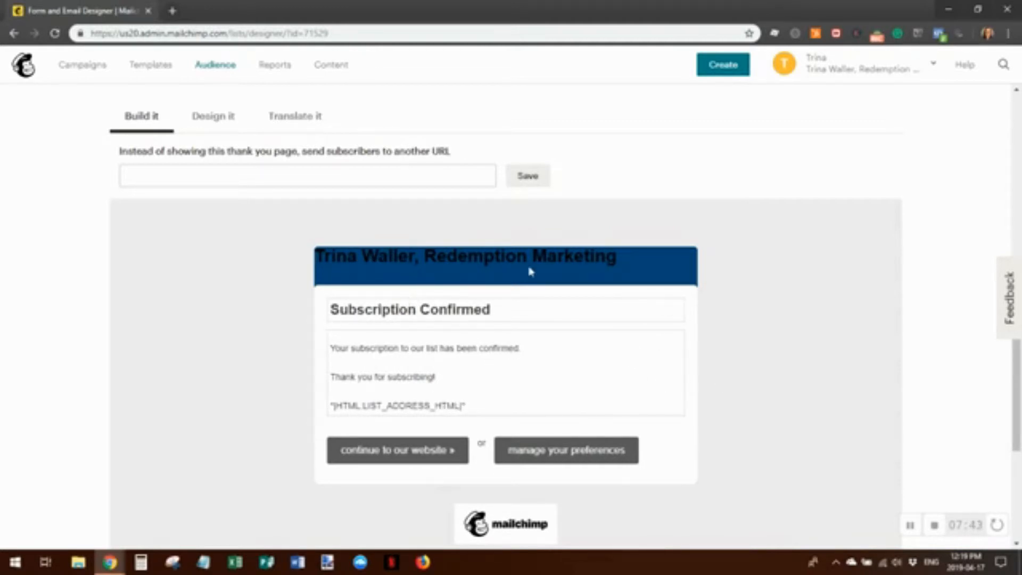
{"action": "mouse_move", "coordinate": [613, 255]}
{"action": "left_click", "coordinate": [136, 179]}
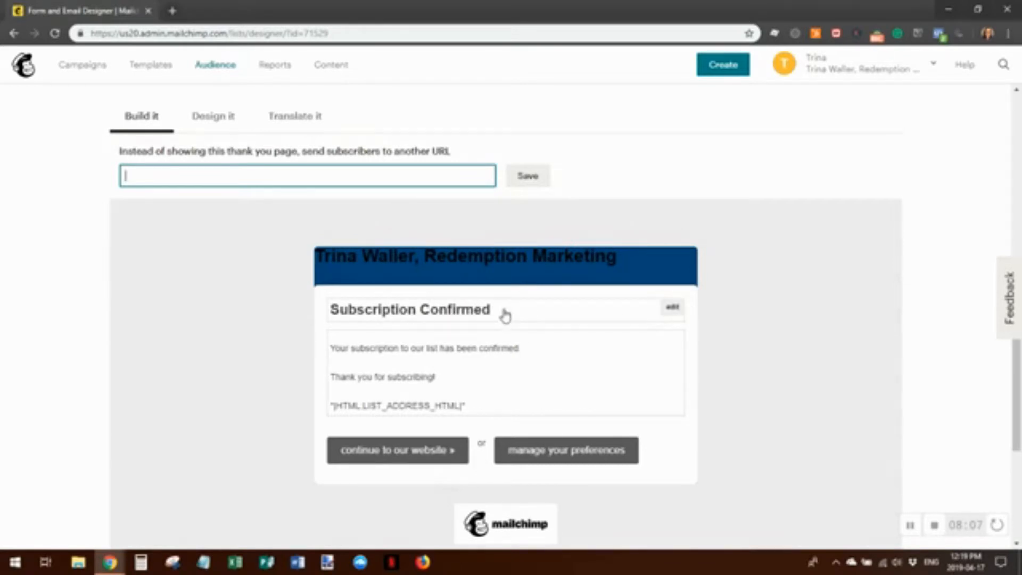
Replace 'Subscription Confirmed' with 'Thank you for subscribing! Your gift is on its way!' and save
{"action": "left_click", "coordinate": [672, 309]}
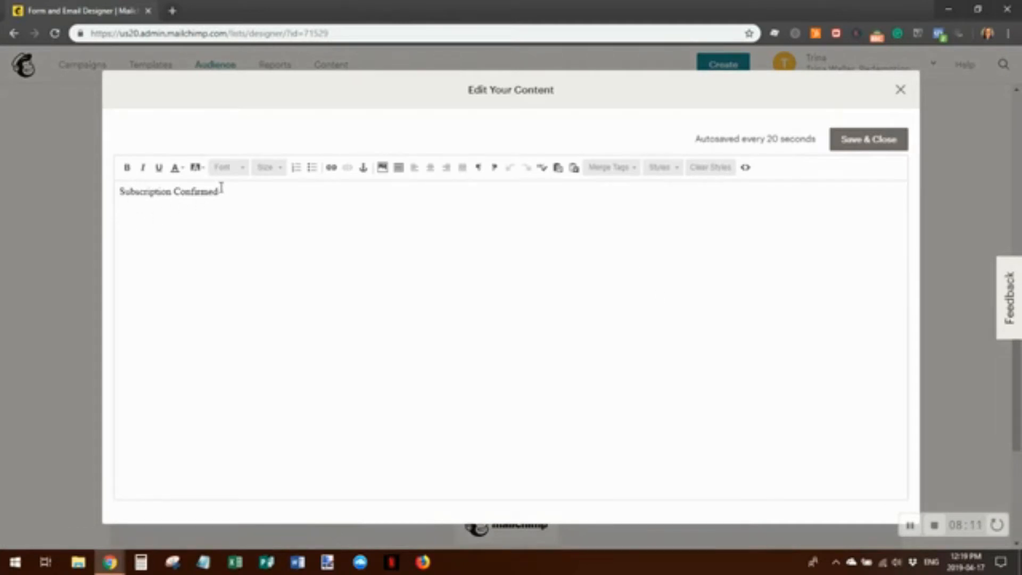
{"action": "left_click_drag", "start_coordinate": [221, 190], "coordinate": [110, 206]}
{"action": "type", "text": "Tha"}
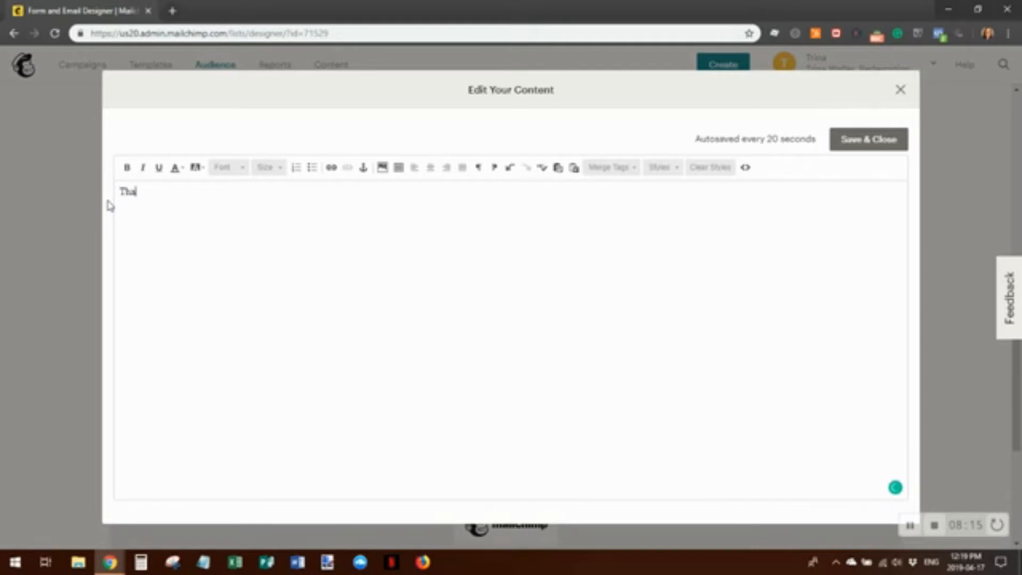
{"action": "type", "text": "nk you for s"}
{"action": "type", "text": "uscri"}
{"action": "key", "text": "BackSpace"}
{"action": "key", "text": "BackSpace"}
{"action": "key", "text": "BackSpace"}
{"action": "key", "text": "BackSpace"}
{"action": "type", "text": "bsc"}
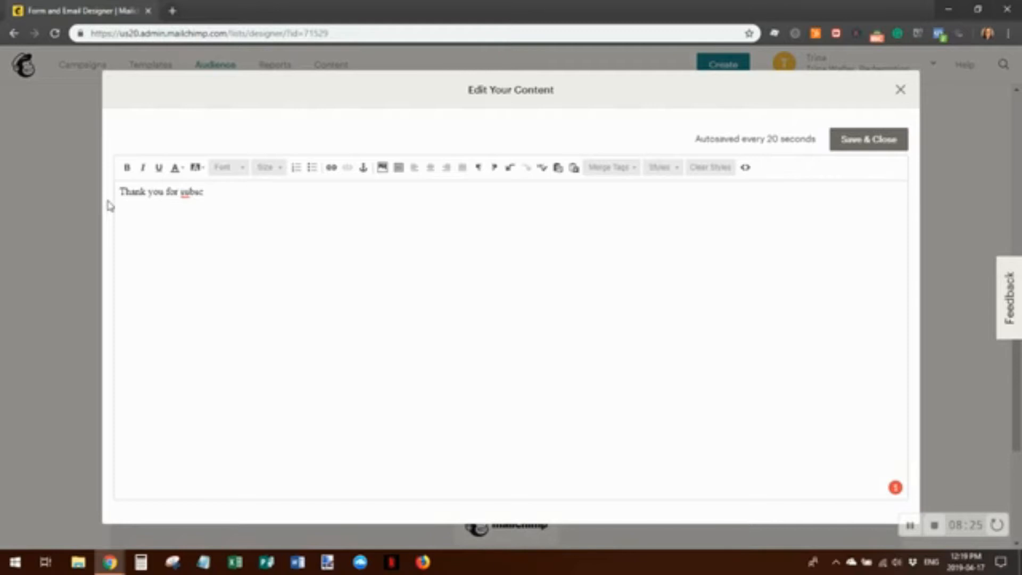
{"action": "type", "text": "ribing! Your gift is on its"}
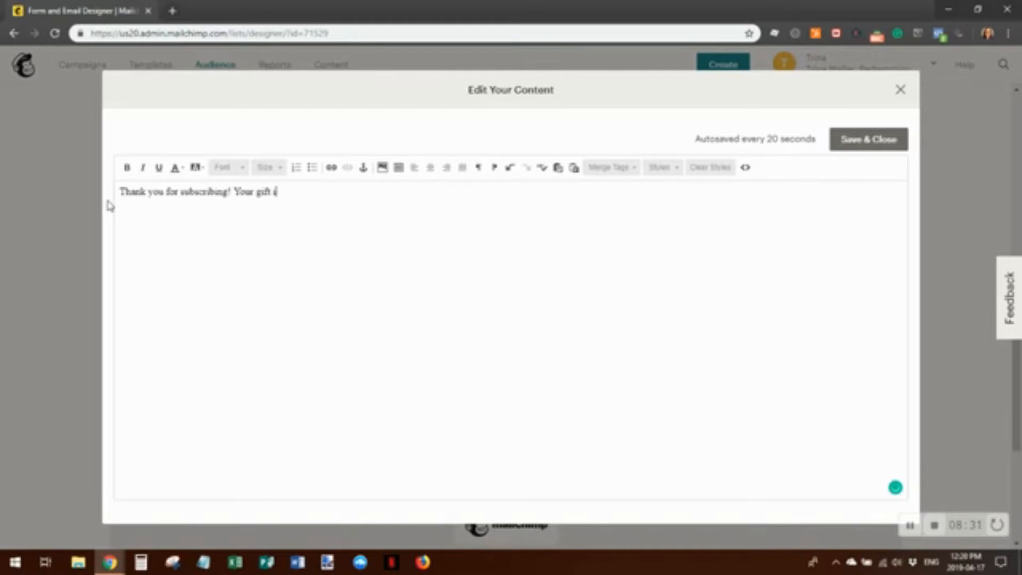
{"action": "type", "text": " way!"}
{"action": "left_click", "coordinate": [873, 143]}
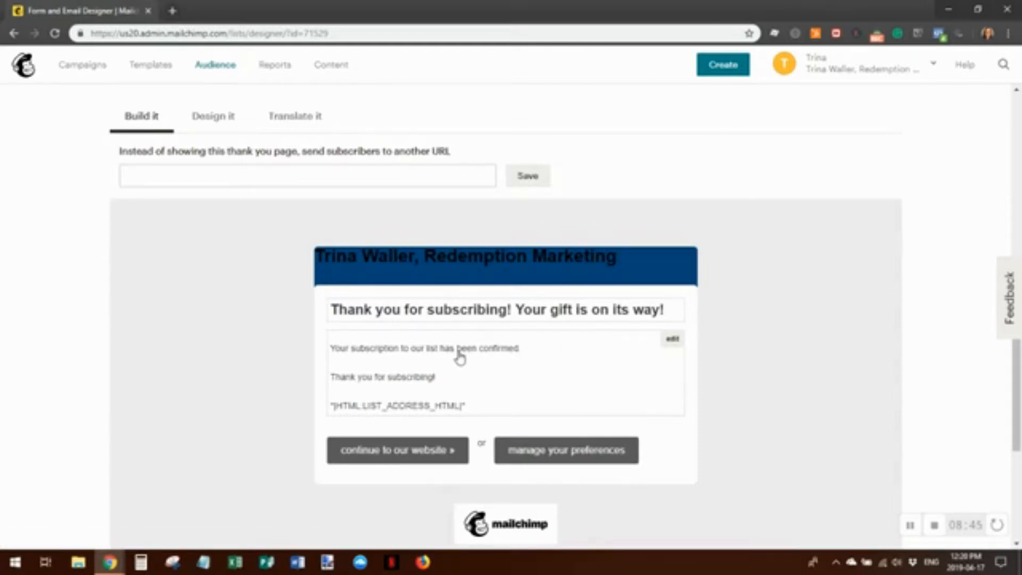
Rewrite the first line as 'Your gift is on its way to your inbox…' with 15-minute PROMOTIONS/SPAM advice, then save
{"action": "left_click", "coordinate": [503, 355]}
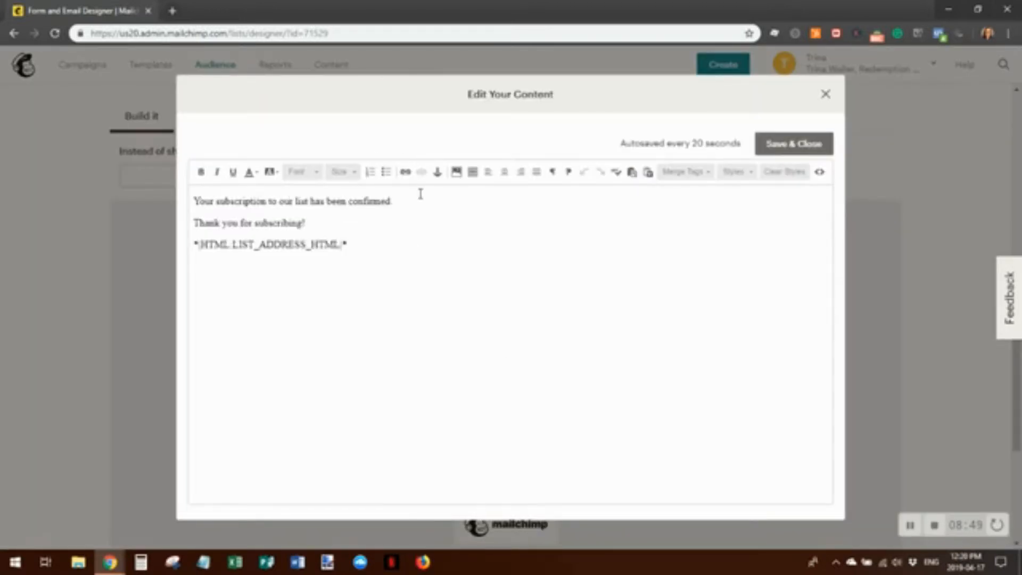
{"action": "left_click", "coordinate": [397, 202]}
{"action": "left_click_drag", "start_coordinate": [403, 203], "coordinate": [195, 201]}
{"action": "type", "text": "You"}
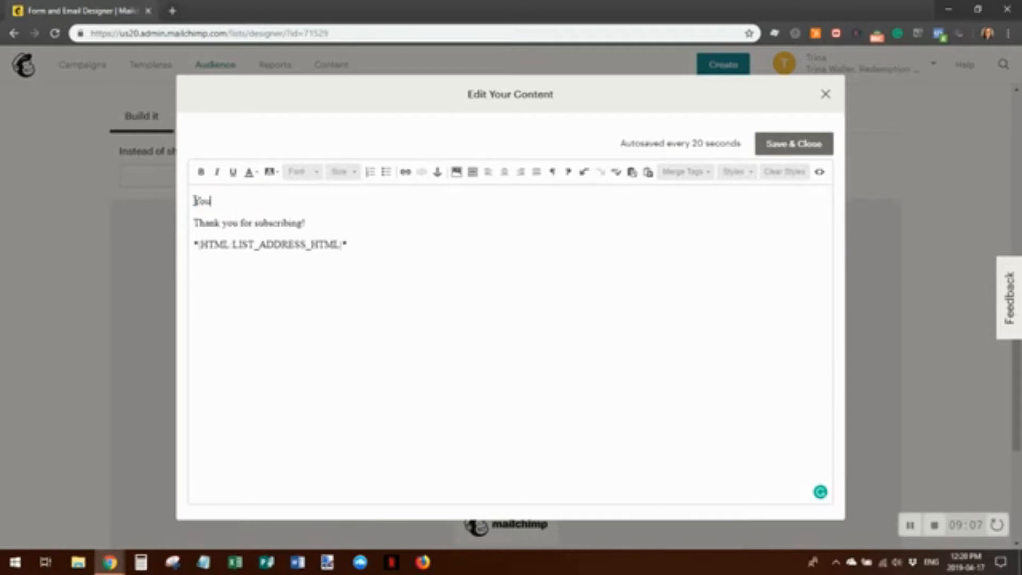
{"action": "type", "text": "r gift is on its way to your inbox. If"}
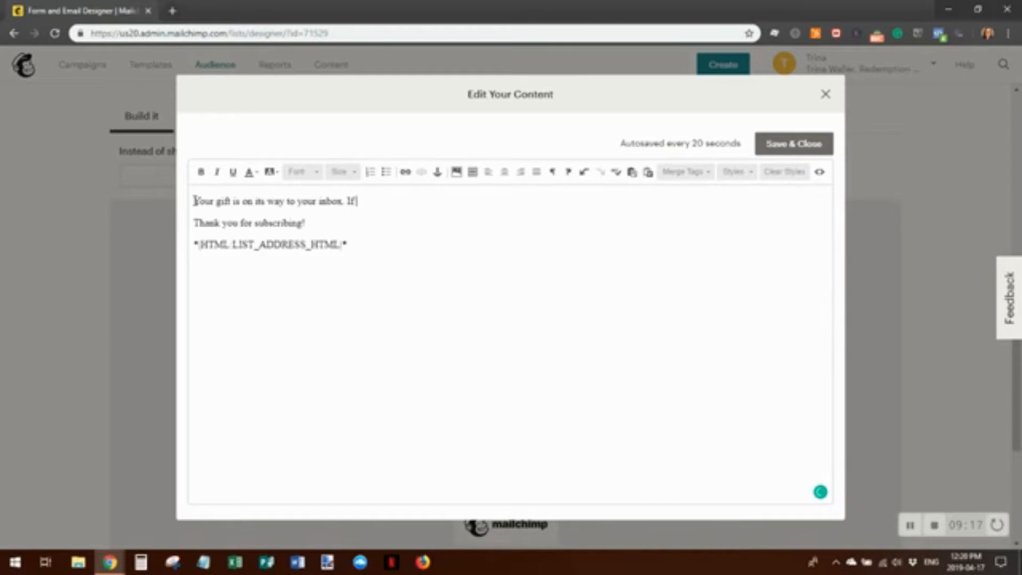
{"action": "type", "text": " it doesn't arrive in the next"}
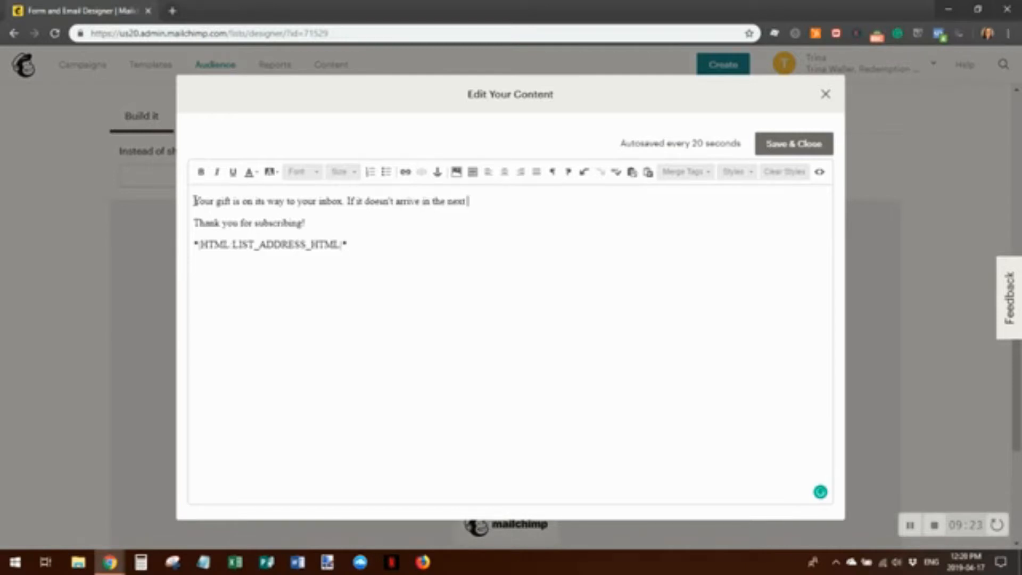
{"action": "type", "text": " 15 minutes, please check your PROMOTIONS or  SPAM folders."}
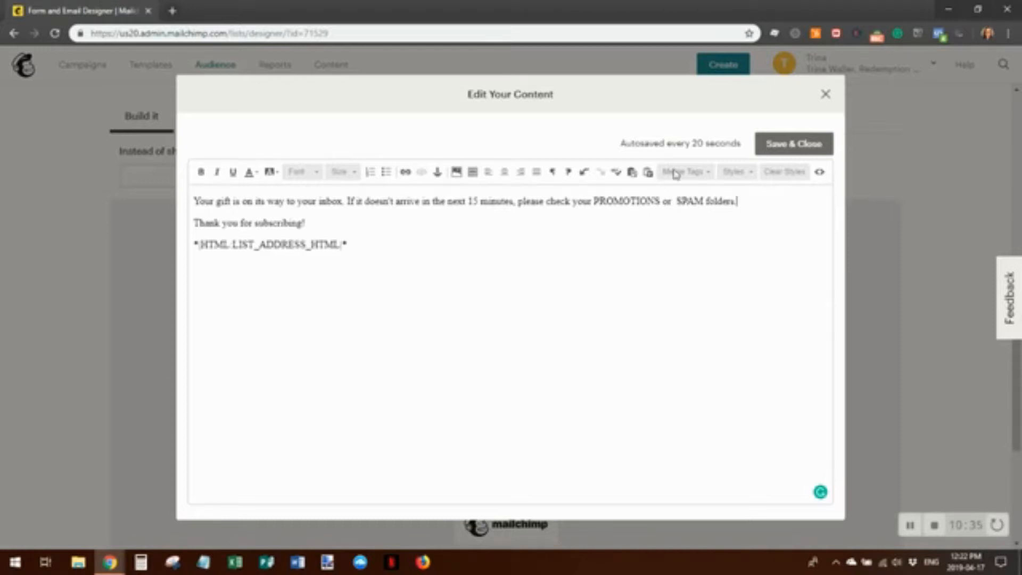
{"action": "left_click", "coordinate": [803, 151]}
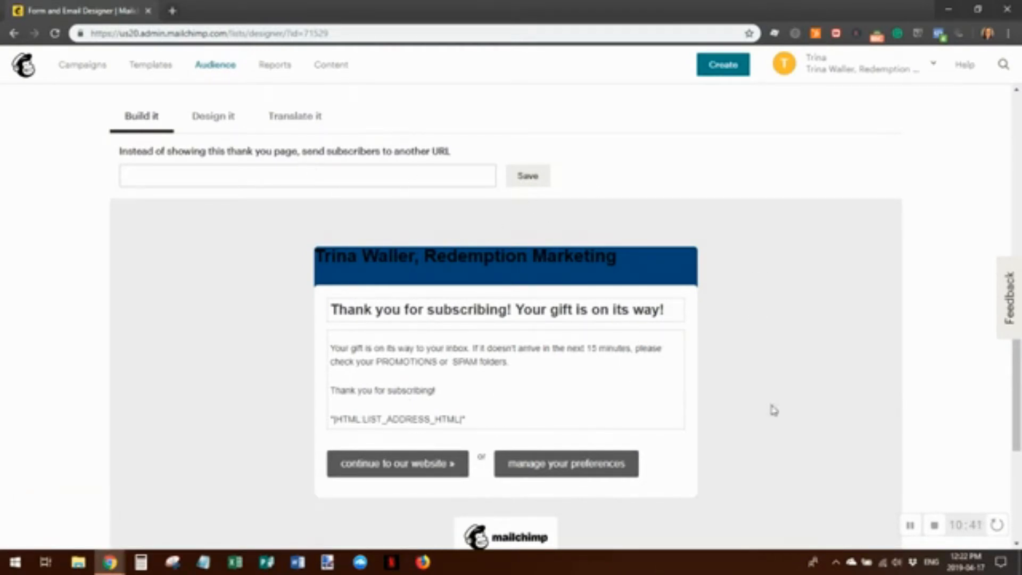
In Design it, open the Forms and response emails list and scroll to its end
{"action": "left_click", "coordinate": [213, 118]}
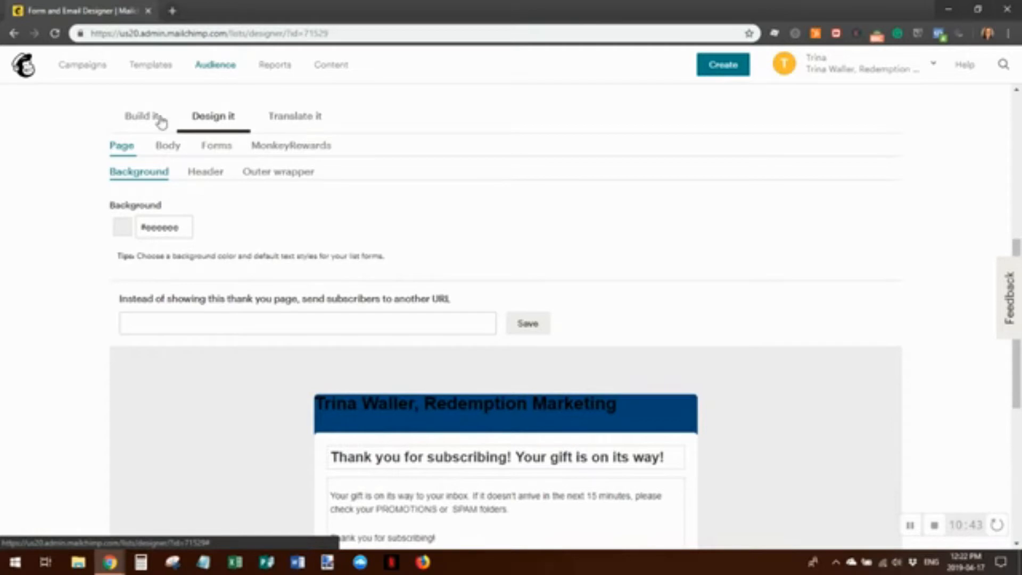
{"action": "scroll", "coordinate": [502, 282], "scroll_direction": "up", "scroll_amount": 3}
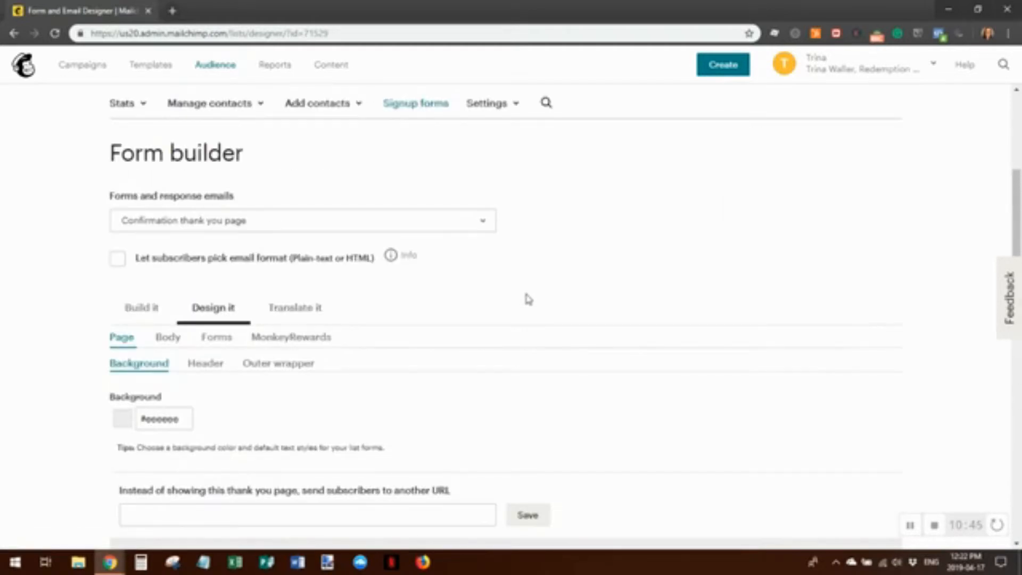
{"action": "left_click", "coordinate": [247, 225]}
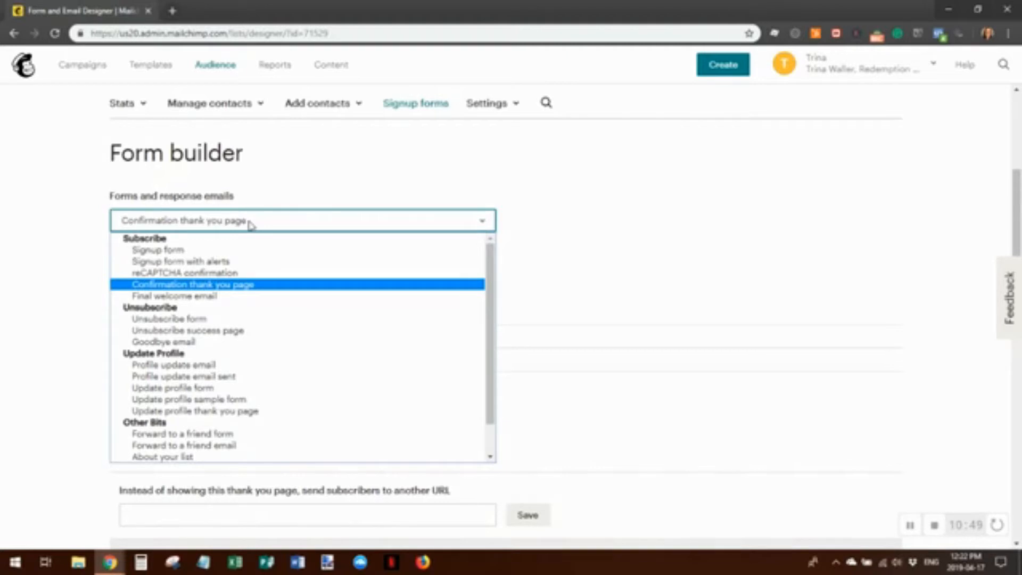
{"action": "scroll", "coordinate": [244, 270], "scroll_direction": "up", "scroll_amount": 2}
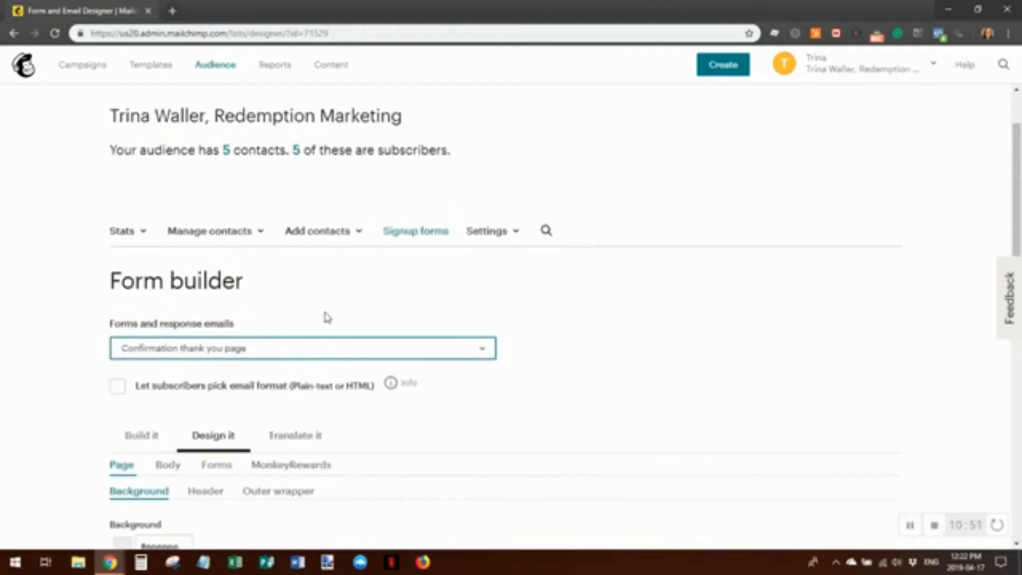
{"action": "scroll", "coordinate": [278, 287], "scroll_direction": "down", "scroll_amount": 1}
{"action": "left_click", "coordinate": [277, 287]}
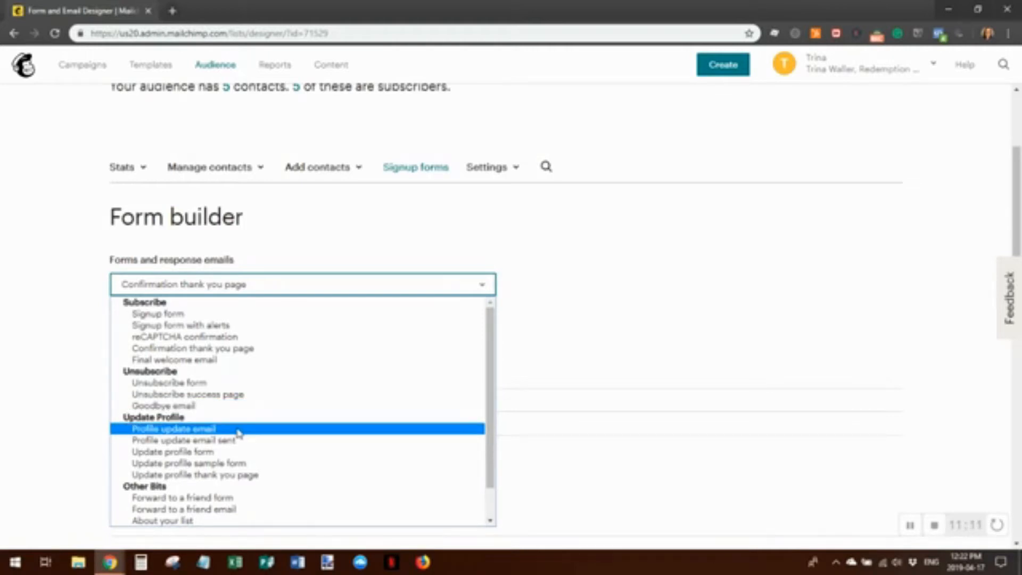
{"action": "scroll", "coordinate": [384, 430], "scroll_direction": "down", "scroll_amount": 2}
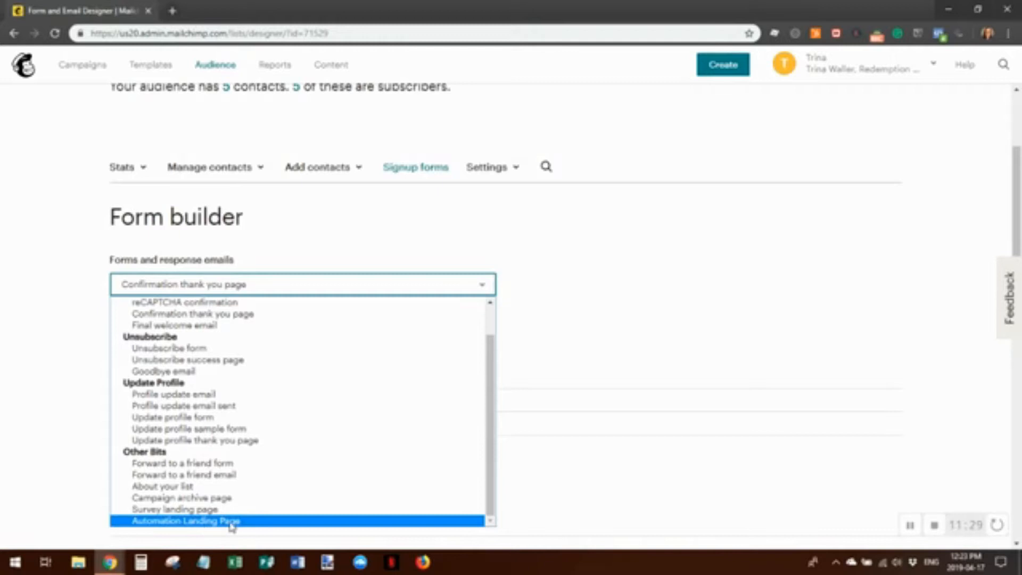
Load the Automation Landing Page in the form builder and scroll through its preview
{"action": "left_click", "coordinate": [243, 521]}
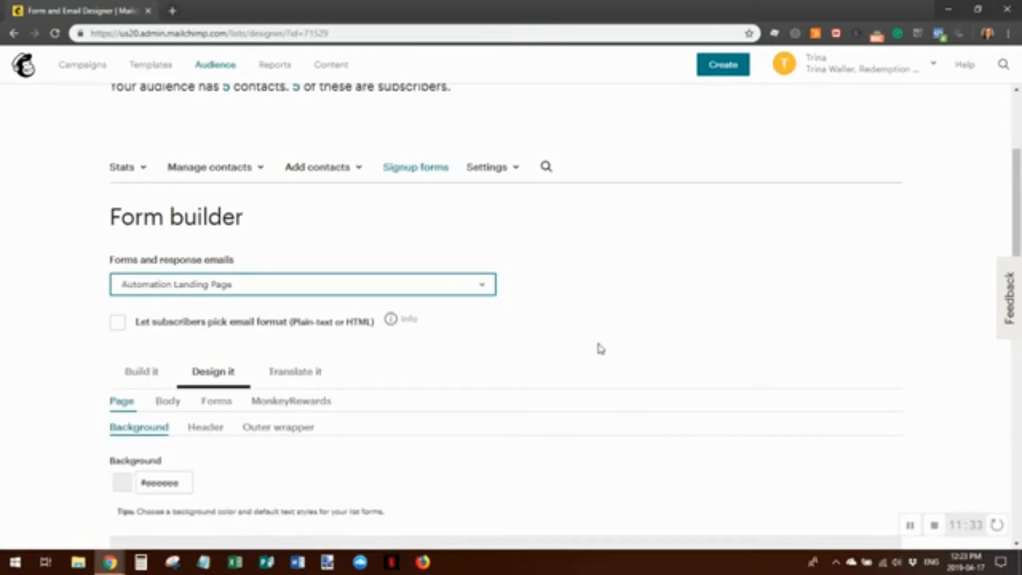
{"action": "scroll", "coordinate": [832, 331], "scroll_direction": "down", "scroll_amount": 5}
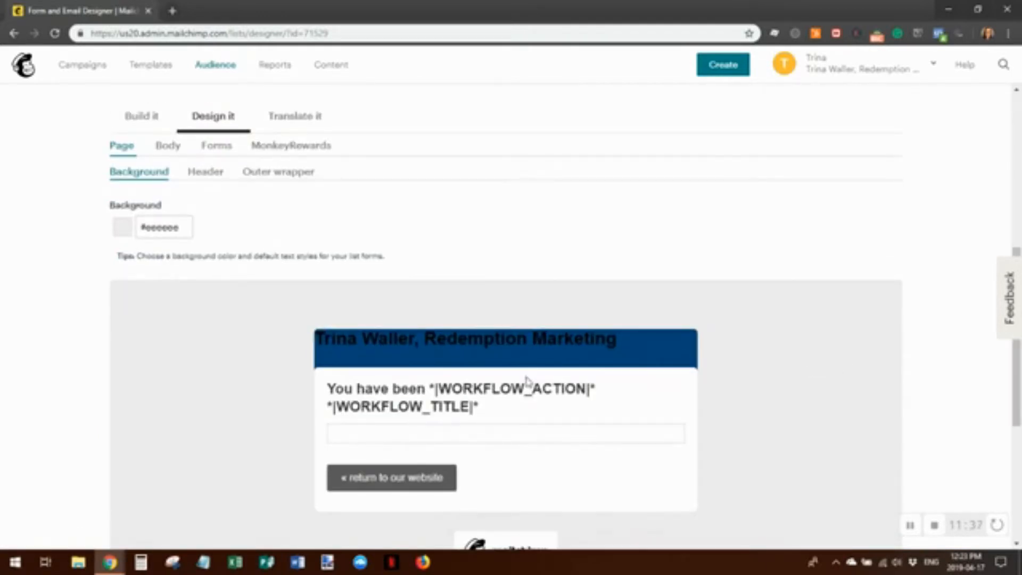
{"action": "scroll", "coordinate": [783, 442], "scroll_direction": "down", "scroll_amount": 4}
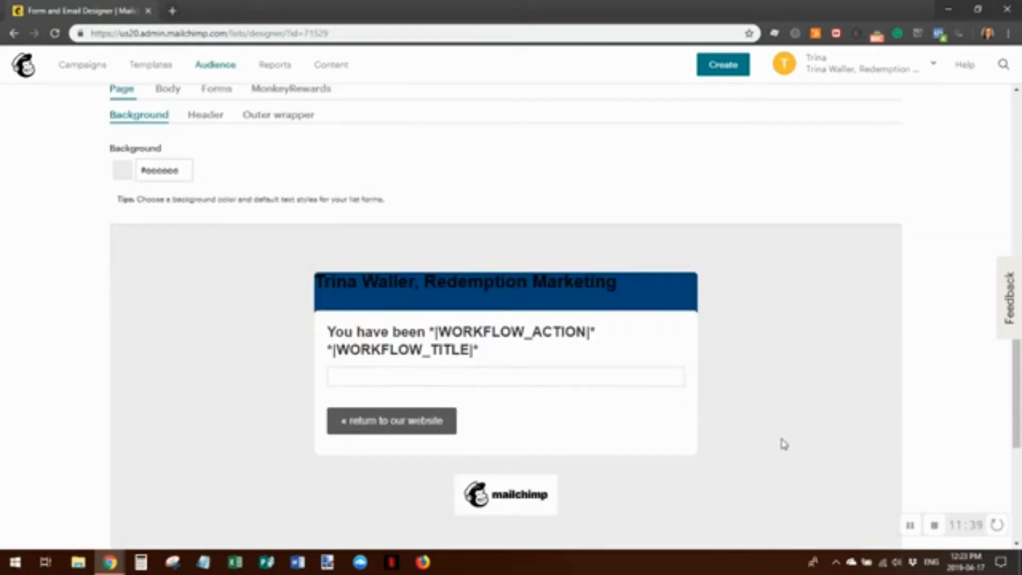
{"action": "scroll", "coordinate": [783, 463], "scroll_direction": "up", "scroll_amount": 2}
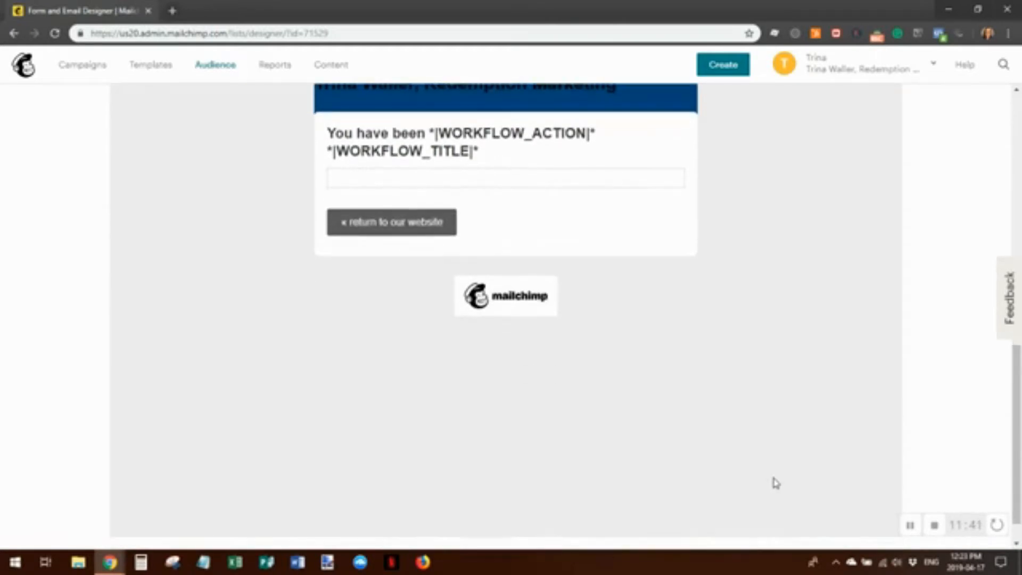
{"action": "scroll", "coordinate": [774, 477], "scroll_direction": "up", "scroll_amount": 6}
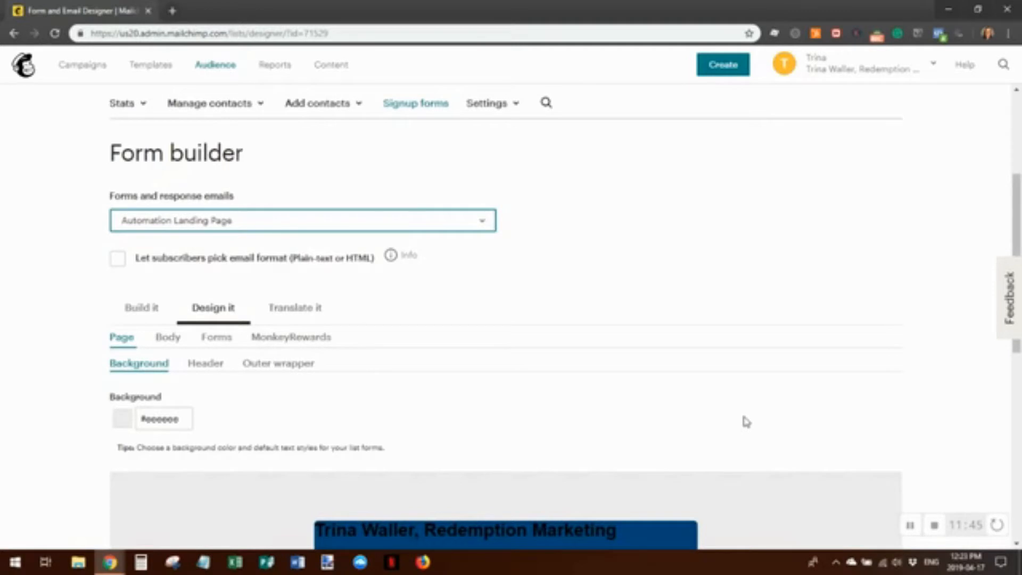
{"action": "scroll", "coordinate": [744, 418], "scroll_direction": "down", "scroll_amount": 5}
{"action": "scroll", "coordinate": [746, 426], "scroll_direction": "up", "scroll_amount": 5}
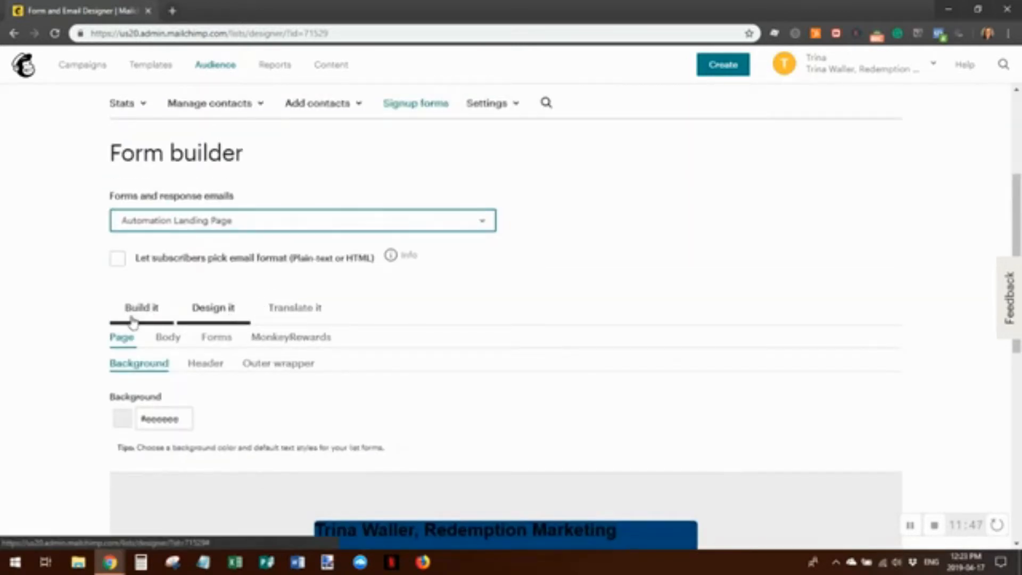
Show the landing page's Design settings, starting with the Page background colour
{"action": "left_click", "coordinate": [135, 314]}
{"action": "scroll", "coordinate": [743, 327], "scroll_direction": "down", "scroll_amount": 4}
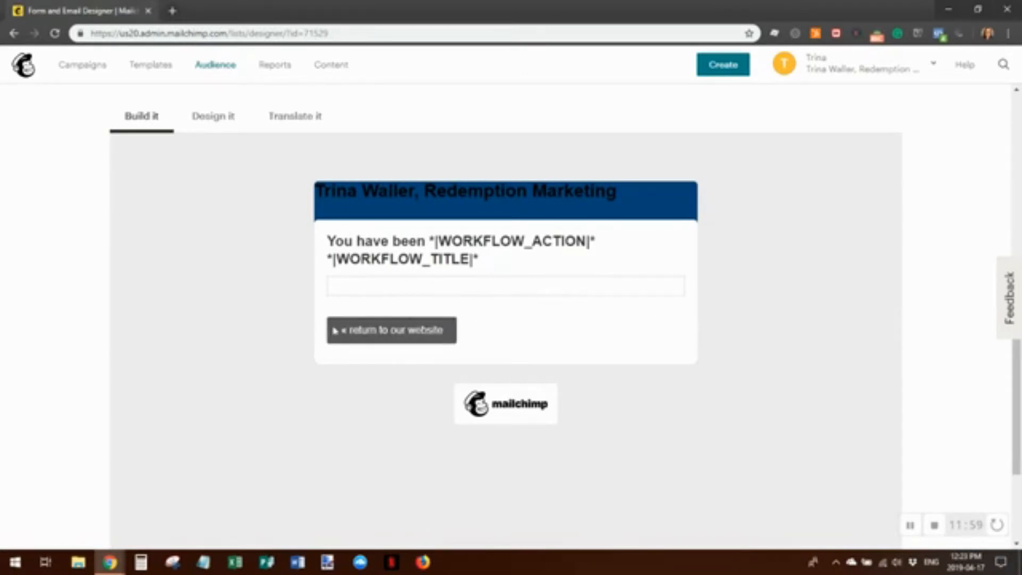
{"action": "scroll", "coordinate": [815, 428], "scroll_direction": "up", "scroll_amount": 3}
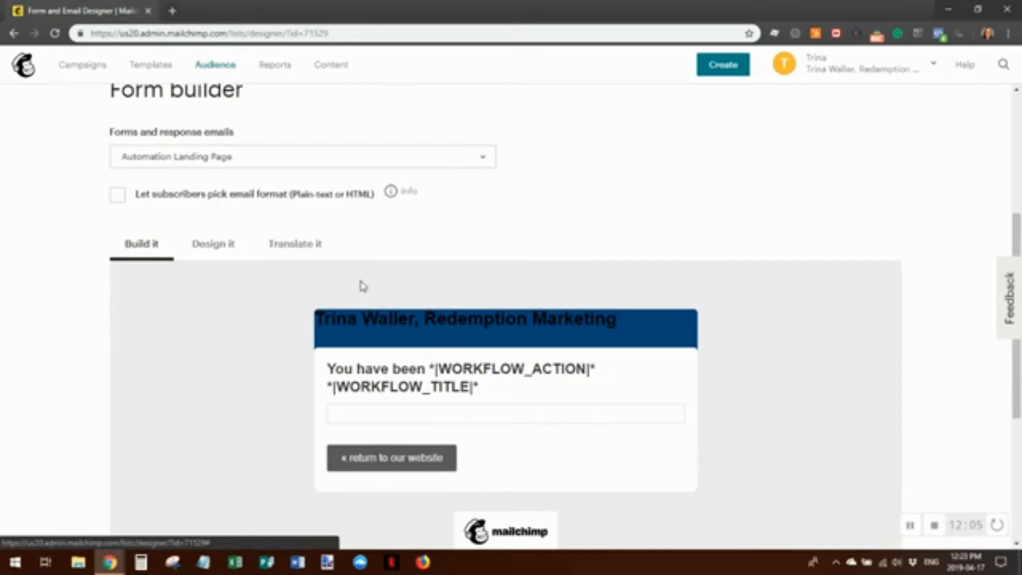
{"action": "scroll", "coordinate": [369, 395], "scroll_direction": "down", "scroll_amount": 1}
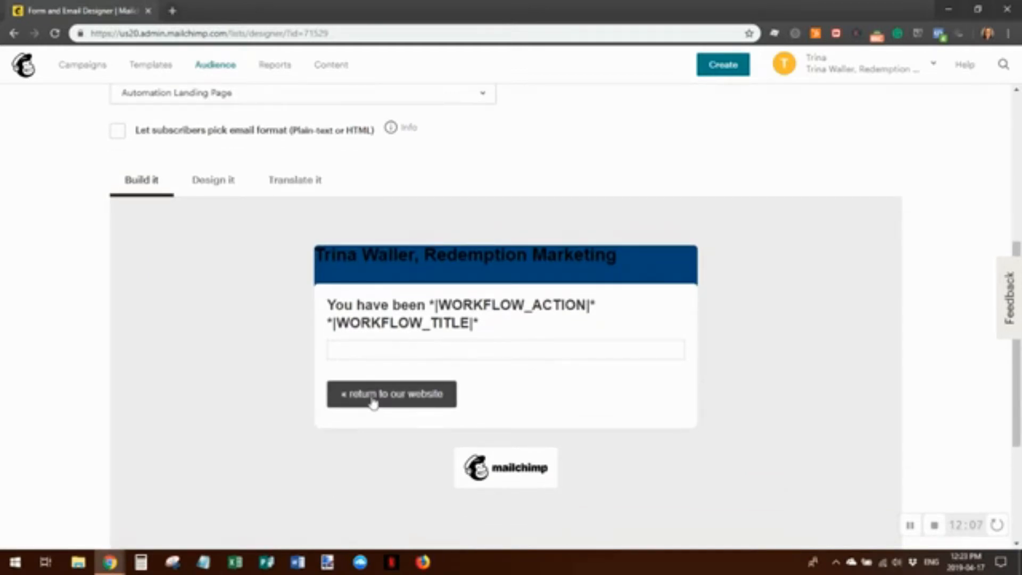
{"action": "left_click", "coordinate": [203, 178]}
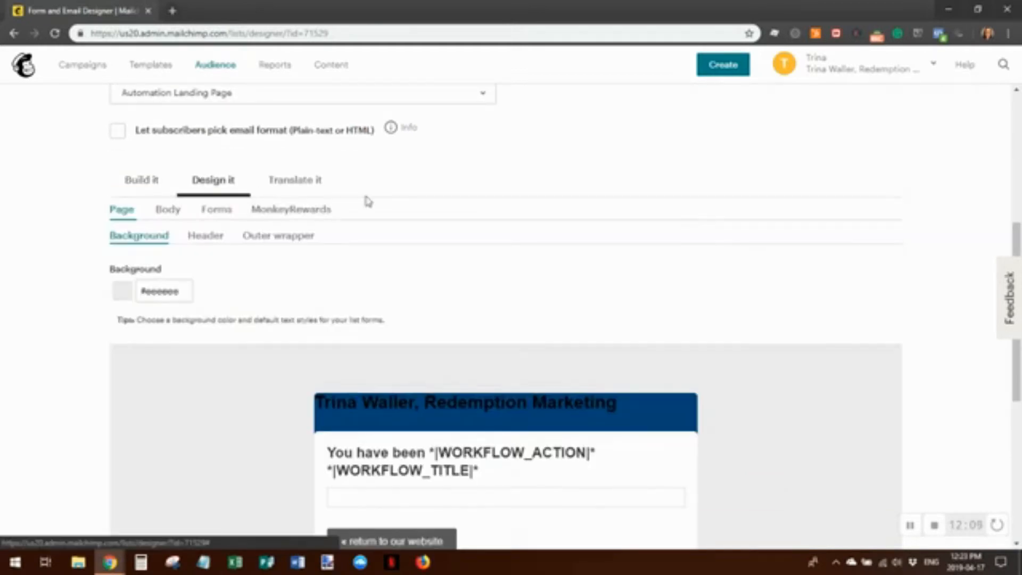
{"action": "scroll", "coordinate": [525, 287], "scroll_direction": "down", "scroll_amount": 3}
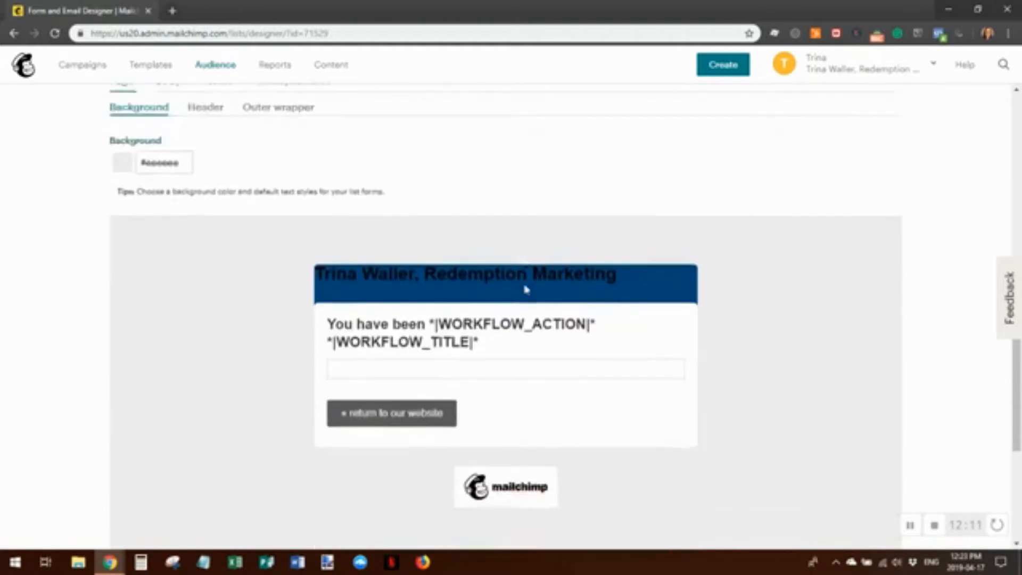
{"action": "scroll", "coordinate": [650, 318], "scroll_direction": "up", "scroll_amount": 5}
{"action": "left_click", "coordinate": [406, 222]}
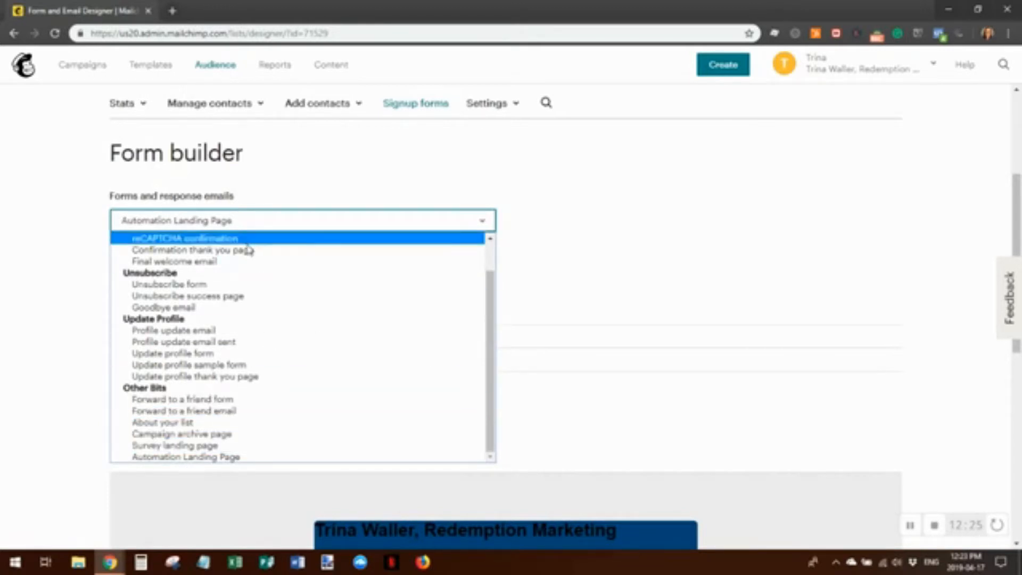
{"action": "scroll", "coordinate": [218, 249], "scroll_direction": "up", "scroll_amount": 1}
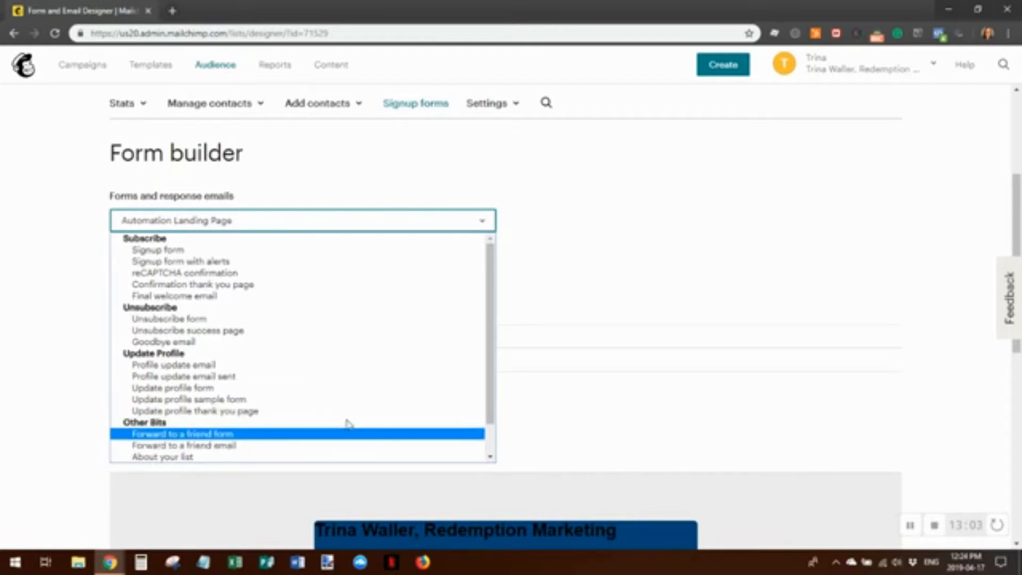
{"action": "scroll", "coordinate": [347, 423], "scroll_direction": "down", "scroll_amount": 1}
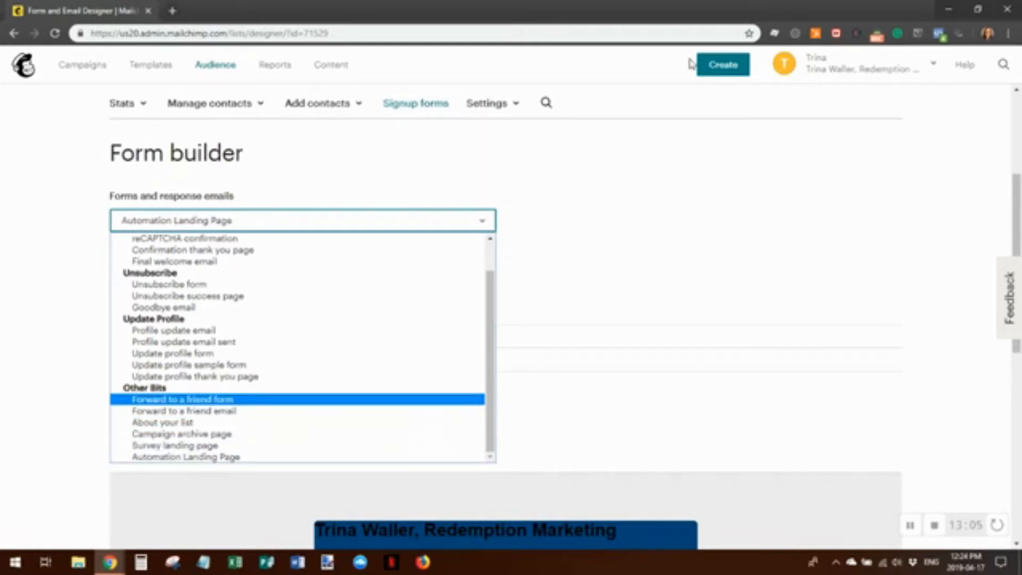
{"action": "scroll", "coordinate": [708, 382], "scroll_direction": "up", "scroll_amount": 3}
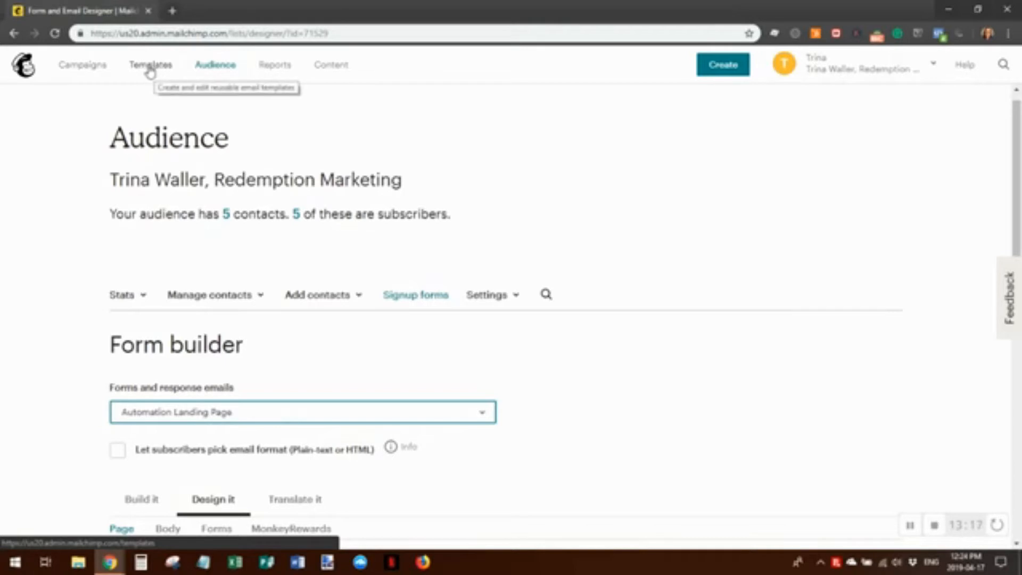
Go to the Templates page, which shows no saved templates yet
{"action": "left_click", "coordinate": [149, 65]}
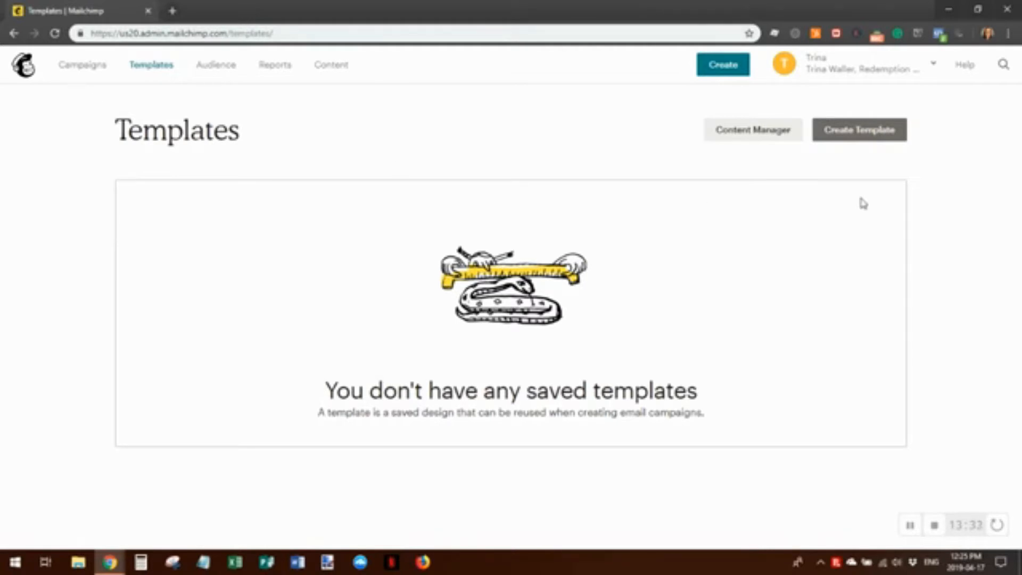
Start a new template and browse layouts like Sell Products, Make an Announcement and Tell A Story
{"action": "left_click", "coordinate": [891, 137]}
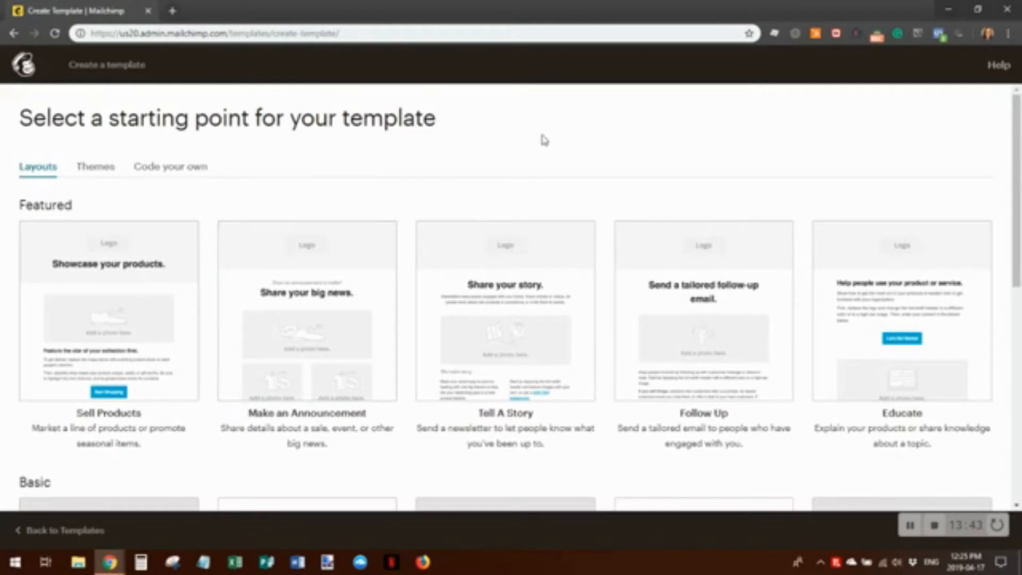
{"action": "scroll", "coordinate": [783, 311], "scroll_direction": "down", "scroll_amount": 4}
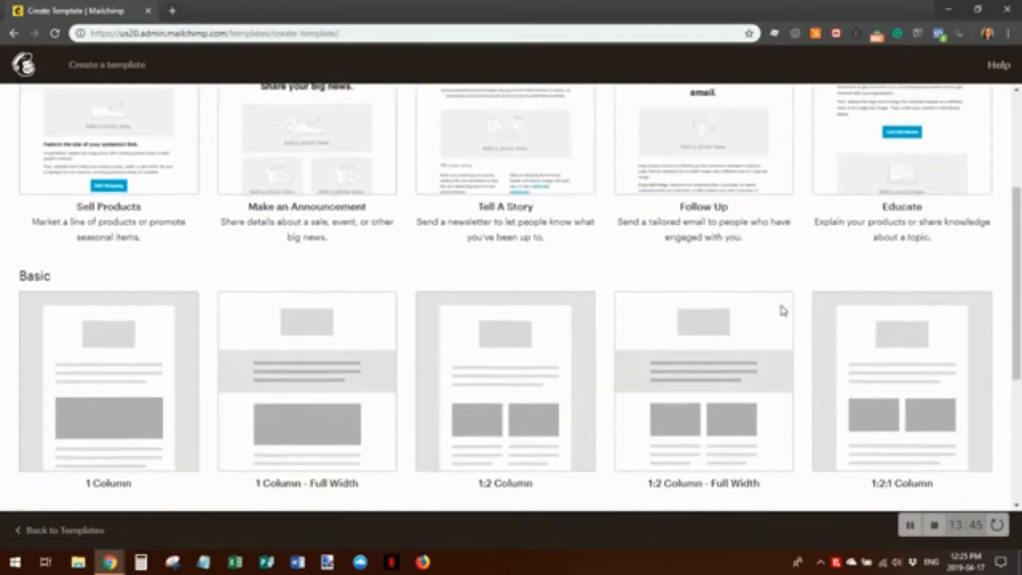
{"action": "scroll", "coordinate": [783, 312], "scroll_direction": "down", "scroll_amount": 5}
{"action": "scroll", "coordinate": [871, 371], "scroll_direction": "up", "scroll_amount": 9}
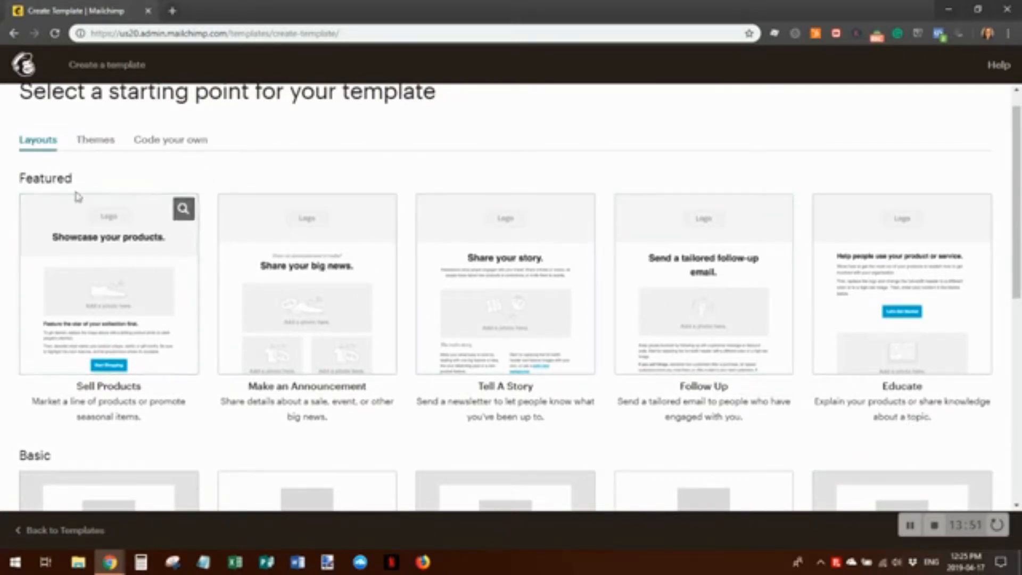
{"action": "left_click", "coordinate": [96, 141]}
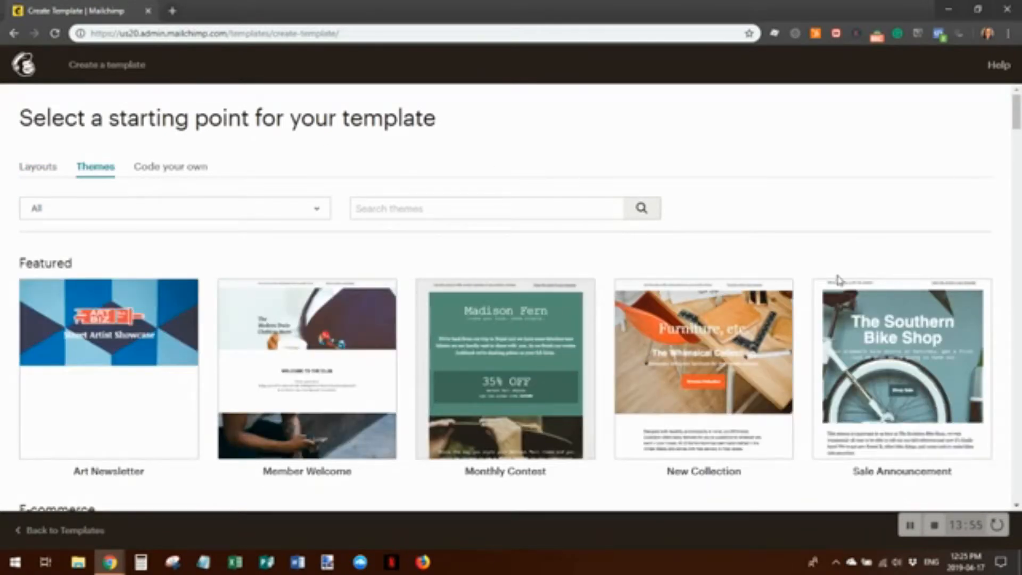
{"action": "scroll", "coordinate": [857, 264], "scroll_direction": "down", "scroll_amount": 7}
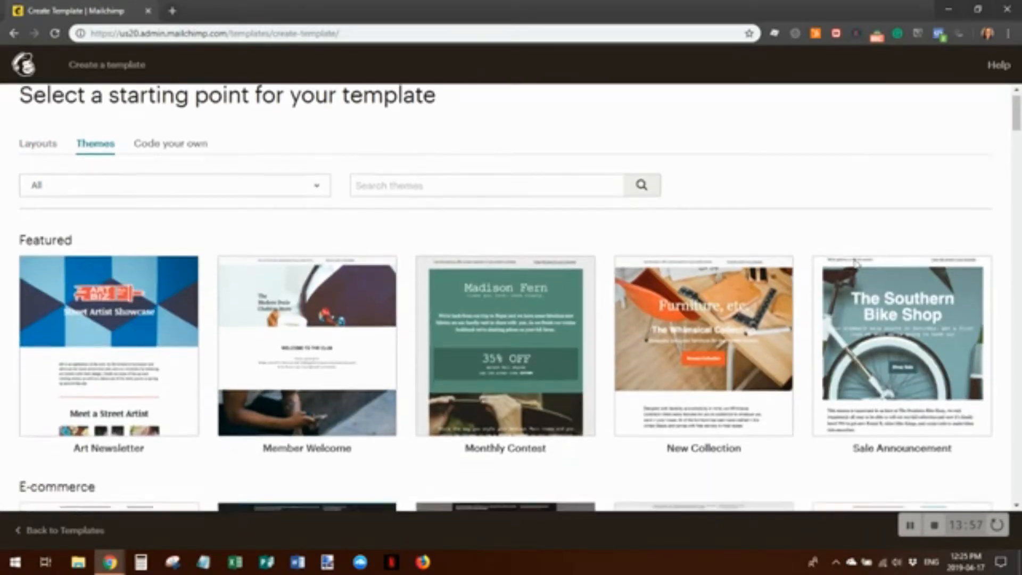
{"action": "scroll", "coordinate": [852, 257], "scroll_direction": "down", "scroll_amount": 5}
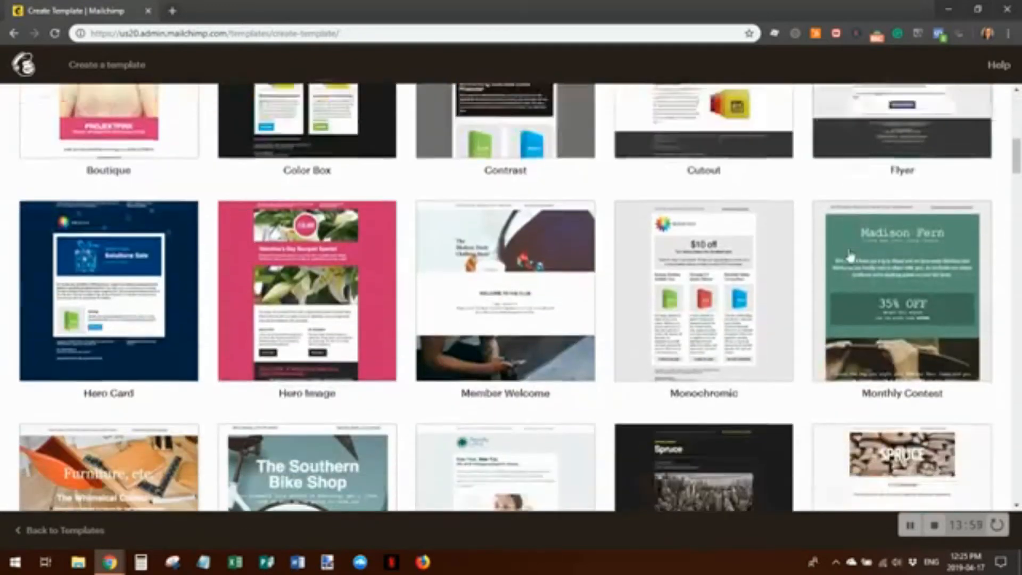
{"action": "scroll", "coordinate": [827, 298], "scroll_direction": "down", "scroll_amount": 4}
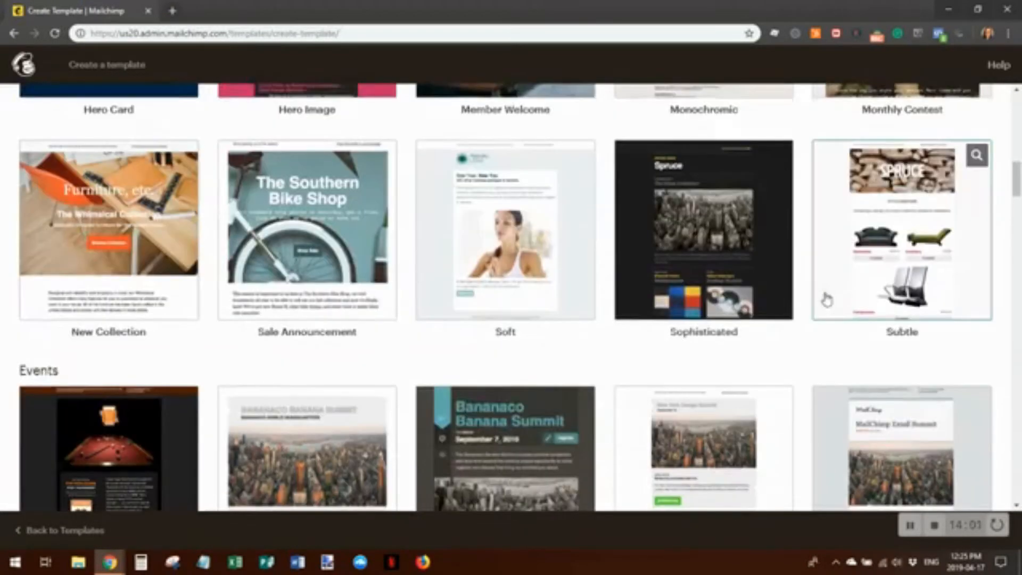
{"action": "scroll", "coordinate": [827, 298], "scroll_direction": "down", "scroll_amount": 4}
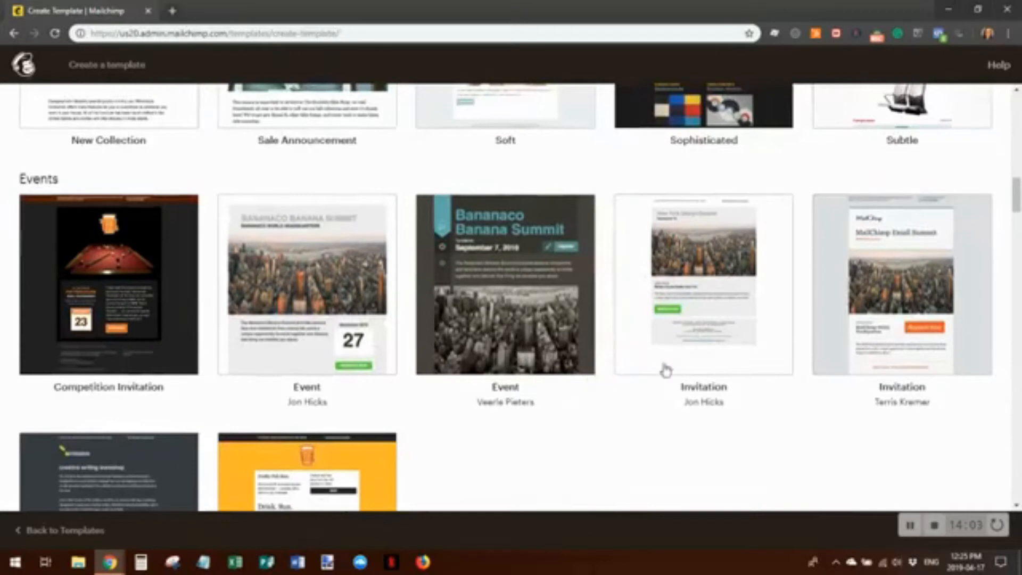
{"action": "scroll", "coordinate": [670, 369], "scroll_direction": "down", "scroll_amount": 6}
{"action": "scroll", "coordinate": [738, 305], "scroll_direction": "down", "scroll_amount": 4}
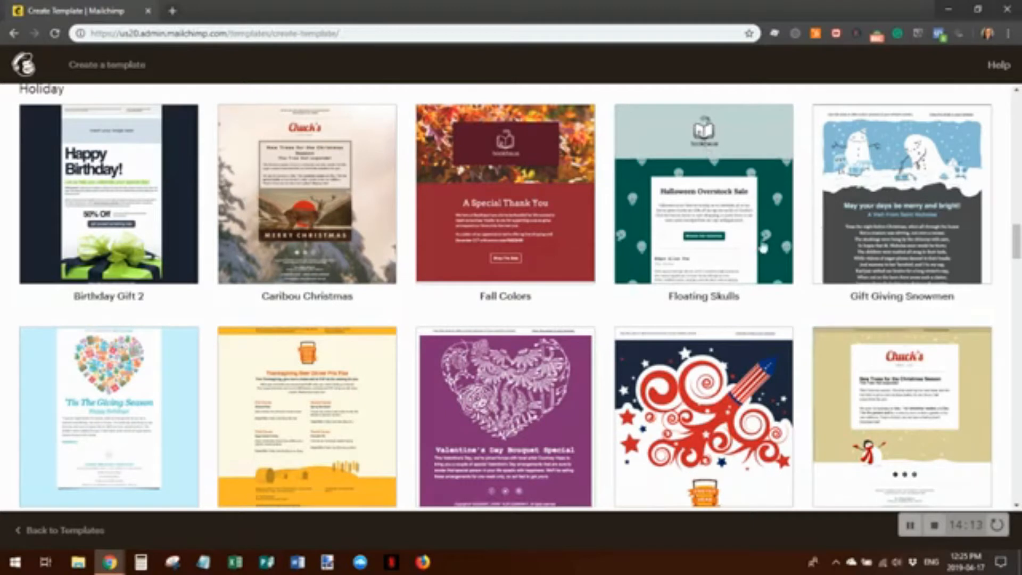
{"action": "scroll", "coordinate": [772, 384], "scroll_direction": "down", "scroll_amount": 3}
{"action": "scroll", "coordinate": [772, 394], "scroll_direction": "down", "scroll_amount": 4}
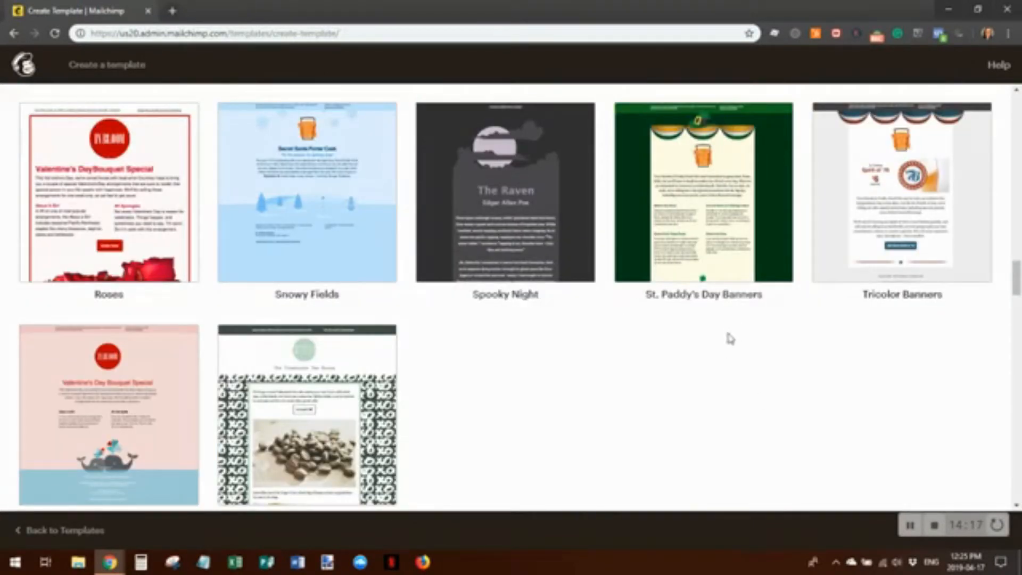
{"action": "scroll", "coordinate": [569, 422], "scroll_direction": "down", "scroll_amount": 3}
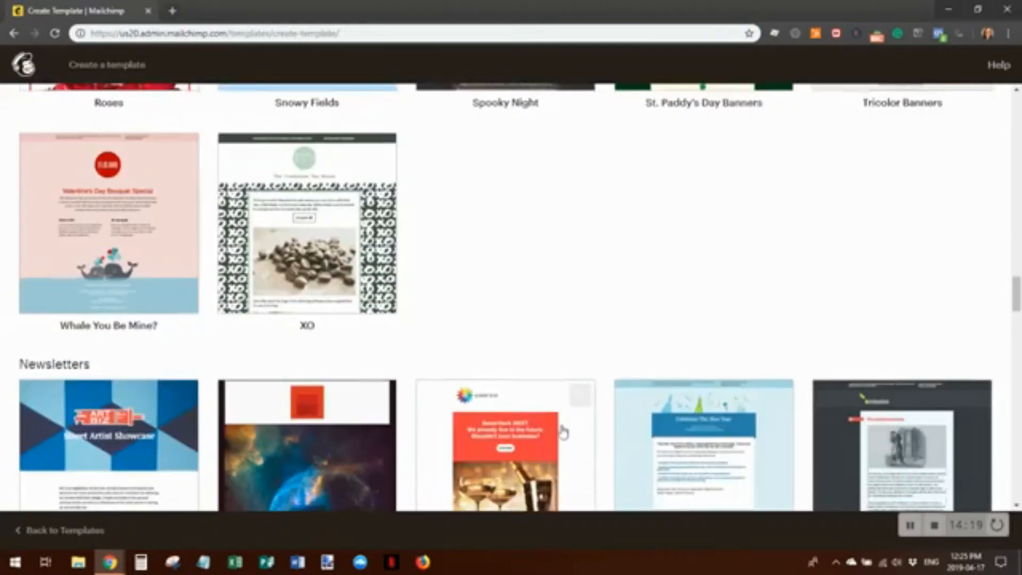
{"action": "scroll", "coordinate": [714, 238], "scroll_direction": "down", "scroll_amount": 4}
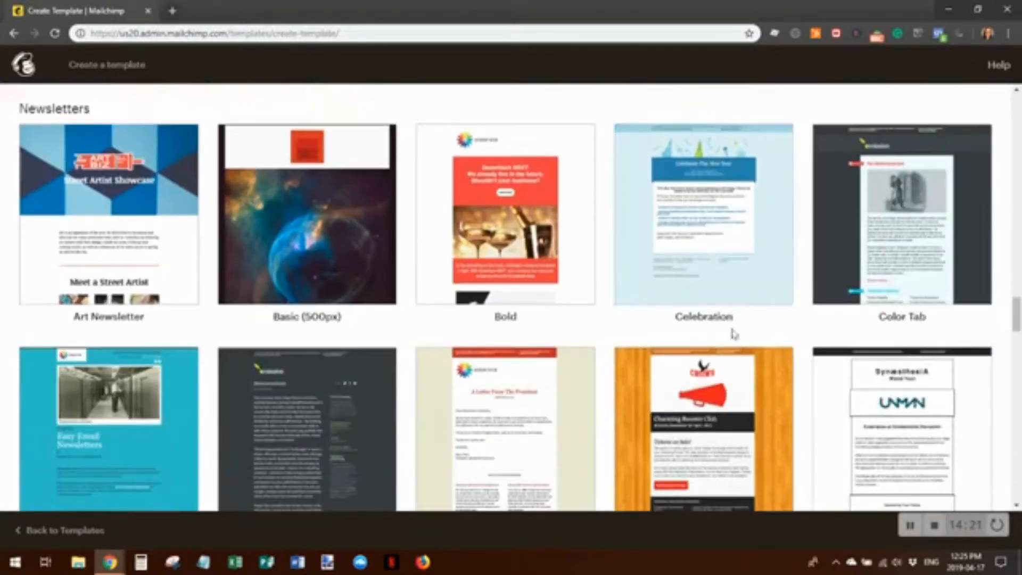
{"action": "scroll", "coordinate": [771, 332], "scroll_direction": "down", "scroll_amount": 3}
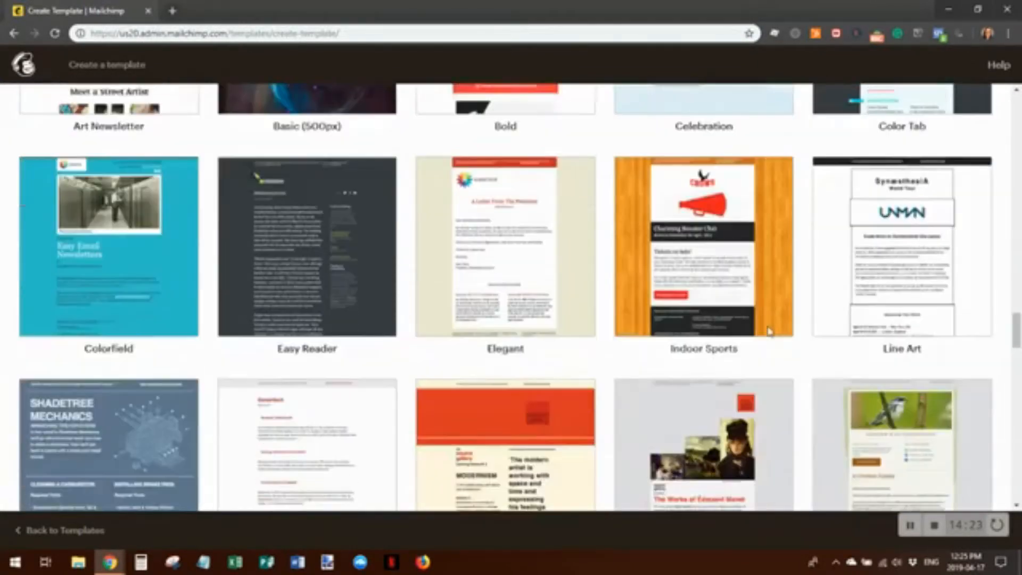
{"action": "scroll", "coordinate": [684, 266], "scroll_direction": "down", "scroll_amount": 4}
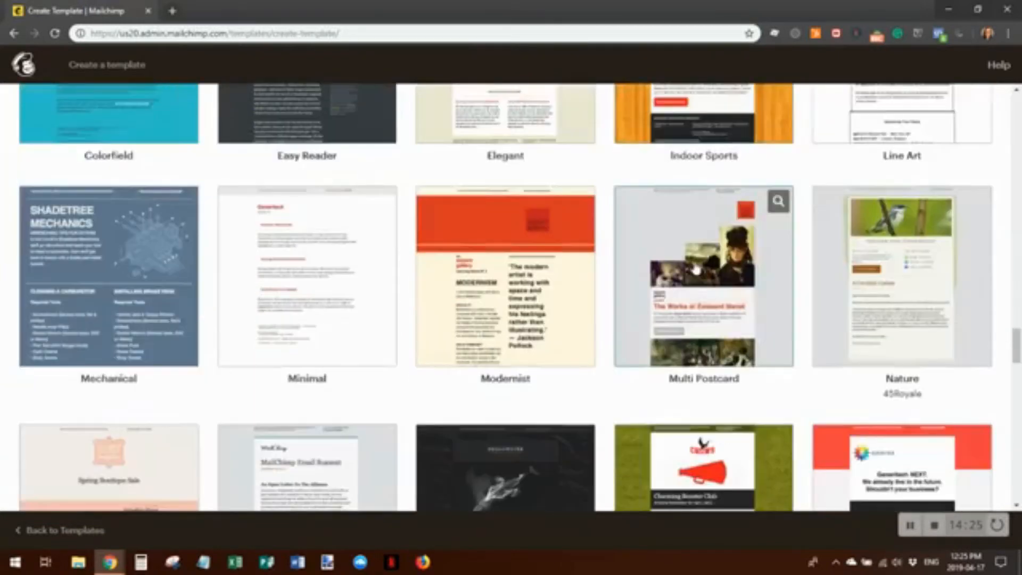
{"action": "scroll", "coordinate": [690, 215], "scroll_direction": "down", "scroll_amount": 4}
{"action": "scroll", "coordinate": [693, 215], "scroll_direction": "down", "scroll_amount": 11}
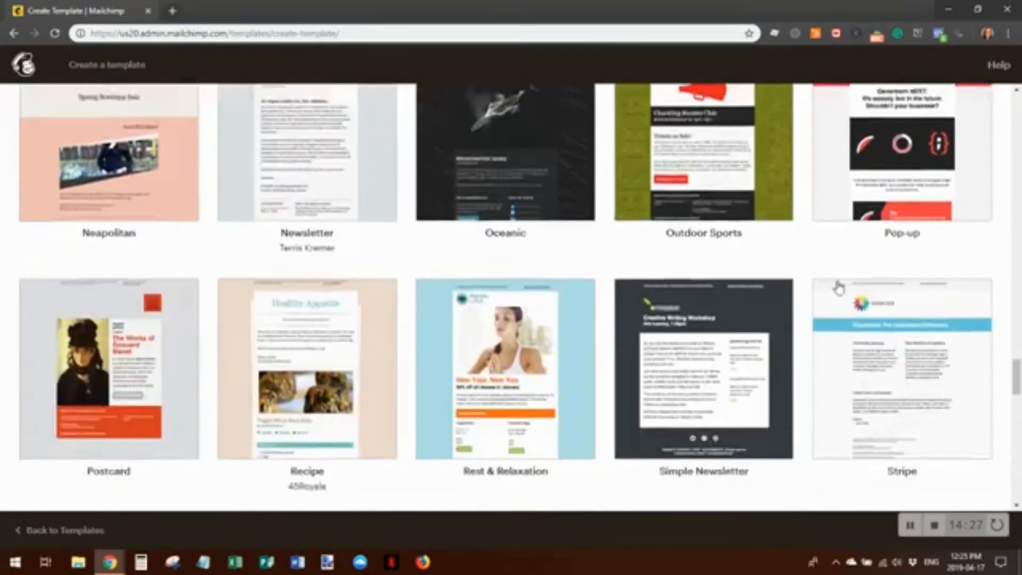
{"action": "scroll", "coordinate": [838, 286], "scroll_direction": "down", "scroll_amount": 12}
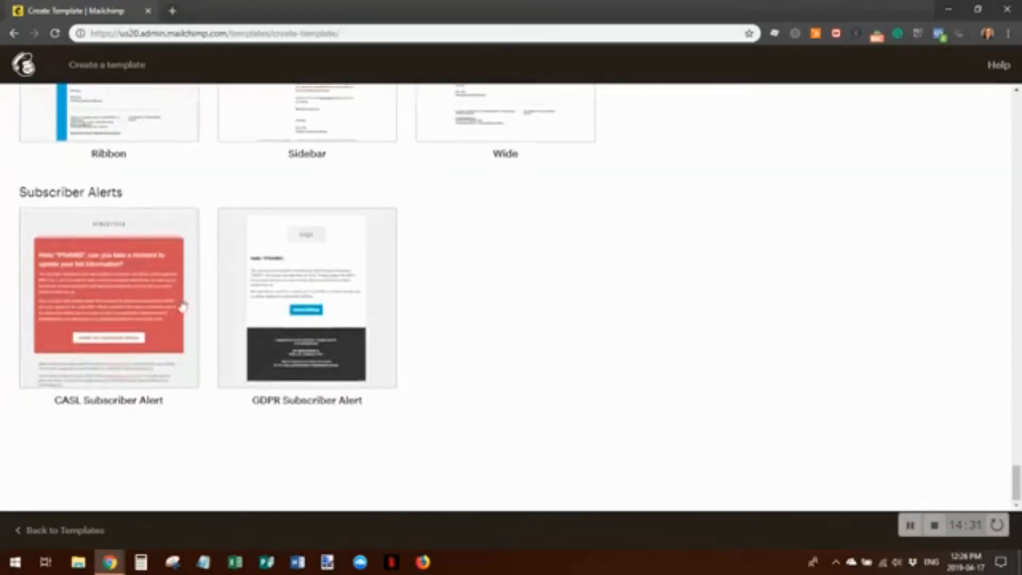
{"action": "scroll", "coordinate": [861, 366], "scroll_direction": "up", "scroll_amount": 20}
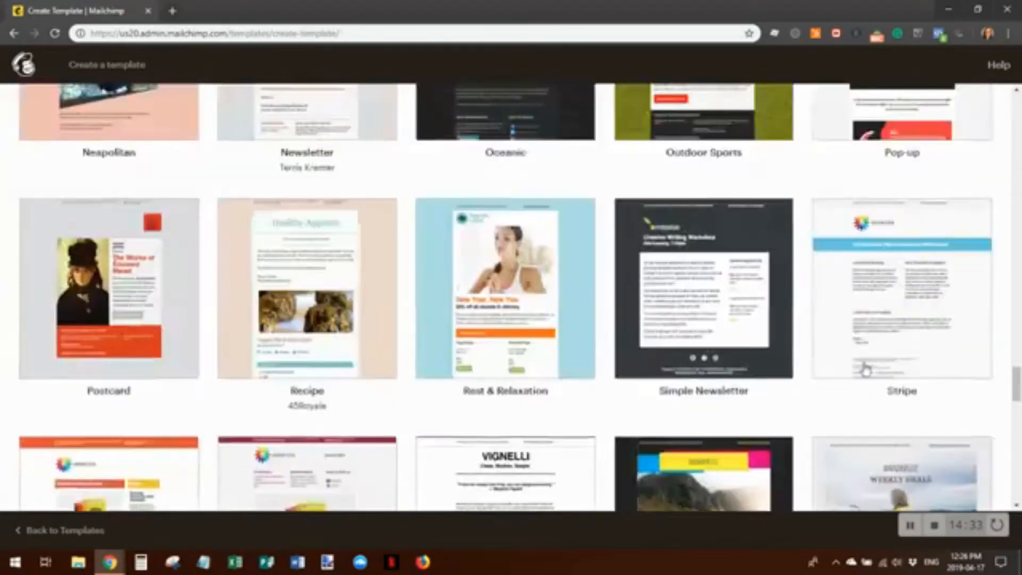
{"action": "scroll", "coordinate": [865, 369], "scroll_direction": "up", "scroll_amount": 20}
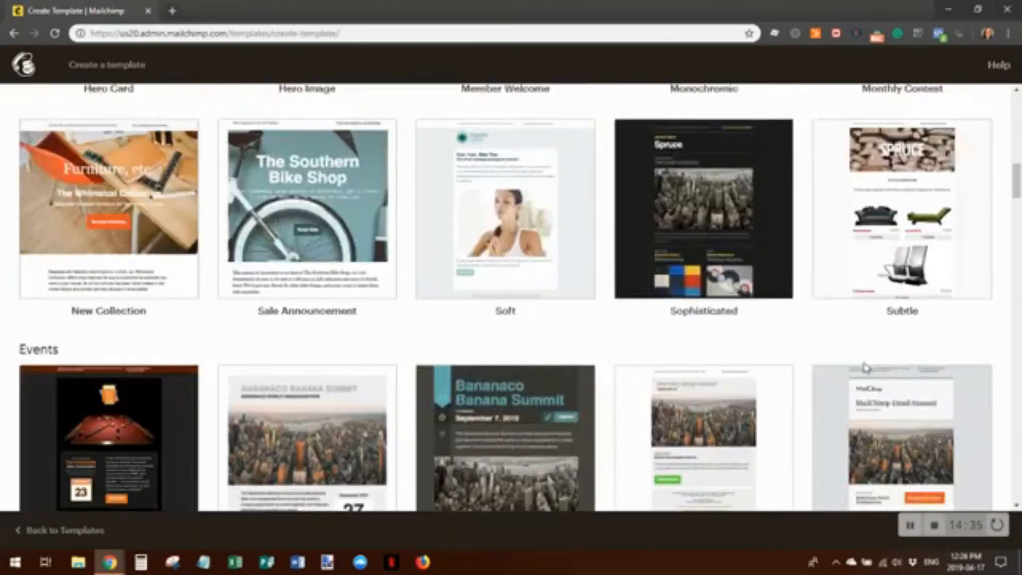
{"action": "scroll", "coordinate": [866, 367], "scroll_direction": "up", "scroll_amount": 8}
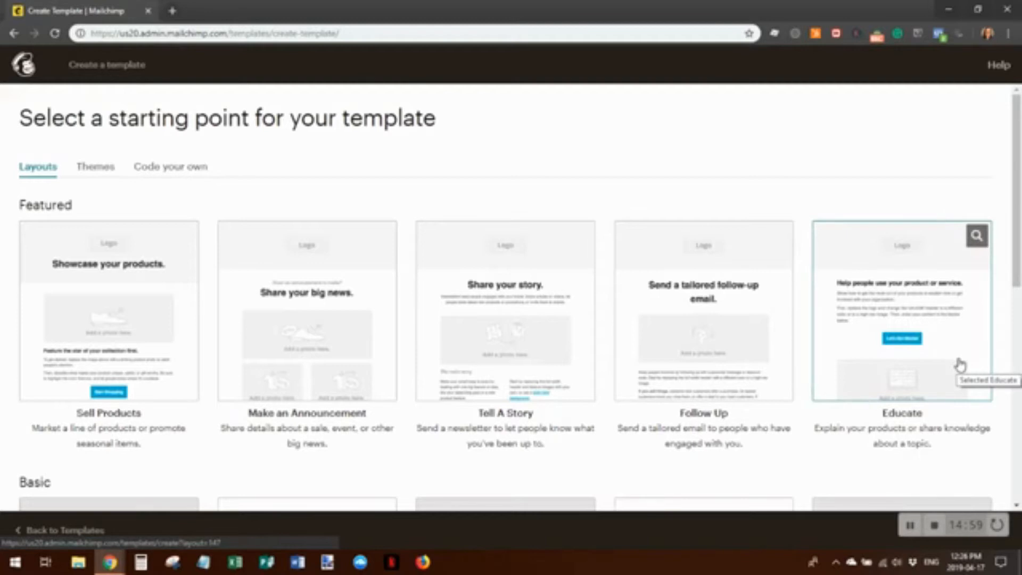
{"action": "scroll", "coordinate": [937, 344], "scroll_direction": "down", "scroll_amount": 6}
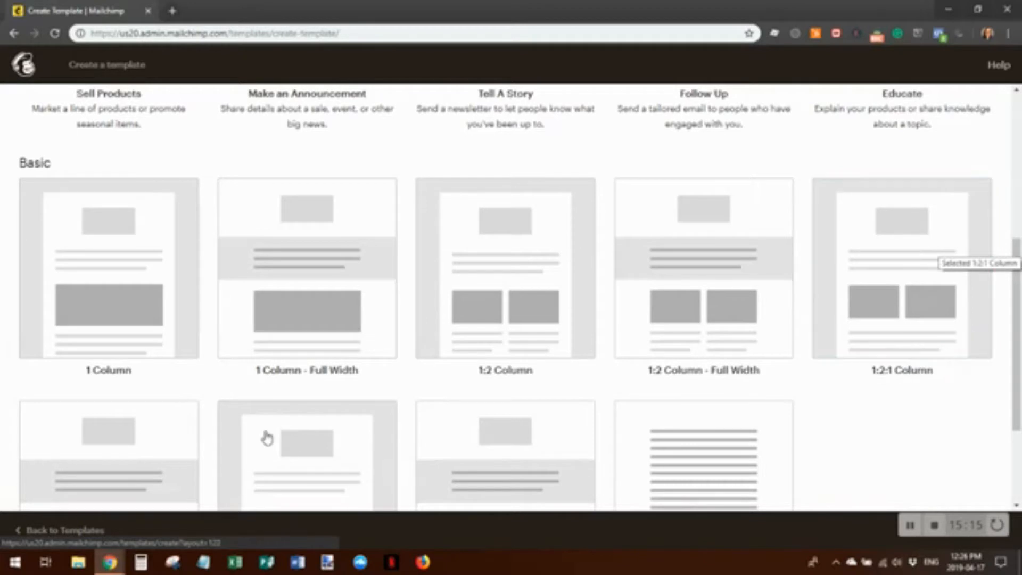
{"action": "scroll", "coordinate": [491, 390], "scroll_direction": "down", "scroll_amount": 2}
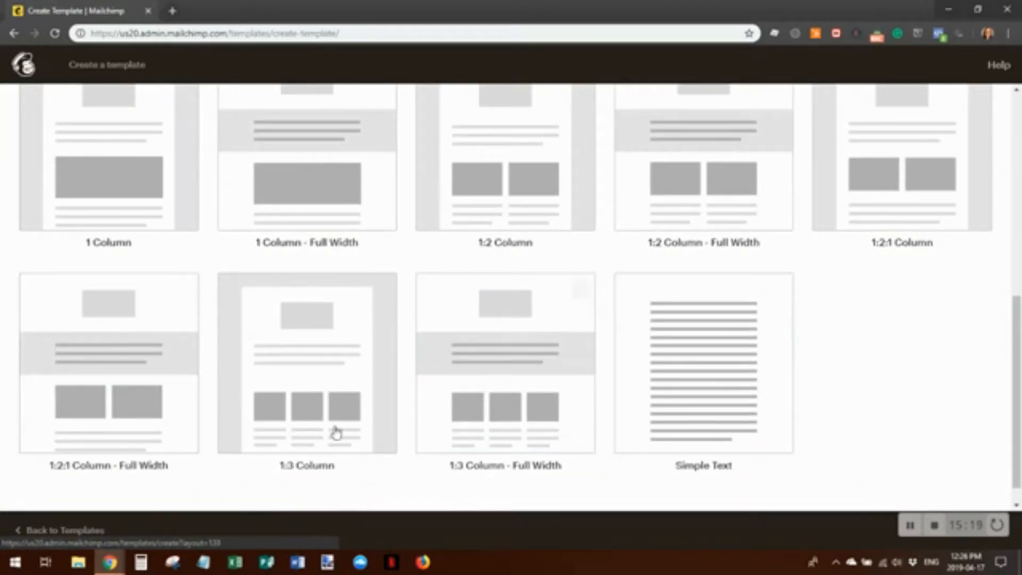
{"action": "scroll", "coordinate": [548, 423], "scroll_direction": "up", "scroll_amount": 5}
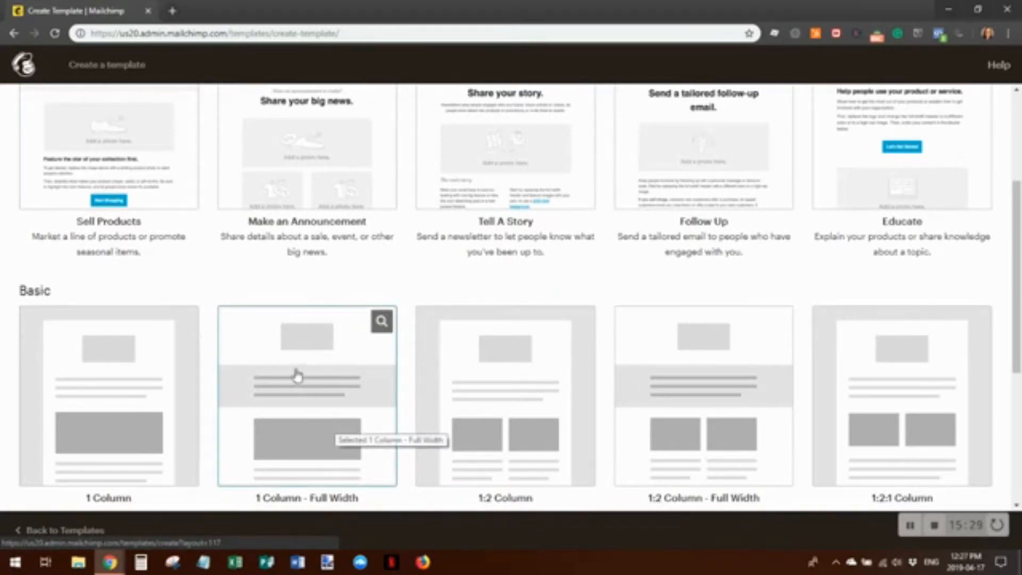
Start the template from the 1 Column - Full Width layout and open then save its welcome text block
{"action": "left_click", "coordinate": [305, 411]}
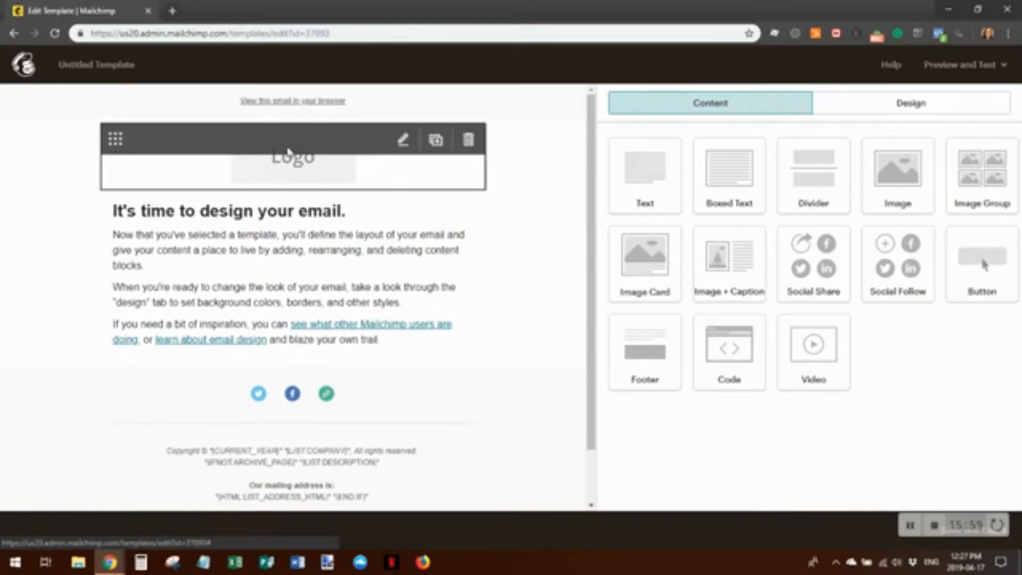
{"action": "left_click", "coordinate": [223, 265]}
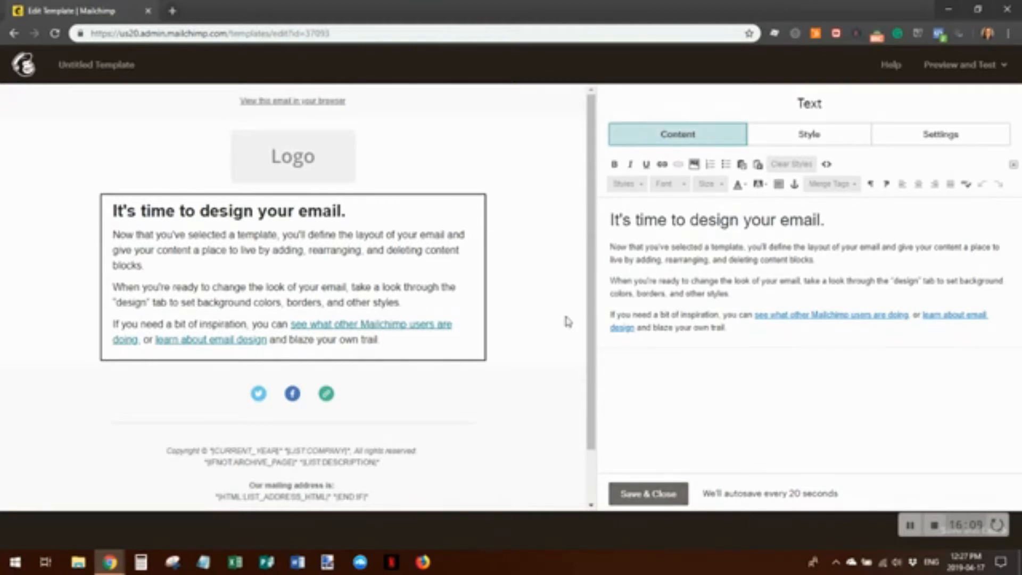
{"action": "left_click", "coordinate": [654, 501]}
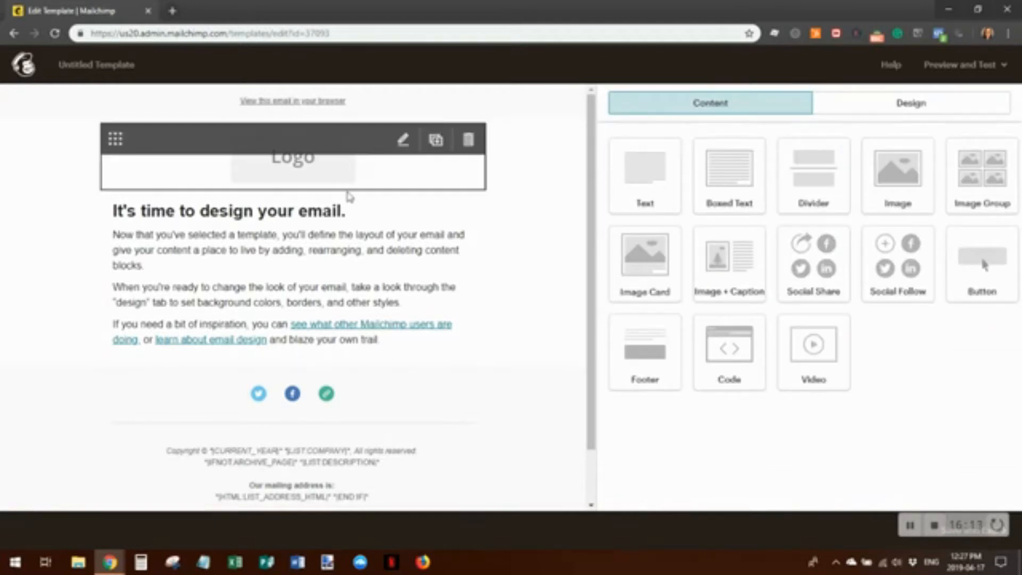
Replace the sample body text with the heading 'This is the content area.' and a paragraph line
{"action": "left_click", "coordinate": [463, 292]}
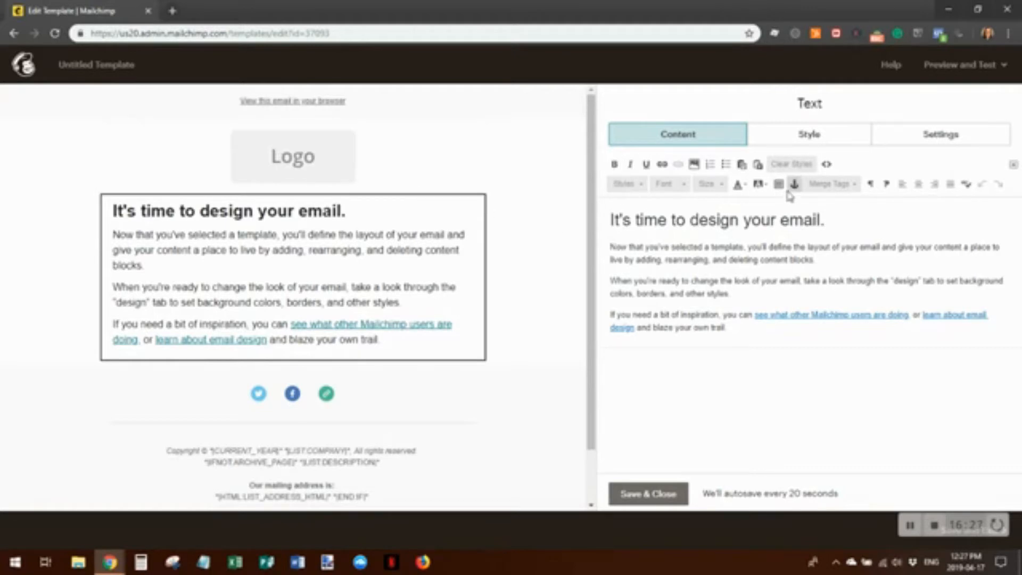
{"action": "left_click_drag", "start_coordinate": [732, 327], "coordinate": [597, 201]}
{"action": "key", "text": "Delete"}
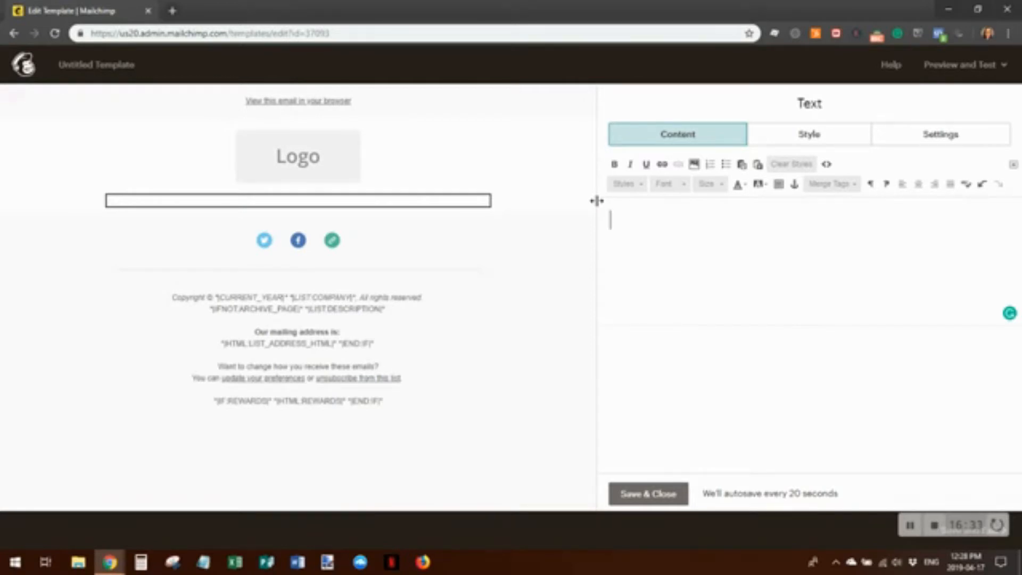
{"action": "type", "text": "This is the content area"}
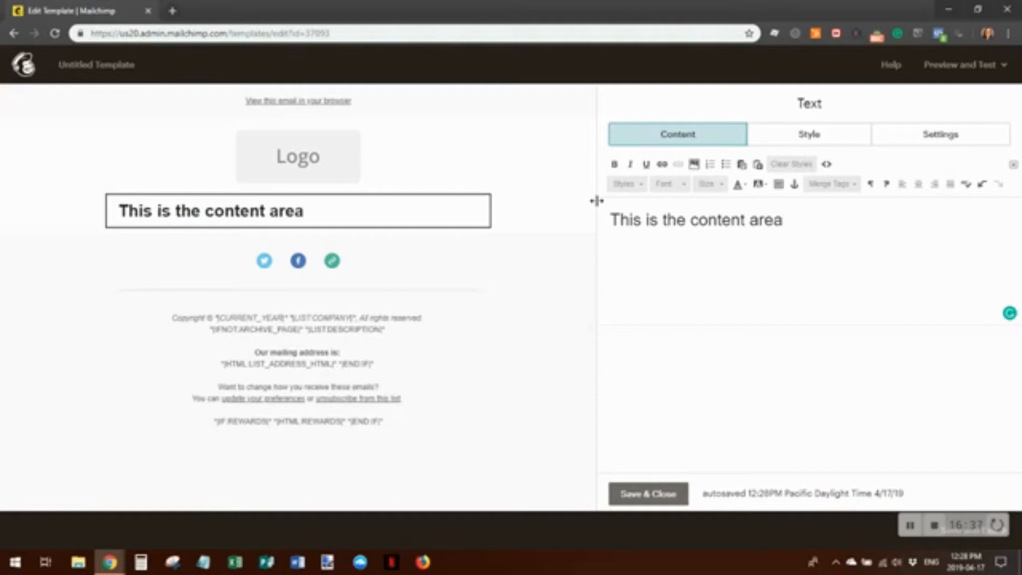
{"action": "type", "text": "."}
{"action": "key", "text": "Return"}
{"action": "type", "text": "Th"}
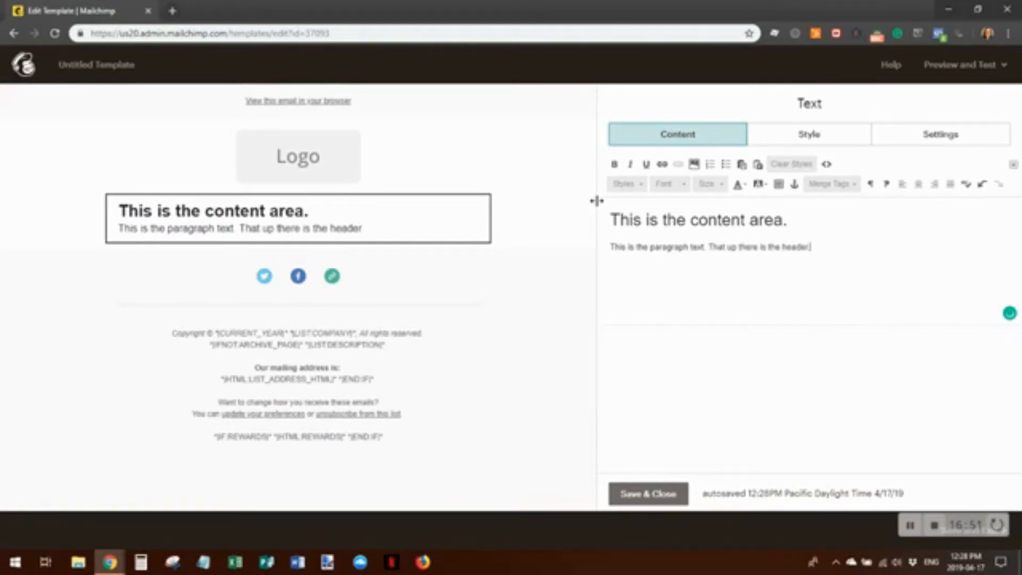
{"action": "key", "text": "Return"}
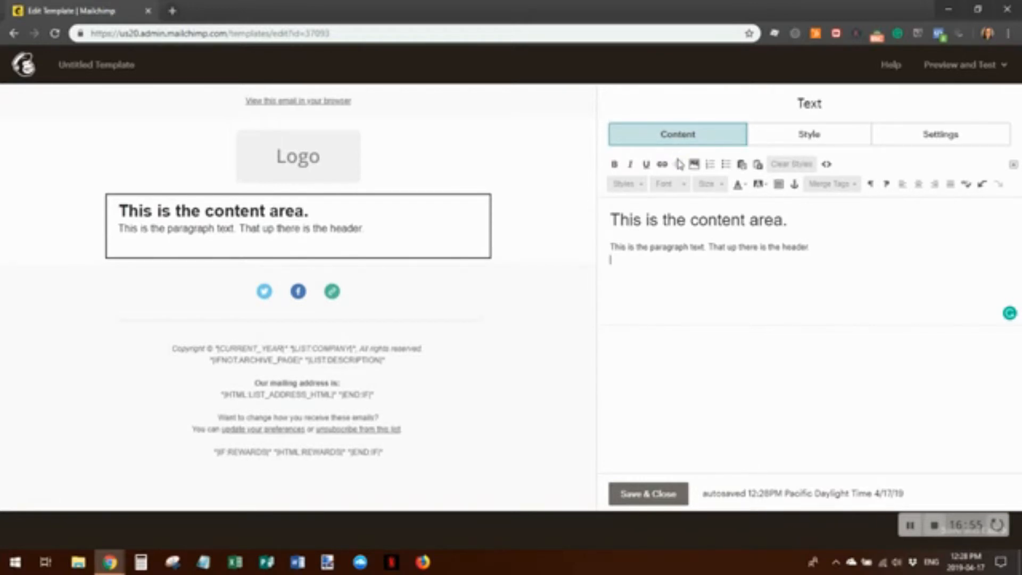
Give the heading 'This is the content area.' the Default Text style at size 14
{"action": "left_click_drag", "start_coordinate": [798, 222], "coordinate": [603, 217]}
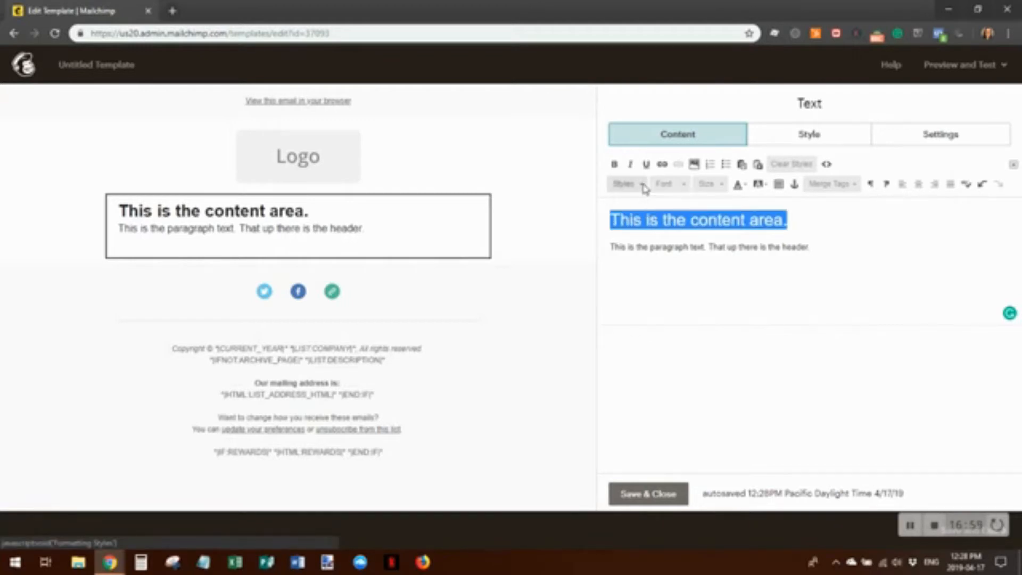
{"action": "left_click", "coordinate": [643, 185]}
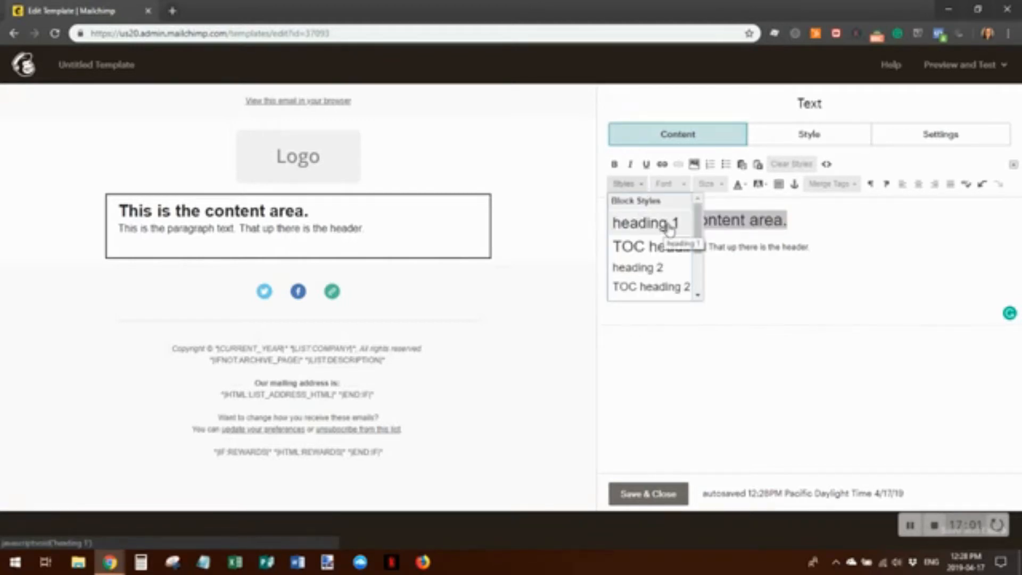
{"action": "left_click_drag", "start_coordinate": [699, 235], "coordinate": [701, 305]}
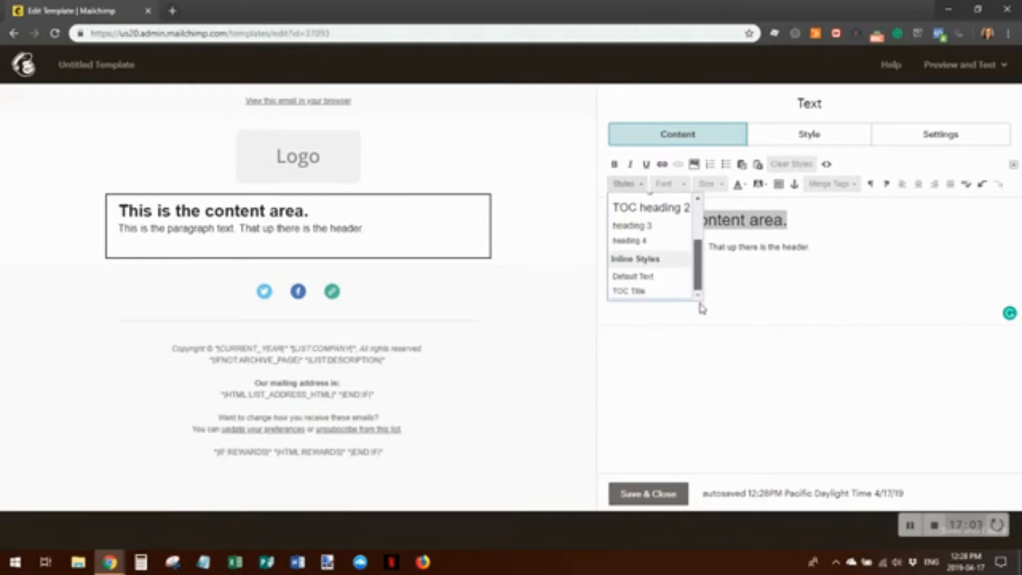
{"action": "left_click", "coordinate": [642, 276]}
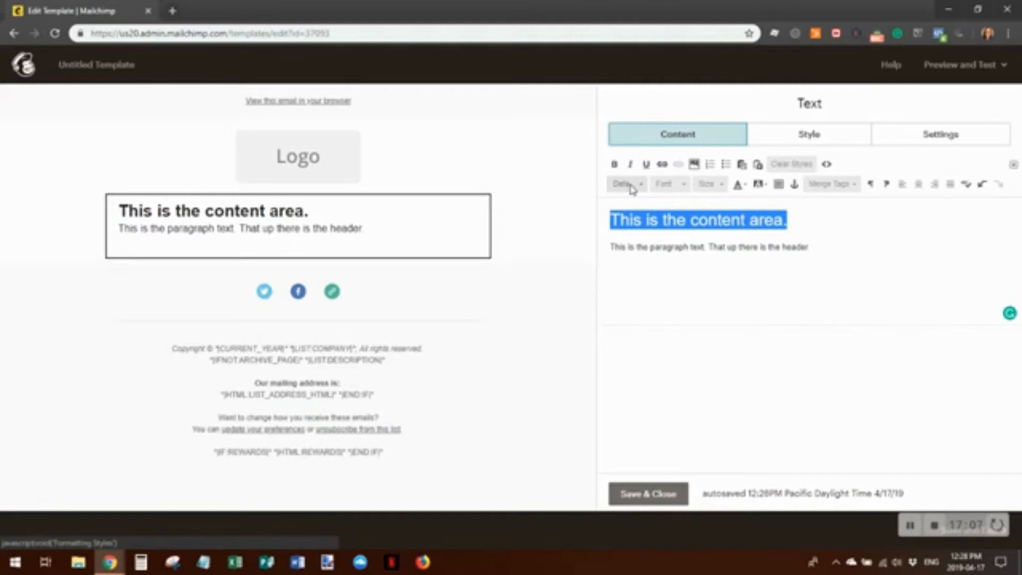
{"action": "left_click", "coordinate": [723, 186]}
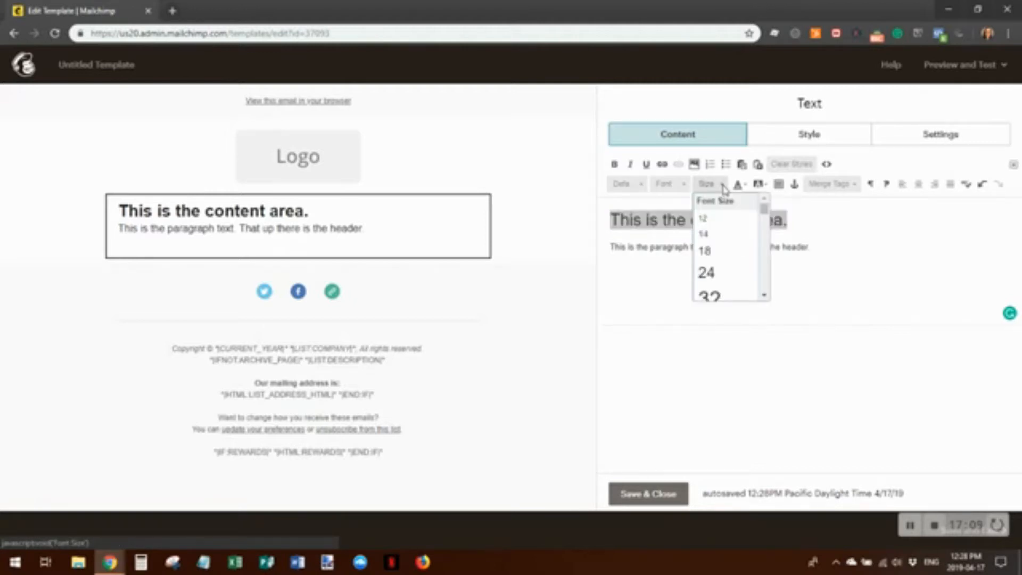
{"action": "scroll", "coordinate": [727, 253], "scroll_direction": "down", "scroll_amount": 1}
{"action": "scroll", "coordinate": [726, 253], "scroll_direction": "down", "scroll_amount": 2}
{"action": "scroll", "coordinate": [719, 250], "scroll_direction": "up", "scroll_amount": 4}
{"action": "left_click", "coordinate": [711, 231]}
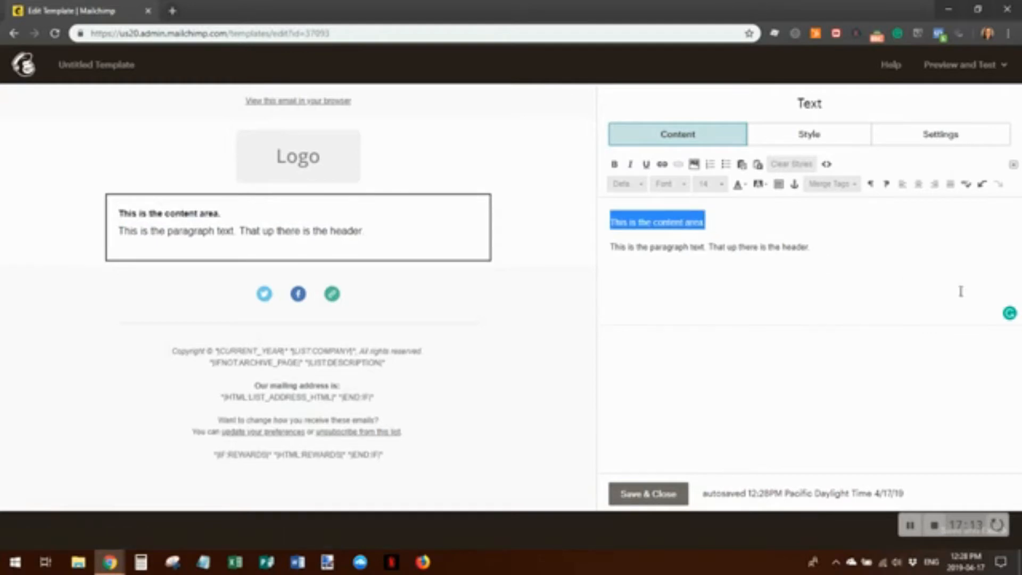
Choose a font for the heading and add an empty line below the paragraph
{"action": "left_click", "coordinate": [684, 184]}
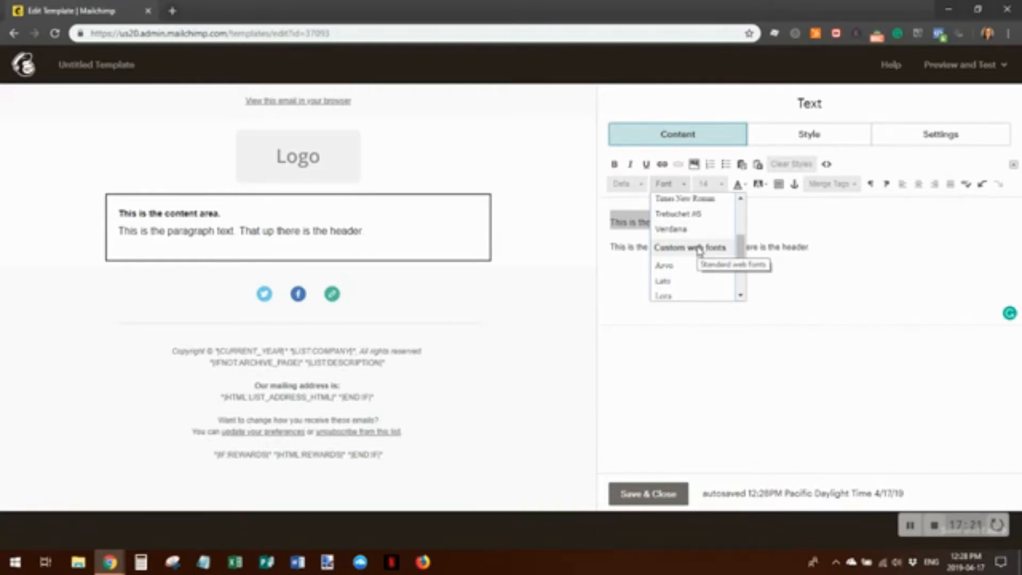
{"action": "scroll", "coordinate": [699, 250], "scroll_direction": "down", "scroll_amount": 5}
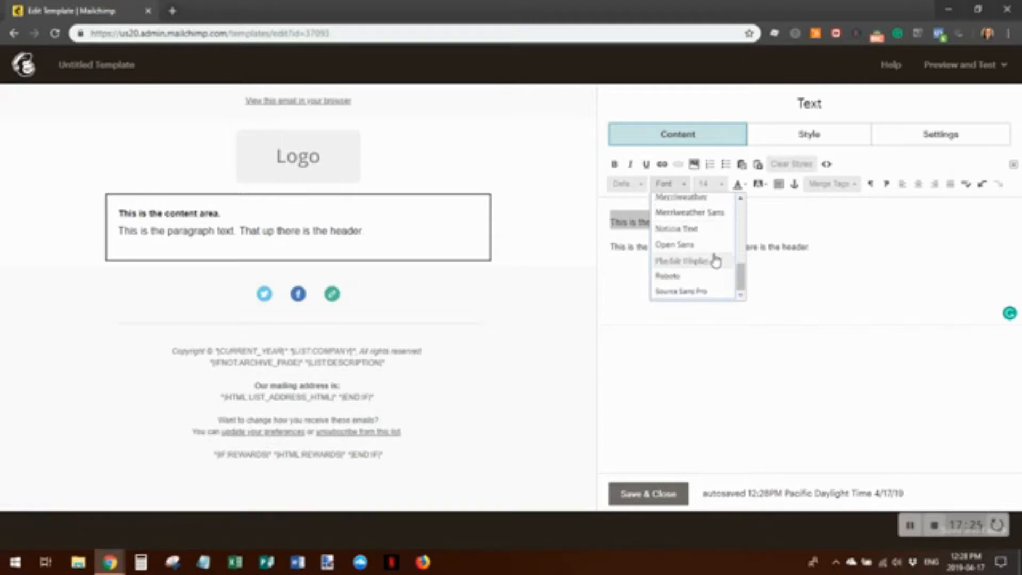
{"action": "scroll", "coordinate": [706, 271], "scroll_direction": "up", "scroll_amount": 2}
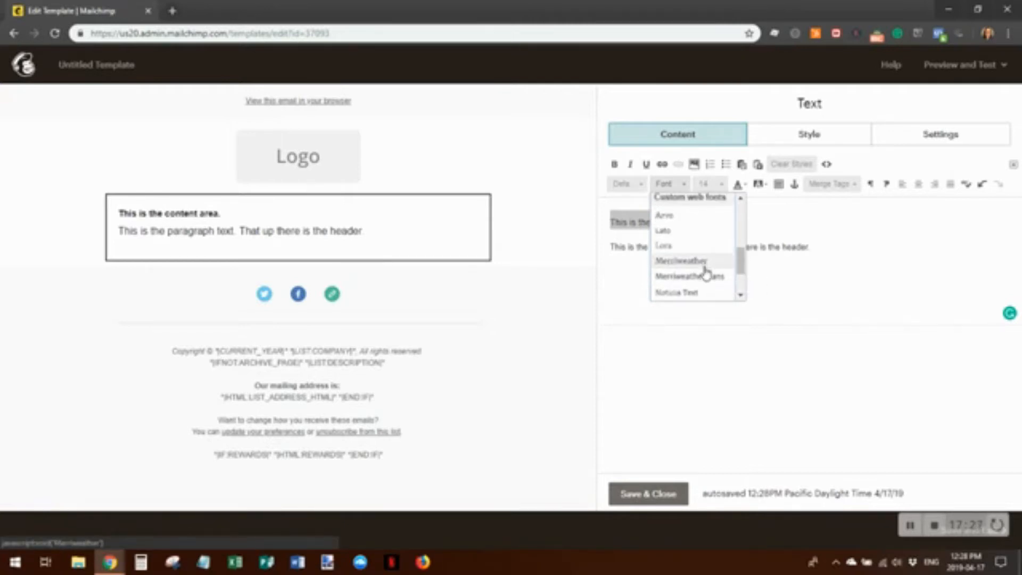
{"action": "scroll", "coordinate": [706, 272], "scroll_direction": "up", "scroll_amount": 2}
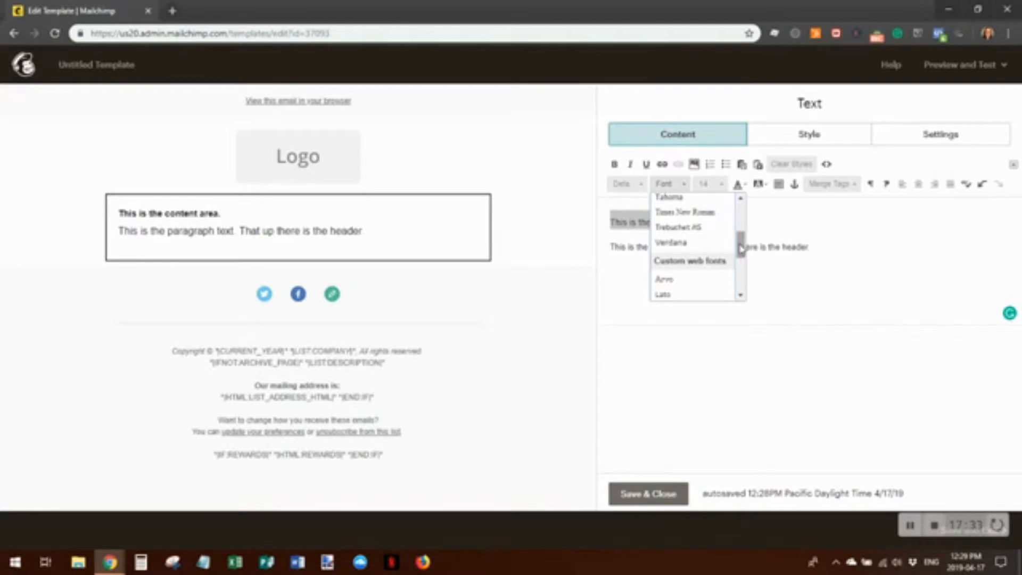
{"action": "left_click_drag", "start_coordinate": [741, 249], "coordinate": [745, 284]}
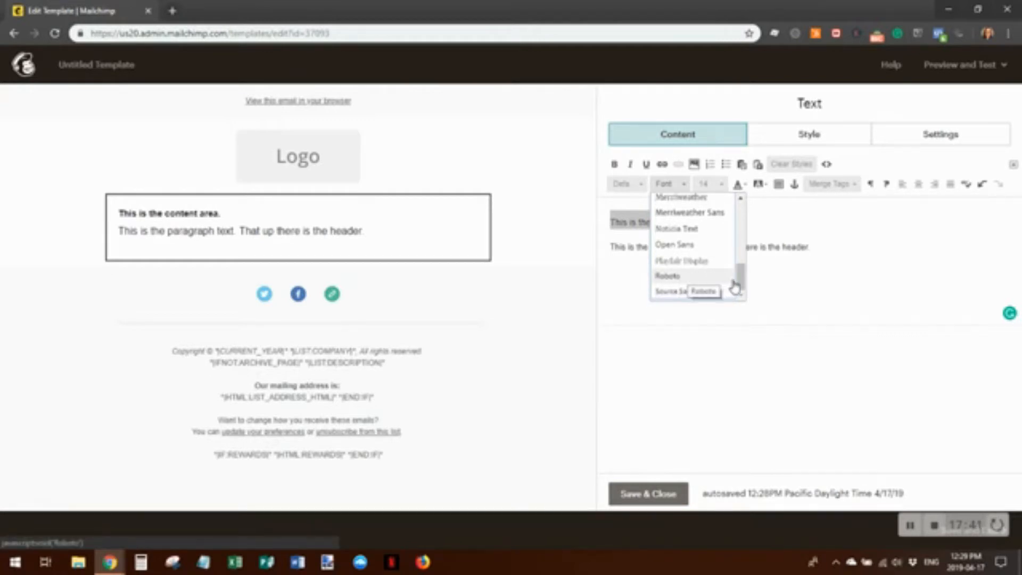
{"action": "scroll", "coordinate": [735, 288], "scroll_direction": "up", "scroll_amount": 5}
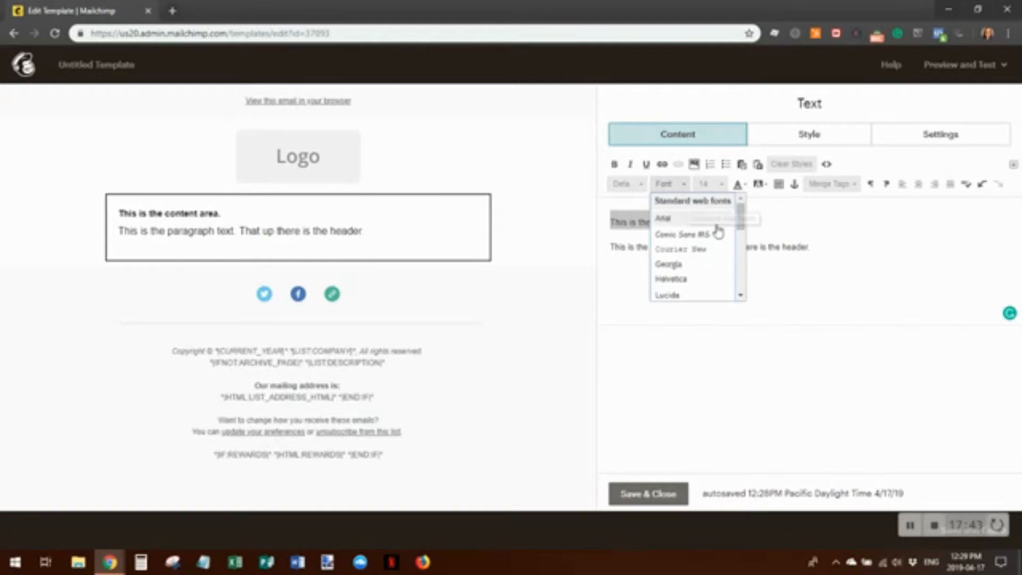
{"action": "mouse_move", "coordinate": [741, 217]}
{"action": "left_mouse_down"}
{"action": "mouse_move", "coordinate": [741, 282]}
{"action": "mouse_move", "coordinate": [743, 210]}
{"action": "left_mouse_up"}
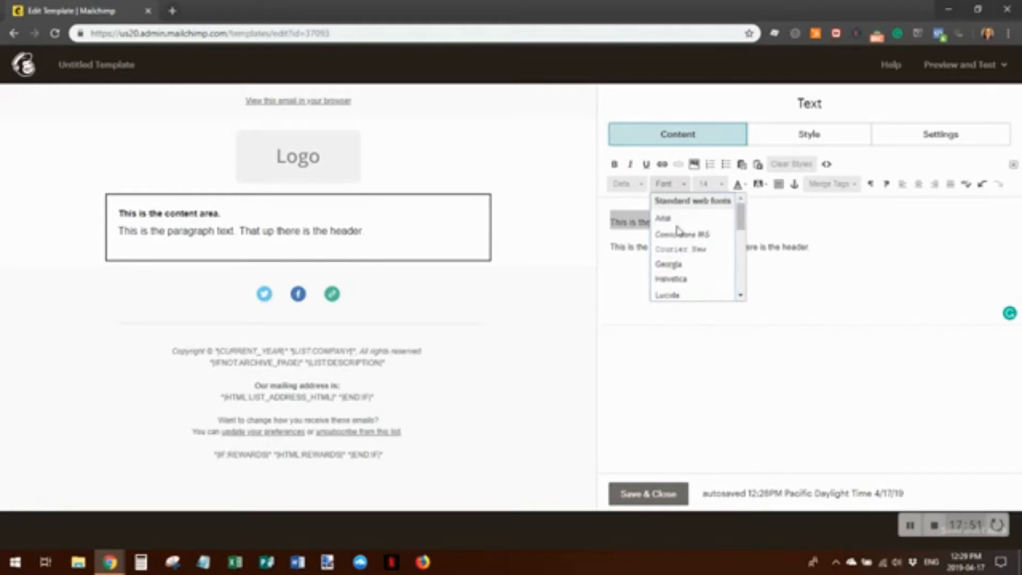
{"action": "left_click", "coordinate": [672, 219]}
{"action": "left_click", "coordinate": [736, 274]}
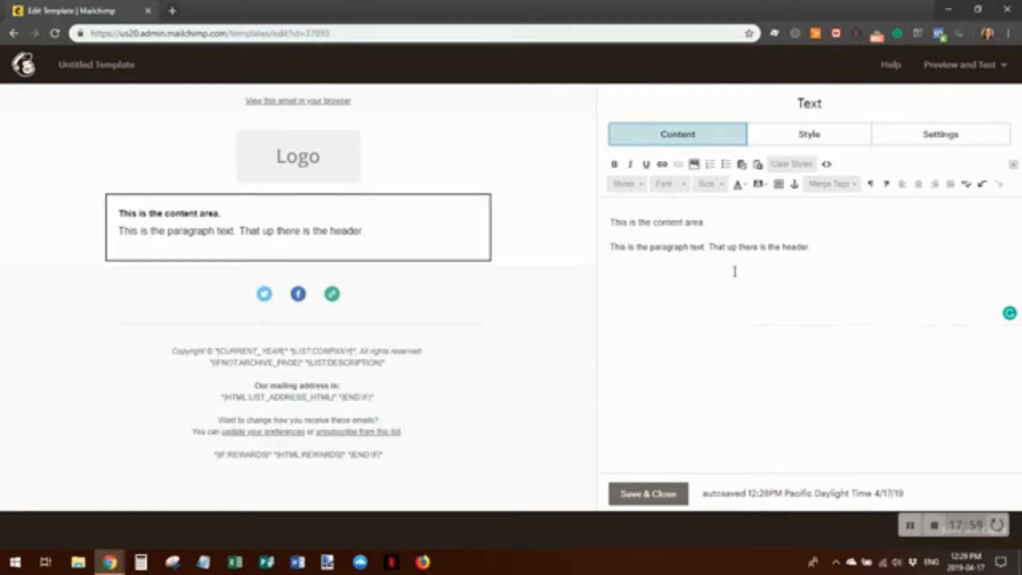
{"action": "key", "text": "Return"}
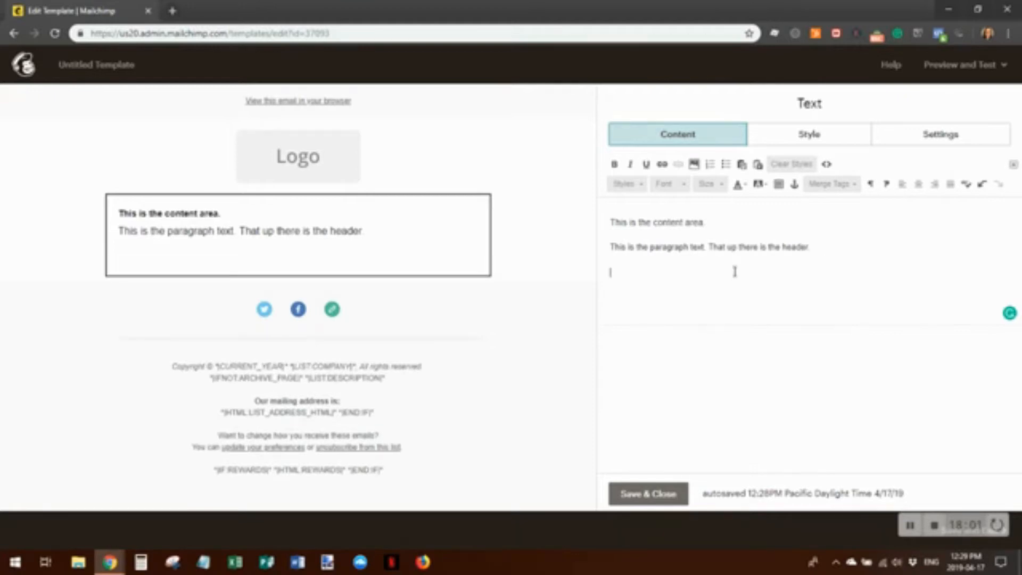
Browse the Merge Tags list, then close it without inserting a tag
{"action": "left_click", "coordinate": [855, 186]}
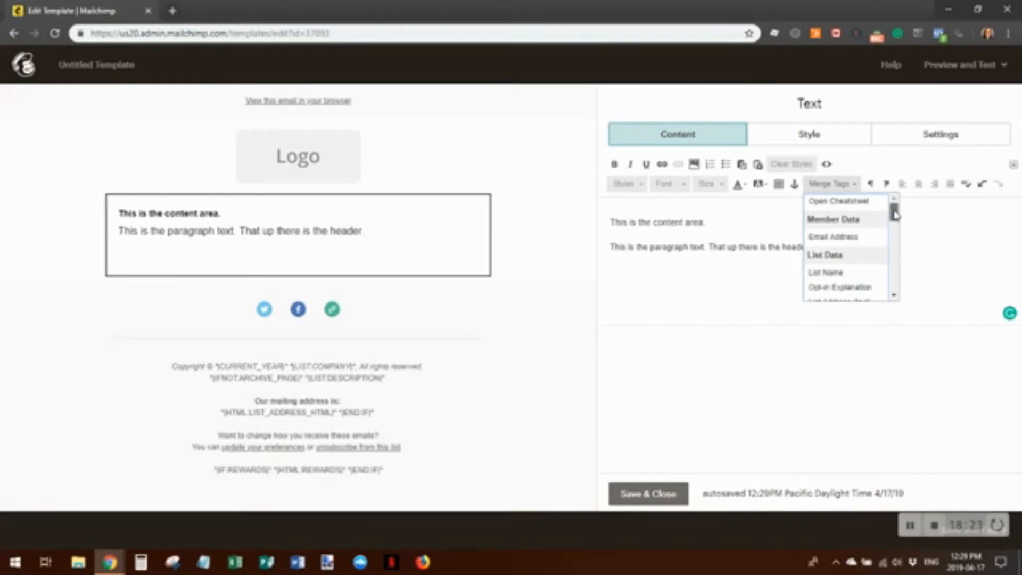
{"action": "mouse_move", "coordinate": [895, 213]}
{"action": "left_mouse_down"}
{"action": "mouse_move", "coordinate": [897, 294]}
{"action": "mouse_move", "coordinate": [901, 212]}
{"action": "left_mouse_up"}
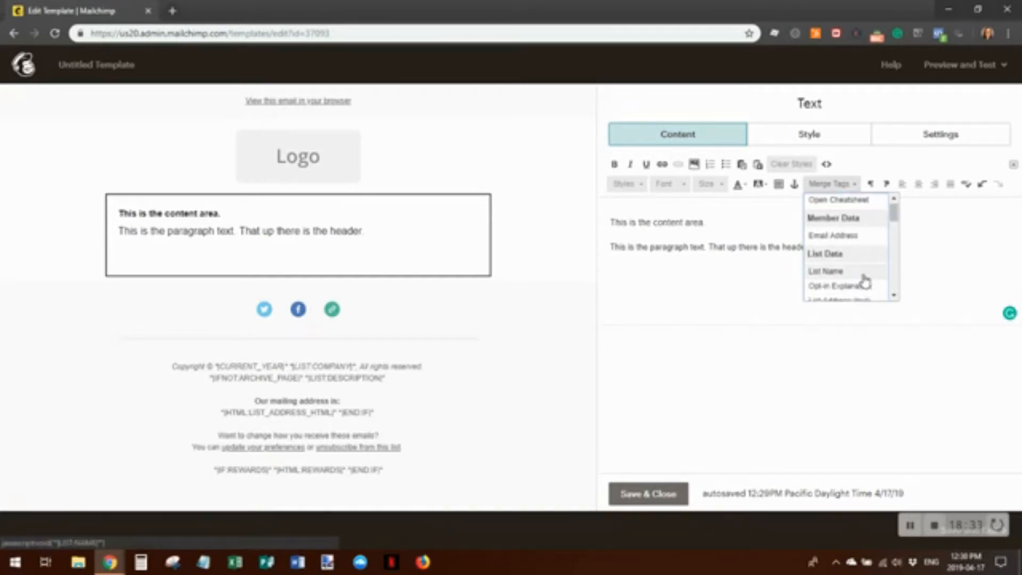
{"action": "scroll", "coordinate": [865, 277], "scroll_direction": "down", "scroll_amount": 1}
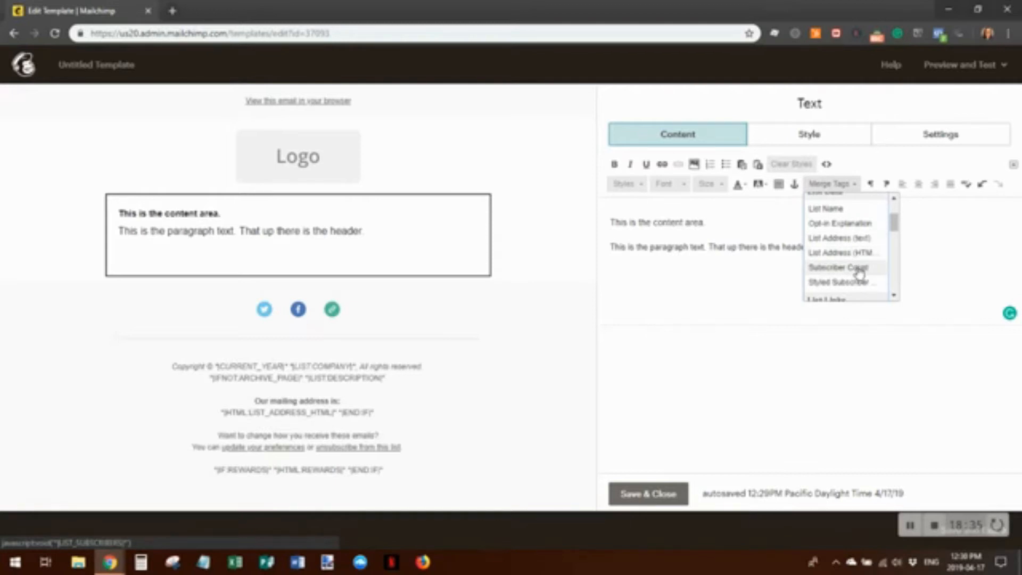
{"action": "scroll", "coordinate": [861, 271], "scroll_direction": "down", "scroll_amount": 1}
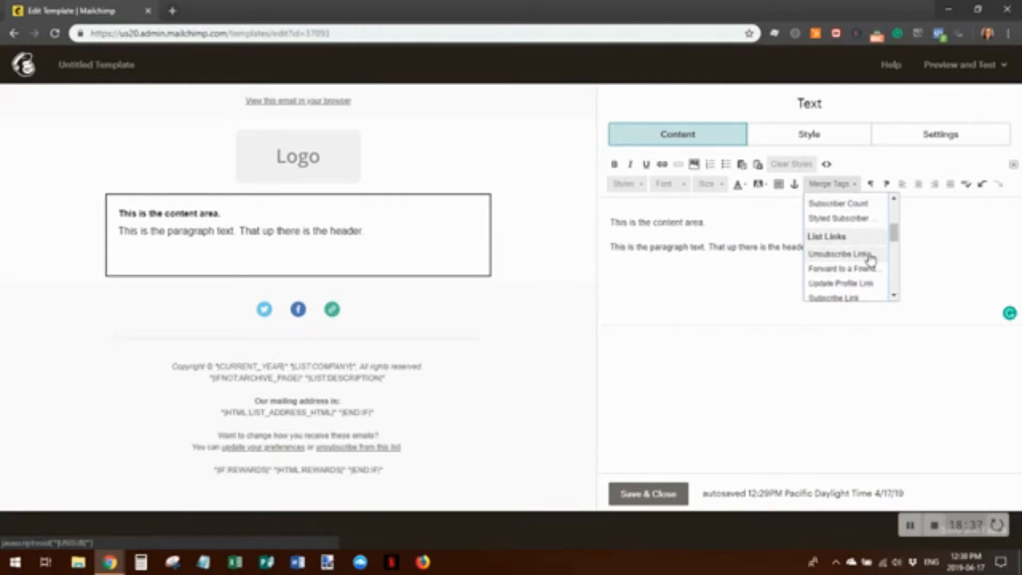
{"action": "scroll", "coordinate": [869, 259], "scroll_direction": "down", "scroll_amount": 1}
{"action": "scroll", "coordinate": [870, 265], "scroll_direction": "down", "scroll_amount": 1}
{"action": "scroll", "coordinate": [867, 284], "scroll_direction": "down", "scroll_amount": 2}
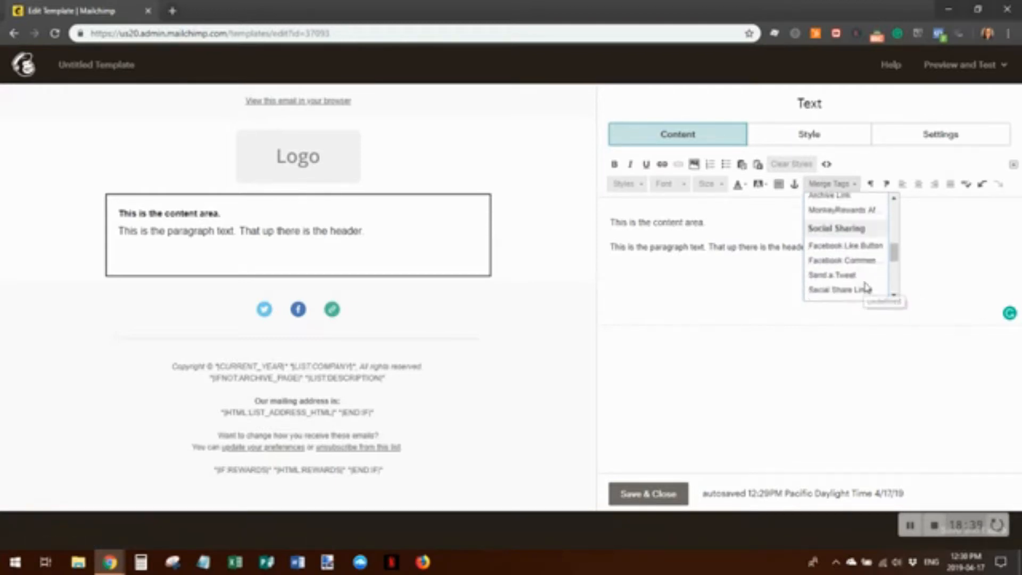
{"action": "left_click_drag", "start_coordinate": [893, 255], "coordinate": [896, 200]}
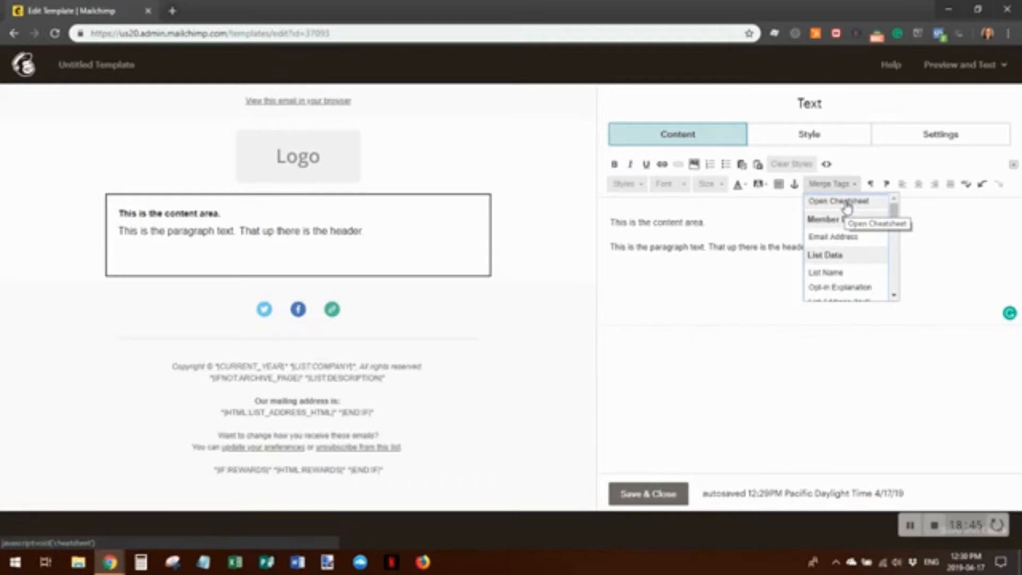
{"action": "left_click", "coordinate": [660, 268]}
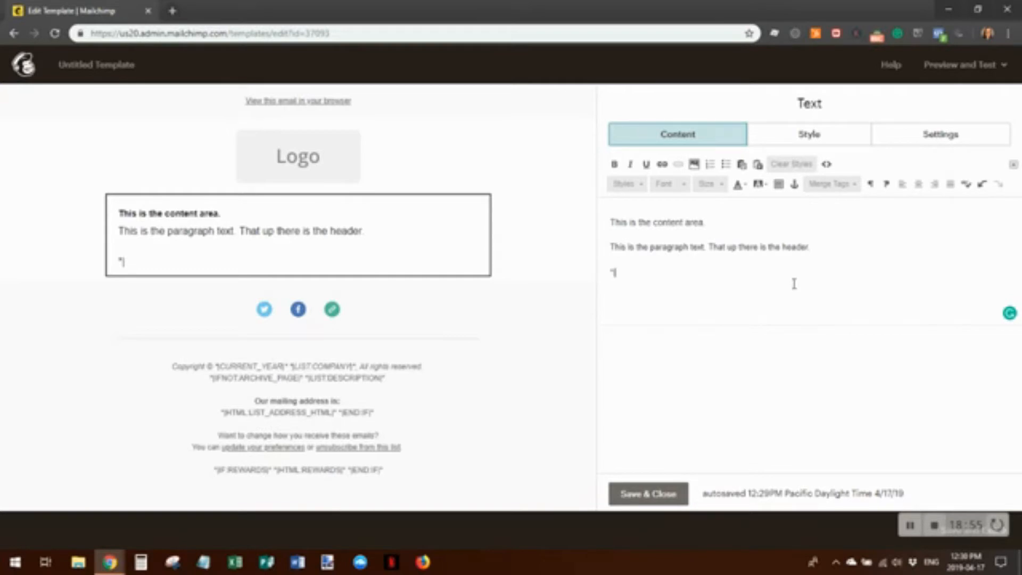
Complete the *|FNAME|* merge tag and type 'How do you like this email I created for you', fixing typos
{"action": "key", "text": "BackSpace"}
{"action": "type", "text": "AM"}
{"action": "key", "text": "BackSpace"}
{"action": "type", "text": "NAME|"}
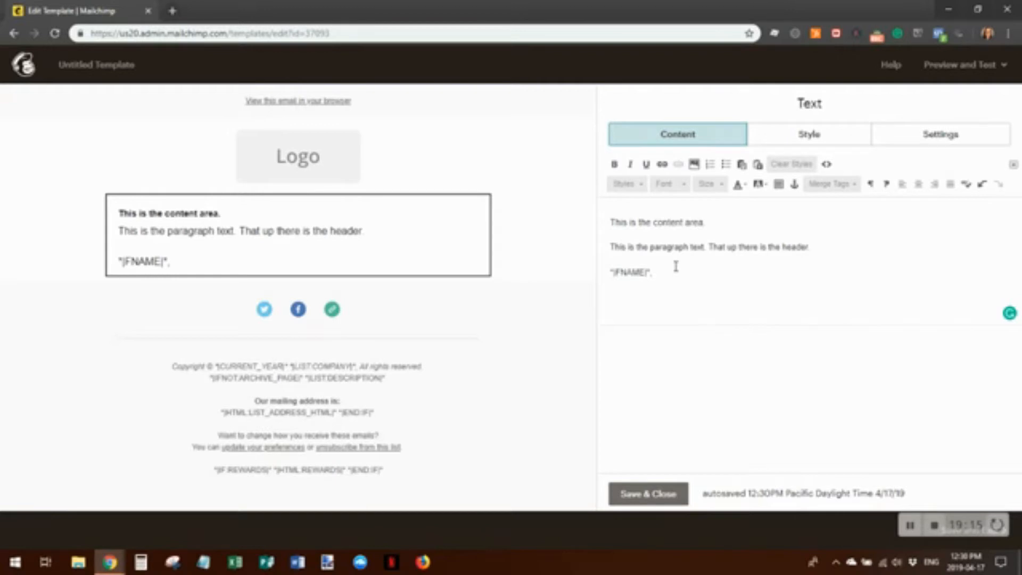
{"action": "type", "text": "Havw do you like t"}
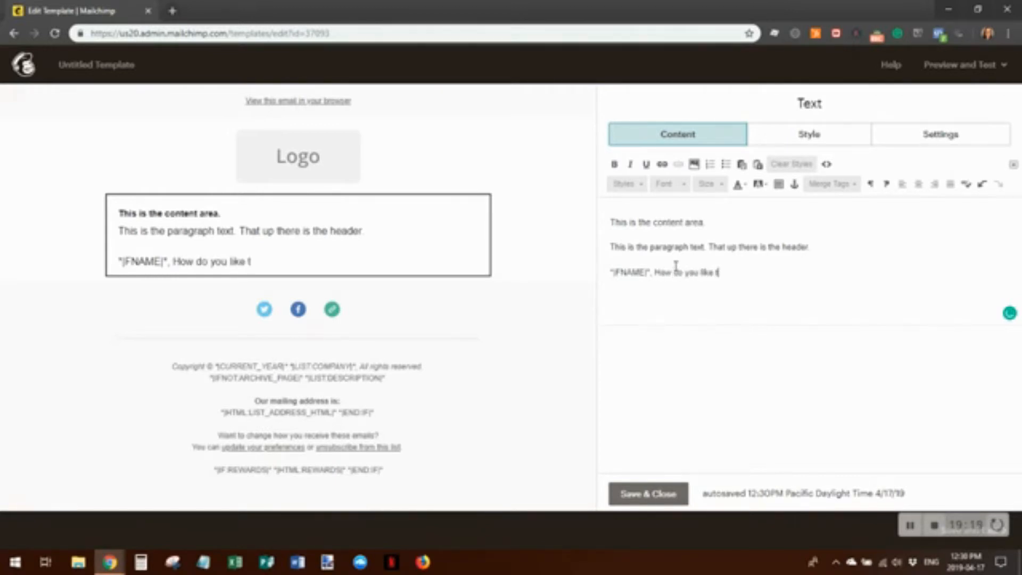
{"action": "type", "text": "his email !cret"}
{"action": "type", "text": "ated for you?"}
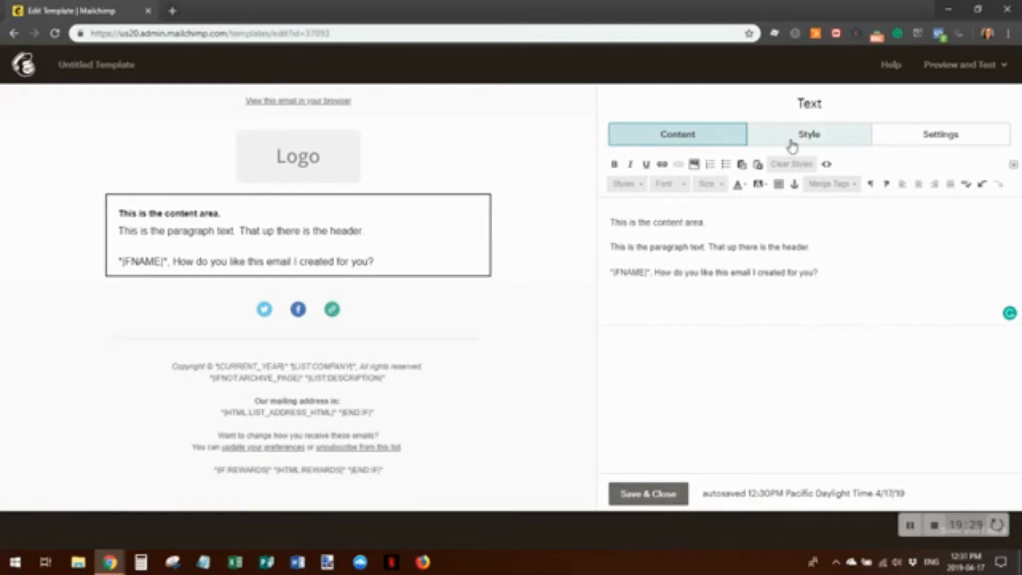
In the text block's Style settings, leave Font as Not specified and set Line height to Double space
{"action": "left_click", "coordinate": [810, 136]}
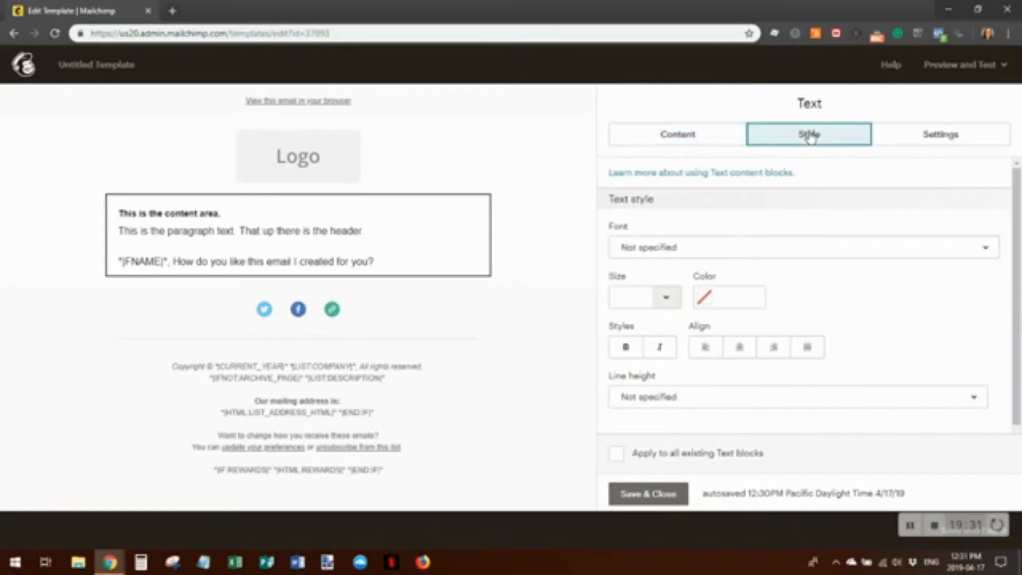
{"action": "left_click", "coordinate": [707, 248]}
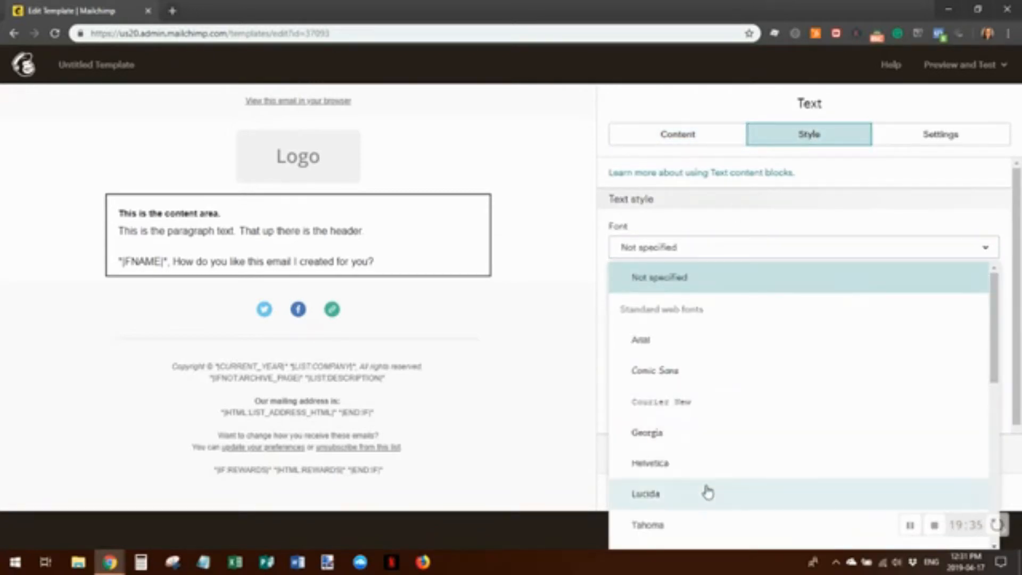
{"action": "left_click", "coordinate": [991, 256]}
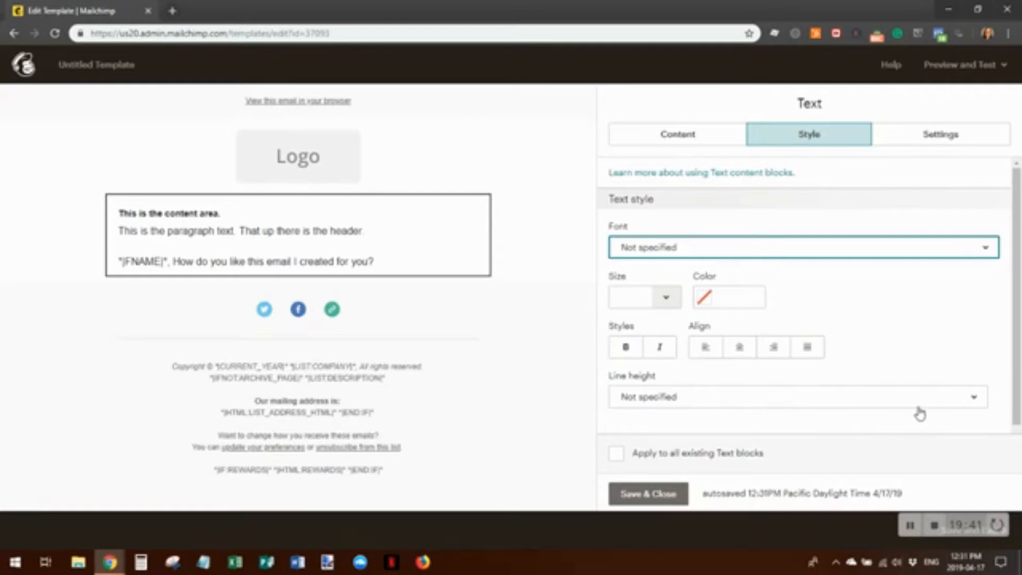
{"action": "left_click", "coordinate": [980, 400]}
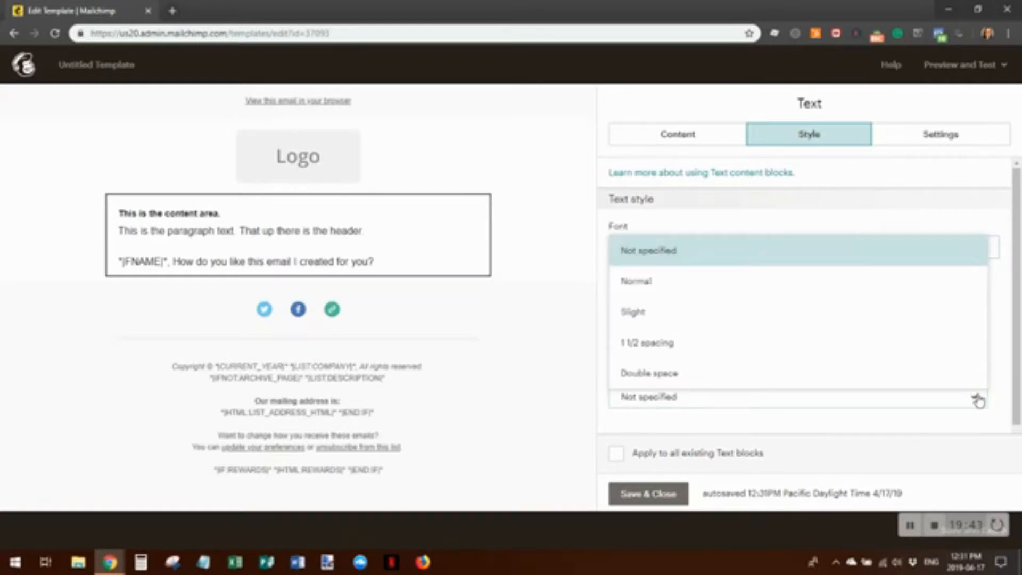
{"action": "left_click", "coordinate": [658, 374]}
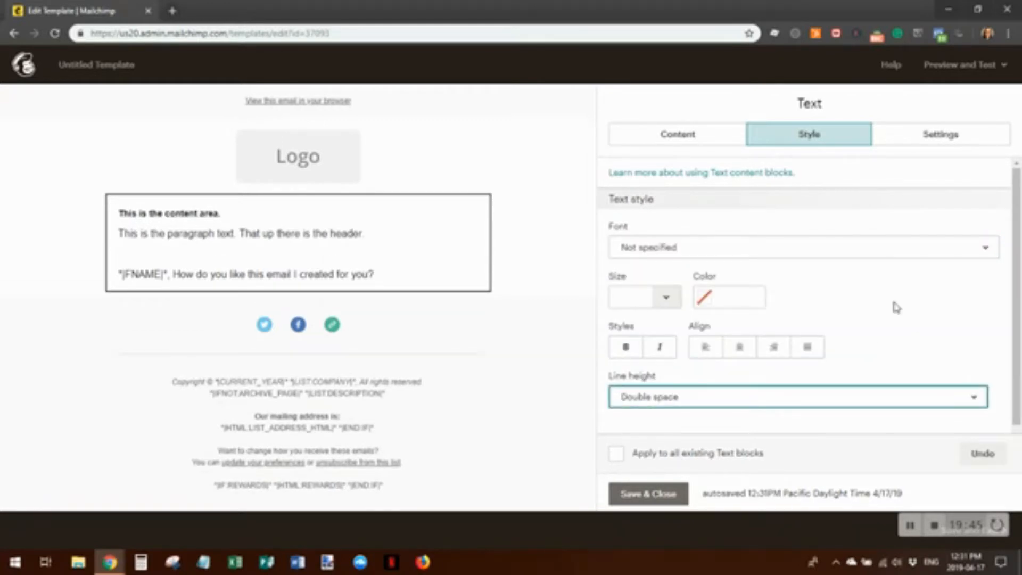
{"action": "scroll", "coordinate": [934, 290], "scroll_direction": "down", "scroll_amount": 1}
{"action": "scroll", "coordinate": [926, 338], "scroll_direction": "up", "scroll_amount": 1}
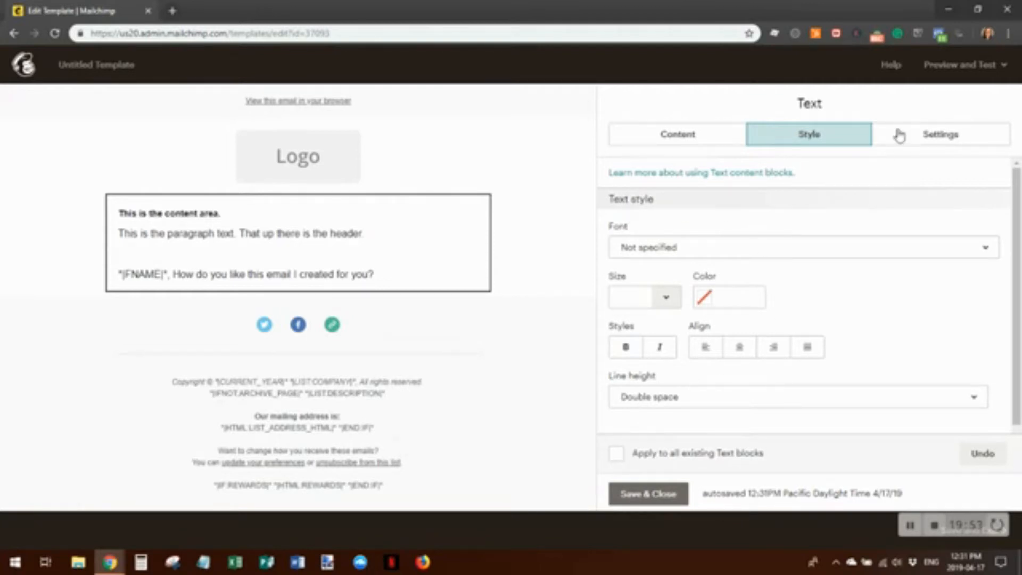
{"action": "mouse_move", "coordinate": [305, 246]}
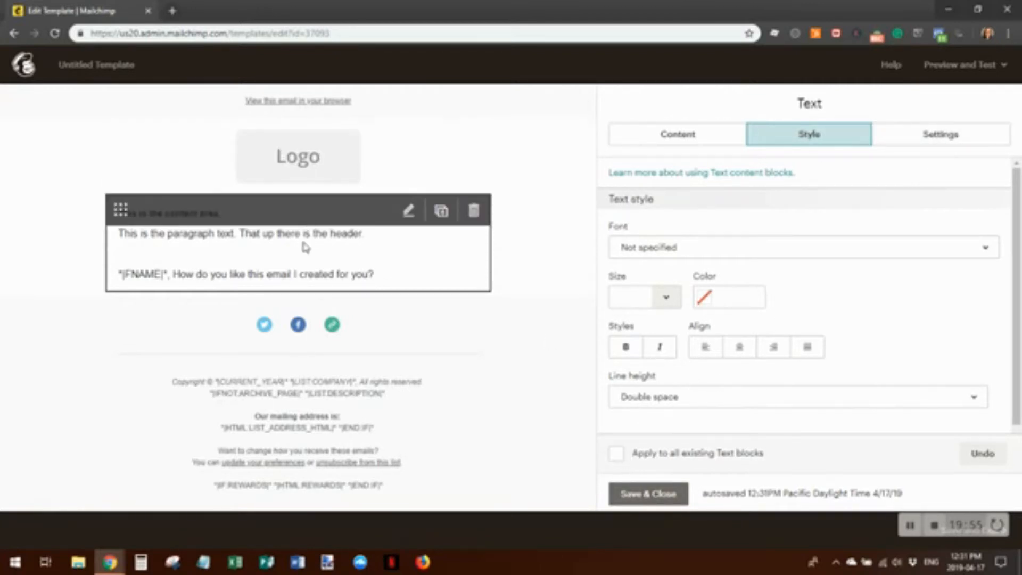
{"action": "left_click", "coordinate": [966, 144]}
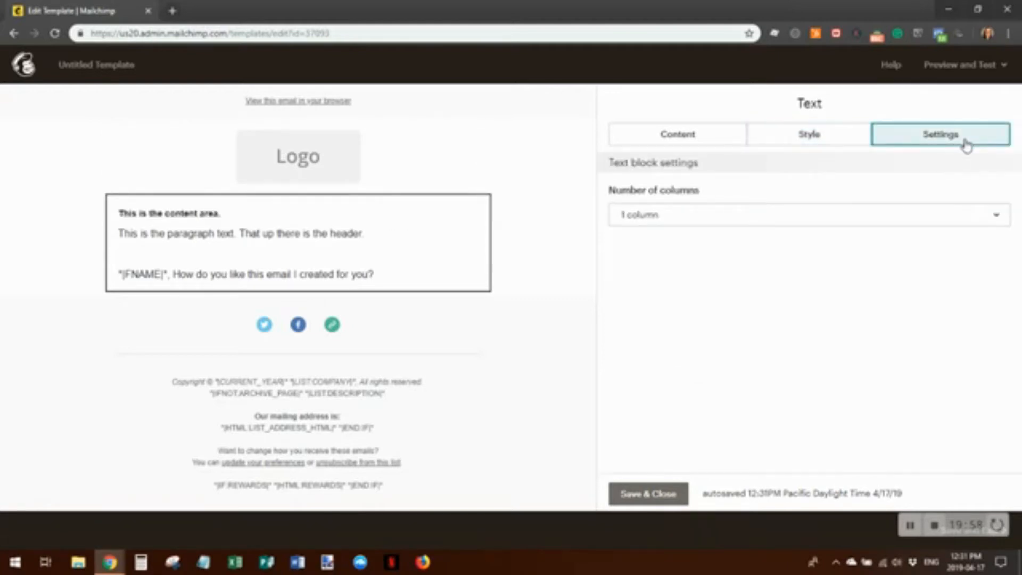
{"action": "left_click", "coordinate": [654, 137]}
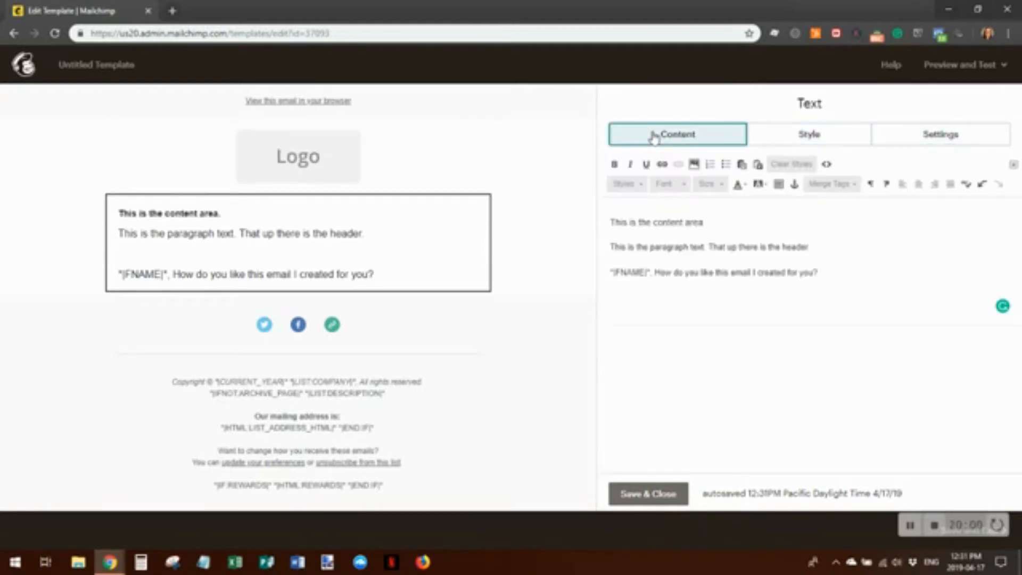
Save the text block and drop a Boxed Text block below the greeting line
{"action": "left_click", "coordinate": [646, 495]}
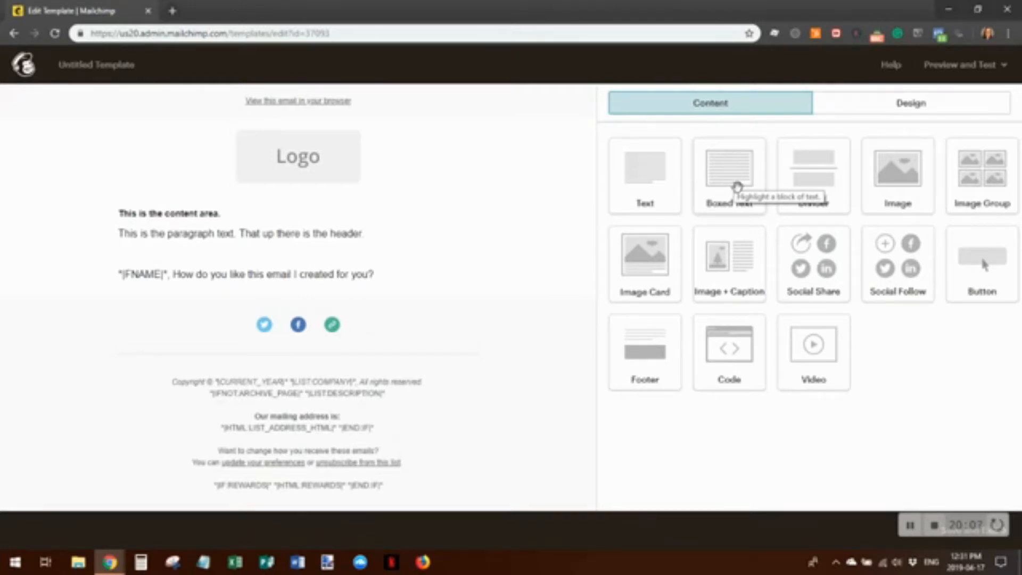
{"action": "left_click_drag", "start_coordinate": [737, 170], "coordinate": [285, 298]}
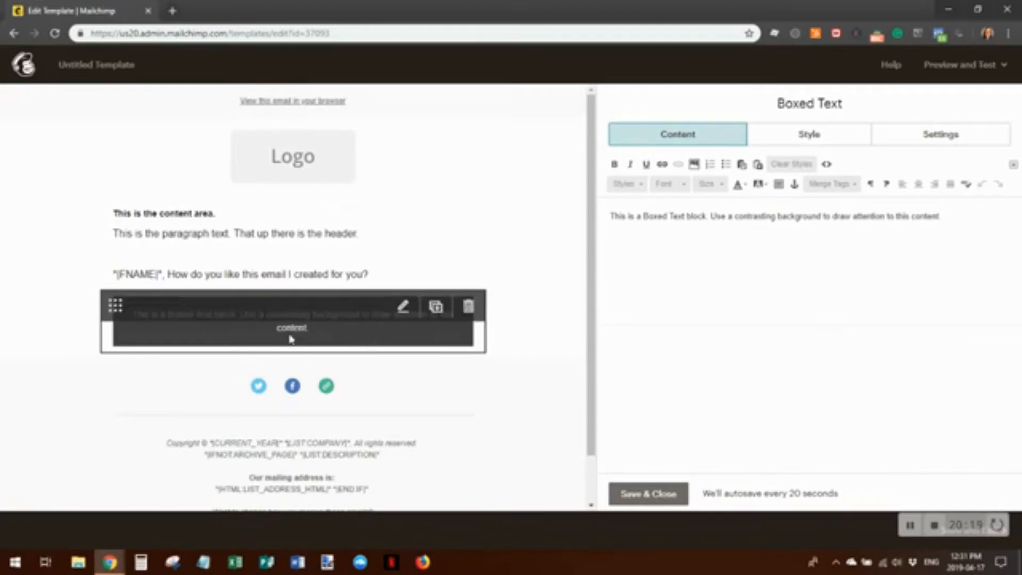
{"action": "left_click", "coordinate": [809, 140]}
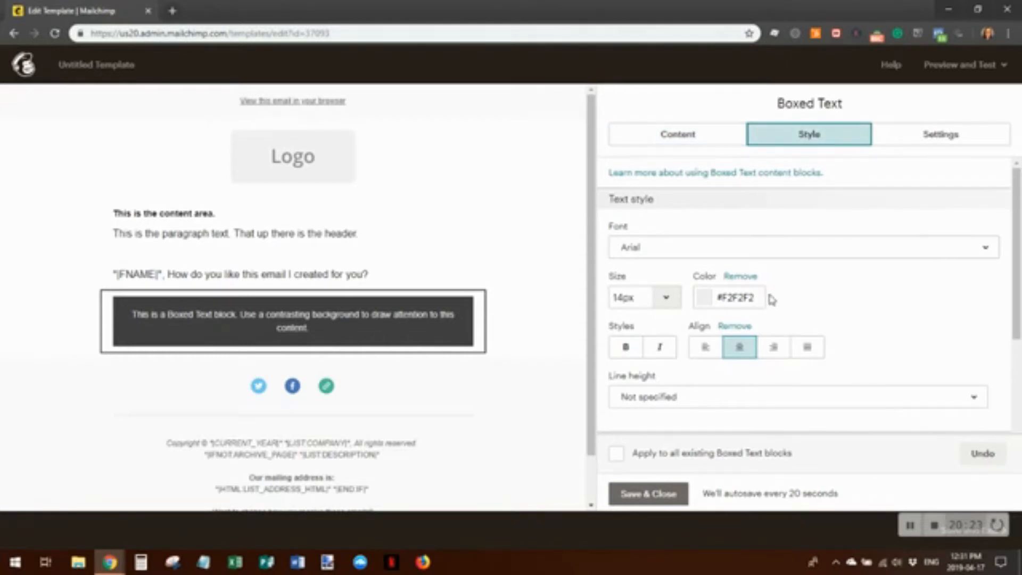
{"action": "scroll", "coordinate": [870, 256], "scroll_direction": "down", "scroll_amount": 3}
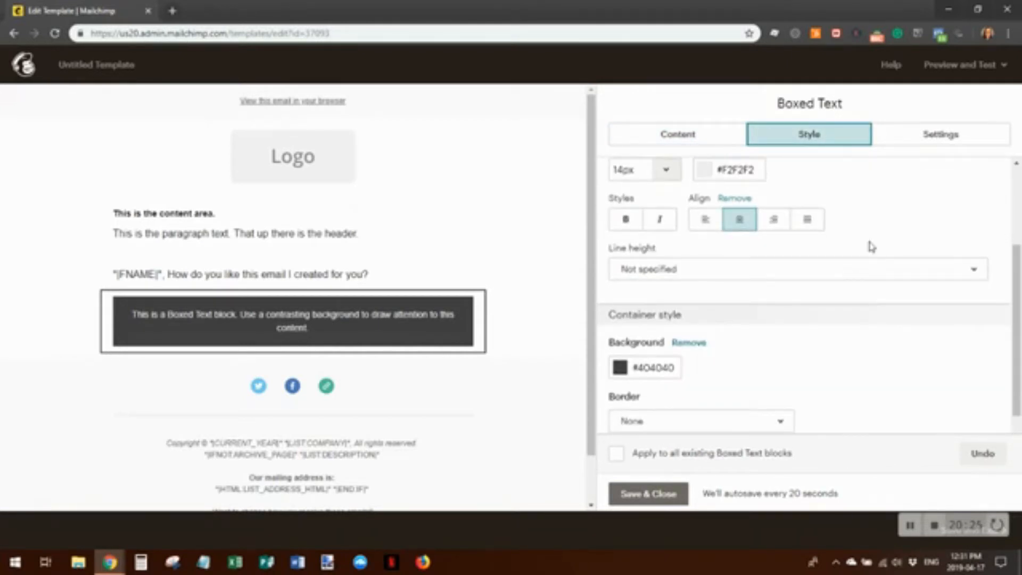
Set the boxed text background to #05427a, apply it to all boxed text, and save
{"action": "left_click", "coordinate": [620, 346]}
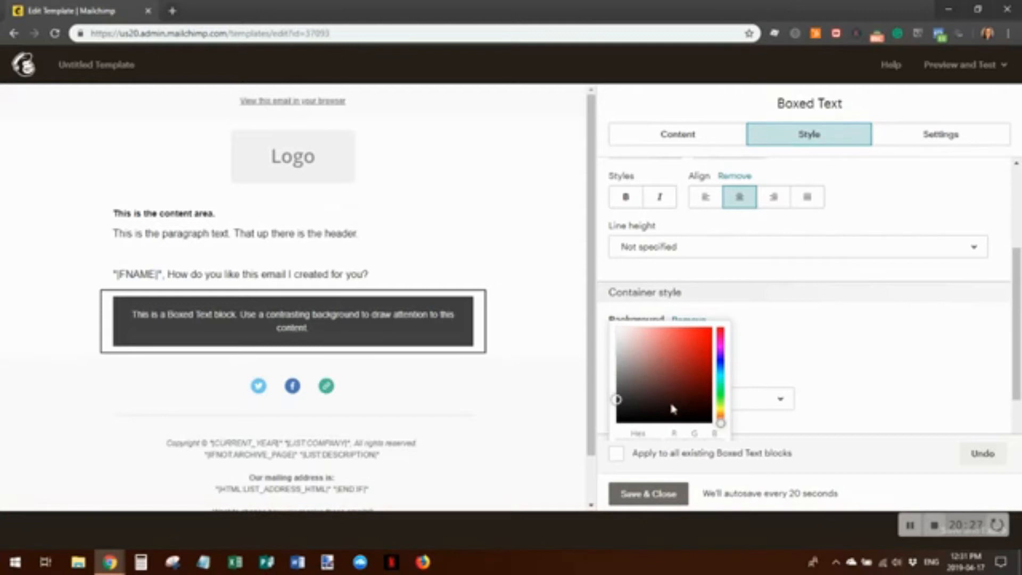
{"action": "scroll", "coordinate": [708, 355], "scroll_direction": "down", "scroll_amount": 1}
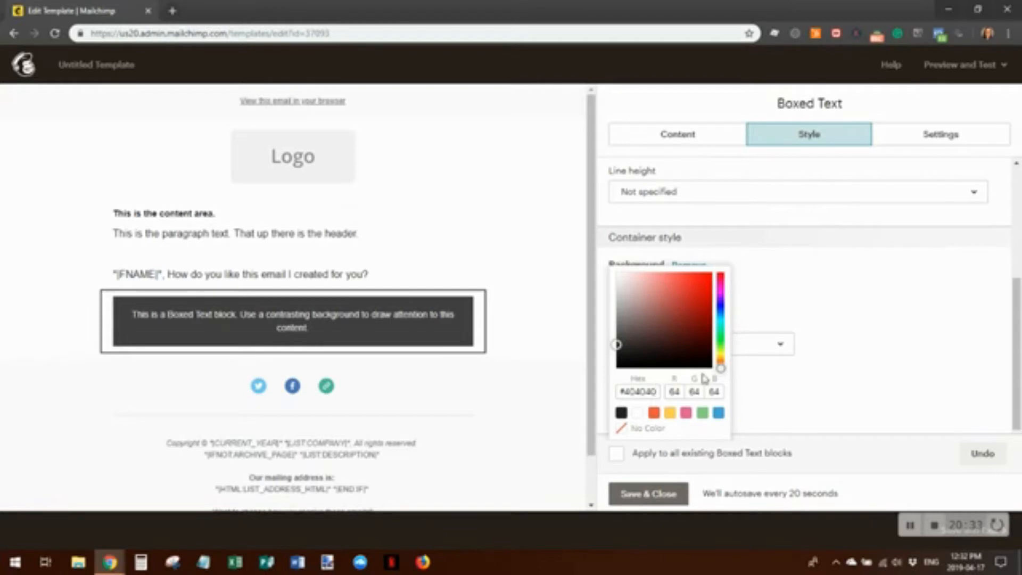
{"action": "left_click_drag", "start_coordinate": [662, 392], "coordinate": [610, 402]}
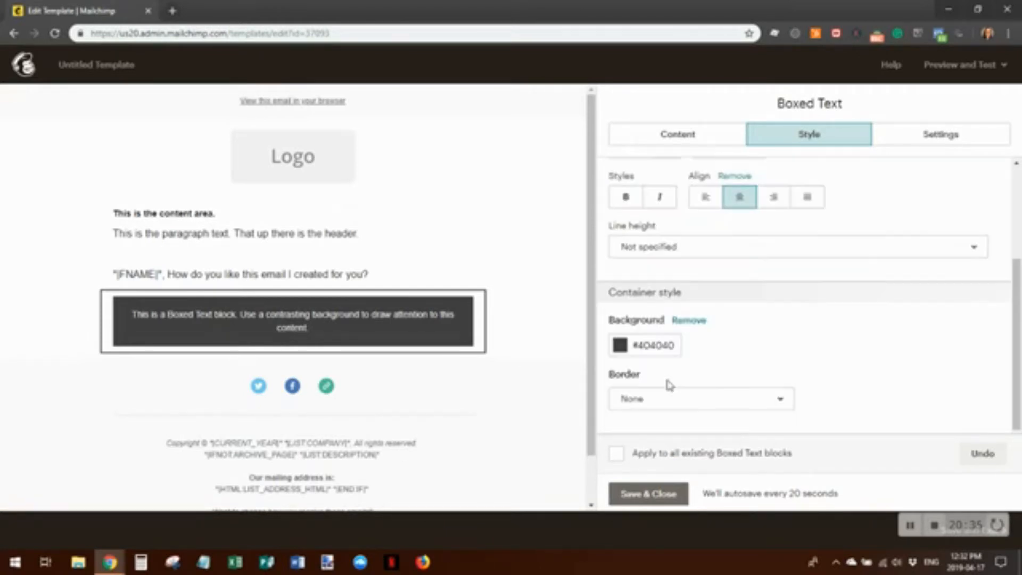
{"action": "left_click", "coordinate": [644, 391]}
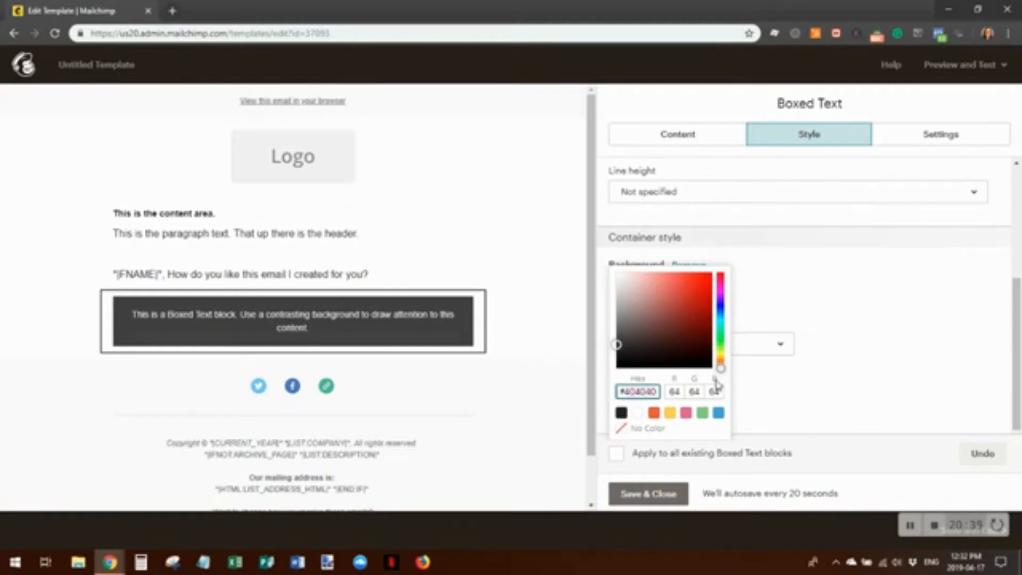
{"action": "type", "text": "#05427a"}
{"action": "key", "text": "Return"}
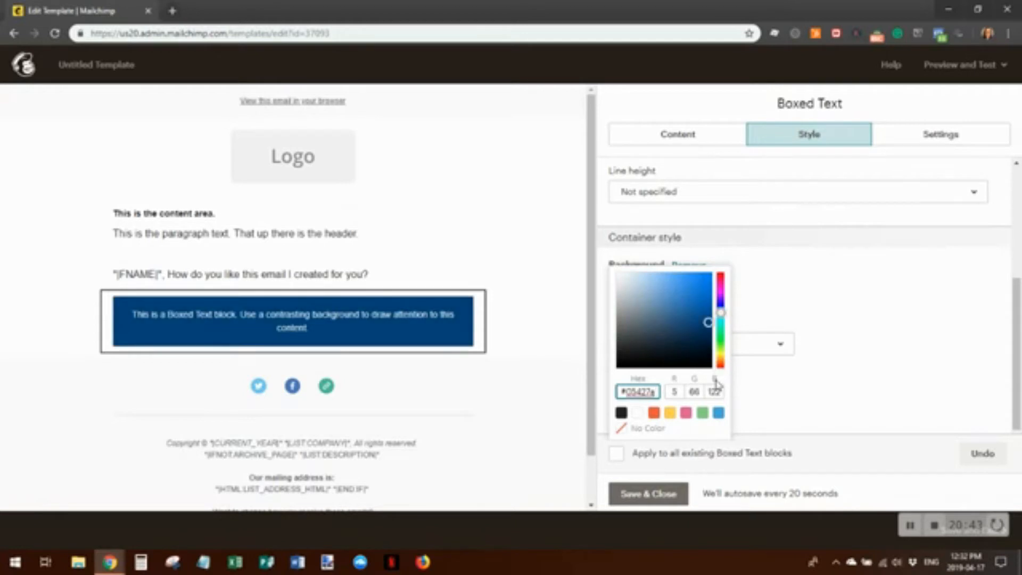
{"action": "left_click", "coordinate": [967, 287]}
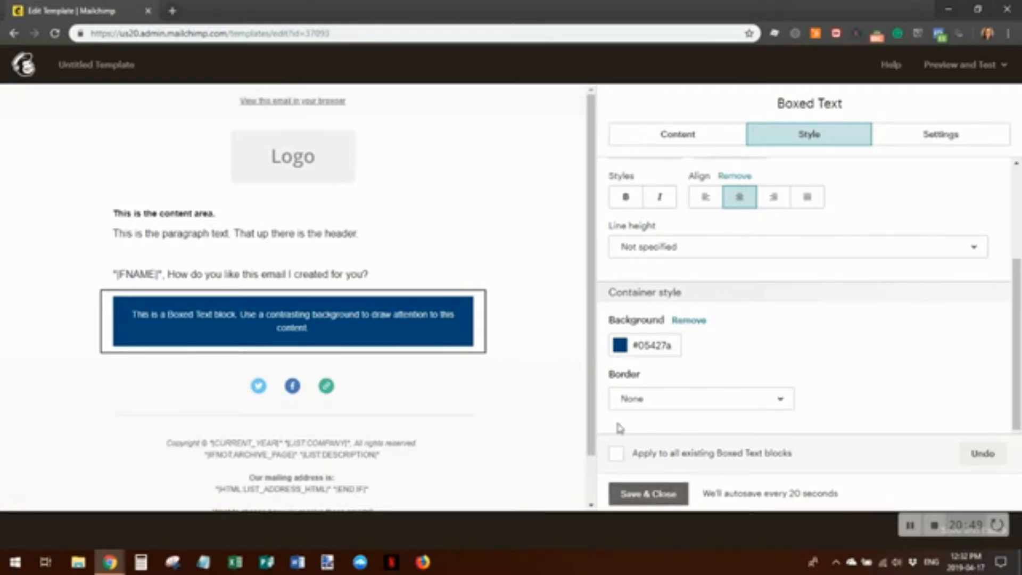
{"action": "left_click", "coordinate": [616, 453]}
{"action": "left_click", "coordinate": [646, 492]}
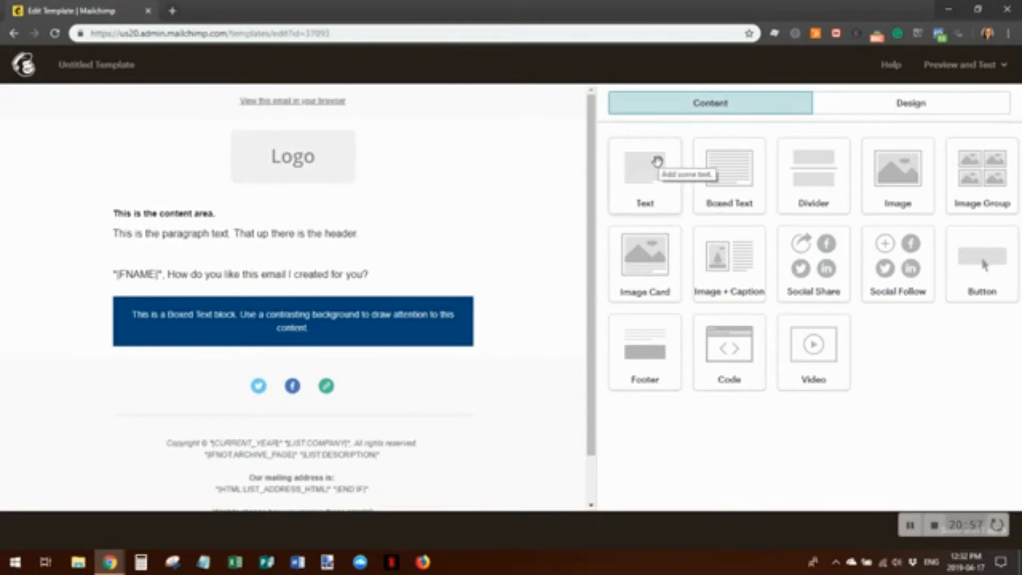
Drop a Divider block just below the greeting text and save it
{"action": "mouse_move", "coordinate": [243, 235]}
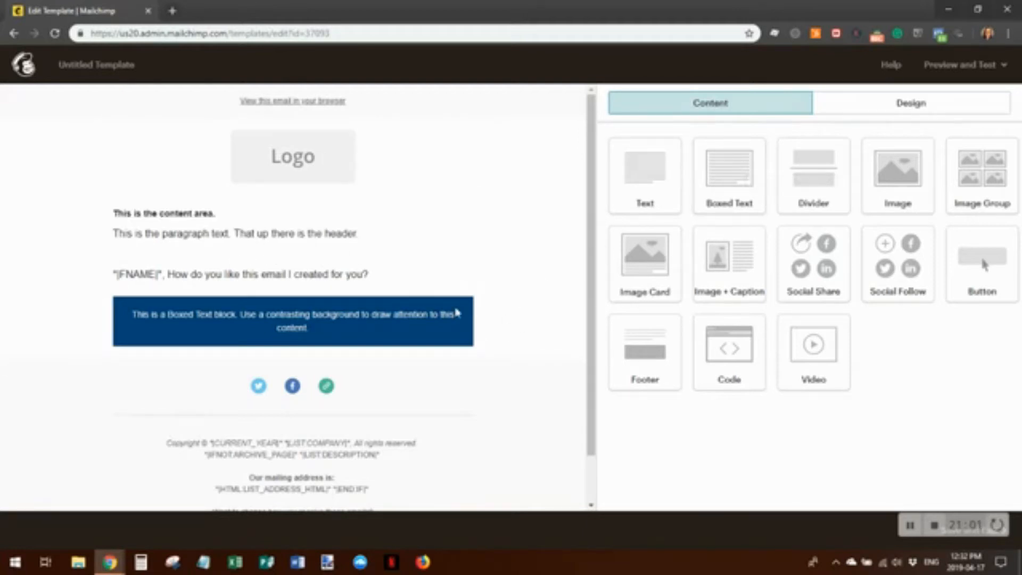
{"action": "mouse_move", "coordinate": [487, 335]}
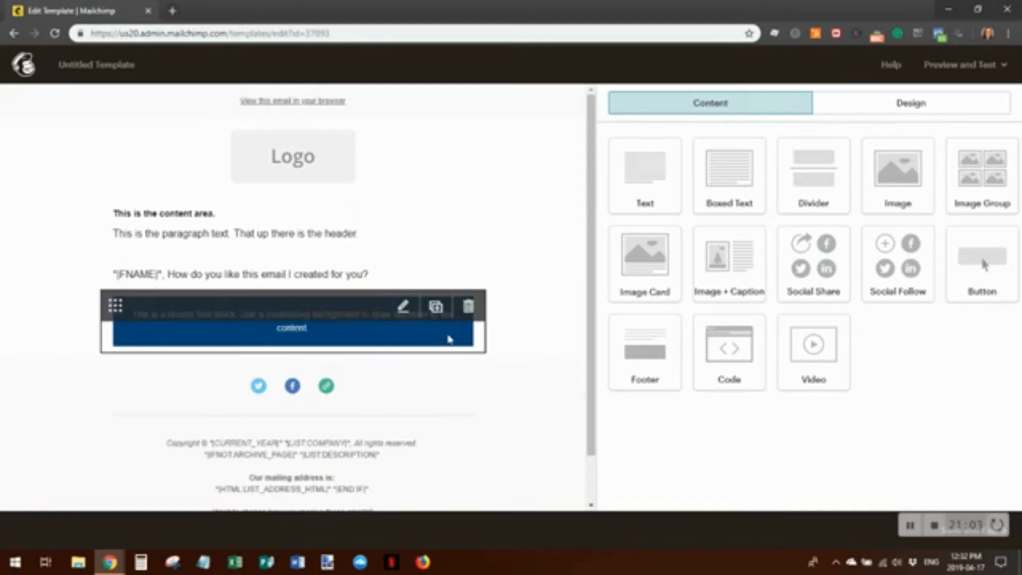
{"action": "left_click_drag", "start_coordinate": [810, 166], "coordinate": [320, 282]}
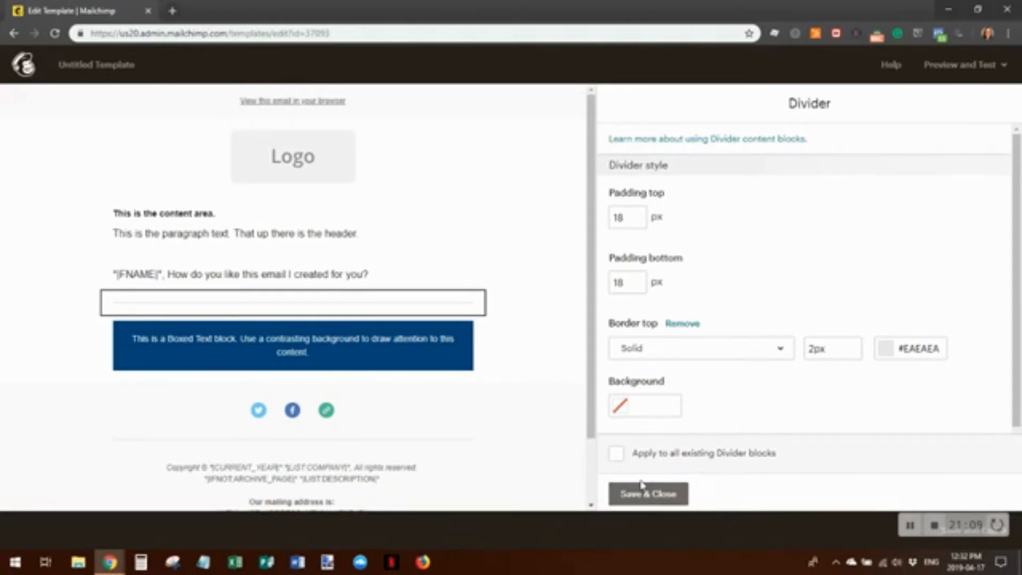
{"action": "left_click", "coordinate": [660, 493]}
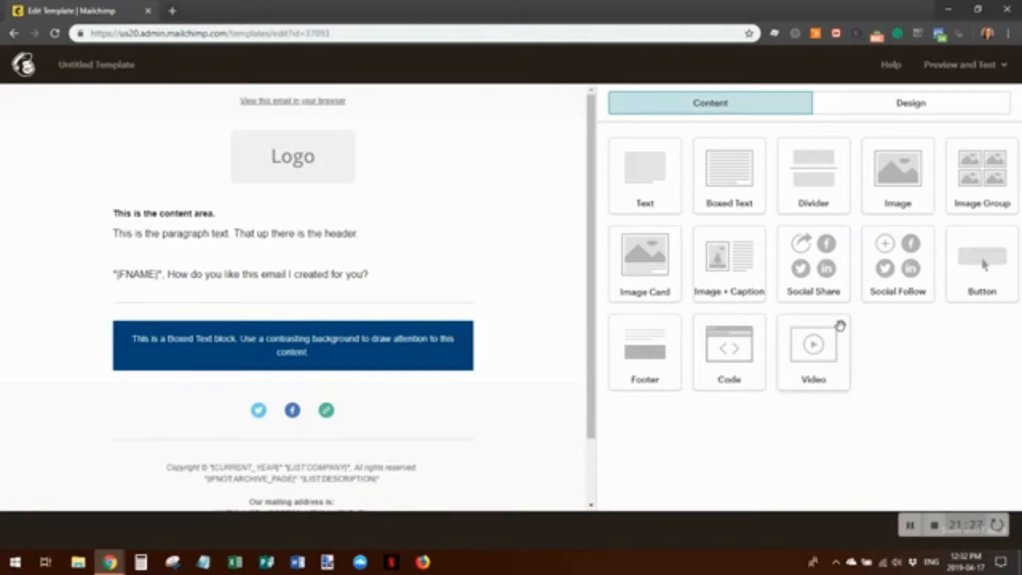
Place a Video block below the greeting, above the divider, and save it
{"action": "left_click_drag", "start_coordinate": [817, 358], "coordinate": [252, 294]}
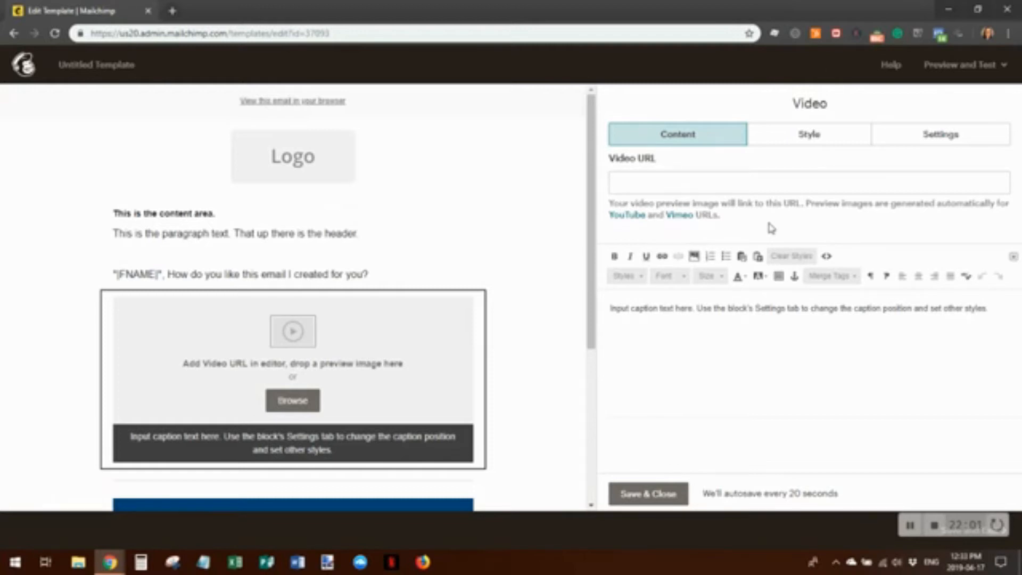
{"action": "left_click", "coordinate": [679, 499]}
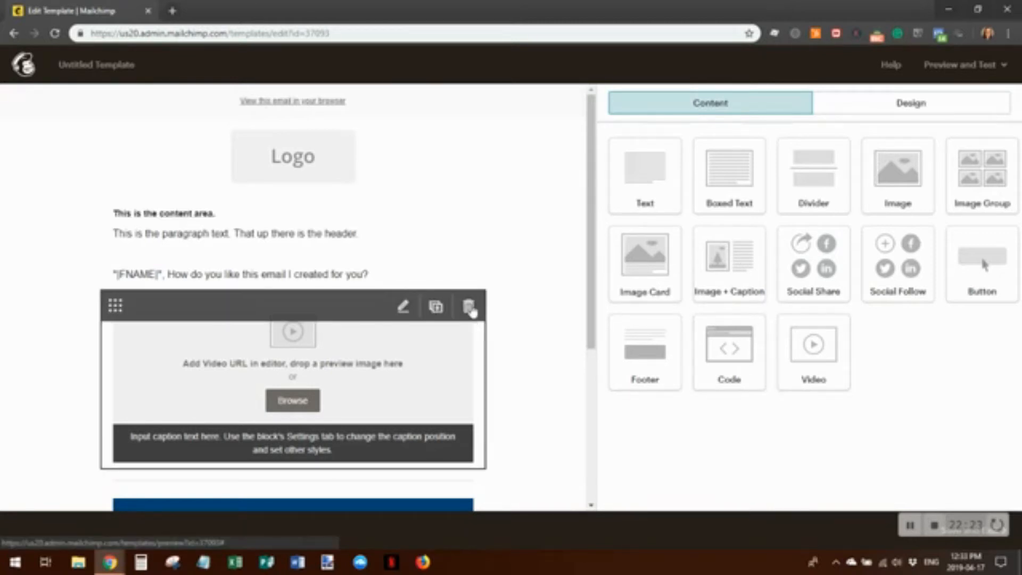
{"action": "left_click_drag", "start_coordinate": [591, 176], "coordinate": [602, 345]}
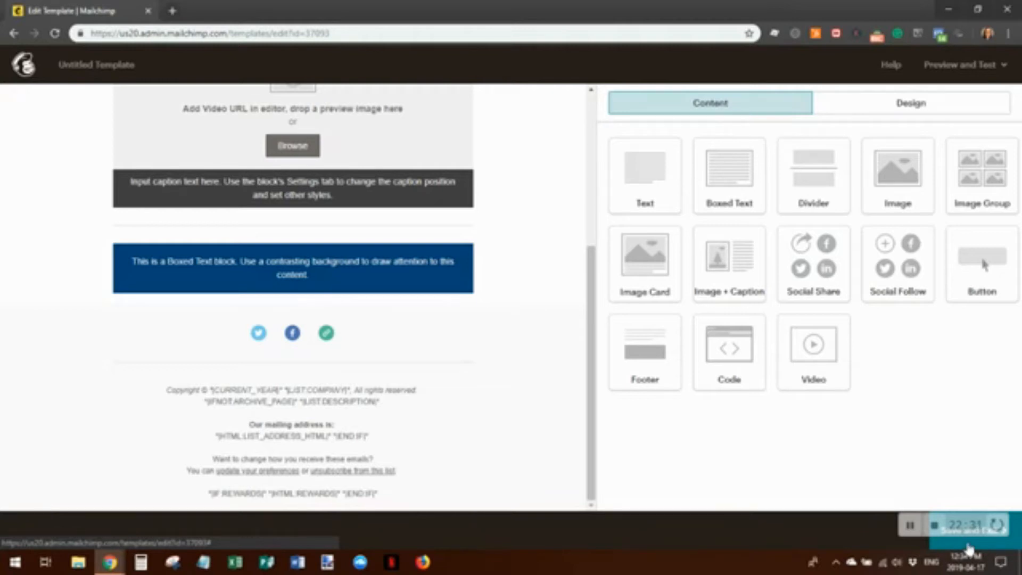
Save the email design as a template named 'Template 1' and exit the editor
{"action": "left_click", "coordinate": [970, 543]}
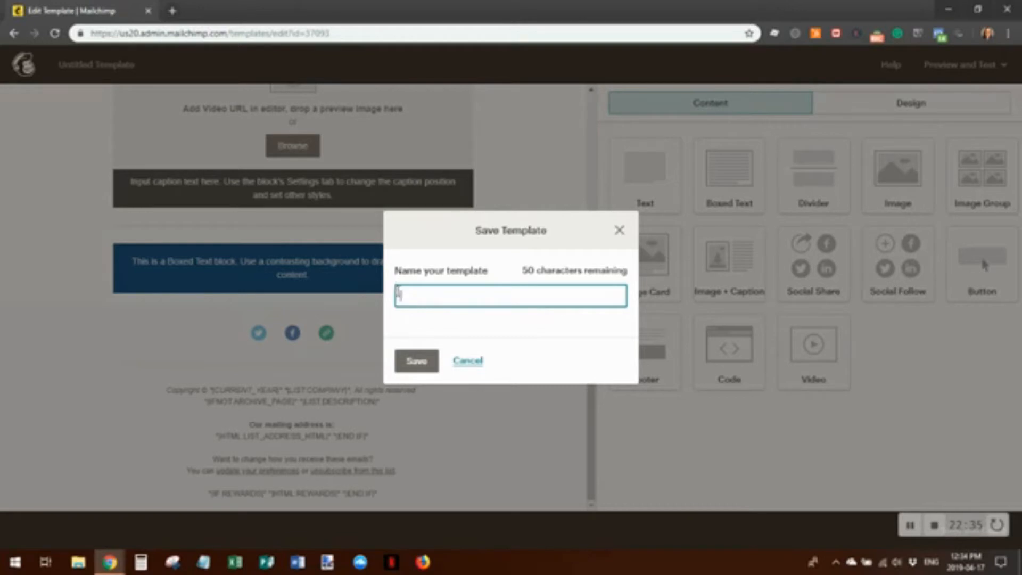
{"action": "type", "text": "Template 1"}
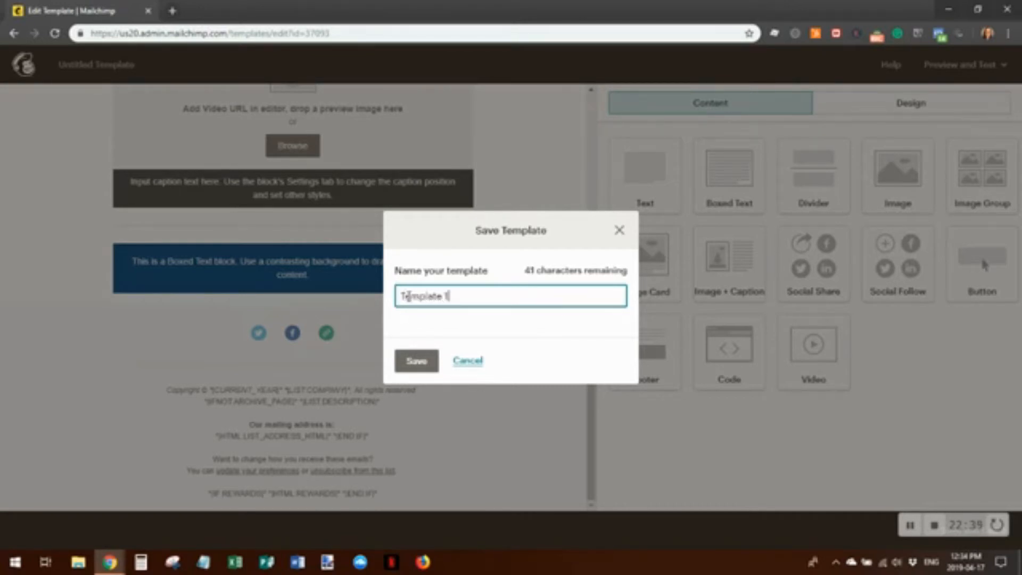
{"action": "left_click", "coordinate": [414, 364]}
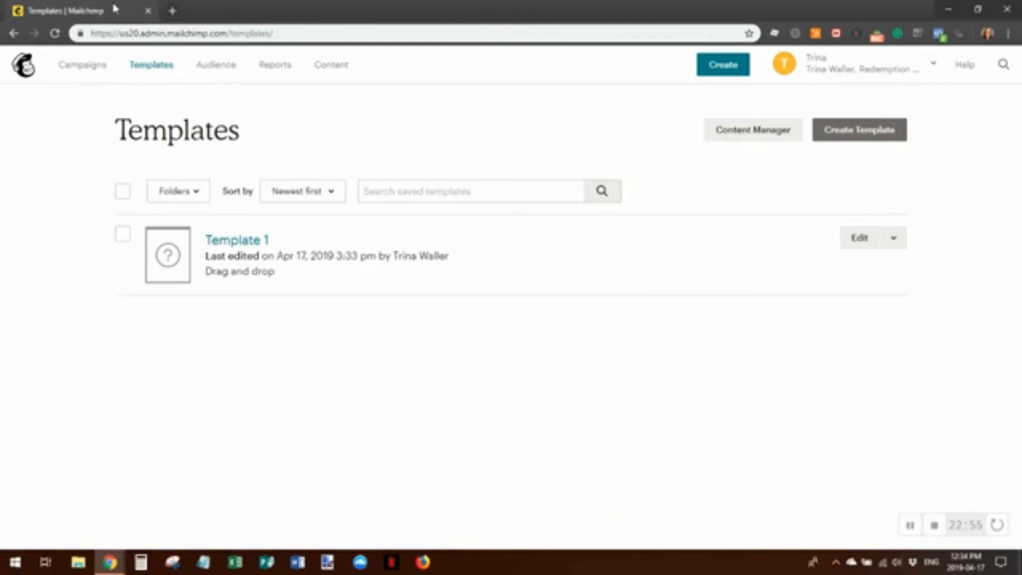
Create a new regular Email campaign from the Campaigns page
{"action": "left_click", "coordinate": [66, 65]}
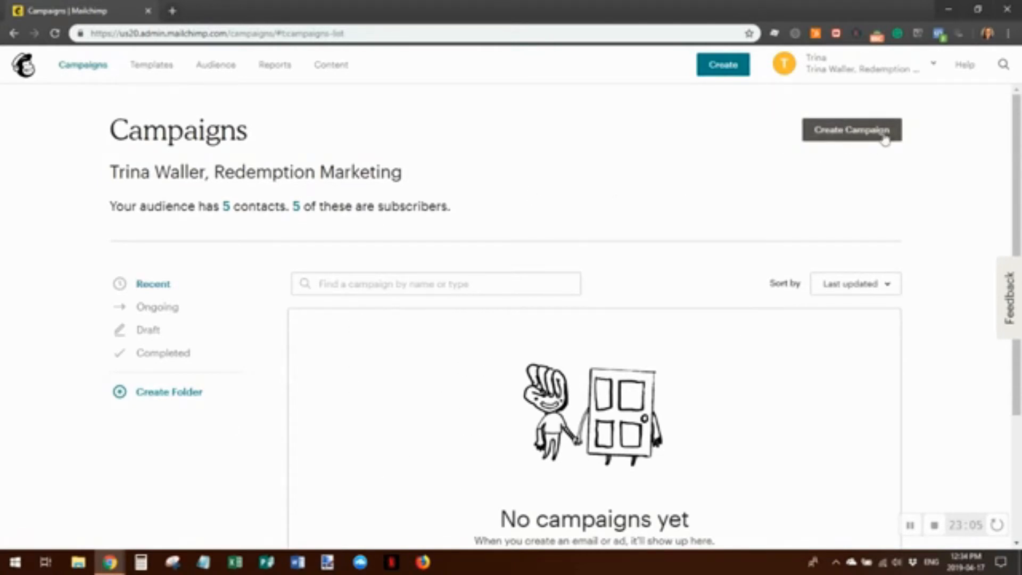
{"action": "left_click", "coordinate": [858, 132]}
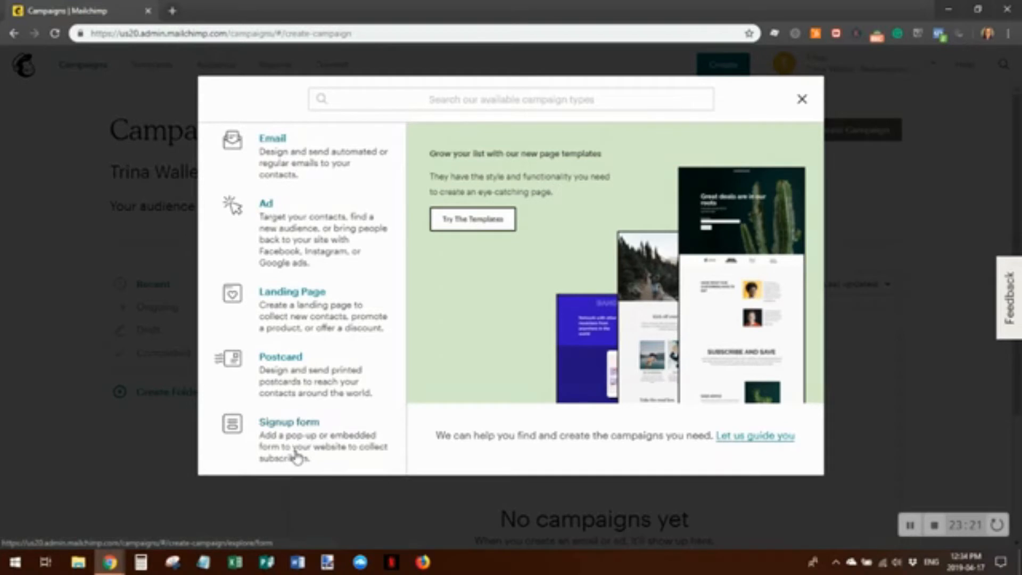
{"action": "left_click", "coordinate": [283, 161]}
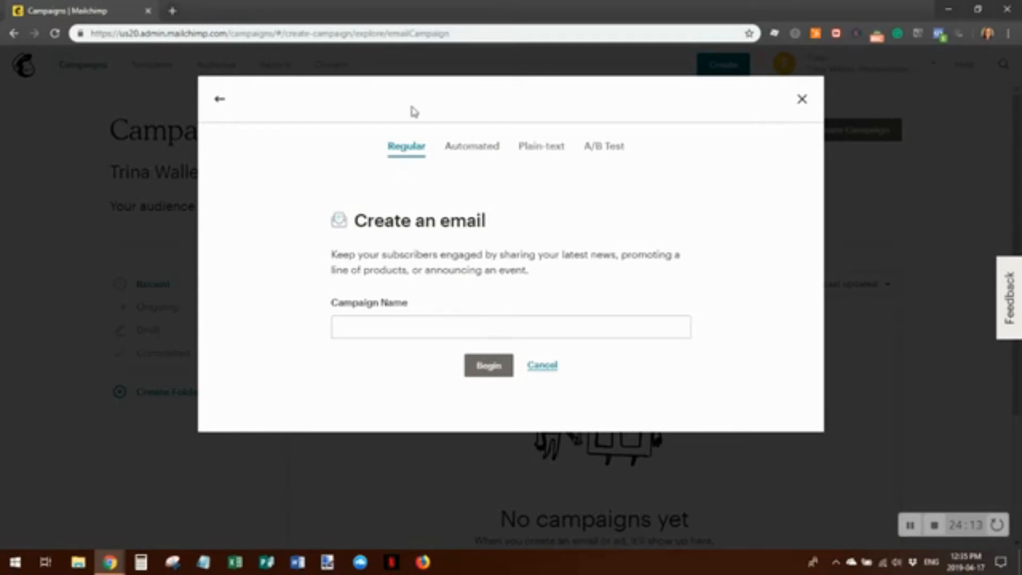
Browse the Automated recipe categories, then pick the Featured Welcome new subscribers recipe named 'Welcome message'
{"action": "left_click", "coordinate": [478, 152]}
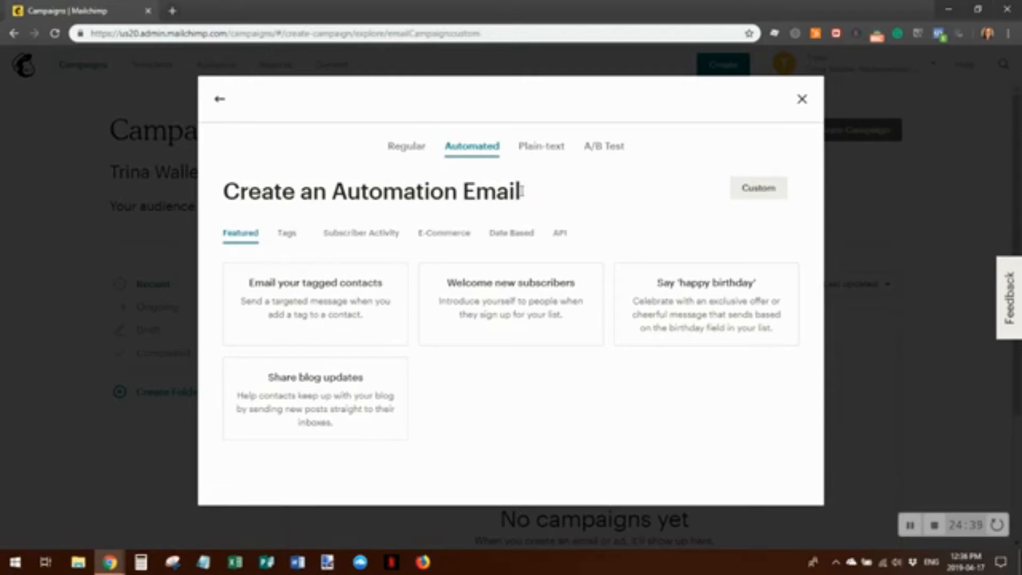
{"action": "left_click", "coordinate": [286, 234]}
{"action": "left_click", "coordinate": [377, 234]}
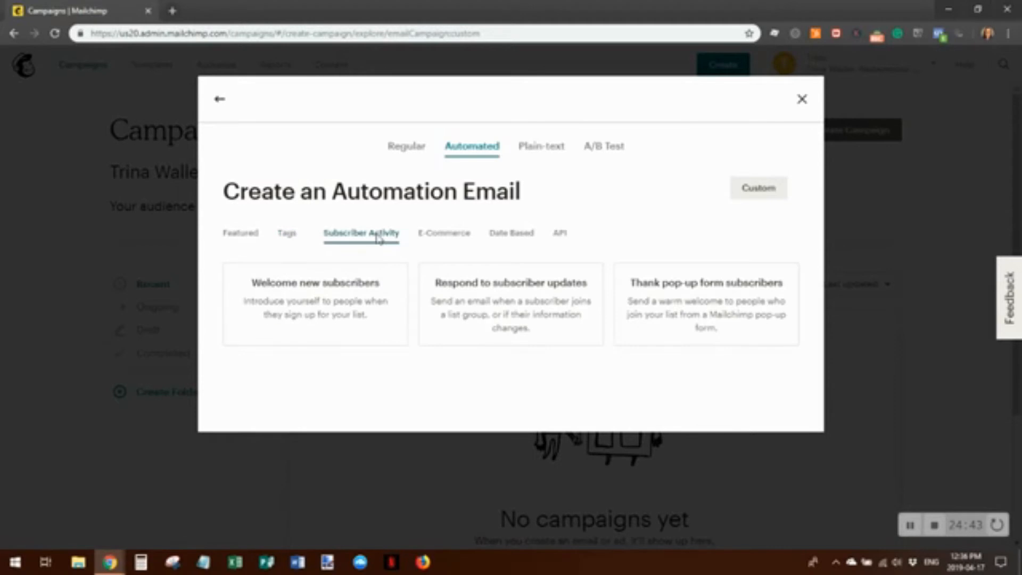
{"action": "left_click", "coordinate": [462, 240]}
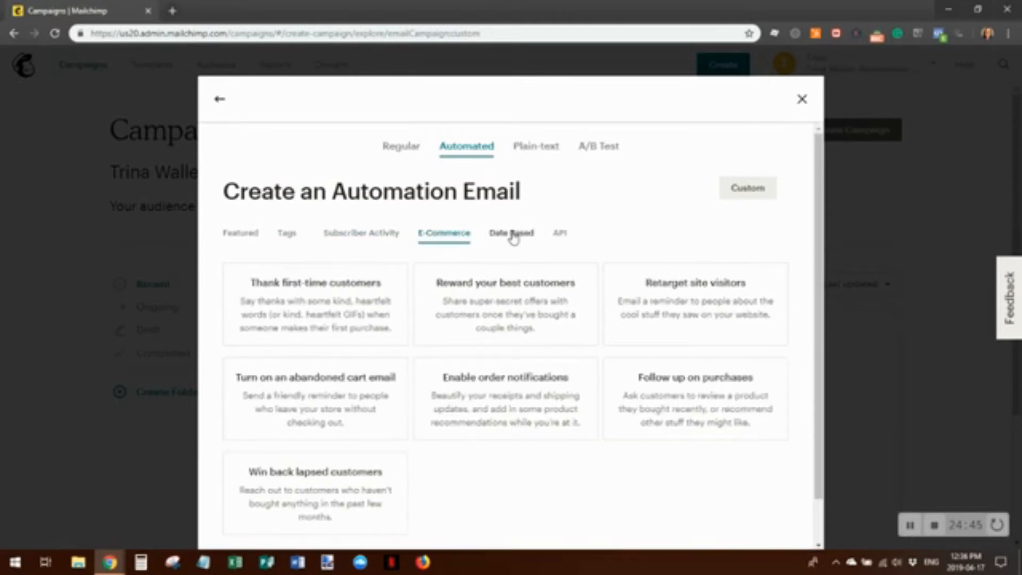
{"action": "left_click", "coordinate": [518, 237]}
{"action": "left_click", "coordinate": [563, 236]}
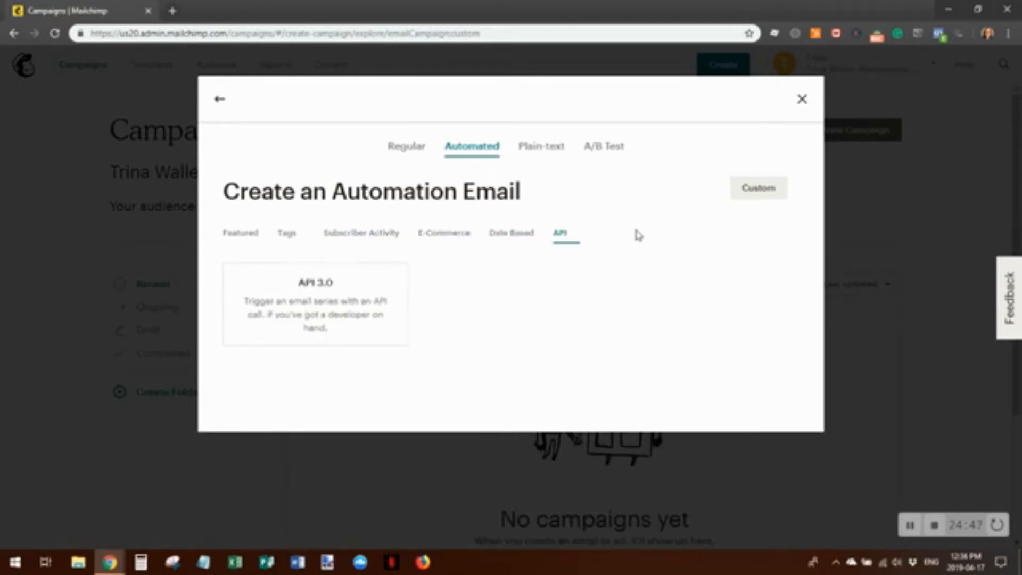
{"action": "left_click", "coordinate": [238, 233]}
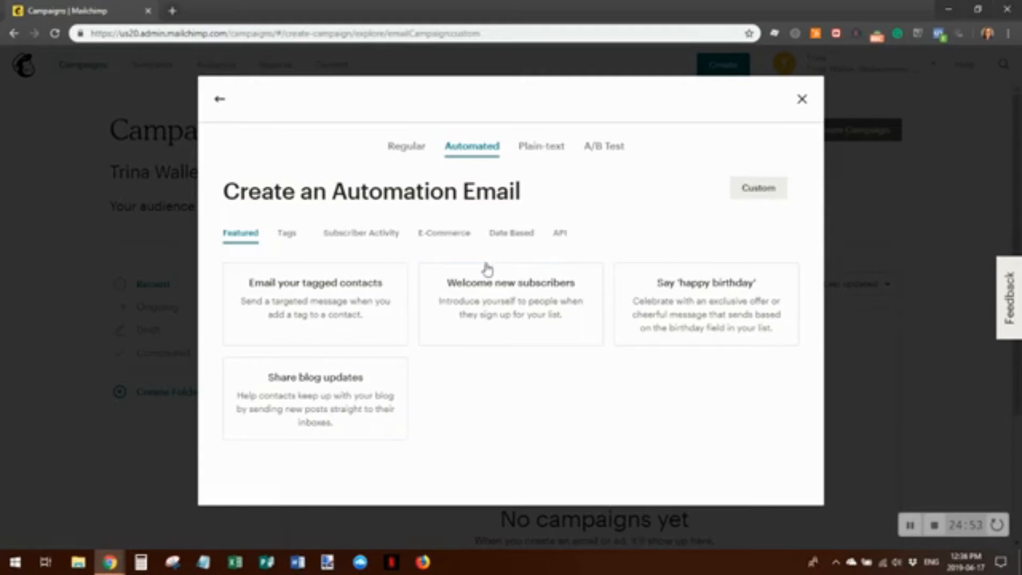
{"action": "left_click", "coordinate": [515, 306]}
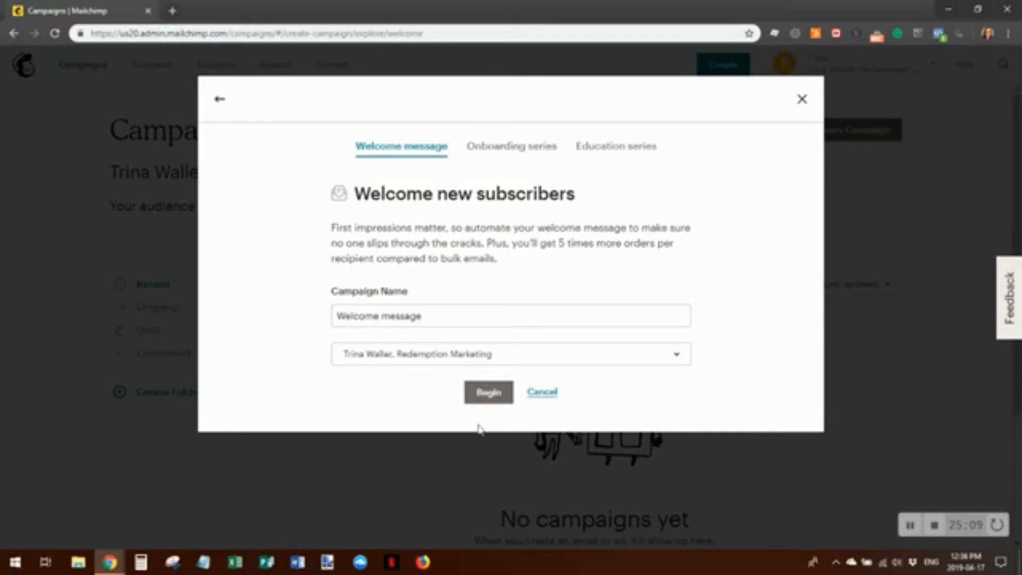
Begin the 'Welcome message' workflow, sending one Welcome email 1 day after signup
{"action": "left_click", "coordinate": [490, 392]}
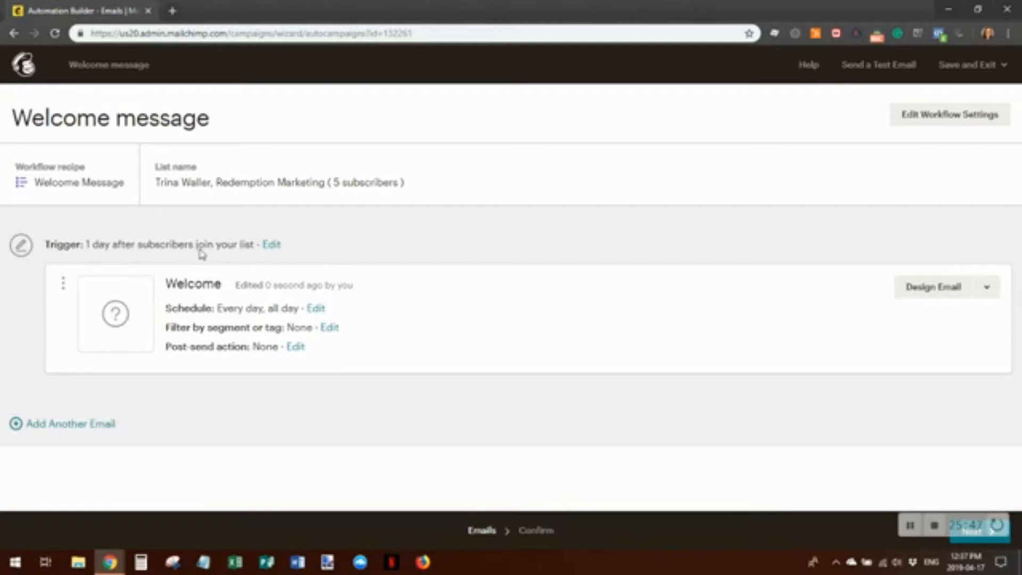
Change the Welcome email trigger to send immediately, also firing when subscribers are imported
{"action": "left_click", "coordinate": [271, 245]}
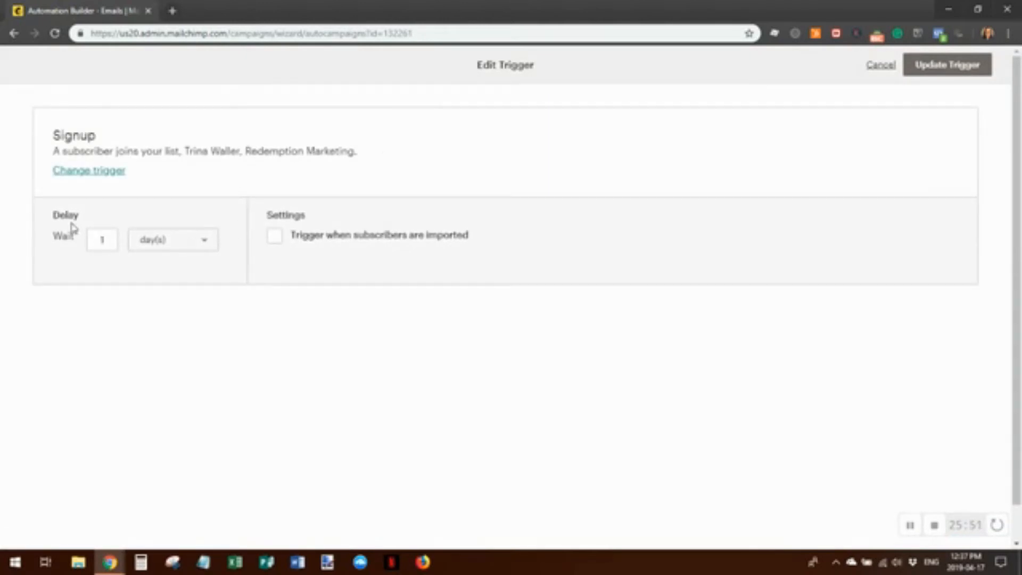
{"action": "left_click", "coordinate": [207, 247]}
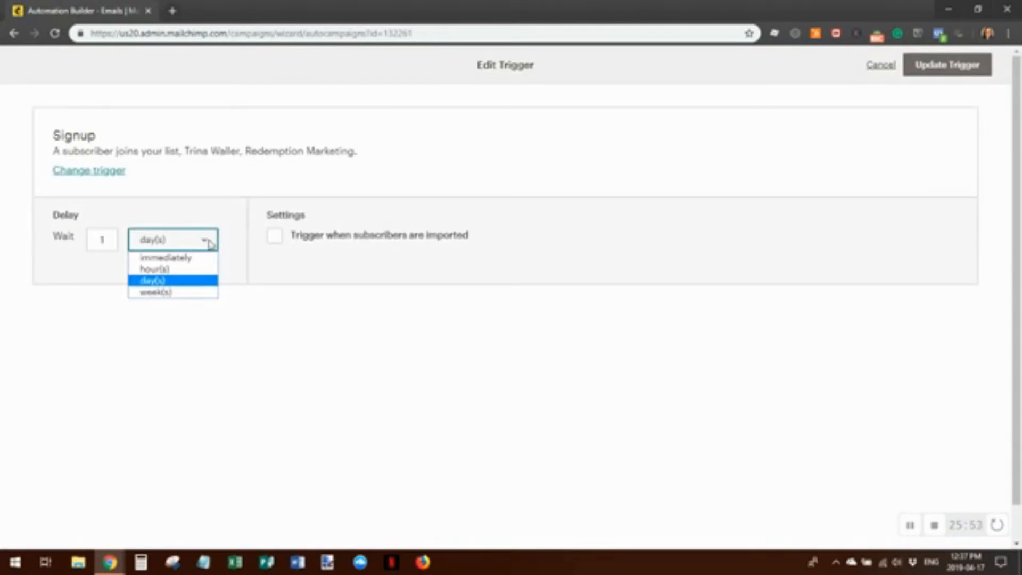
{"action": "left_click", "coordinate": [199, 257]}
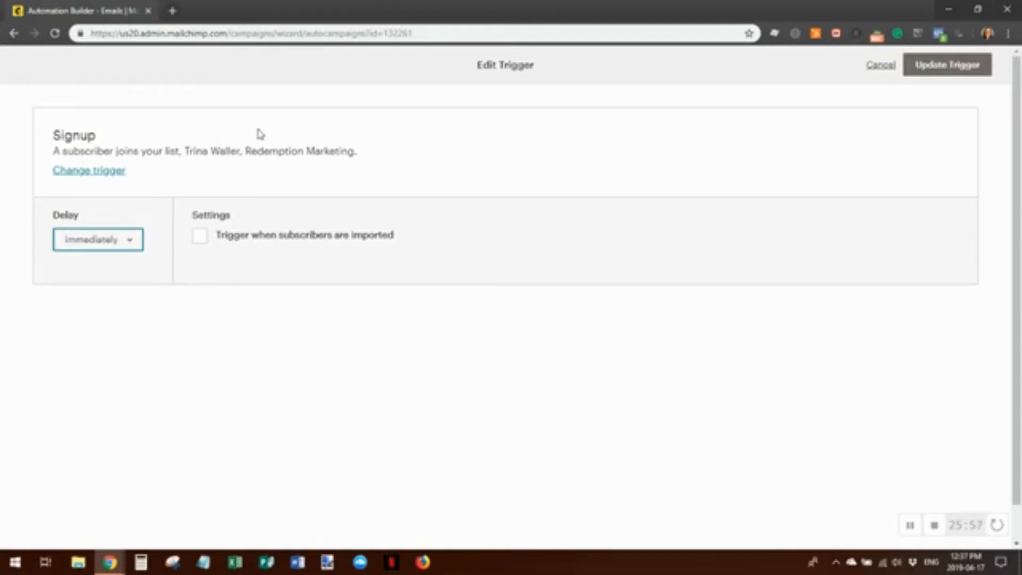
{"action": "left_click", "coordinate": [200, 240]}
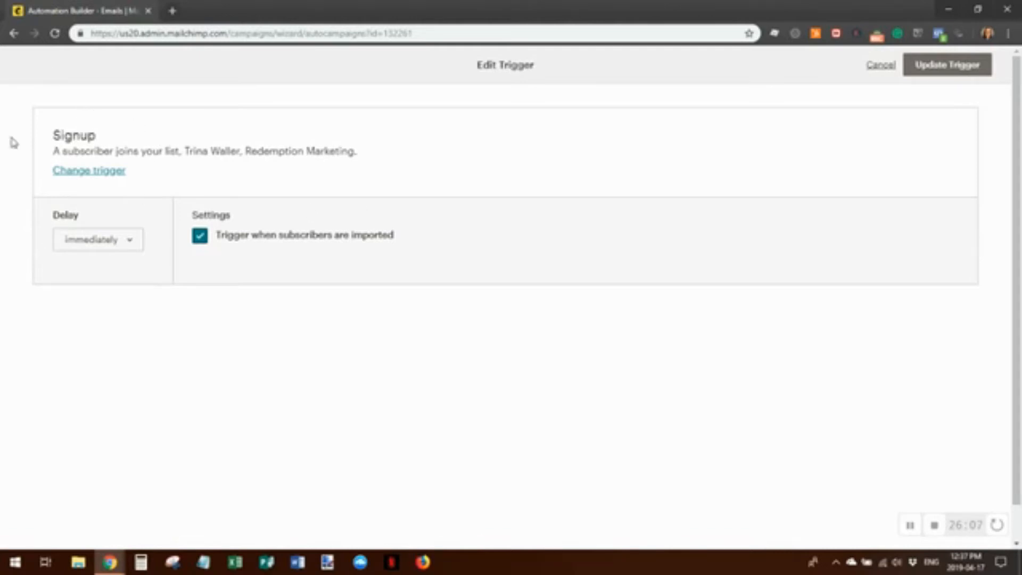
{"action": "left_click", "coordinate": [84, 172]}
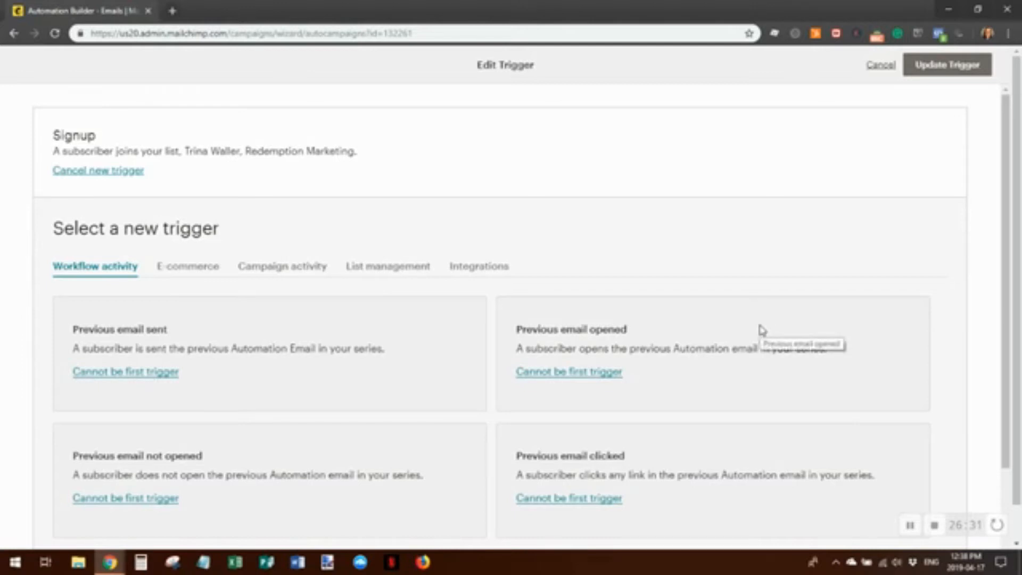
{"action": "left_click", "coordinate": [71, 170]}
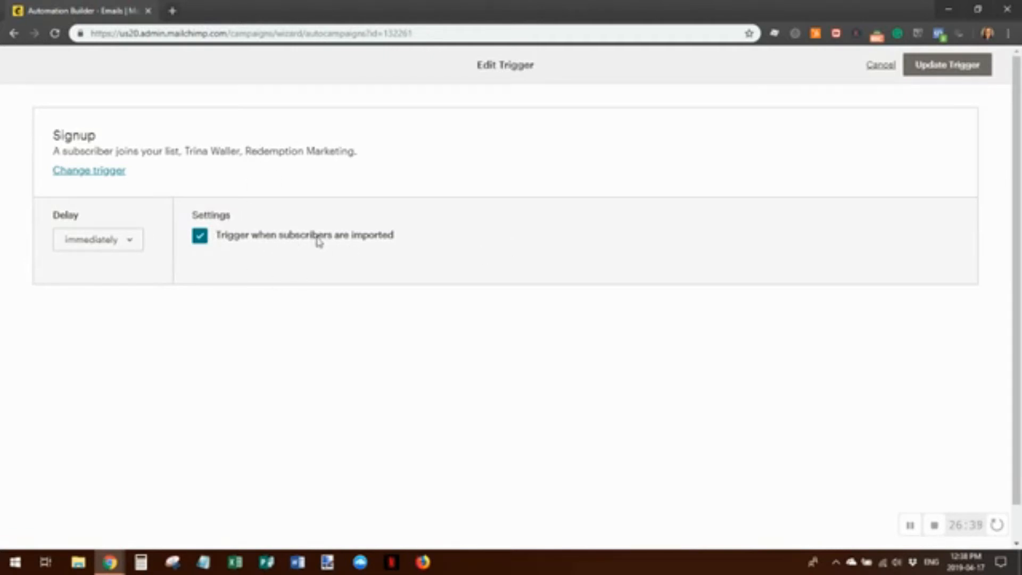
{"action": "left_click", "coordinate": [947, 66]}
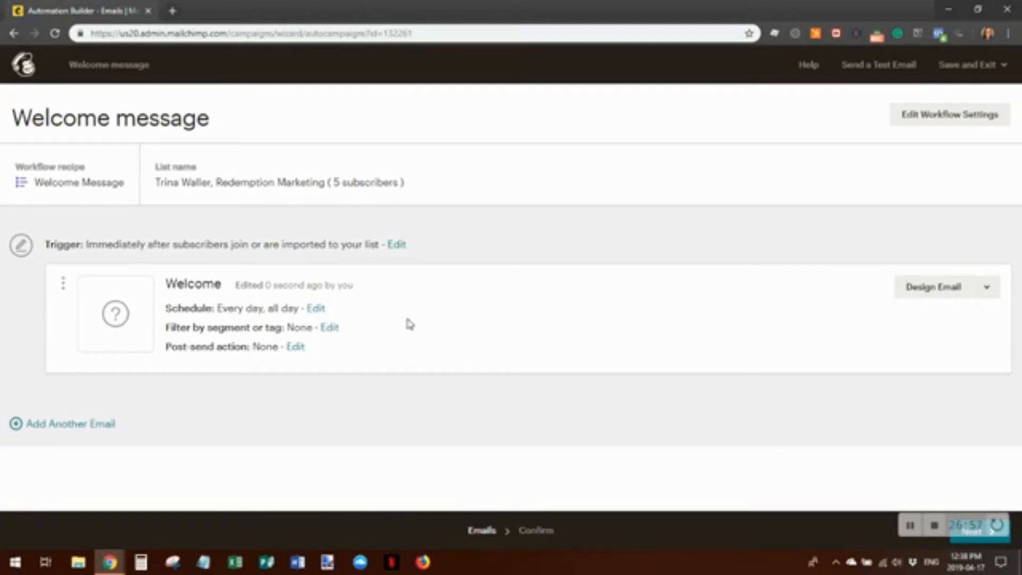
Add Automation Email #2 after the Welcome email, then open the Welcome email's setup page
{"action": "left_click", "coordinate": [68, 426]}
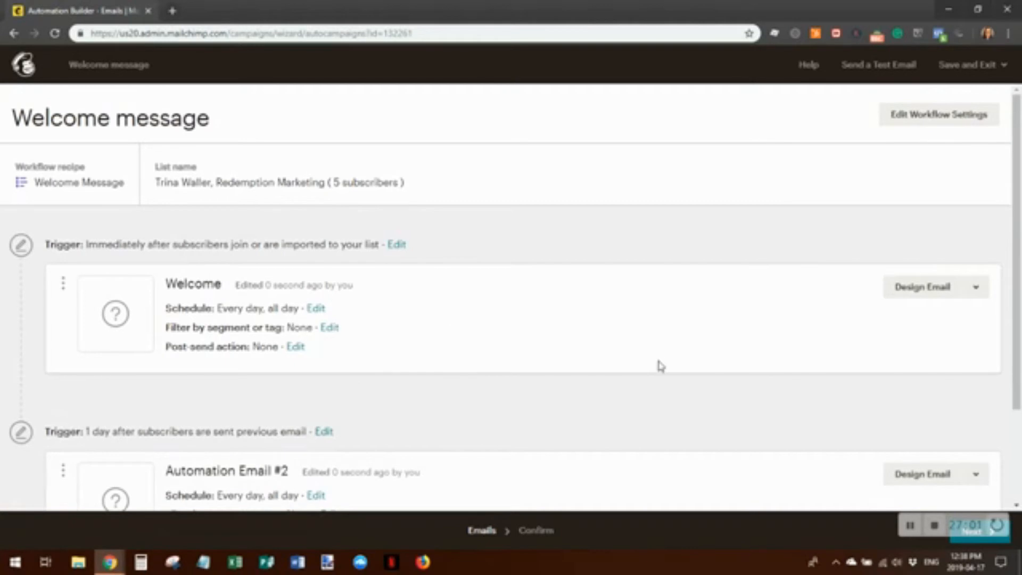
{"action": "scroll", "coordinate": [660, 366], "scroll_direction": "down", "scroll_amount": 2}
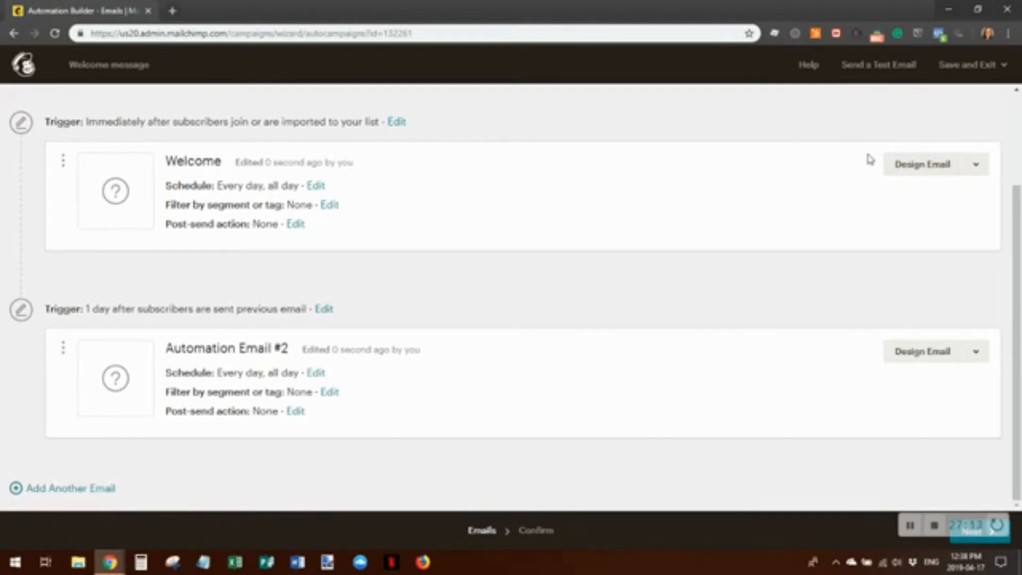
{"action": "left_click", "coordinate": [919, 172]}
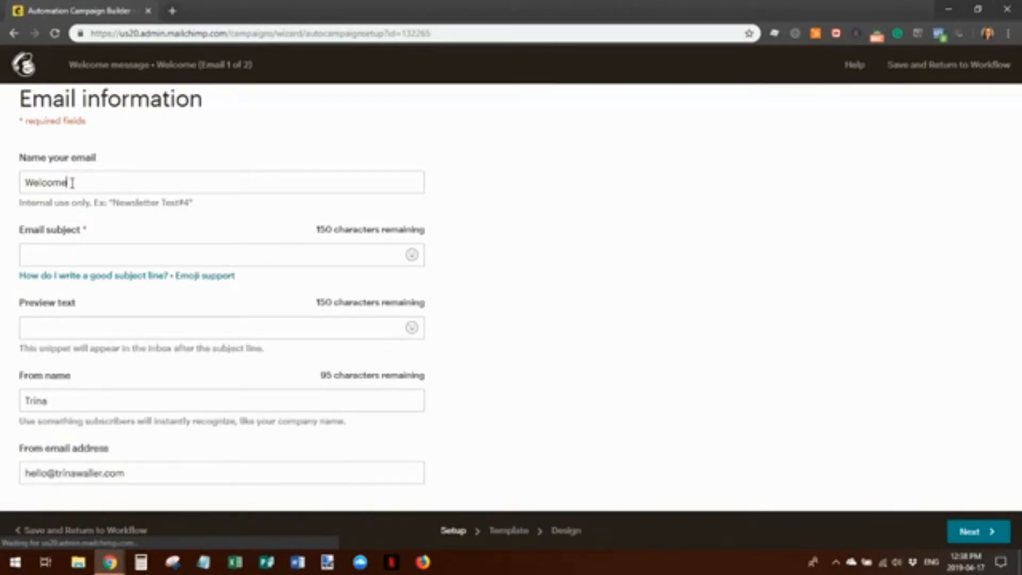
Enter 'This is a test subject line' as the Welcome email's subject, correcting typos
{"action": "left_click", "coordinate": [70, 182]}
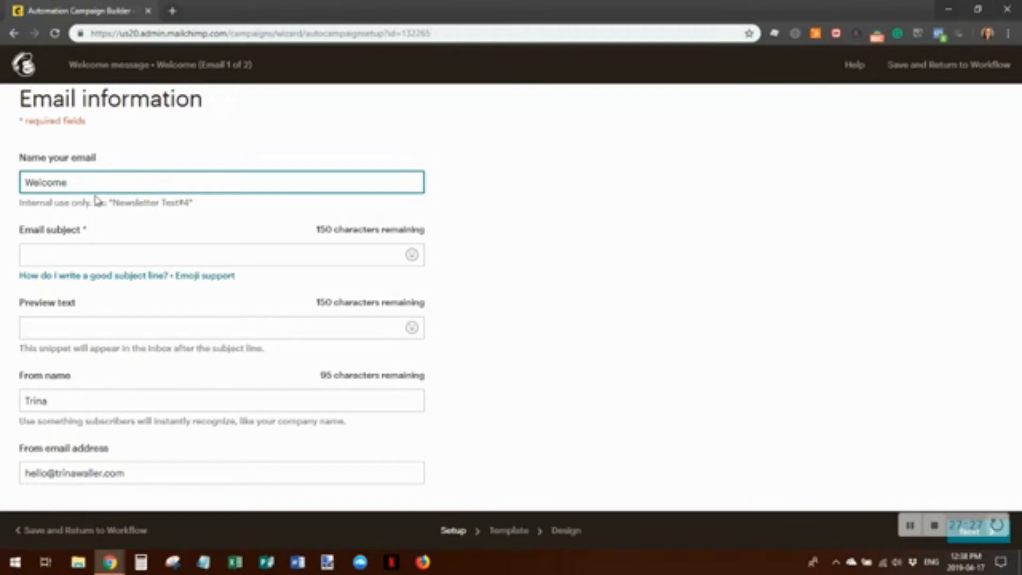
{"action": "left_click", "coordinate": [41, 257]}
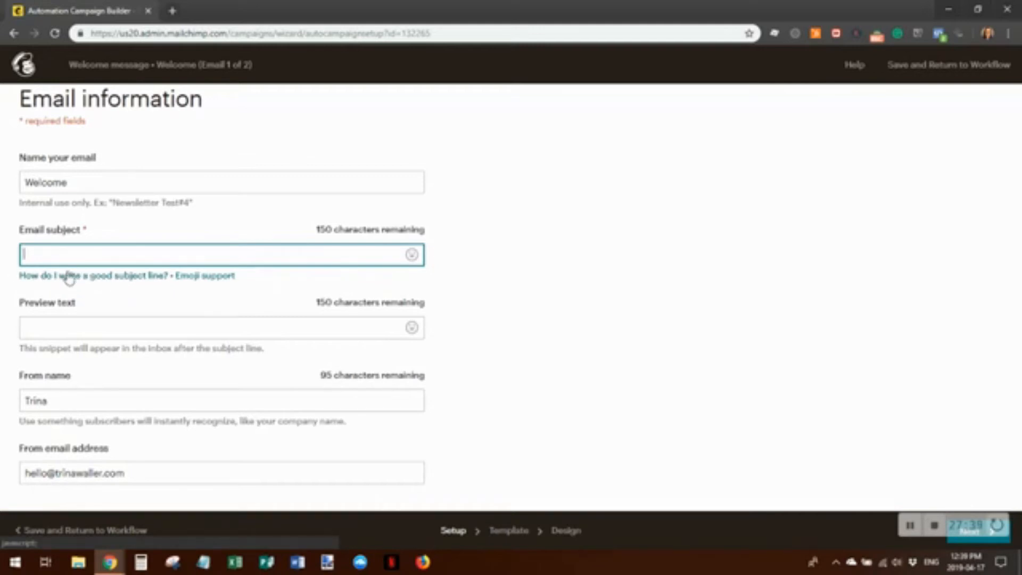
{"action": "mouse_move", "coordinate": [240, 288]}
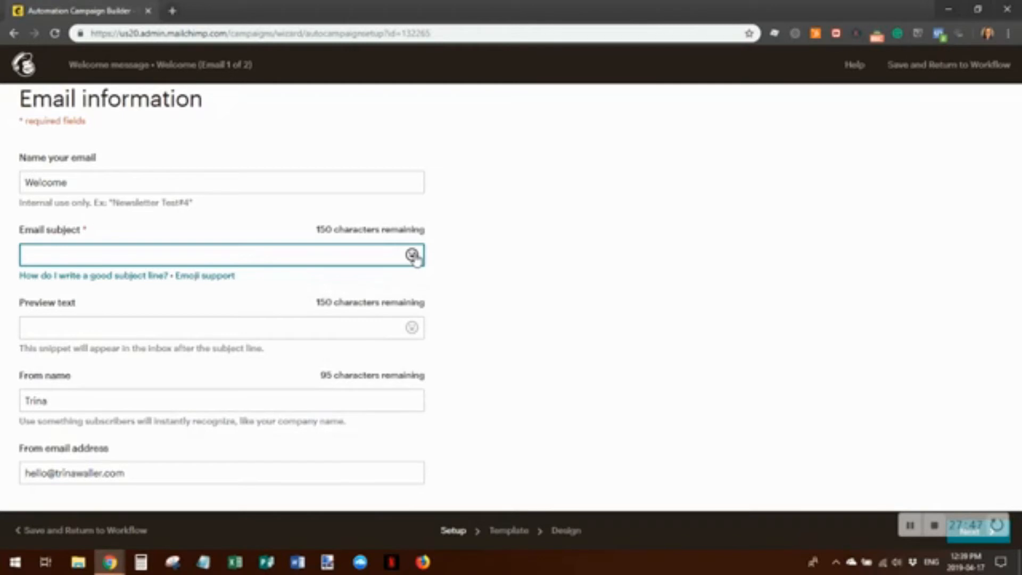
{"action": "type", "text": "This is a "}
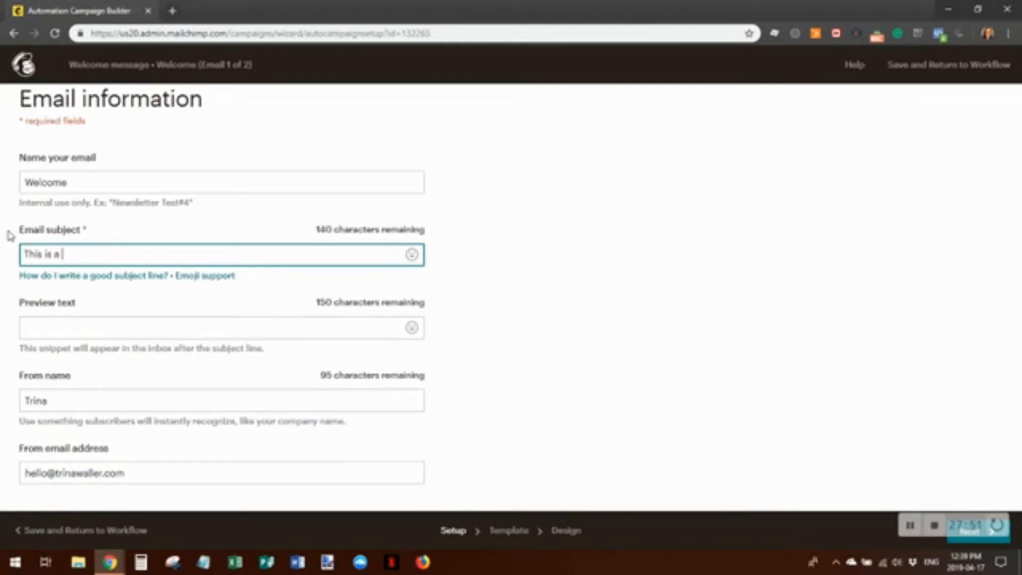
{"action": "type", "text": "text"}
{"action": "key", "text": "BackSpace"}
{"action": "key", "text": "BackSpace"}
{"action": "key", "text": "BackSpace"}
{"action": "type", "text": "st subject link"}
{"action": "key", "text": "BackSpace"}
{"action": "type", "text": "e"}
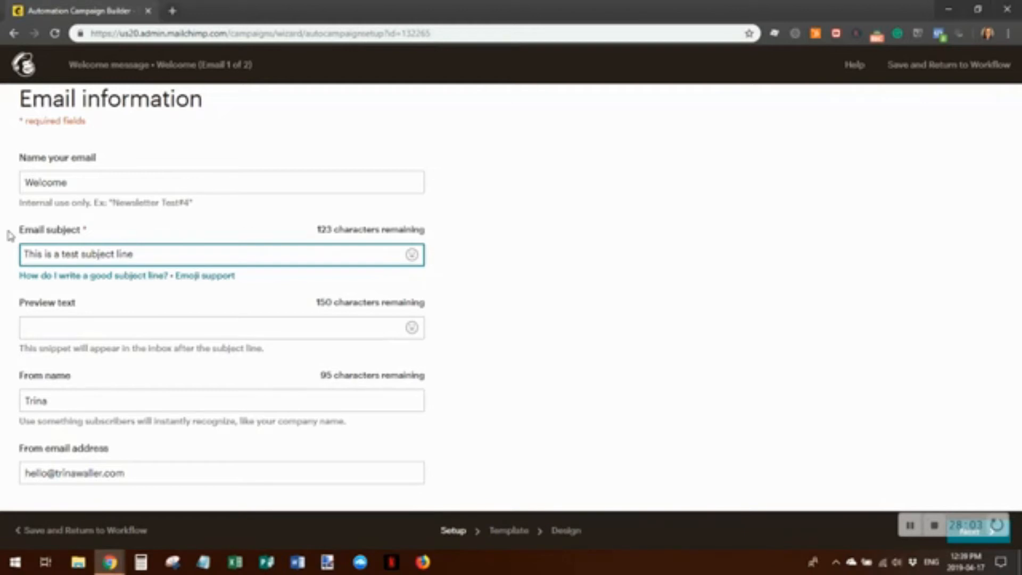
{"action": "left_click", "coordinate": [33, 328]}
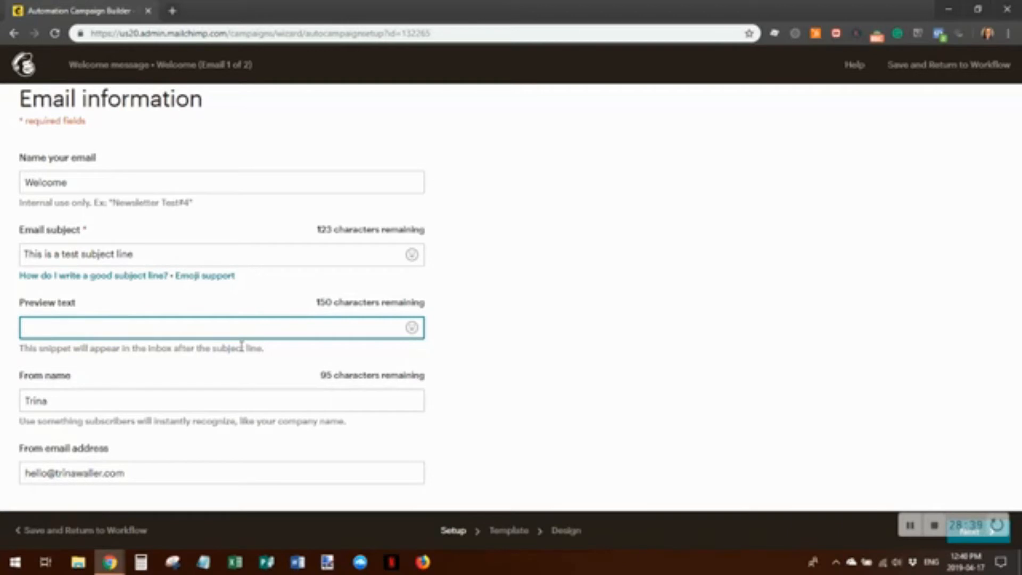
Set preview text to 'This is preview text' and add the sender's surname and company to the From name
{"action": "type", "text": "This is preview test"}
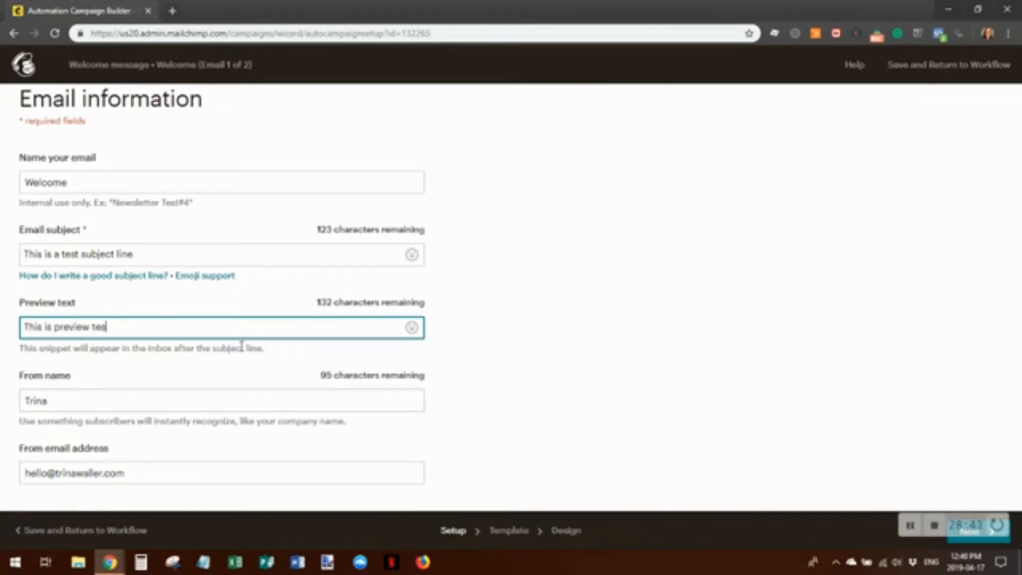
{"action": "key", "text": "BackSpace"}
{"action": "key", "text": "BackSpace"}
{"action": "type", "text": "xt"}
{"action": "left_click", "coordinate": [57, 402]}
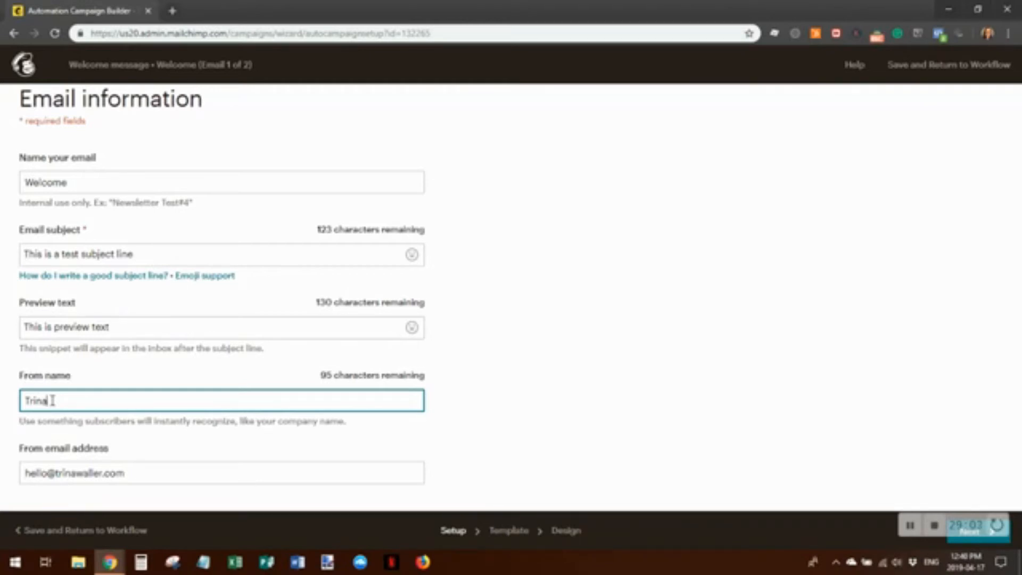
{"action": "type", "text": "Waller, Redemption Marke"}
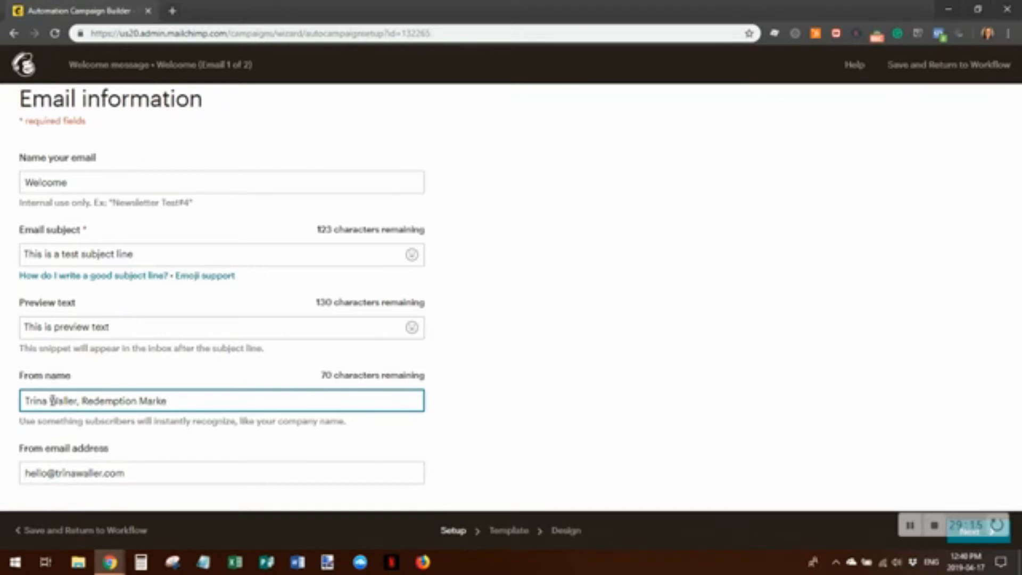
{"action": "type", "text": "ting"}
Apply the saved 'Template 1' design to the Welcome email from the Saved templates tab
{"action": "left_click", "coordinate": [966, 541]}
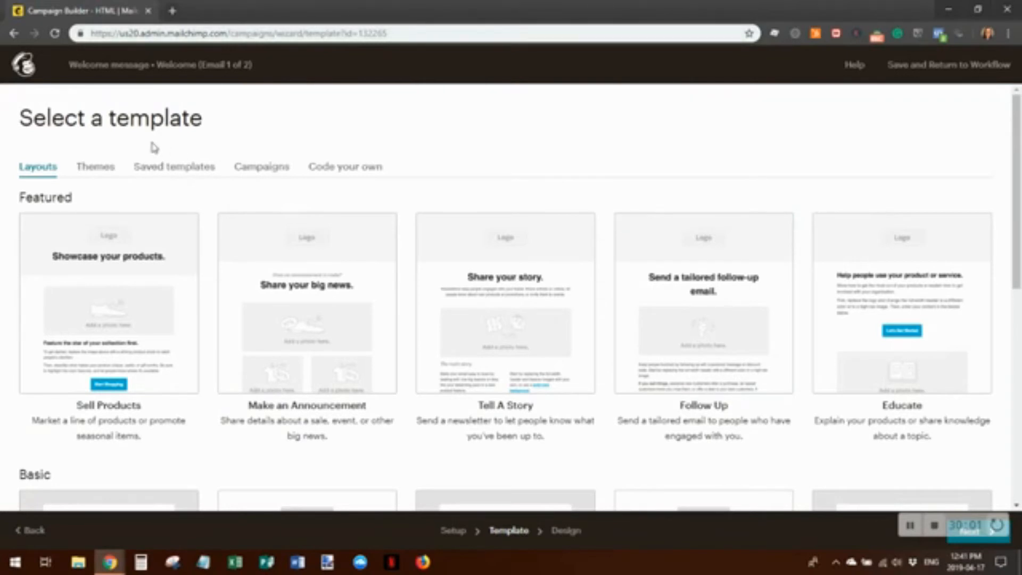
{"action": "left_click", "coordinate": [103, 169]}
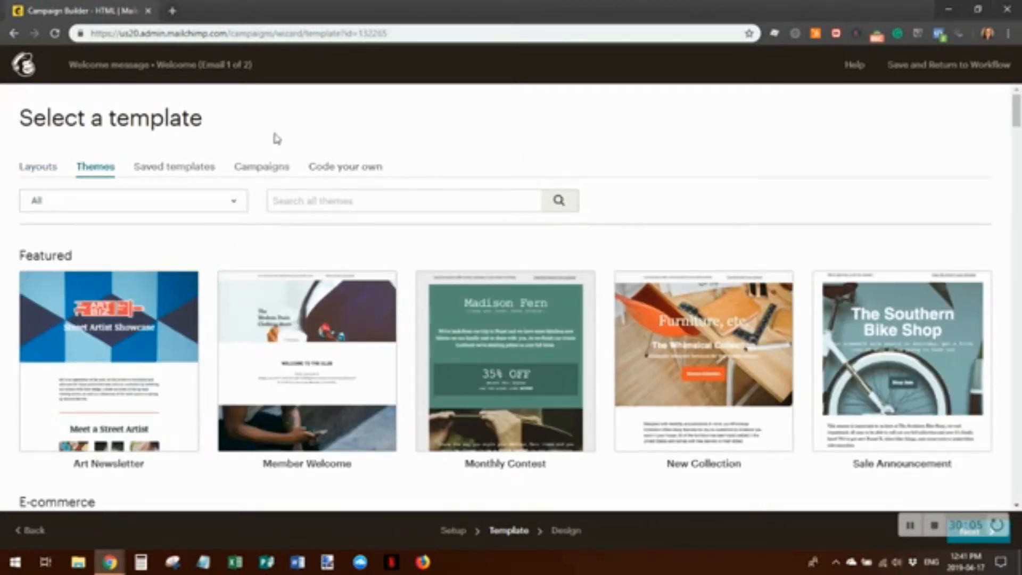
{"action": "left_click", "coordinate": [175, 170]}
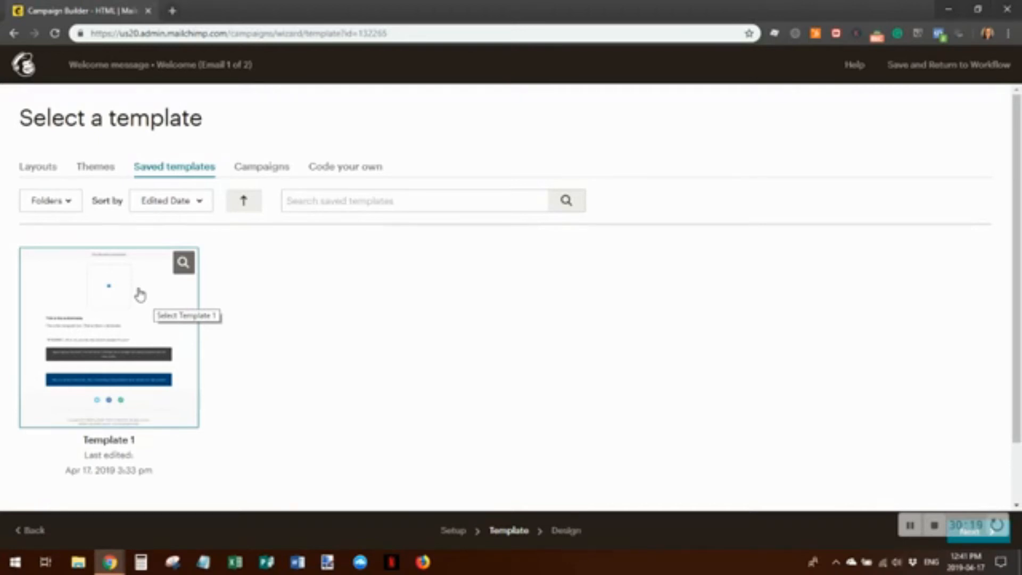
{"action": "left_click", "coordinate": [103, 325]}
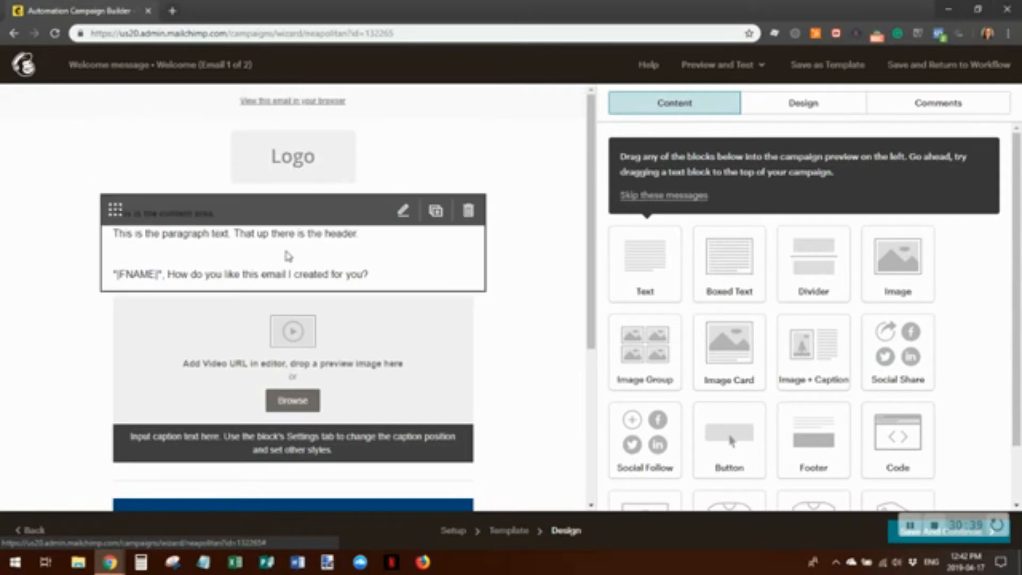
Open the first text block, with its three lines of sample text, in the Text editor
{"action": "left_click", "coordinate": [459, 234]}
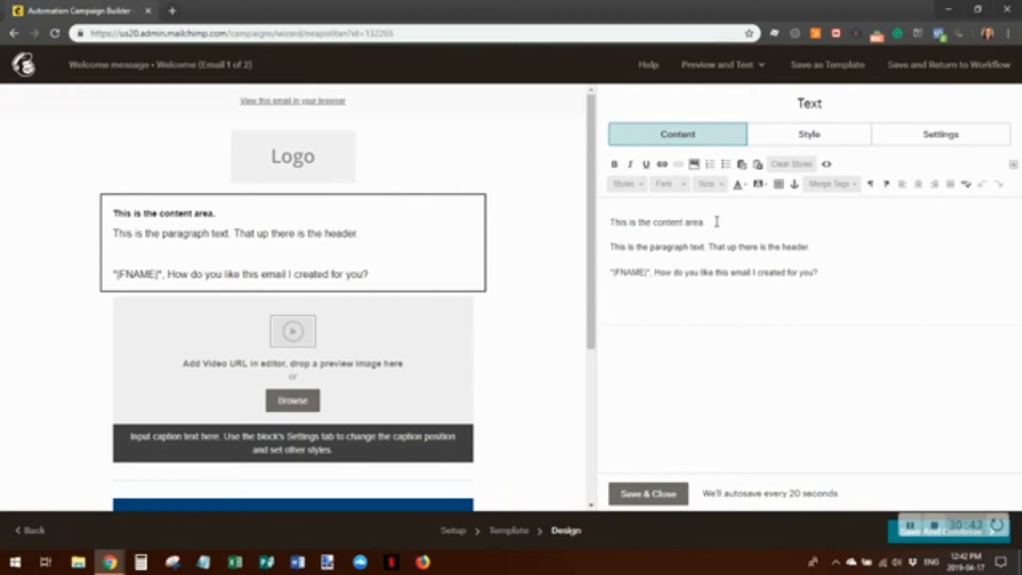
Replace the text block's first placeholder line with the greeting 'Hey *|FNAME|*'
{"action": "left_click_drag", "start_coordinate": [706, 221], "coordinate": [537, 226]}
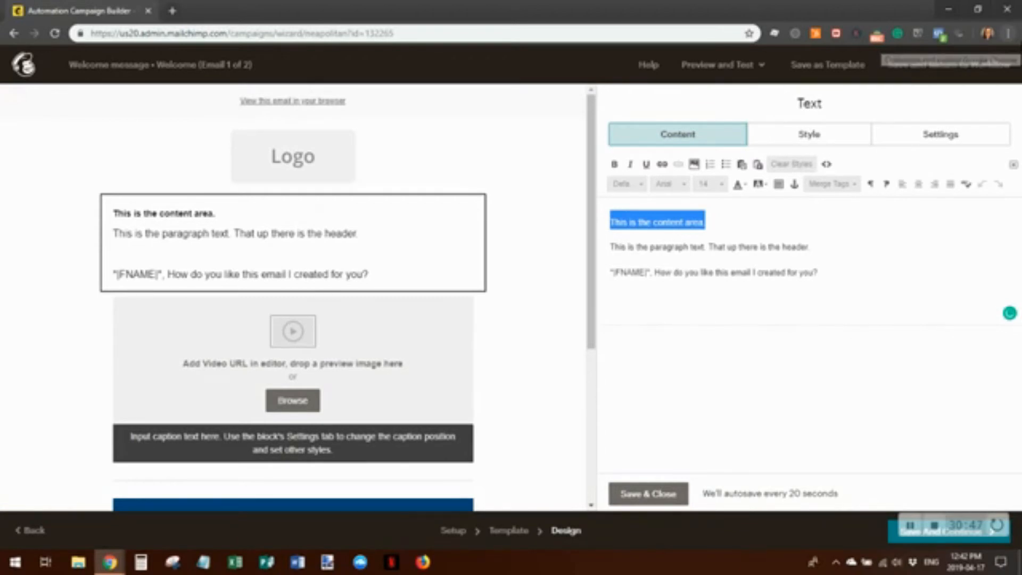
{"action": "type", "text": "Hey"}
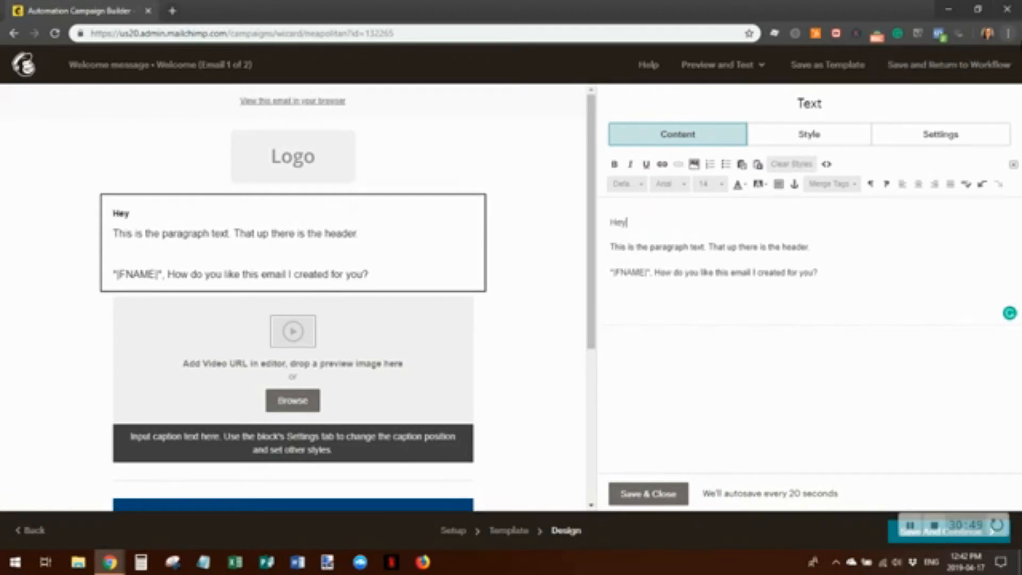
{"action": "type", "text": " *"}
{"action": "type", "text": "|"}
{"action": "type", "text": "FAN"}
{"action": "key", "text": "BackSpace"}
{"action": "key", "text": "BackSpace"}
{"action": "type", "text": "NAME|*"}
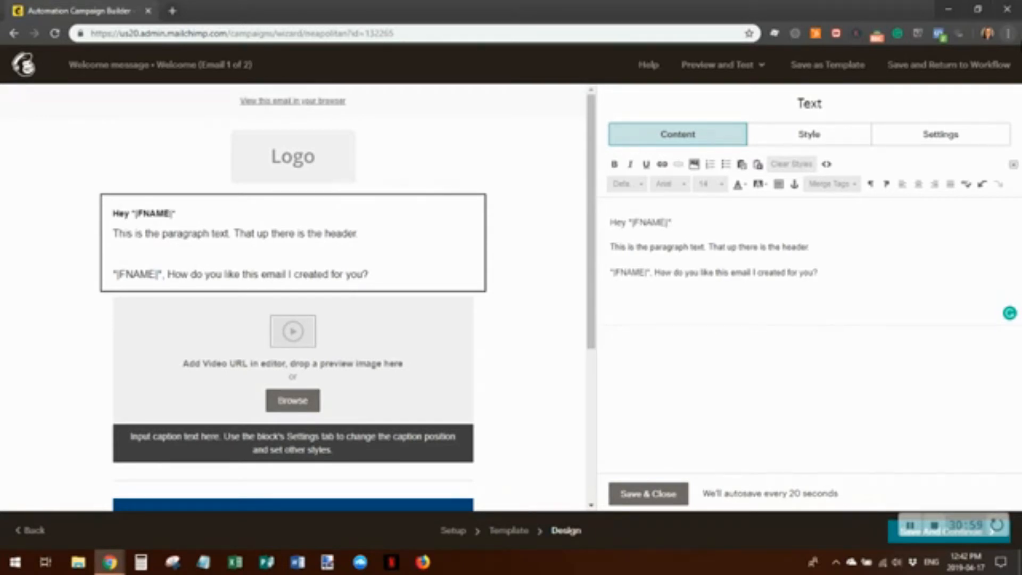
{"action": "left_click", "coordinate": [854, 186]}
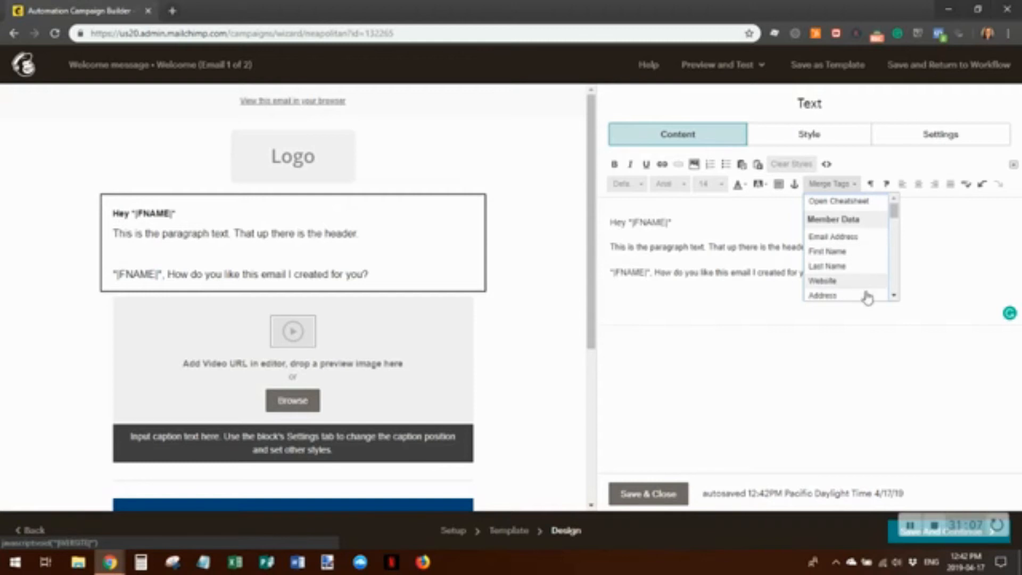
Dismiss the merge tag list and delete the two placeholder body paragraphs
{"action": "left_click_drag", "start_coordinate": [896, 225], "coordinate": [898, 229]}
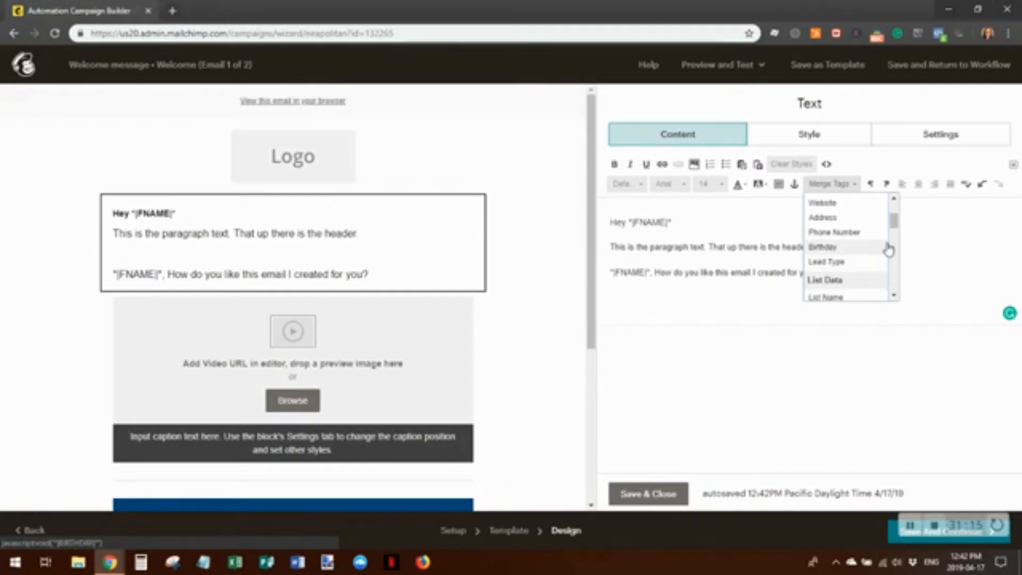
{"action": "mouse_move", "coordinate": [893, 222]}
{"action": "left_mouse_down"}
{"action": "mouse_move", "coordinate": [898, 239]}
{"action": "mouse_move", "coordinate": [901, 210]}
{"action": "left_mouse_up"}
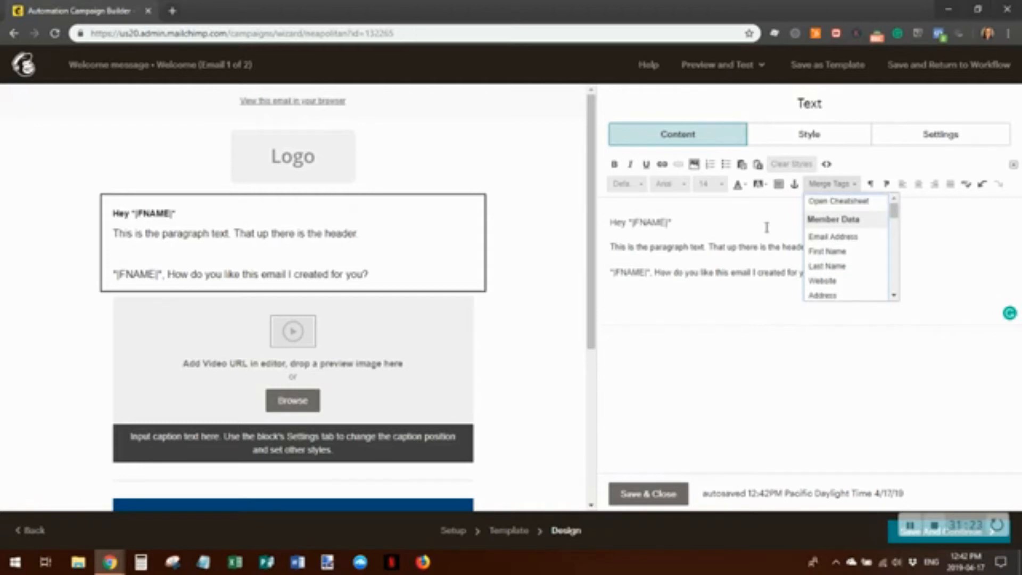
{"action": "left_click", "coordinate": [741, 240]}
{"action": "left_click", "coordinate": [675, 222]}
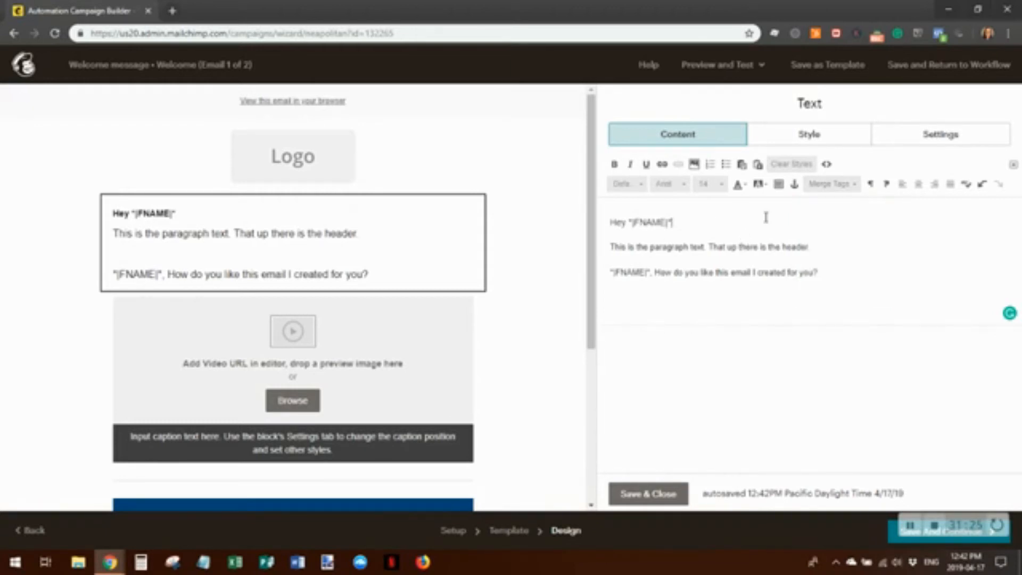
{"action": "left_click_drag", "start_coordinate": [830, 278], "coordinate": [597, 239]}
{"action": "key", "text": "BackSpace"}
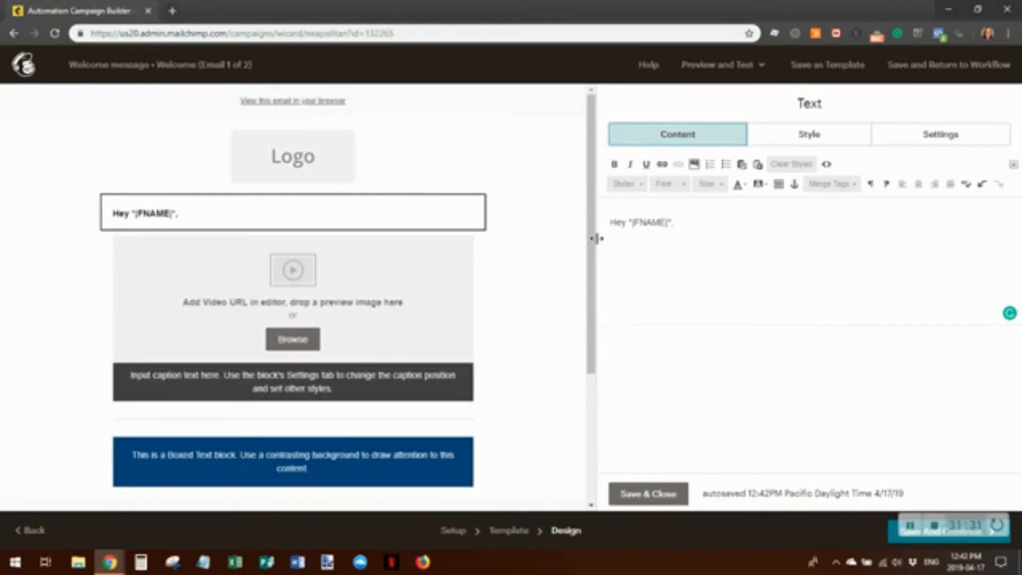
Type 'This is a test email. Just wanting to see how this looks' below the greeting and save
{"action": "type", "text": "tHIS IS"}
{"action": "key", "text": "BackSpace"}
{"action": "key", "text": "BackSpace"}
{"action": "key", "text": "BackSpace"}
{"action": "key", "text": "BackSpace"}
{"action": "key", "text": "BackSpace"}
{"action": "key", "text": "BackSpace"}
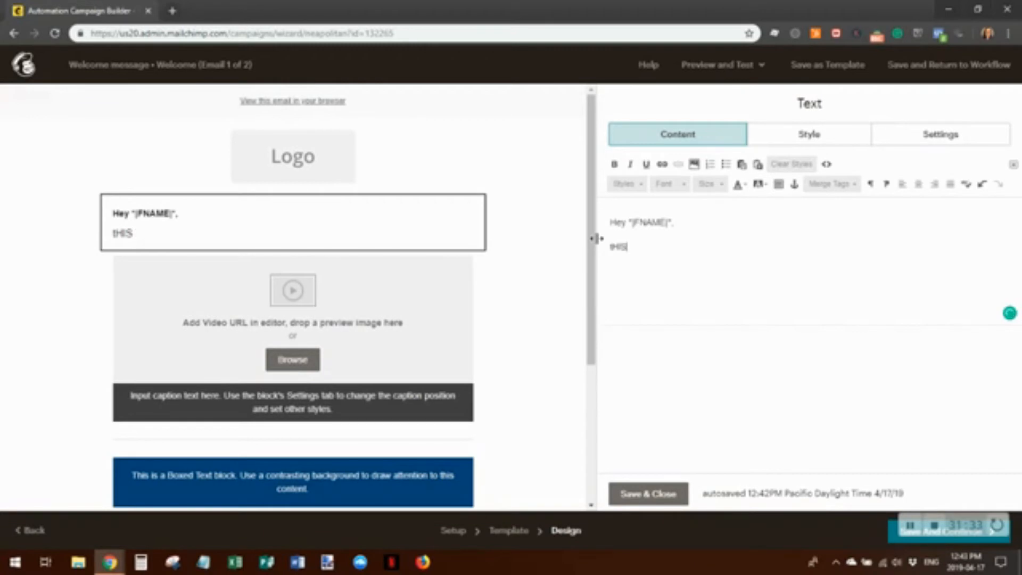
{"action": "key", "text": "BackSpace"}
{"action": "key", "text": "BackSpace"}
{"action": "type", "text": "This is a t"}
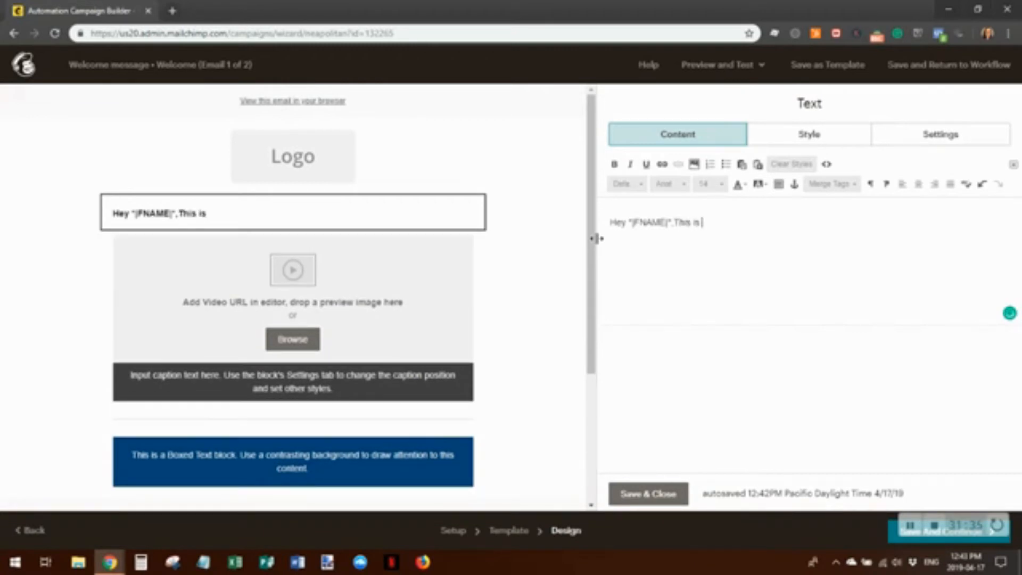
{"action": "type", "text": "es"}
{"action": "key", "text": "BackSpace"}
{"action": "type", "text": "xt email"}
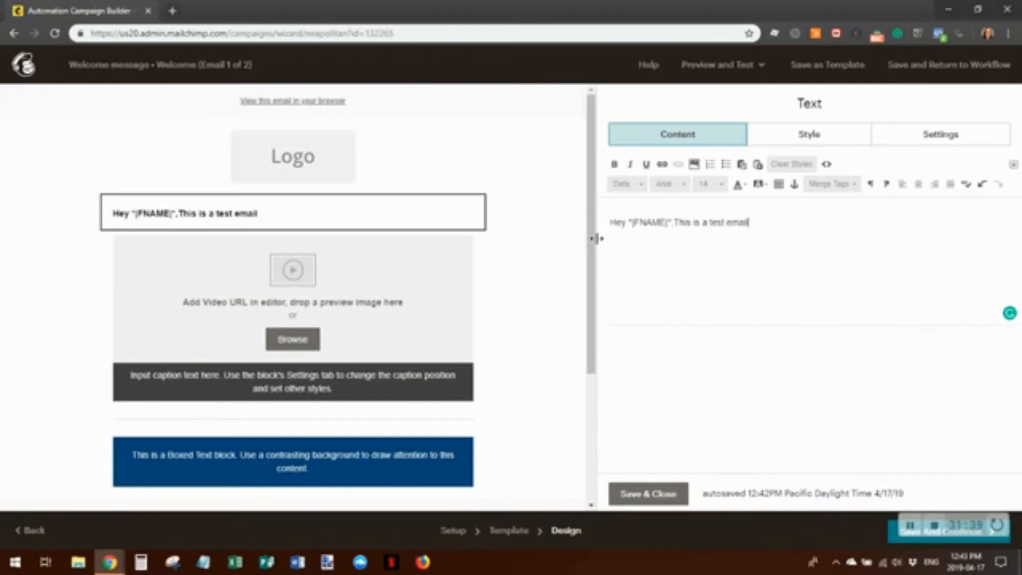
{"action": "type", "text": ". Just wanti"}
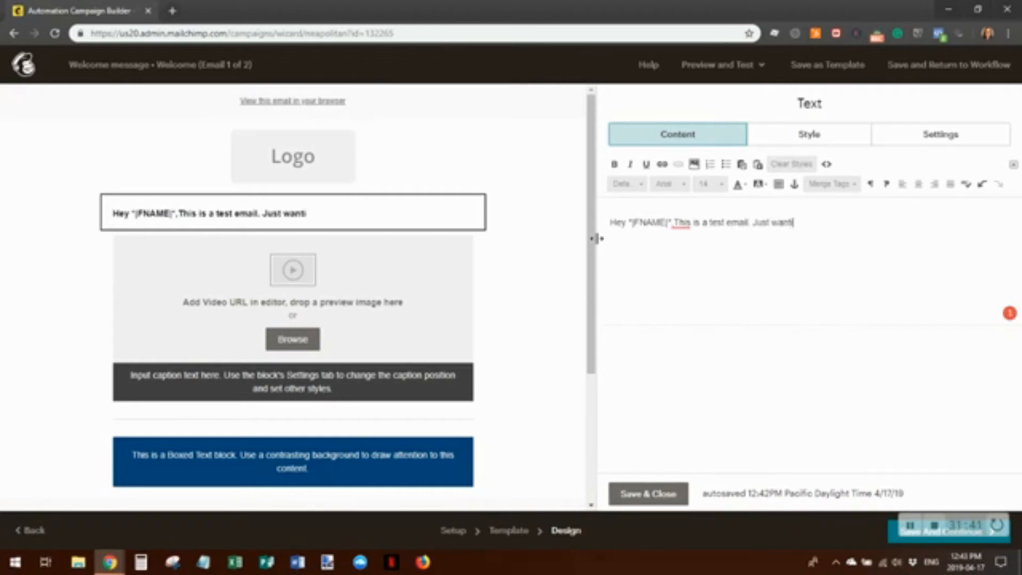
{"action": "type", "text": "ng to see "}
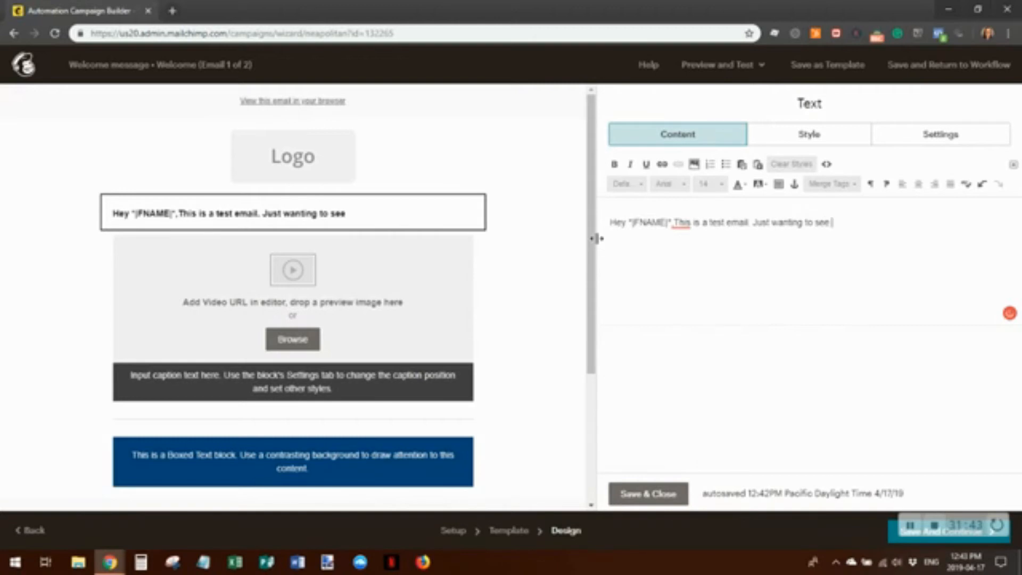
{"action": "type", "text": "how this looks."}
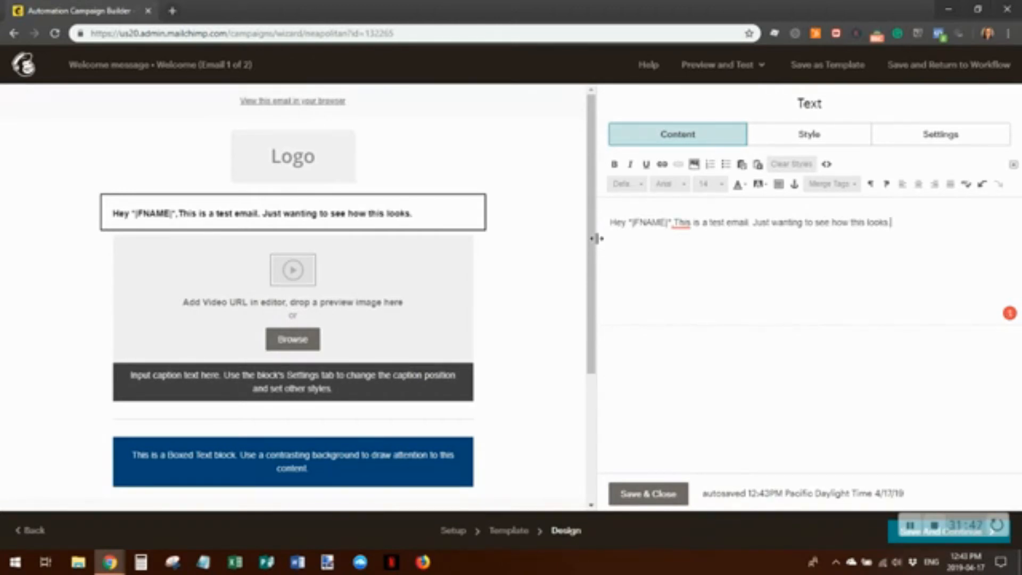
{"action": "left_click", "coordinate": [676, 223]}
{"action": "key", "text": "Return"}
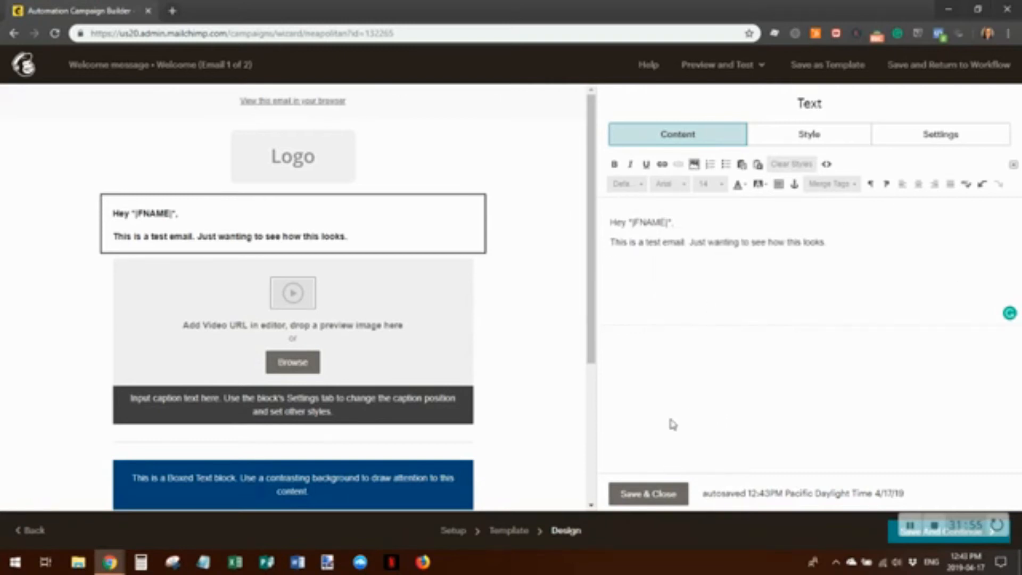
{"action": "left_click", "coordinate": [646, 495]}
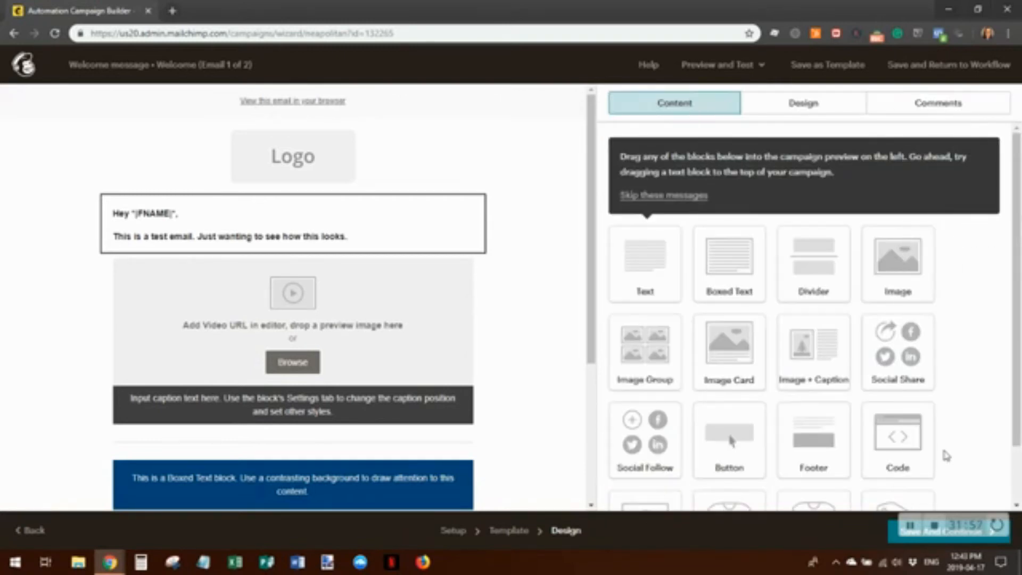
Scroll to the email's bottom and open the copyright and unsubscribe footer block in the Footer editor
{"action": "scroll", "coordinate": [472, 277], "scroll_direction": "down", "scroll_amount": 4}
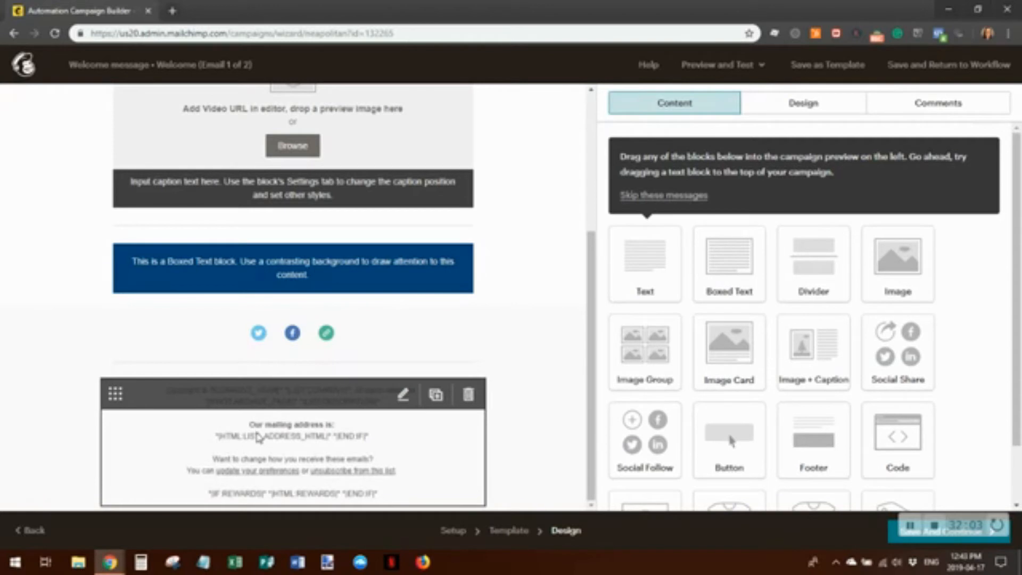
{"action": "left_click", "coordinate": [352, 451]}
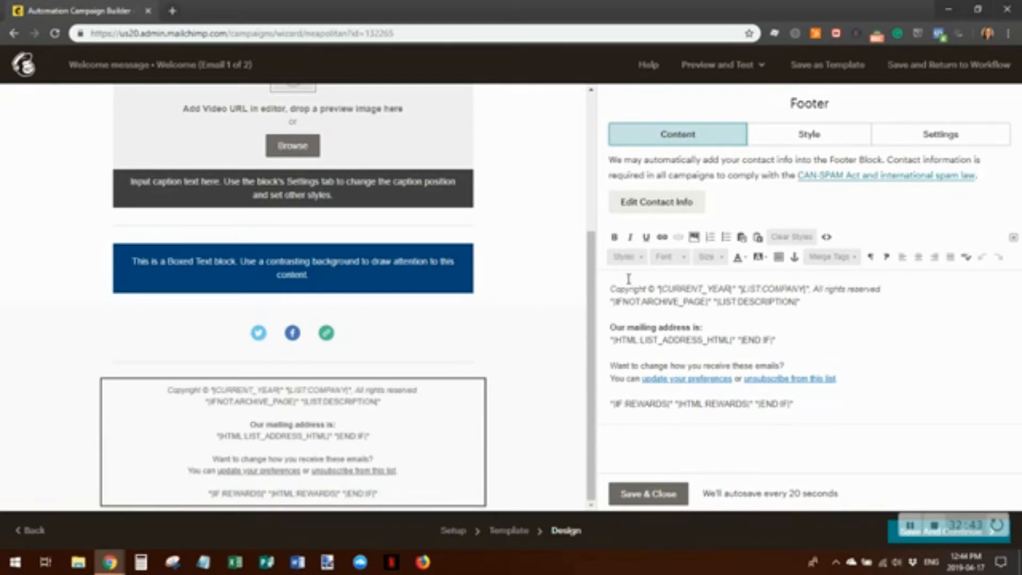
Delete the preferences and unsubscribe lines from the footer text and save the block
{"action": "left_click", "coordinate": [613, 290]}
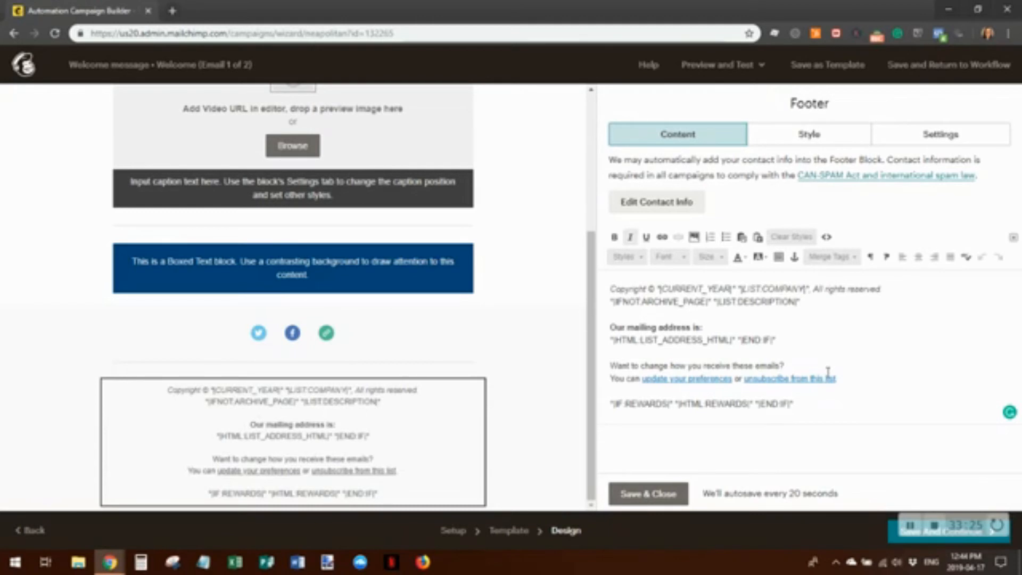
{"action": "left_click", "coordinate": [845, 377]}
{"action": "left_click_drag", "start_coordinate": [850, 383], "coordinate": [606, 365]}
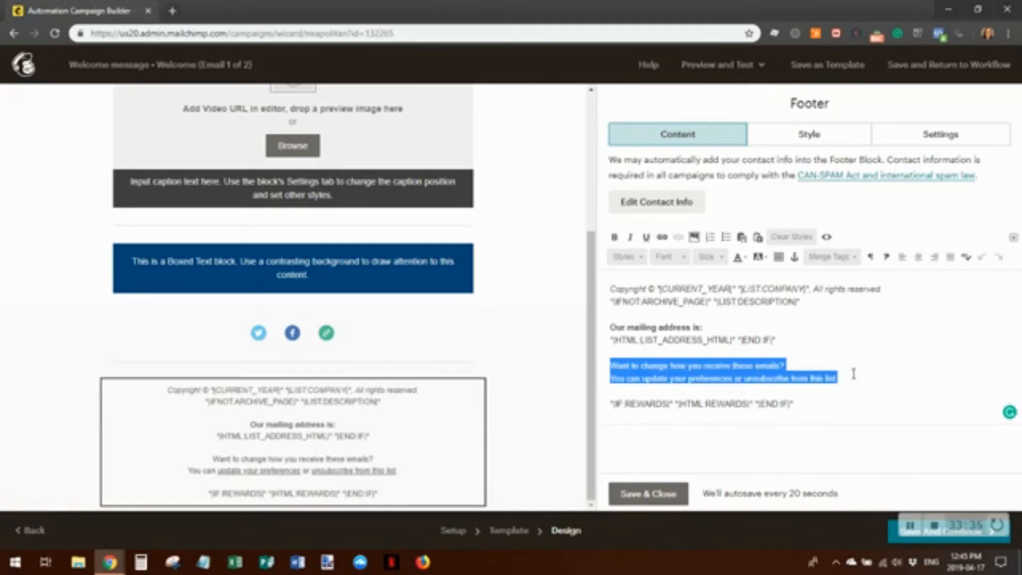
{"action": "key", "text": "BackSpace"}
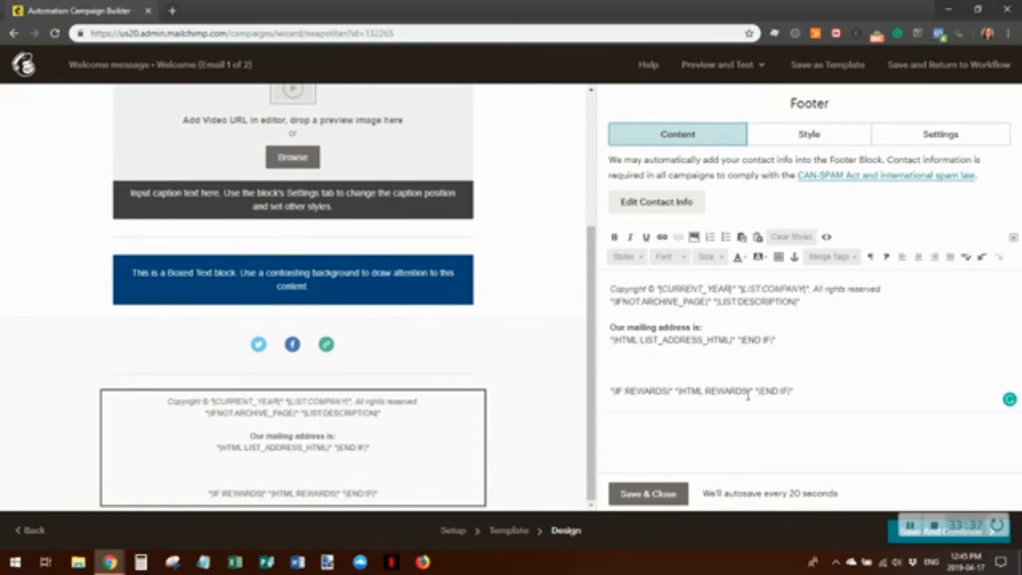
{"action": "left_click", "coordinate": [655, 493]}
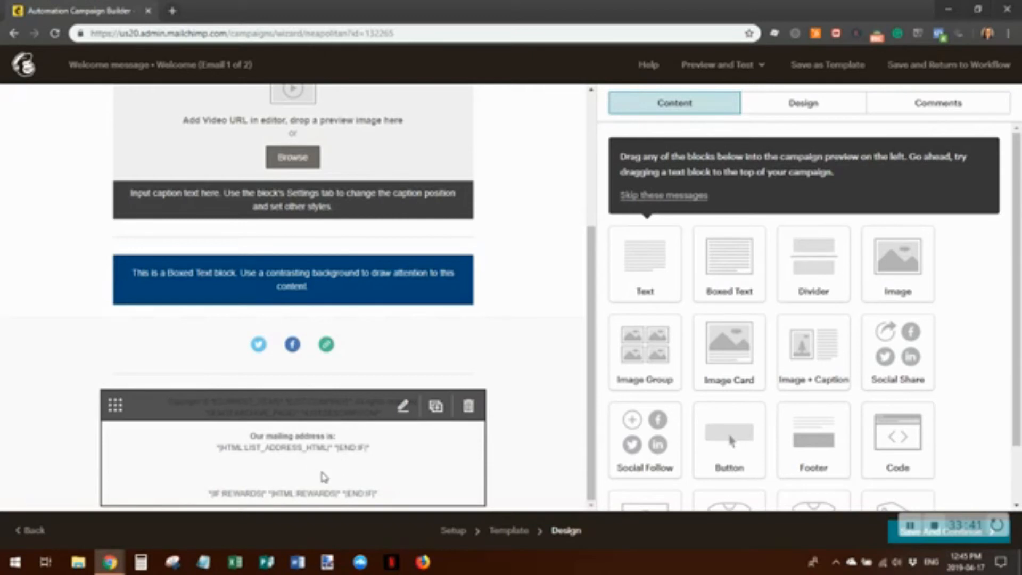
Reopen the footer, check the leftover blank line, and save it again
{"action": "left_click", "coordinate": [349, 448]}
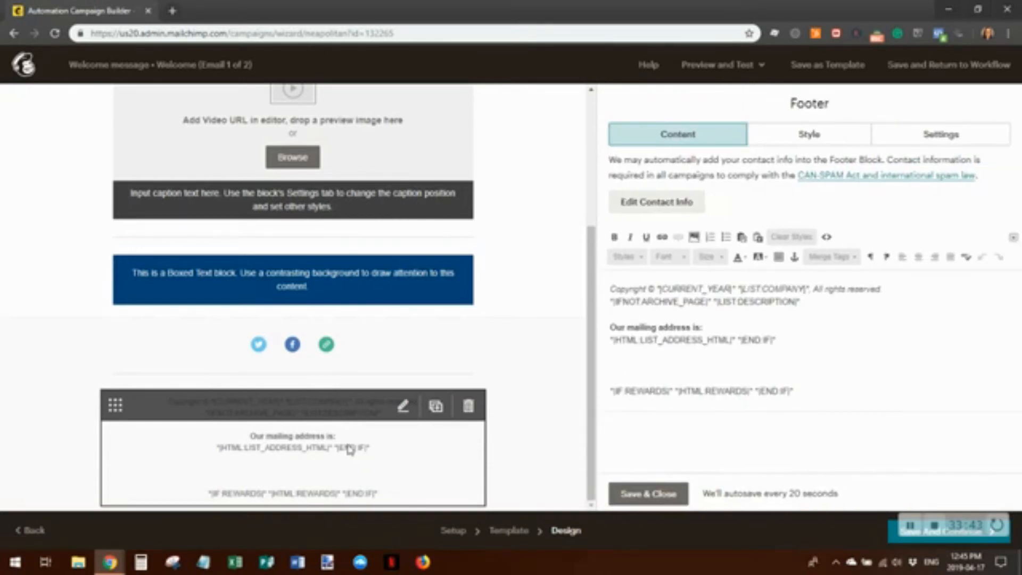
{"action": "left_click", "coordinate": [615, 368]}
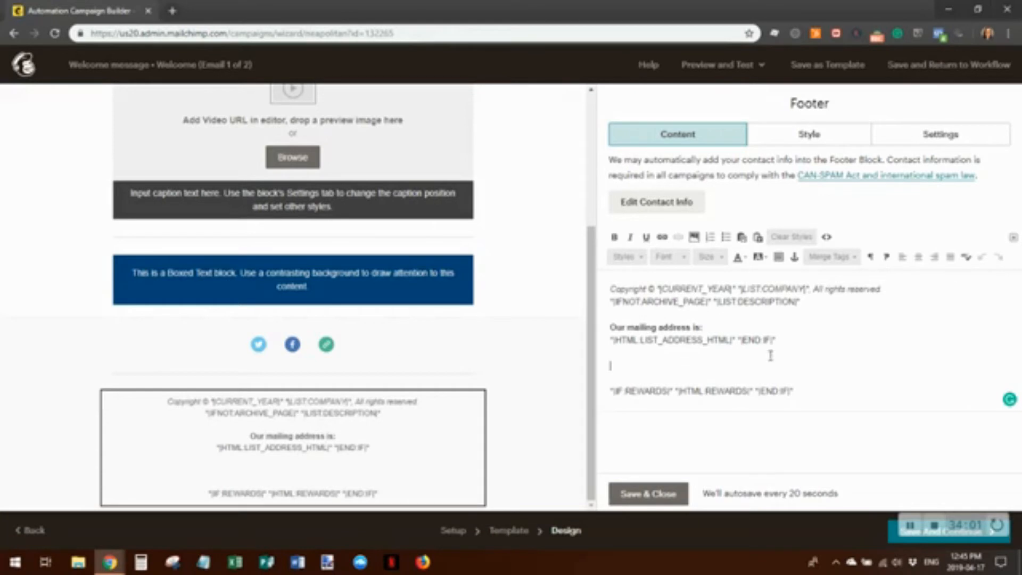
{"action": "left_click", "coordinate": [642, 496]}
Save the email design and return to the automation workflow
{"action": "scroll", "coordinate": [662, 221], "scroll_direction": "down", "scroll_amount": 1}
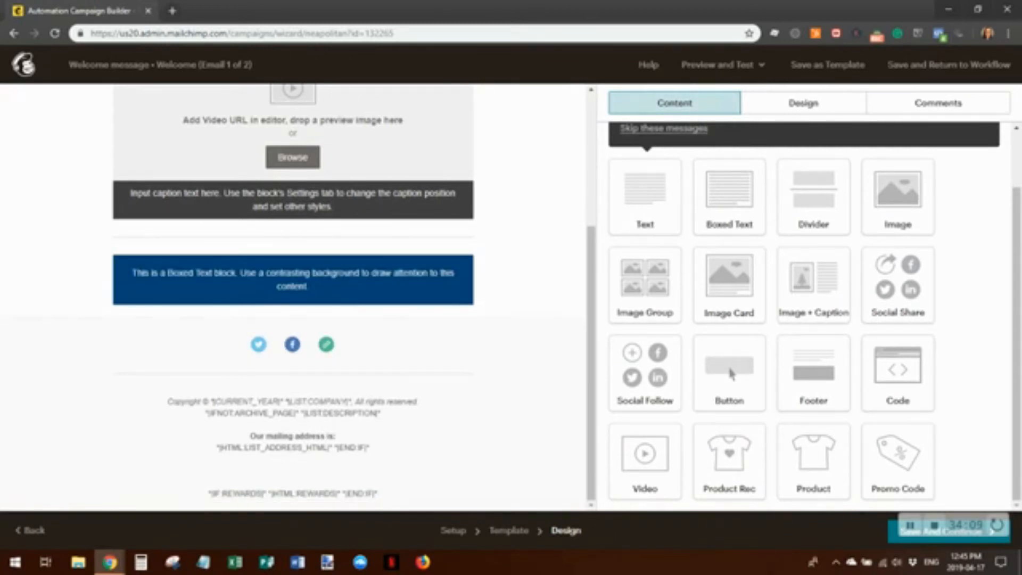
{"action": "left_click", "coordinate": [896, 542]}
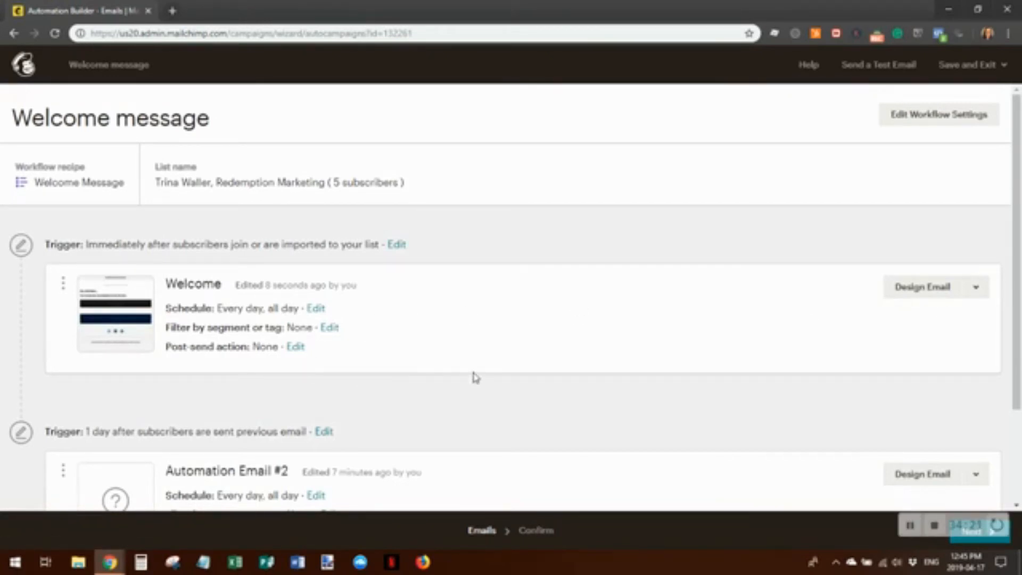
{"action": "scroll", "coordinate": [475, 376], "scroll_direction": "down", "scroll_amount": 3}
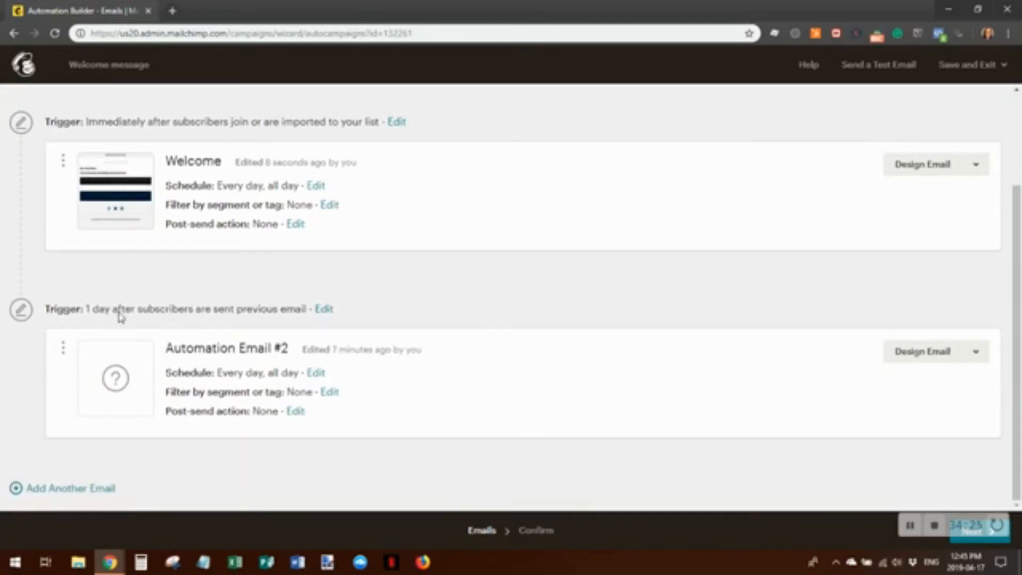
Set Automation Email #2's trigger to wait 3 days and update the trigger
{"action": "left_click", "coordinate": [325, 311]}
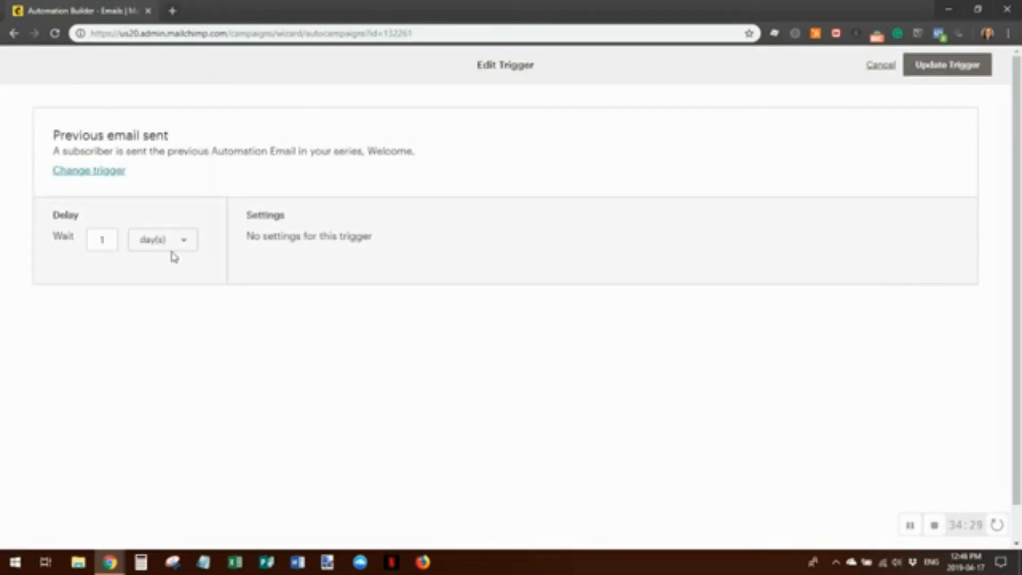
{"action": "left_click", "coordinate": [187, 238]}
{"action": "left_click", "coordinate": [130, 248]}
{"action": "left_click", "coordinate": [102, 239]}
{"action": "left_click", "coordinate": [188, 245]}
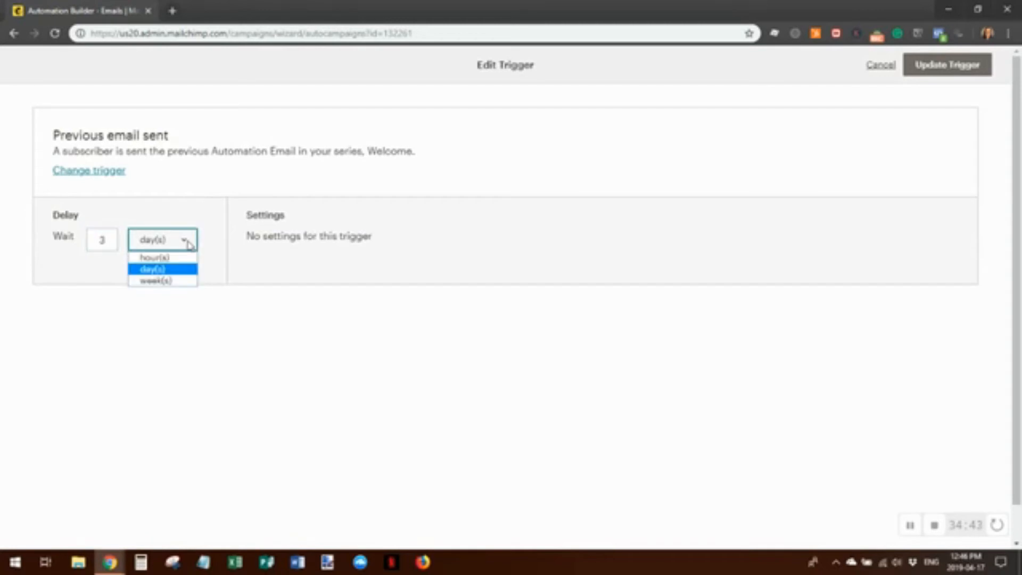
{"action": "left_click", "coordinate": [189, 245]}
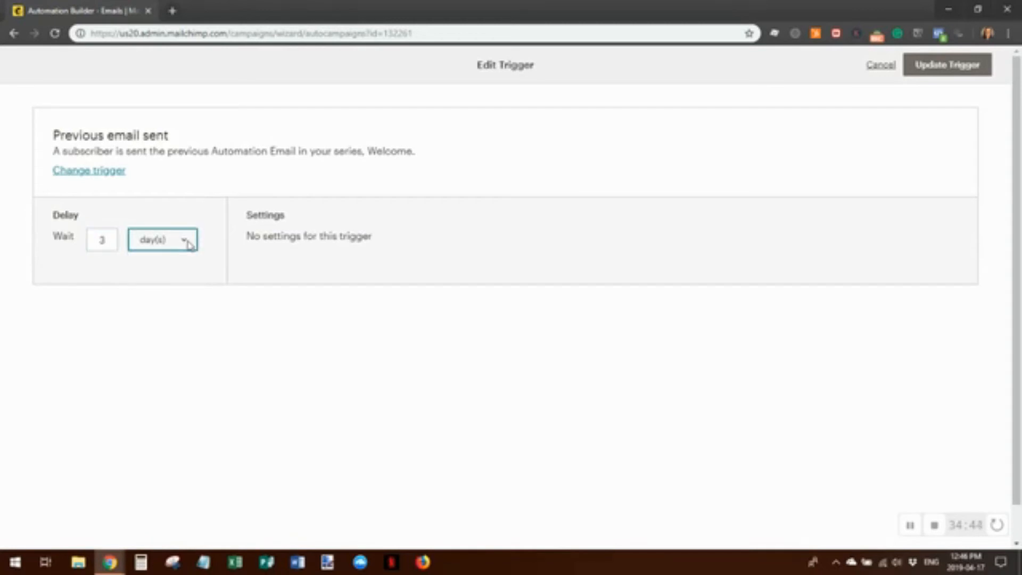
{"action": "left_click", "coordinate": [947, 76]}
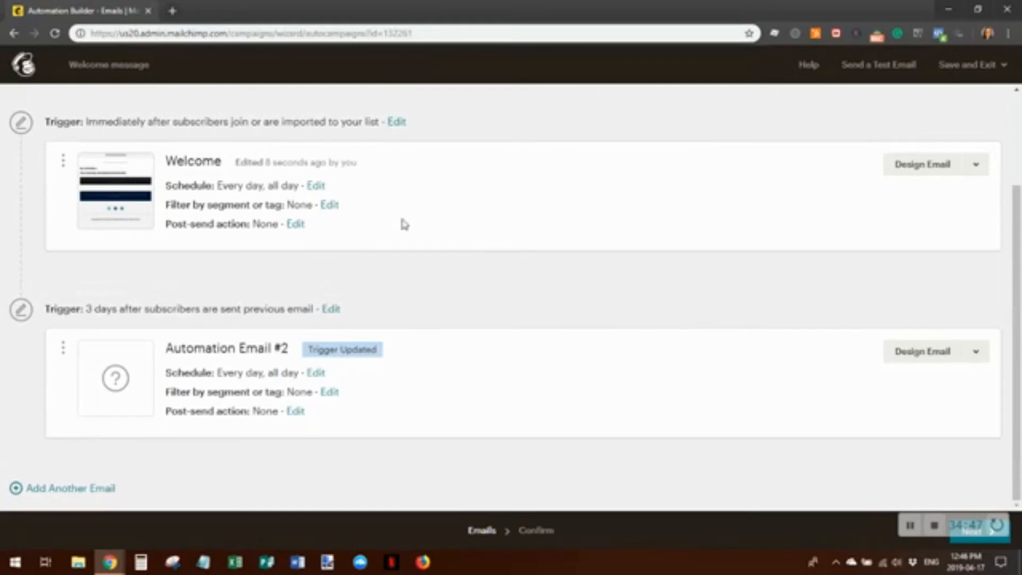
{"action": "scroll", "coordinate": [541, 270], "scroll_direction": "up", "scroll_amount": 3}
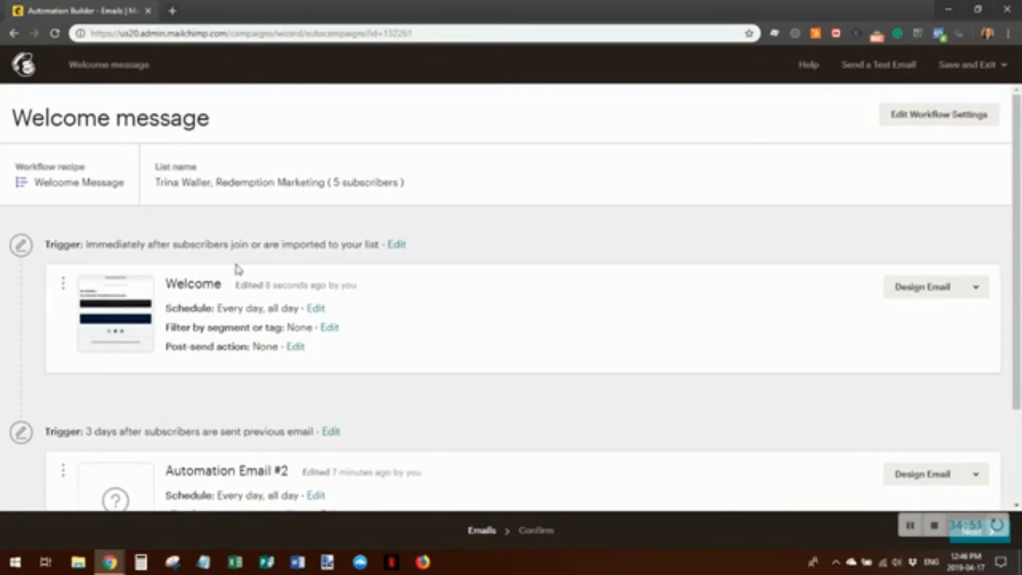
{"action": "left_click", "coordinate": [317, 310]}
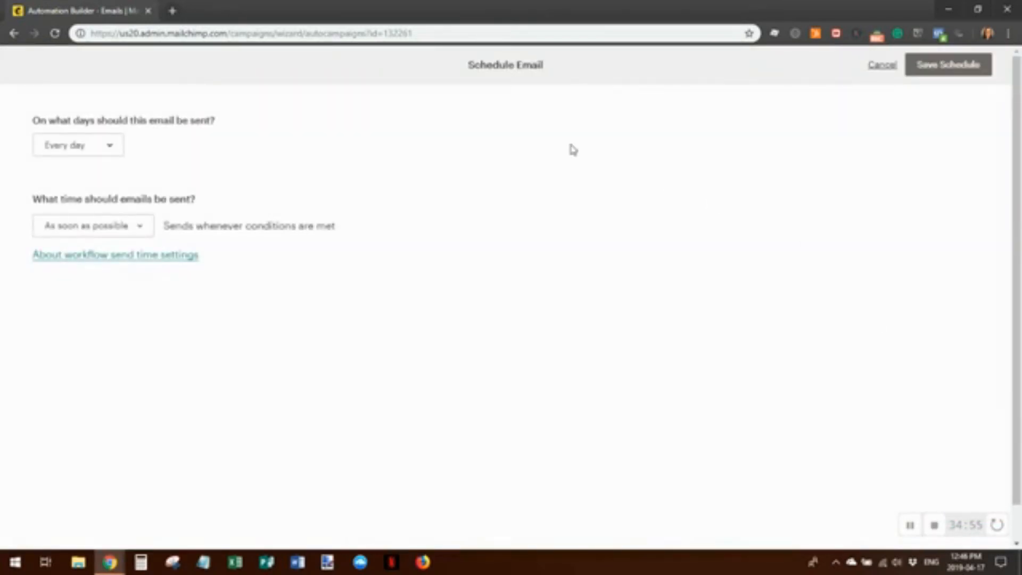
{"action": "left_click", "coordinate": [109, 148]}
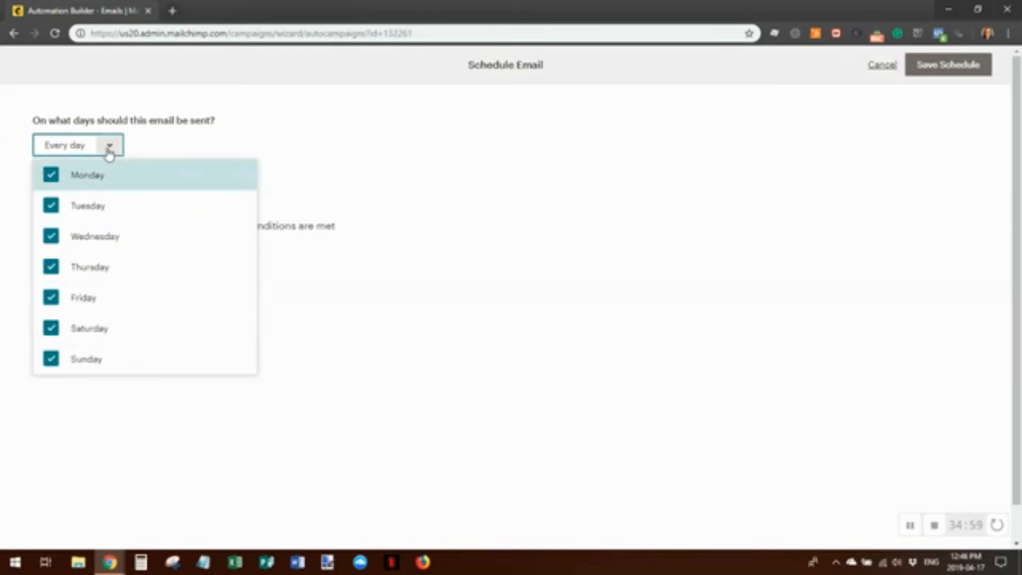
{"action": "left_click", "coordinate": [110, 151]}
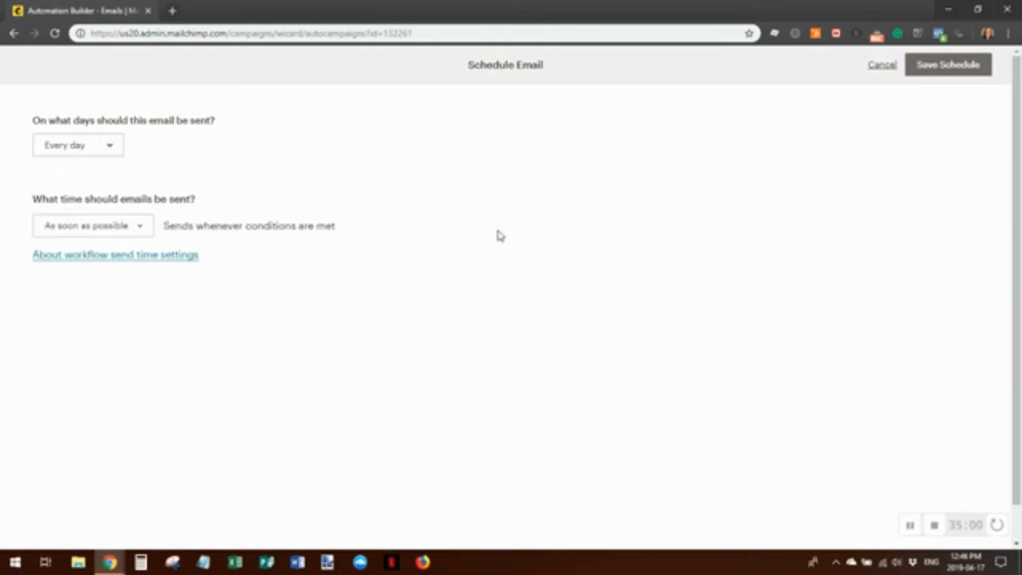
{"action": "left_click", "coordinate": [142, 226]}
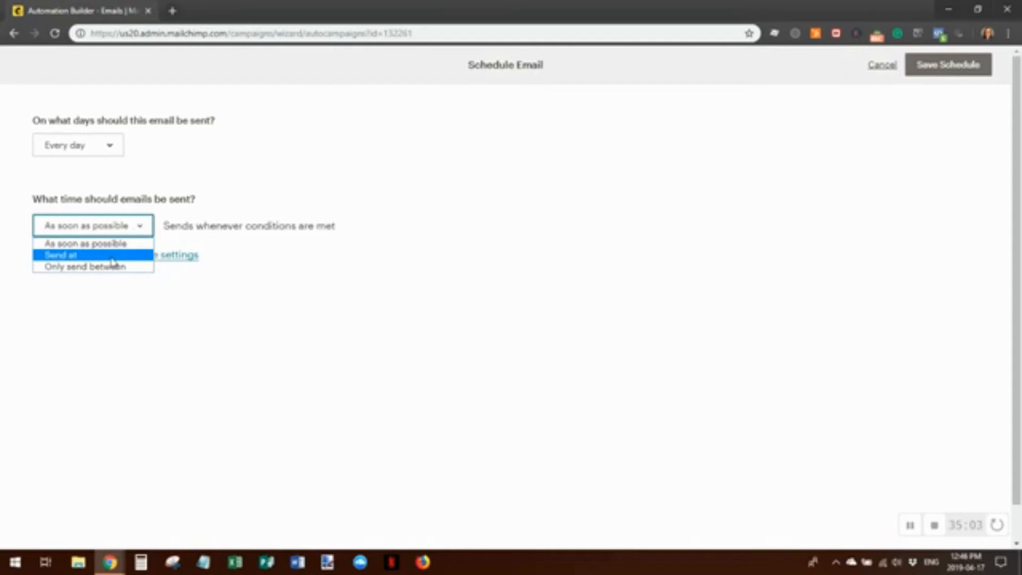
{"action": "left_click", "coordinate": [147, 222]}
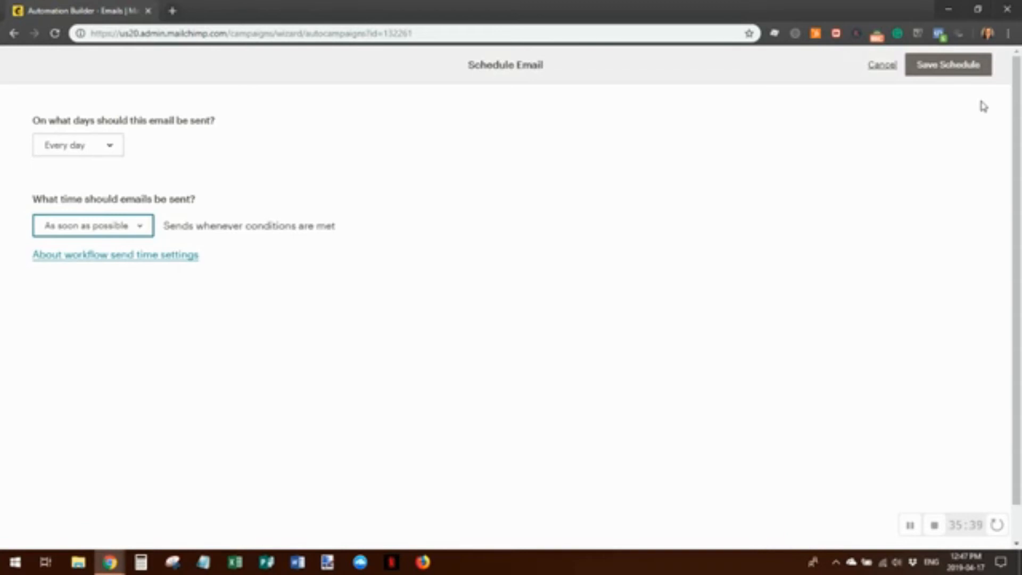
{"action": "left_click", "coordinate": [944, 67]}
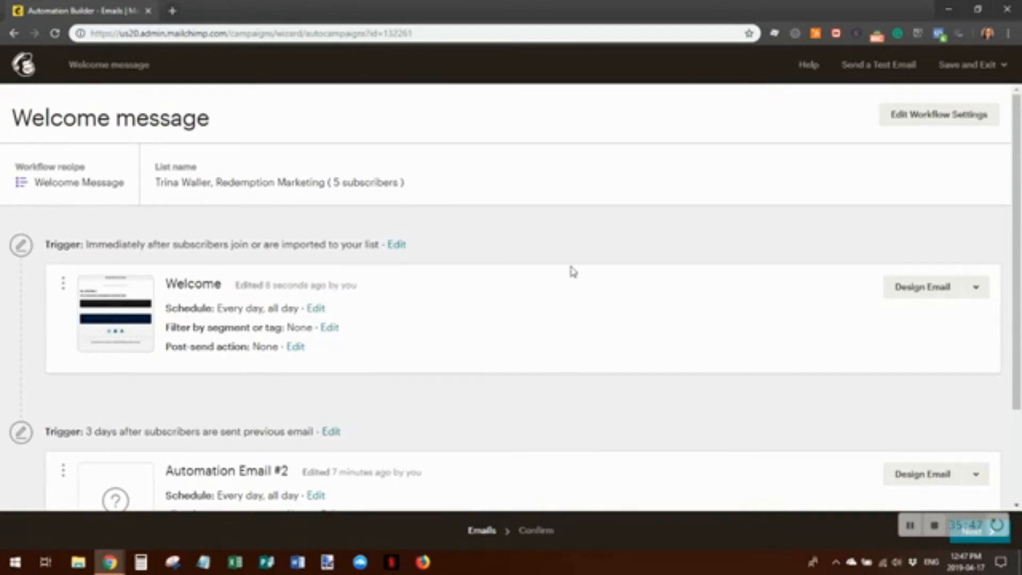
Give Automation Email #2 subject 'This is email 2', preview 'This is test email 2' and the suggested From name
{"action": "scroll", "coordinate": [673, 263], "scroll_direction": "down", "scroll_amount": 3}
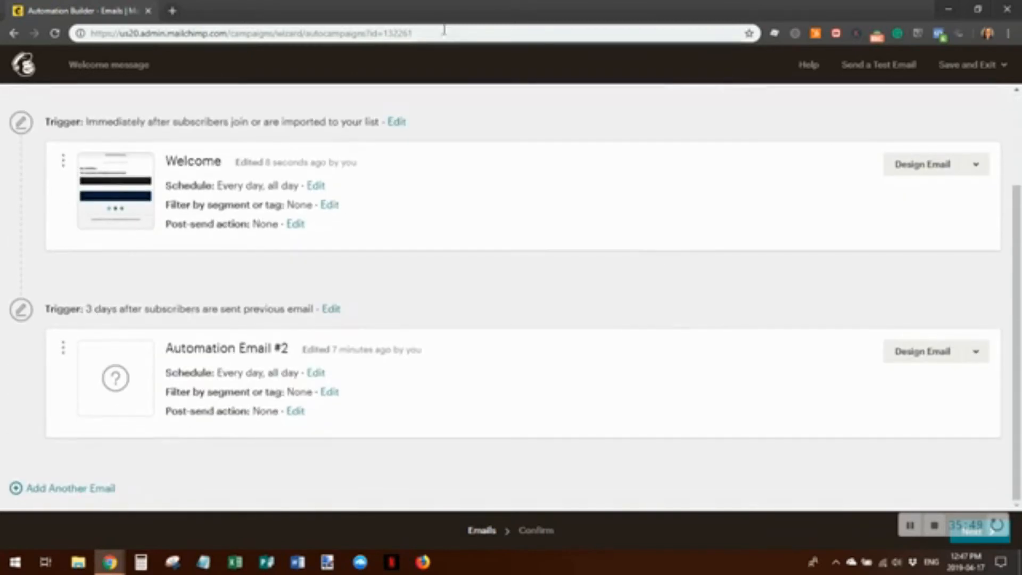
{"action": "left_click", "coordinate": [932, 354]}
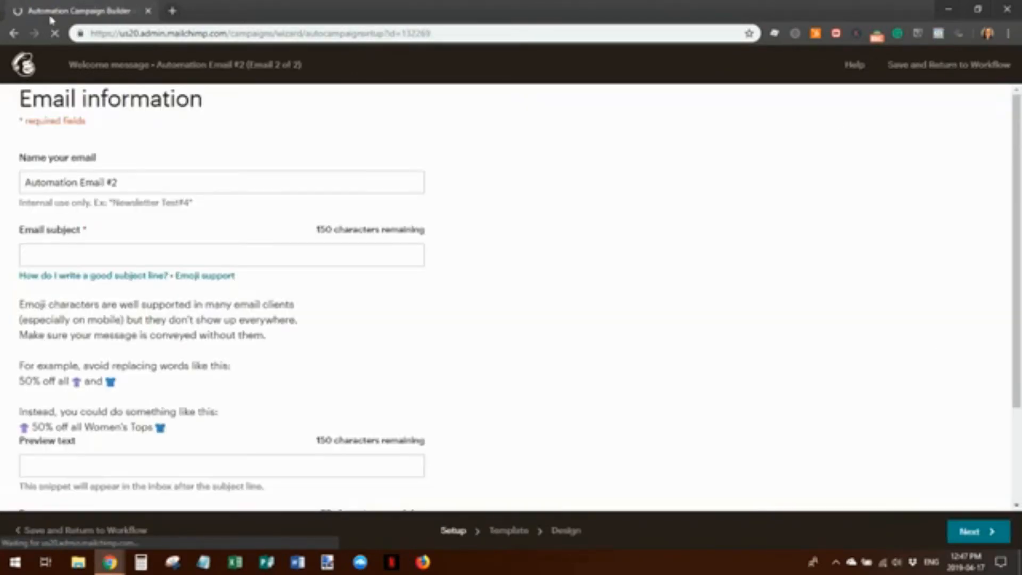
{"action": "left_click", "coordinate": [45, 254]}
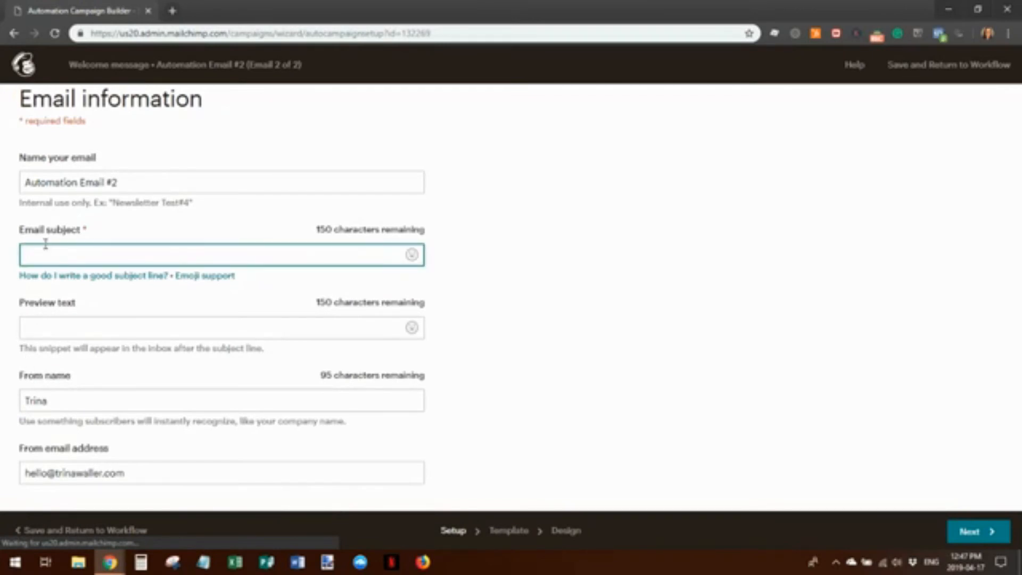
{"action": "type", "text": "This is email "}
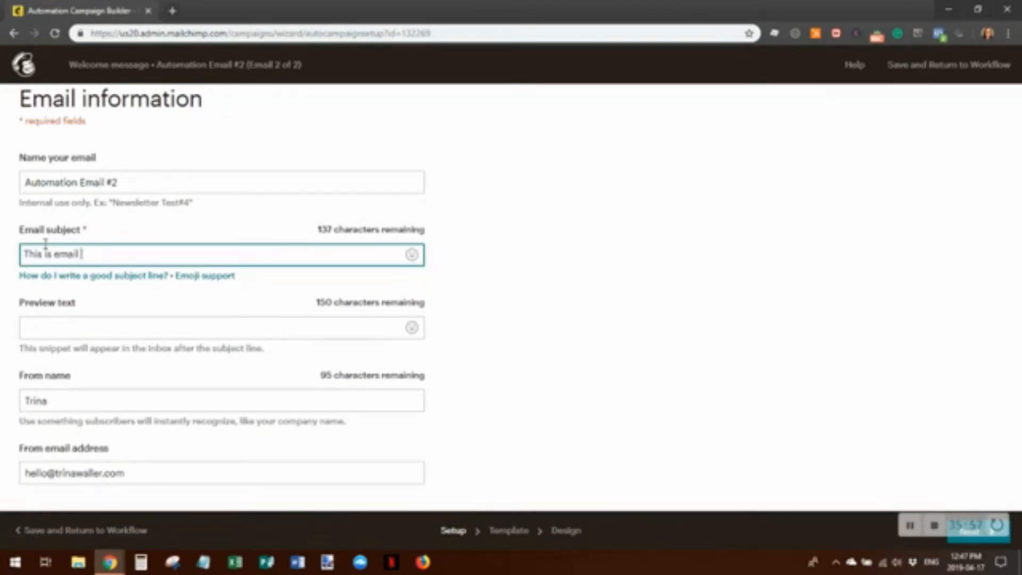
{"action": "type", "text": "2"}
{"action": "left_click", "coordinate": [78, 332]}
{"action": "type", "text": "Thi s is te"}
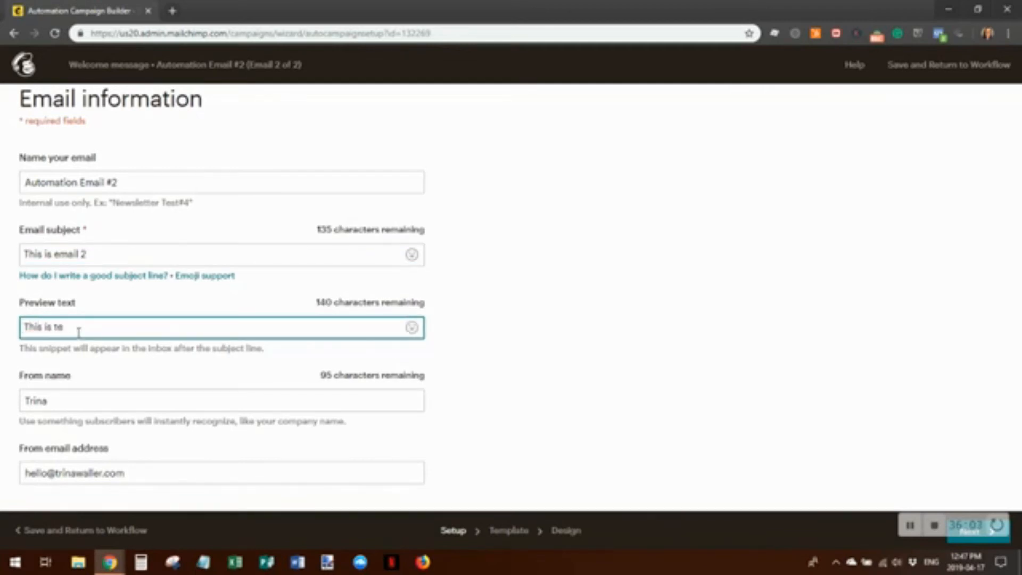
{"action": "type", "text": "xt email w2"}
{"action": "left_click", "coordinate": [65, 401]}
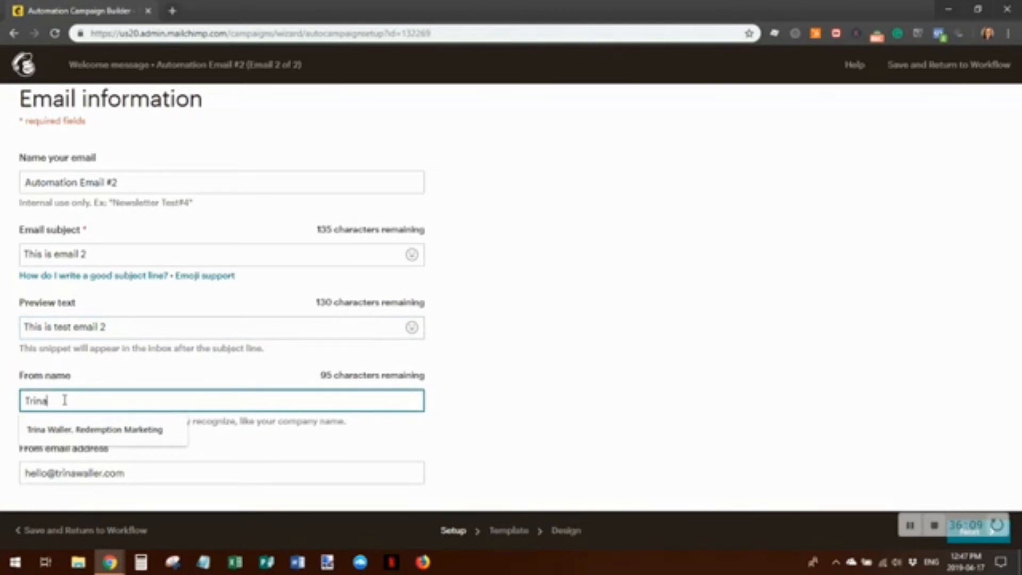
{"action": "left_click", "coordinate": [53, 429]}
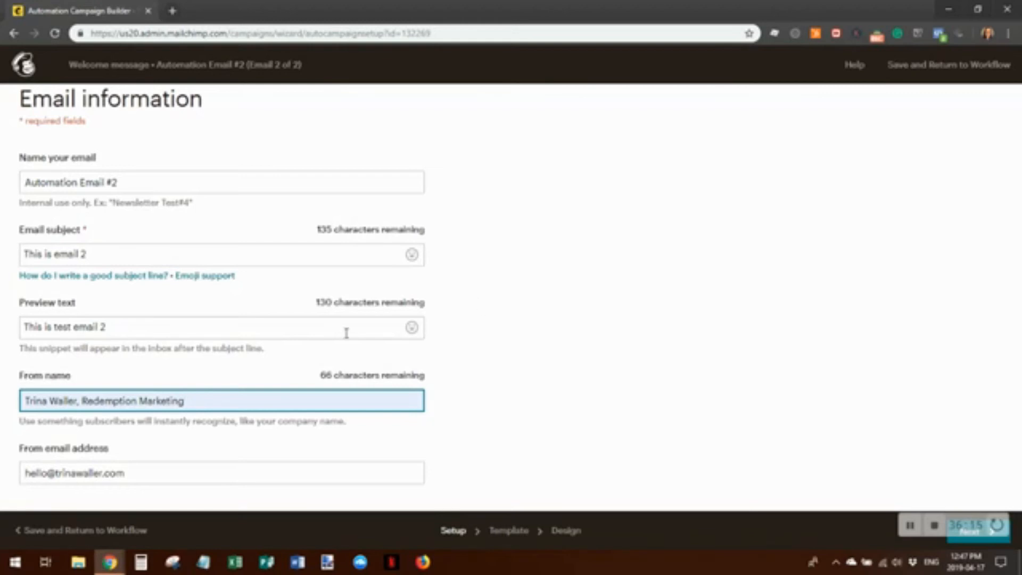
{"action": "left_click", "coordinate": [207, 275]}
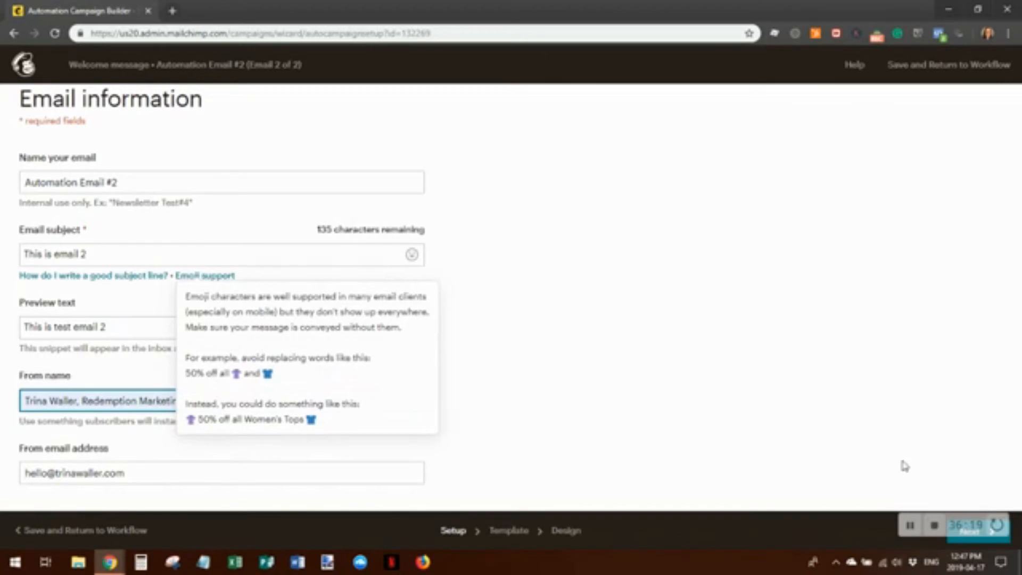
{"action": "left_click", "coordinate": [964, 547]}
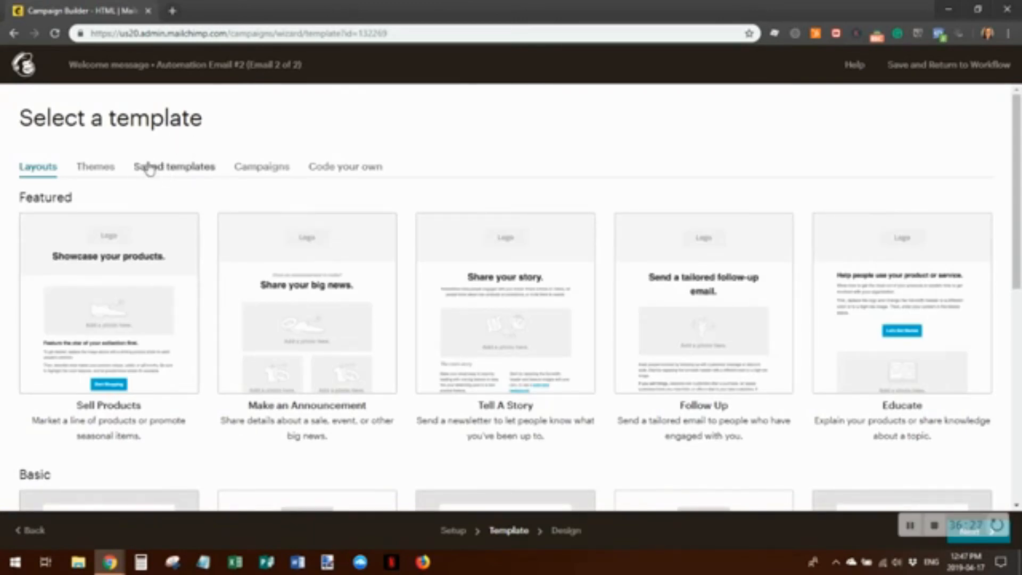
Apply saved Template 1 to Automation Email #2 and save the design
{"action": "left_click", "coordinate": [170, 169]}
{"action": "left_click", "coordinate": [125, 312]}
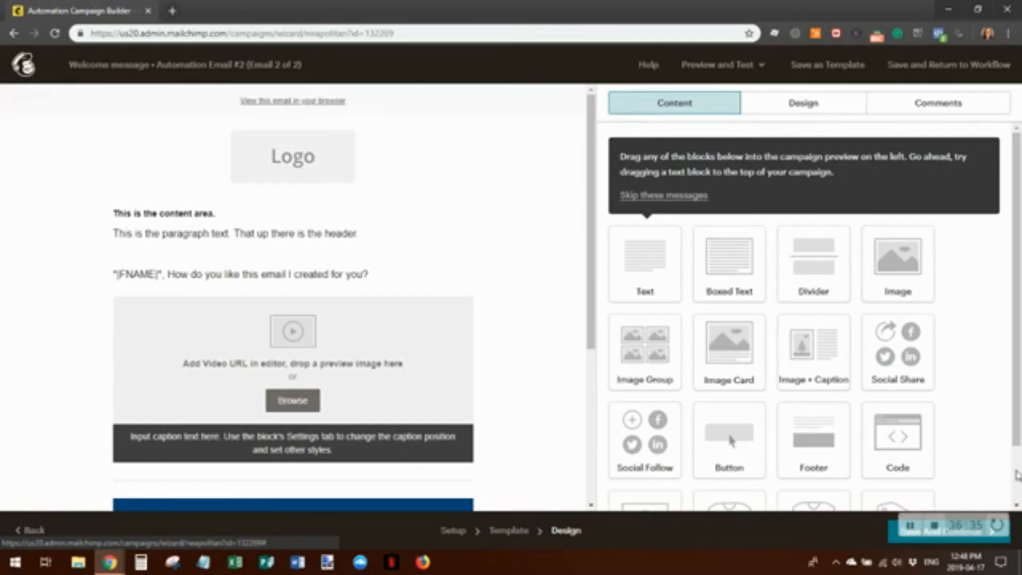
{"action": "left_click", "coordinate": [888, 542]}
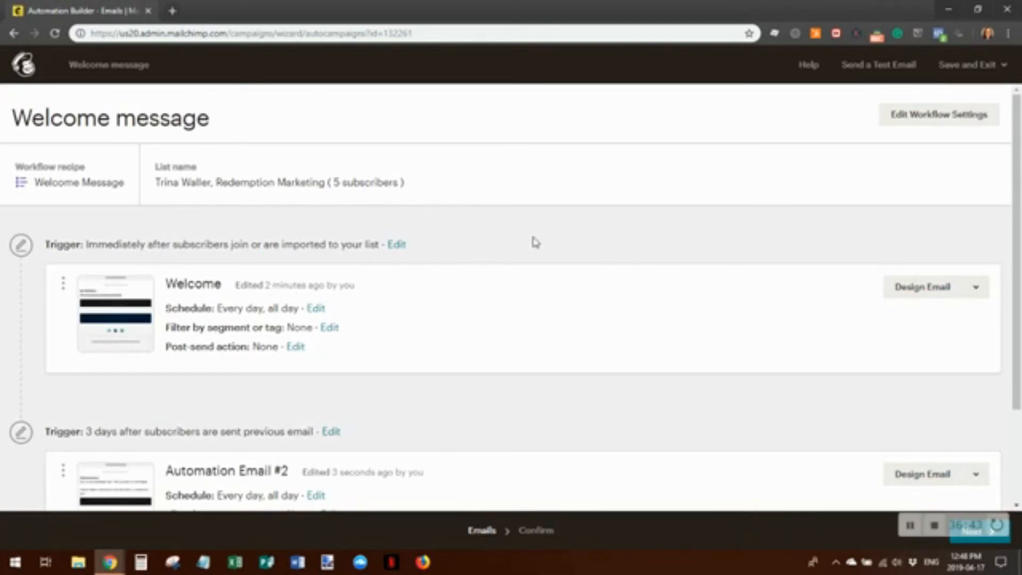
Review the workflow overview and dismiss the exit menu without leaving
{"action": "scroll", "coordinate": [535, 242], "scroll_direction": "down", "scroll_amount": 2}
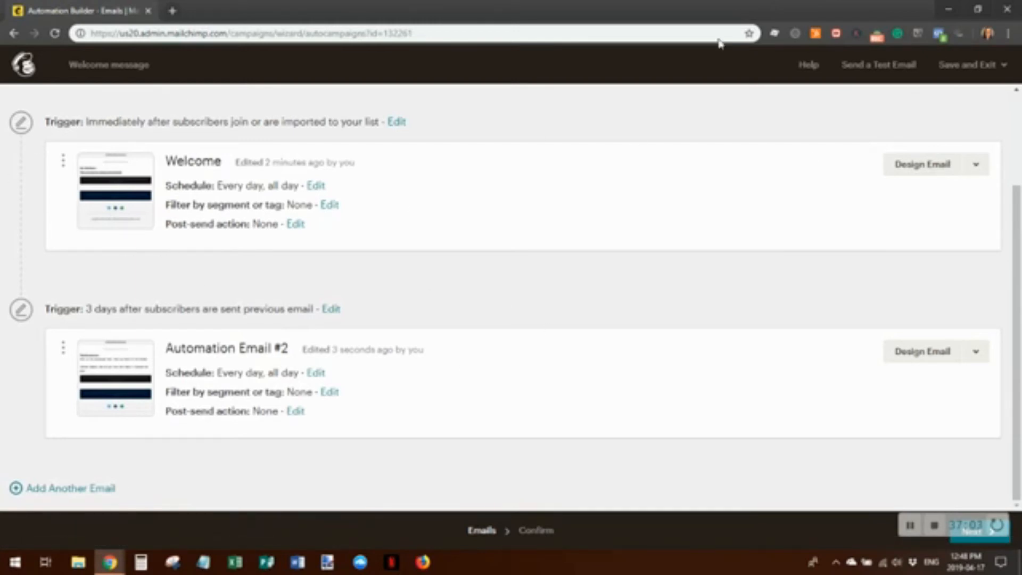
{"action": "left_click", "coordinate": [1005, 68]}
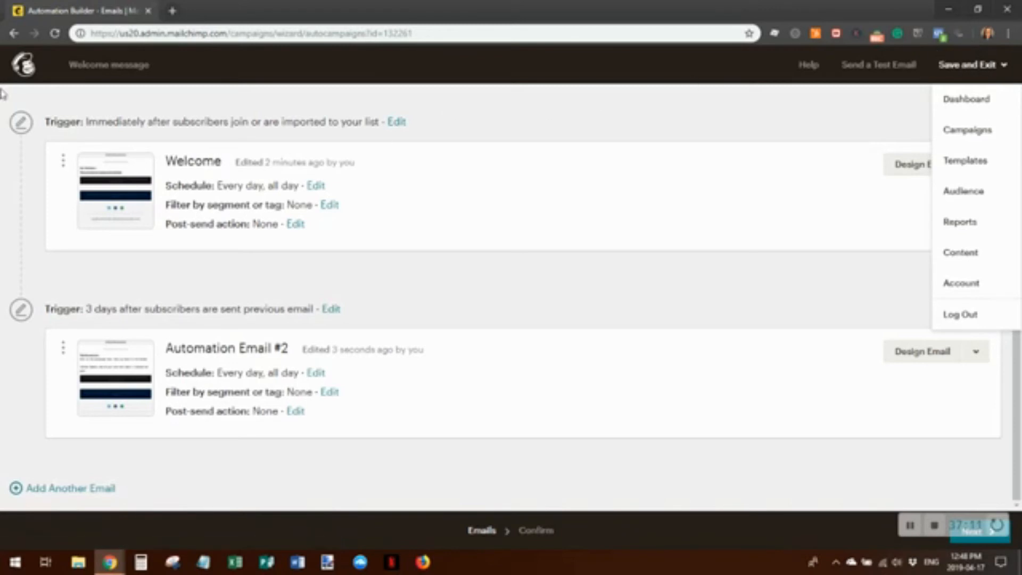
{"action": "left_click", "coordinate": [1005, 66]}
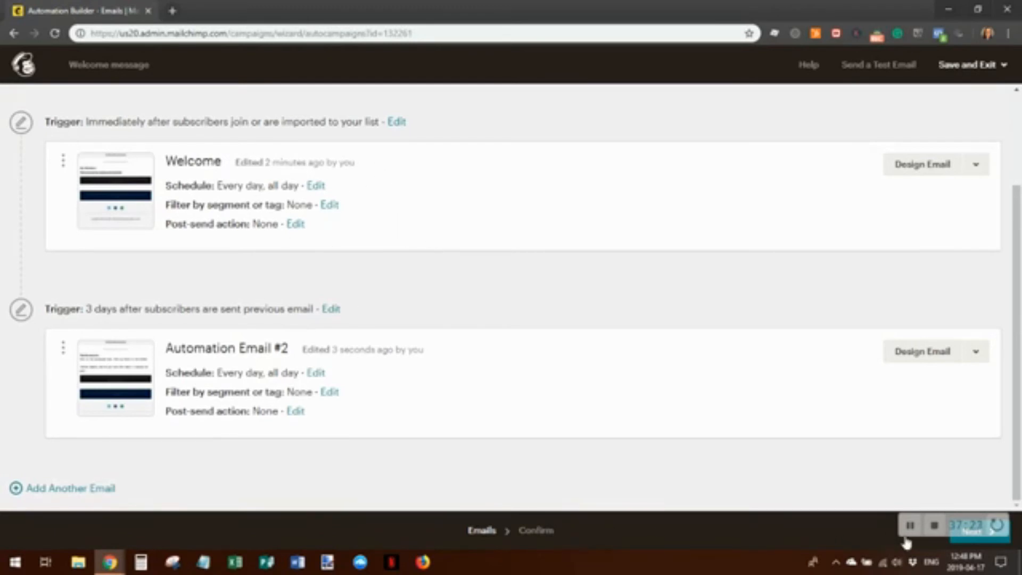
Review the two-email workflow on the Confirm page and bring up the Start Sending confirmation
{"action": "left_click", "coordinate": [960, 539]}
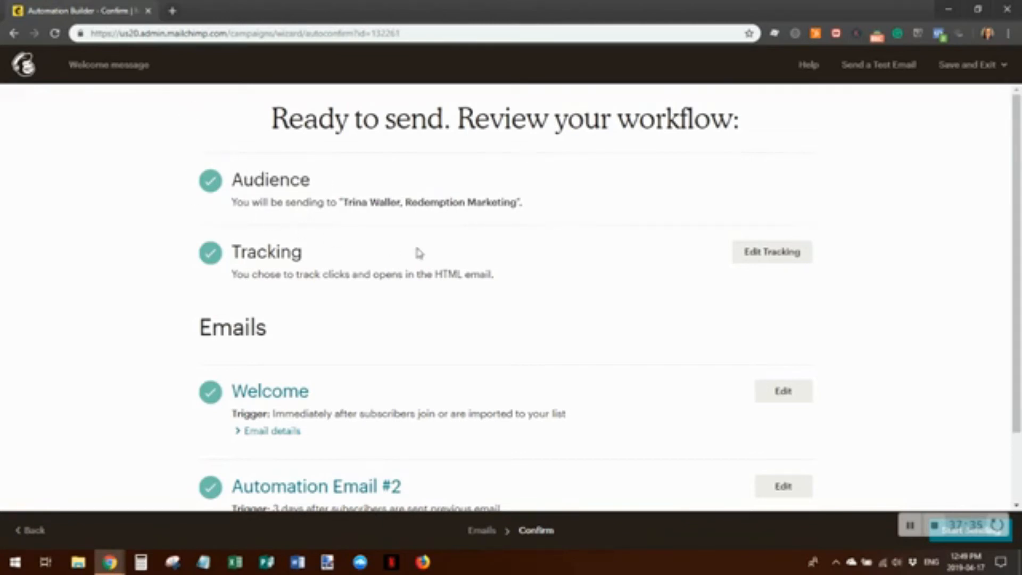
{"action": "scroll", "coordinate": [584, 347], "scroll_direction": "down", "scroll_amount": 2}
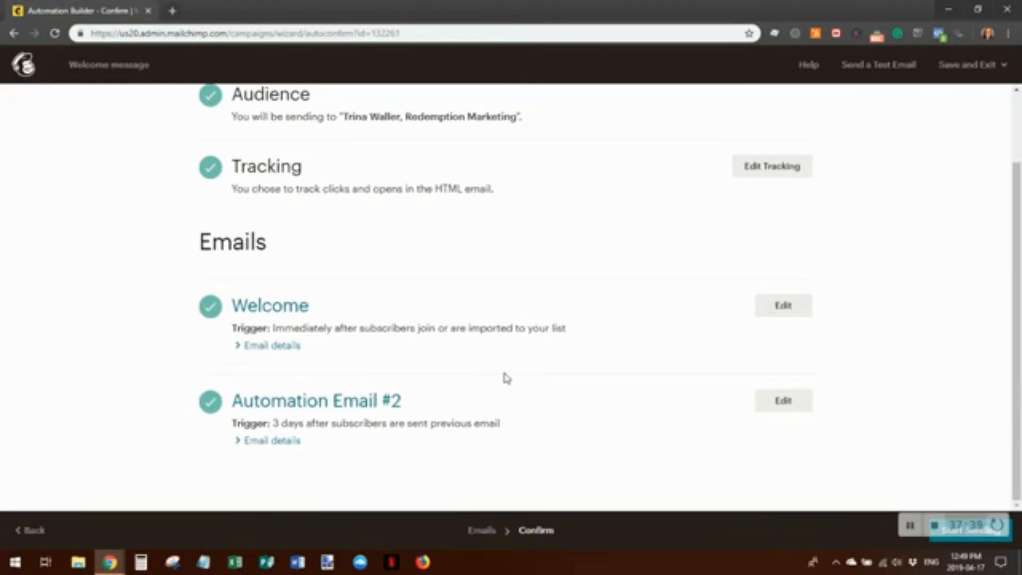
{"action": "scroll", "coordinate": [495, 381], "scroll_direction": "up", "scroll_amount": 2}
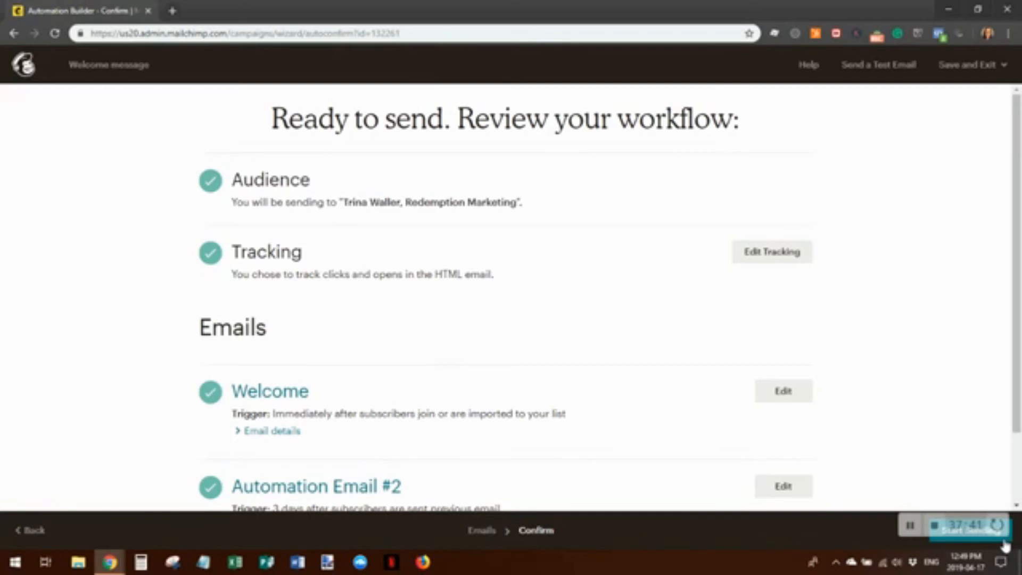
{"action": "left_click", "coordinate": [976, 544]}
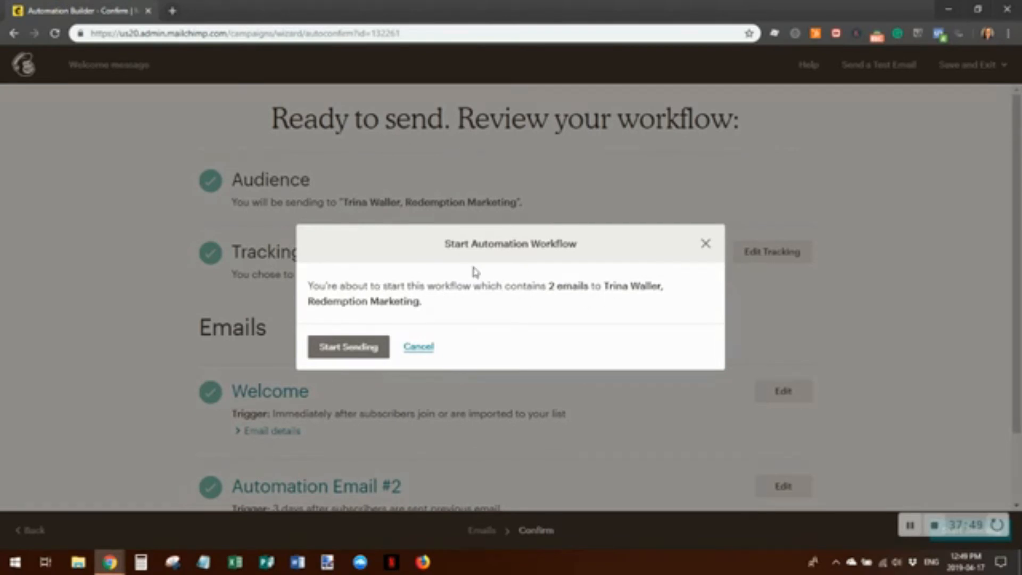
Confirm starting the Welcome message workflow and return to the Campaigns list
{"action": "left_click", "coordinate": [355, 350]}
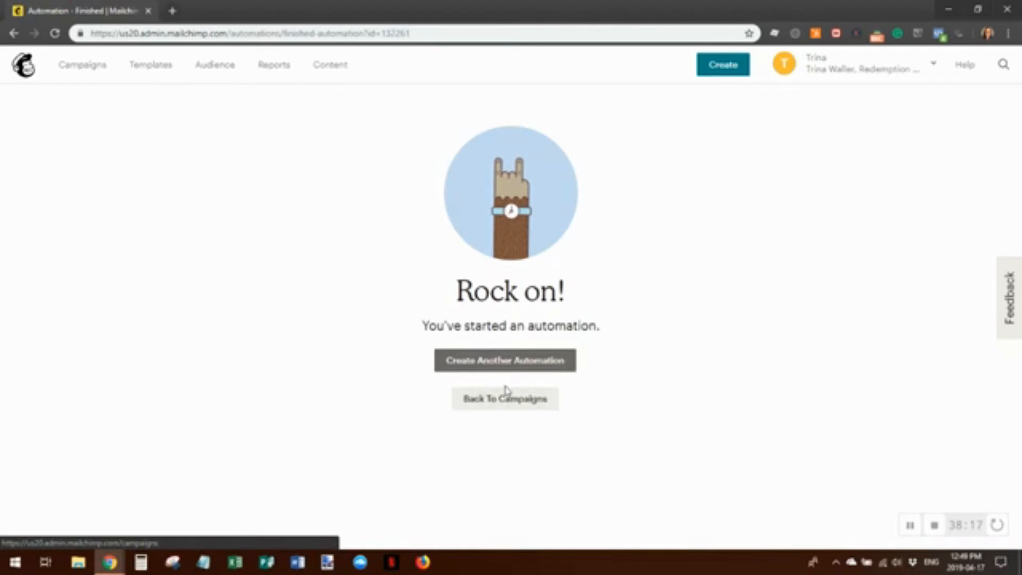
{"action": "left_click", "coordinate": [527, 407]}
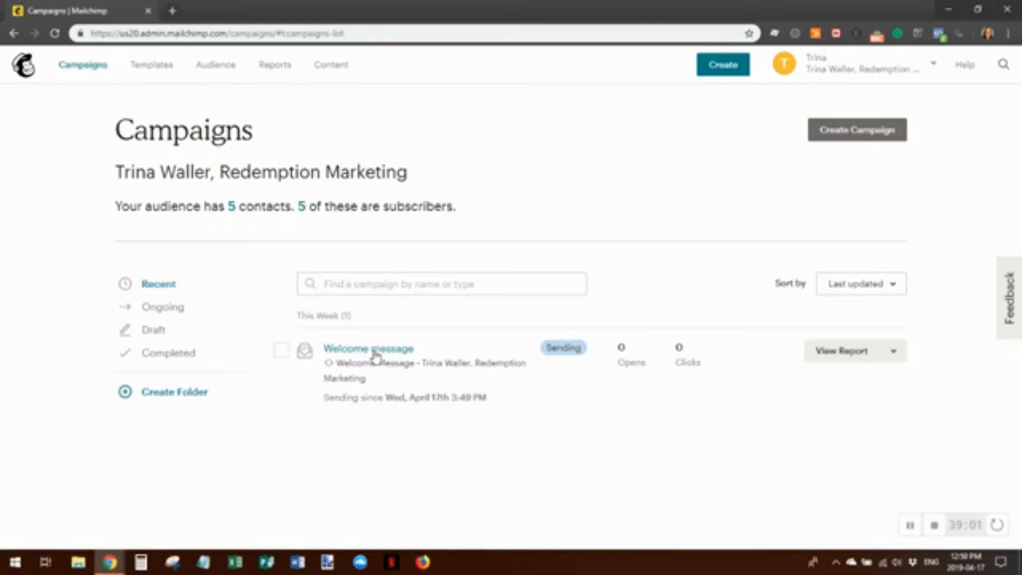
Open the Welcome message campaign report and look through it
{"action": "left_click", "coordinate": [399, 351]}
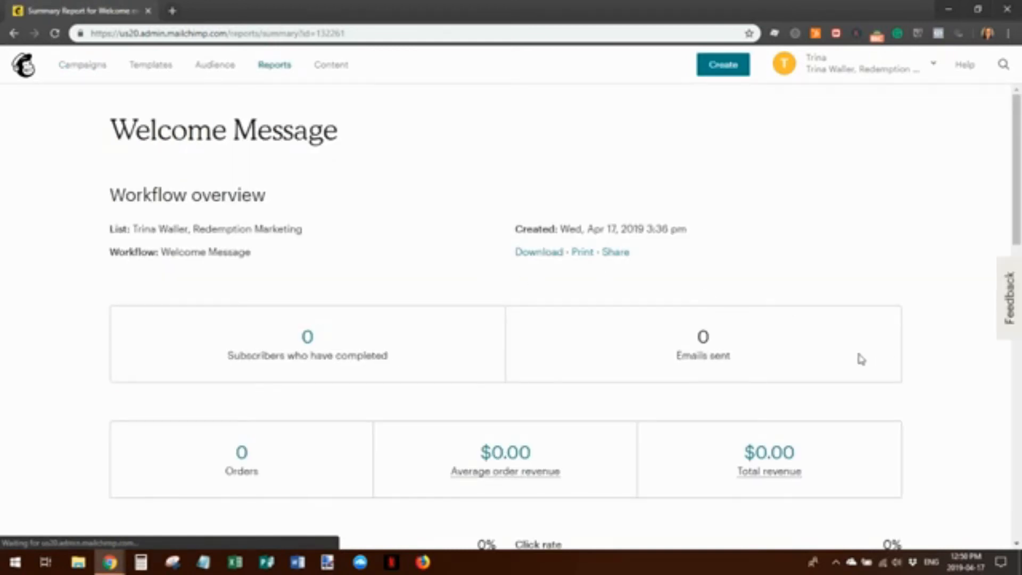
{"action": "scroll", "coordinate": [828, 299], "scroll_direction": "down", "scroll_amount": 5}
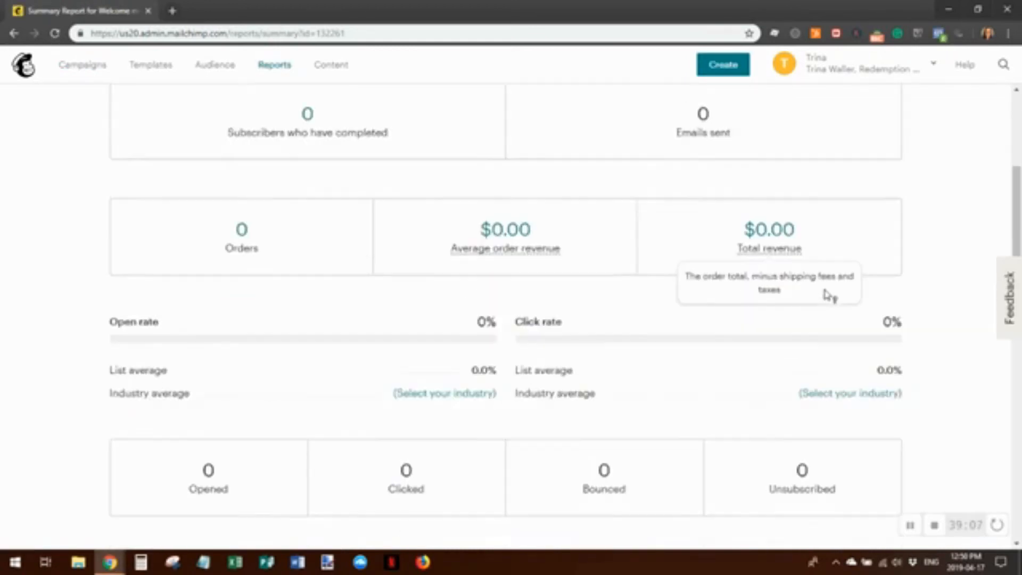
{"action": "scroll", "coordinate": [826, 294], "scroll_direction": "down", "scroll_amount": 5}
{"action": "scroll", "coordinate": [827, 295], "scroll_direction": "down", "scroll_amount": 4}
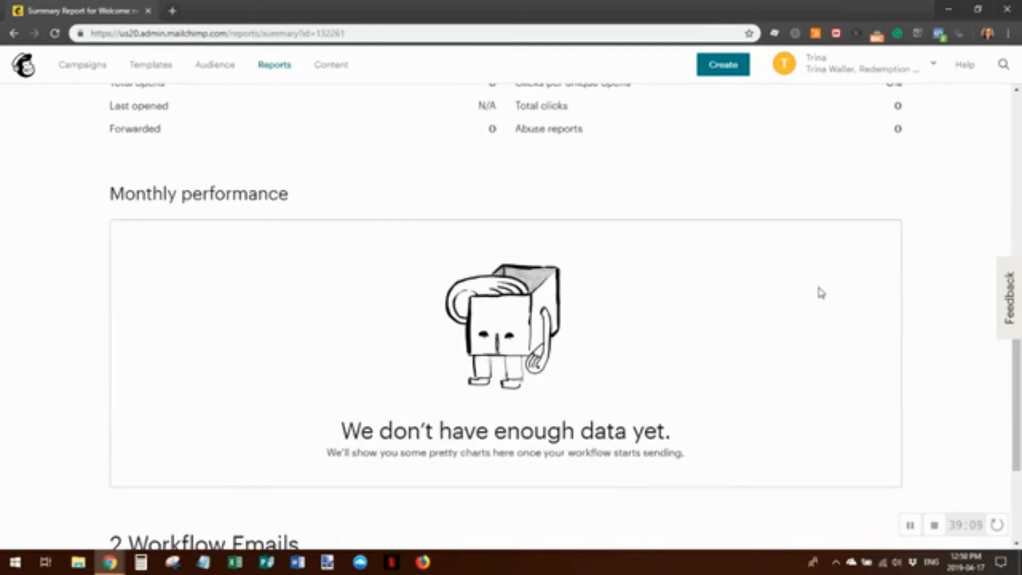
{"action": "scroll", "coordinate": [822, 293], "scroll_direction": "down", "scroll_amount": 4}
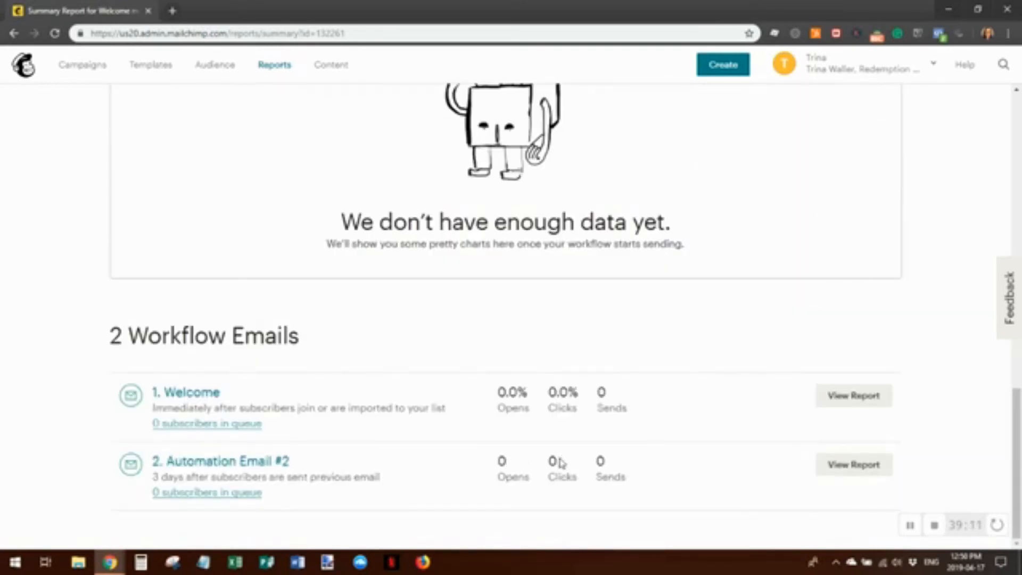
{"action": "scroll", "coordinate": [735, 408], "scroll_direction": "up", "scroll_amount": 10}
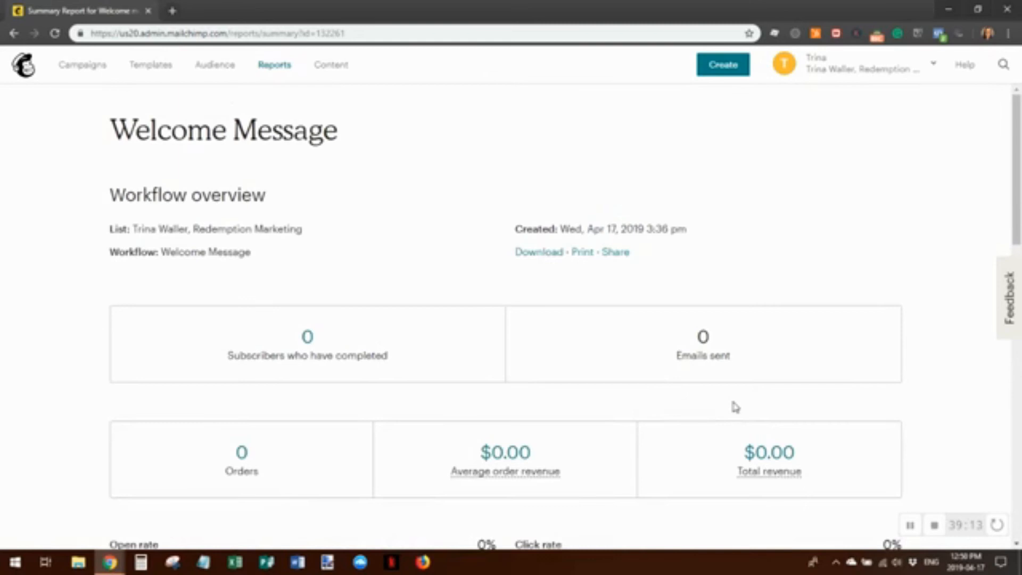
{"action": "mouse_move", "coordinate": [799, 484]}
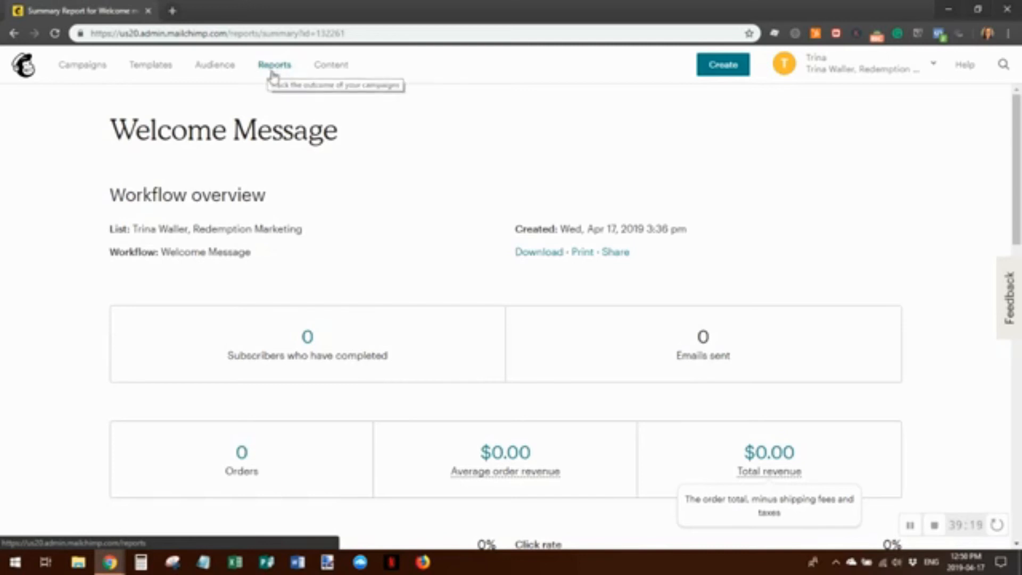
From Campaigns, choose Edit in the Welcome message View Report dropdown
{"action": "left_click", "coordinate": [88, 69]}
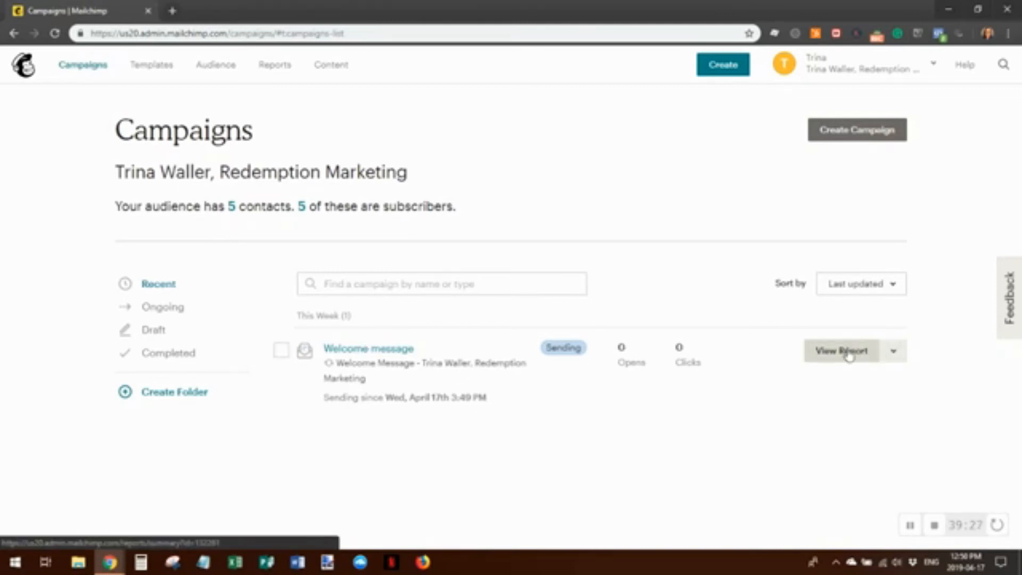
{"action": "left_click", "coordinate": [896, 356]}
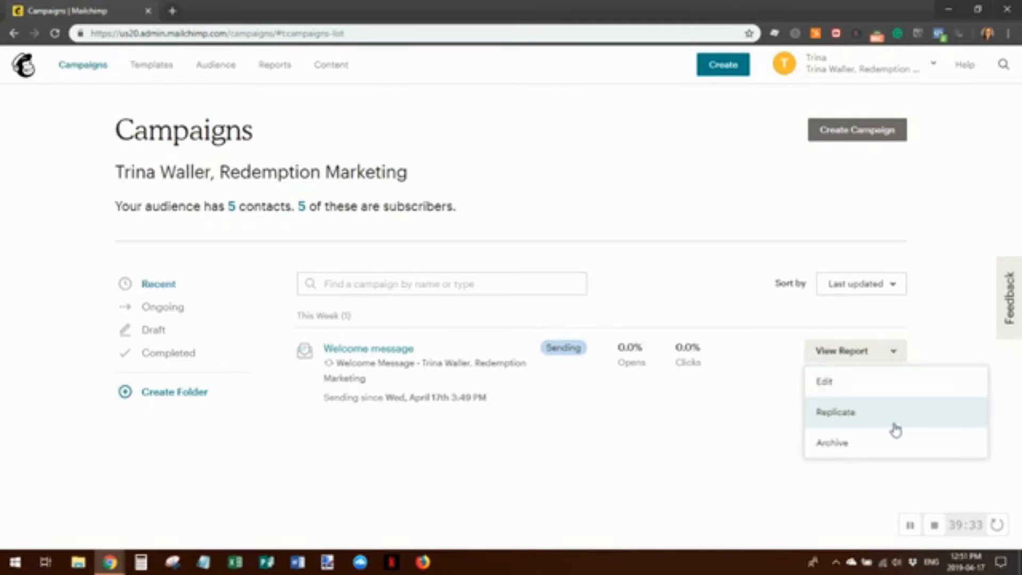
{"action": "left_click", "coordinate": [831, 384]}
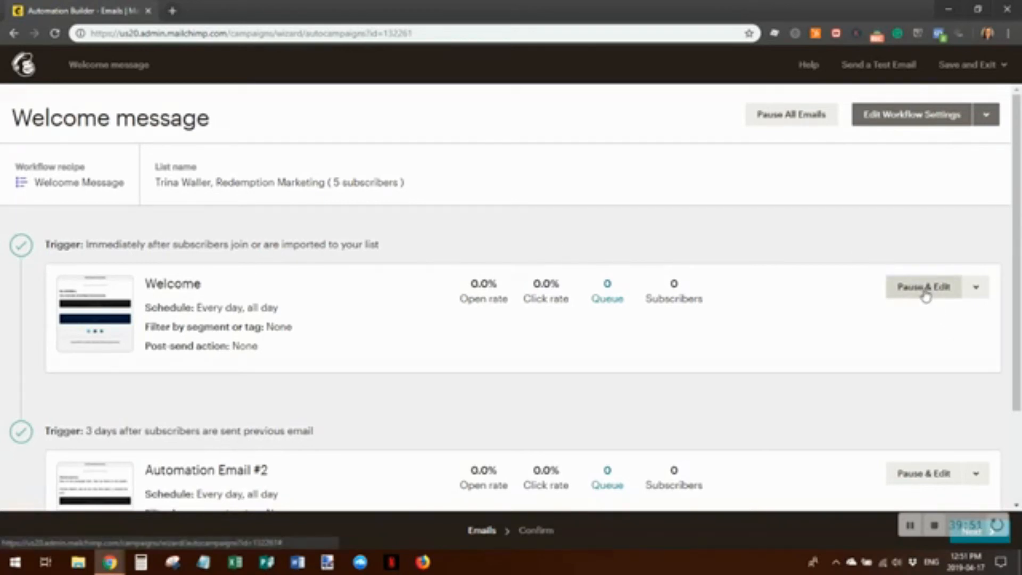
Add a third email to the Welcome message workflow and start designing it
{"action": "left_click", "coordinate": [978, 288]}
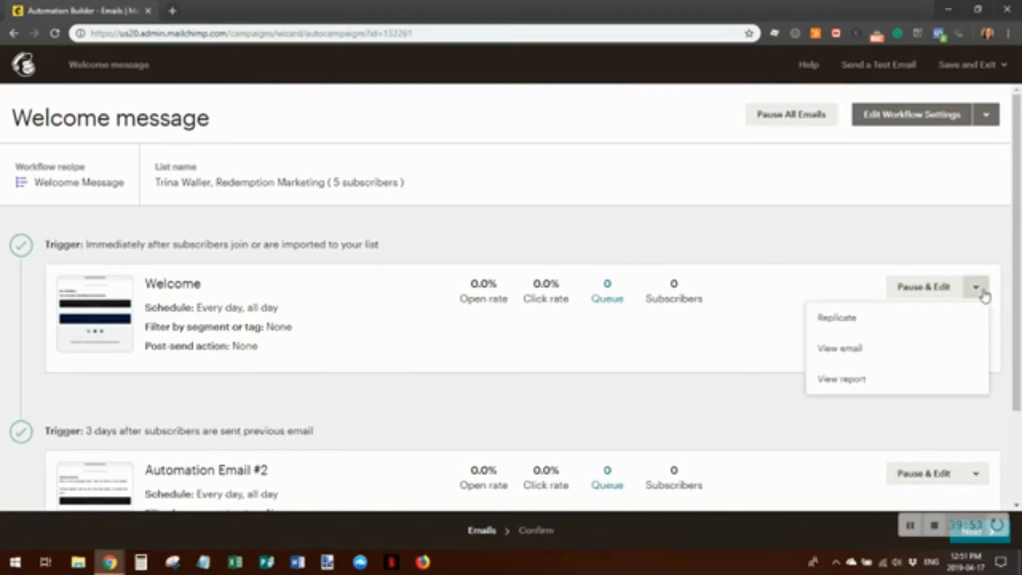
{"action": "left_click", "coordinate": [984, 296]}
{"action": "scroll", "coordinate": [420, 328], "scroll_direction": "down", "scroll_amount": 2}
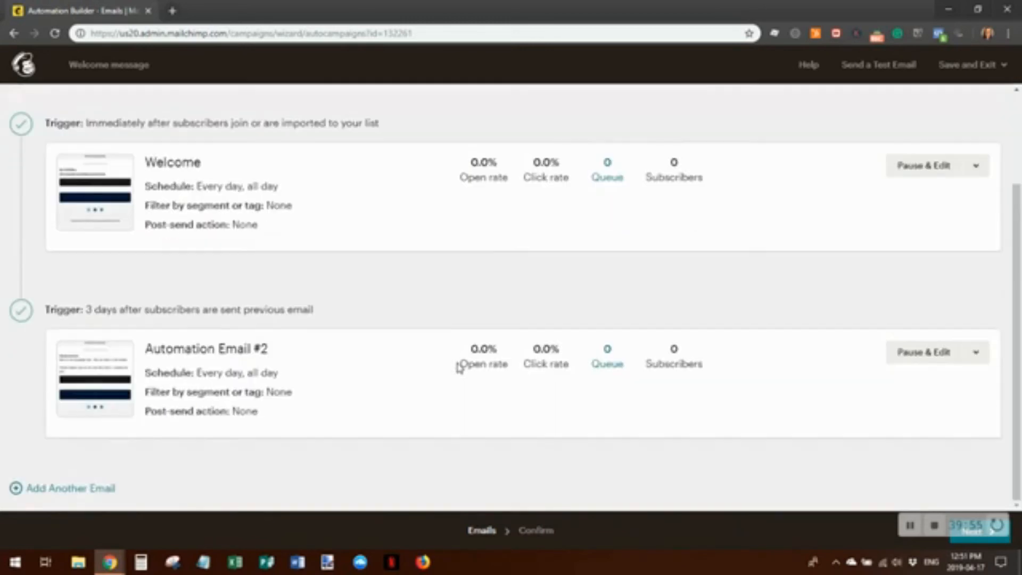
{"action": "left_click", "coordinate": [85, 488]}
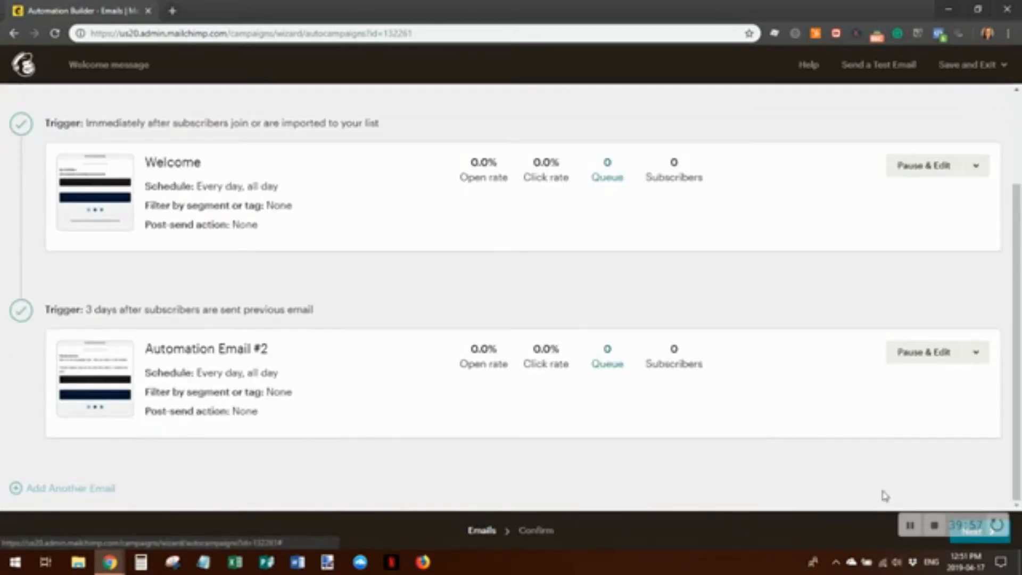
{"action": "scroll", "coordinate": [607, 462], "scroll_direction": "down", "scroll_amount": 3}
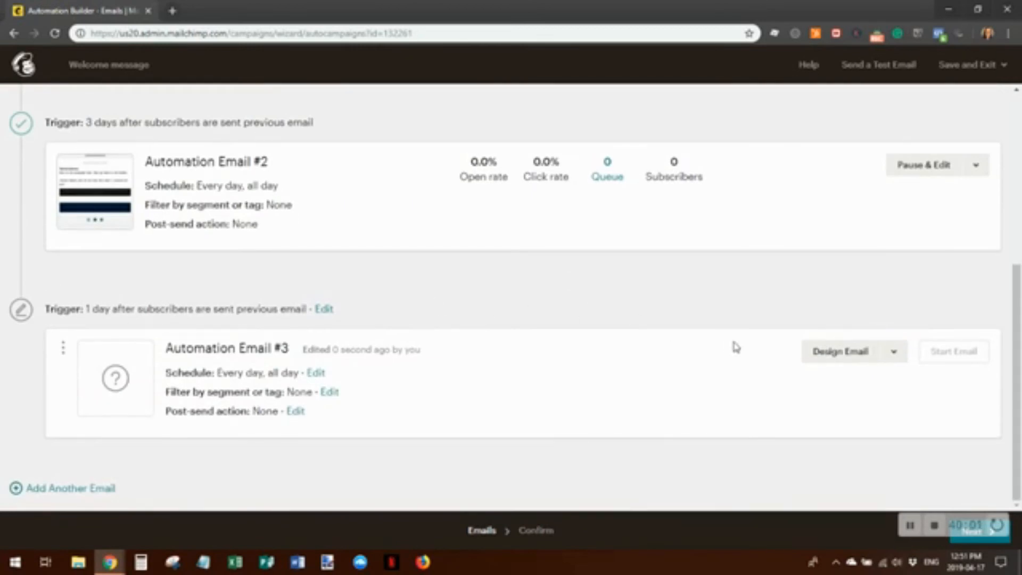
{"action": "left_click", "coordinate": [839, 353]}
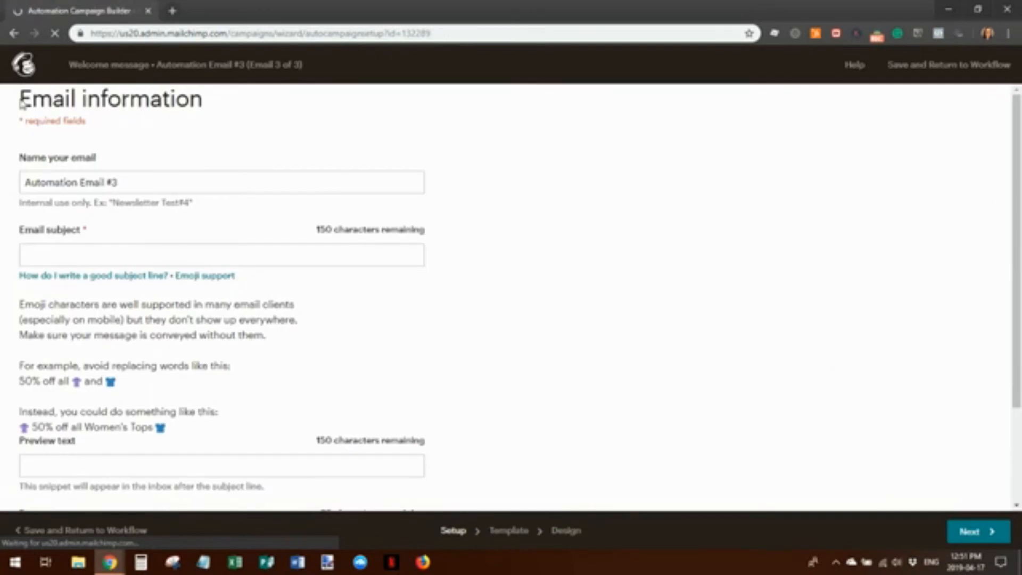
Set Email 3's subject and preview text to 'Email 3' with the suggested sender name
{"action": "left_click", "coordinate": [57, 255]}
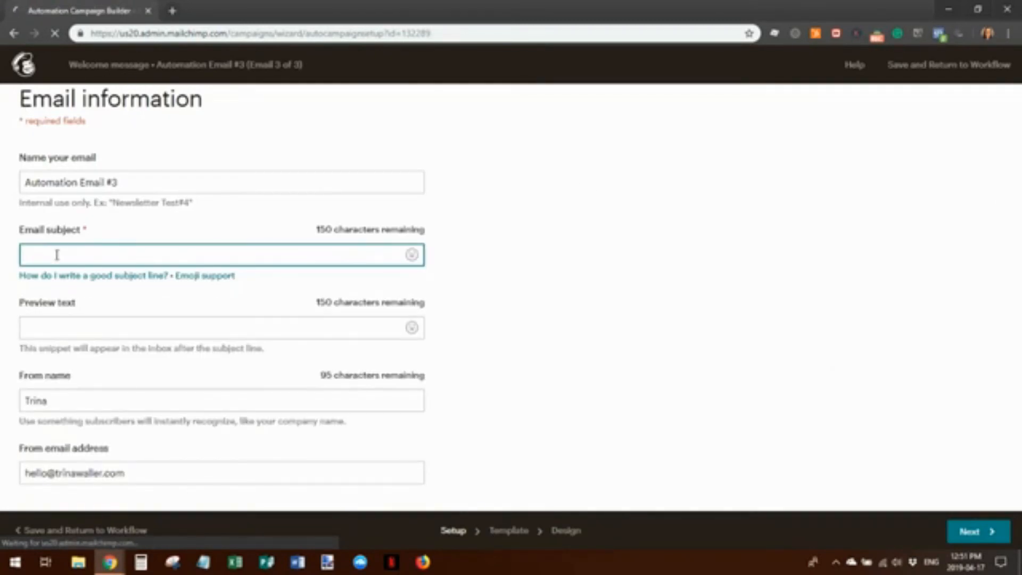
{"action": "type", "text": "Email 3"}
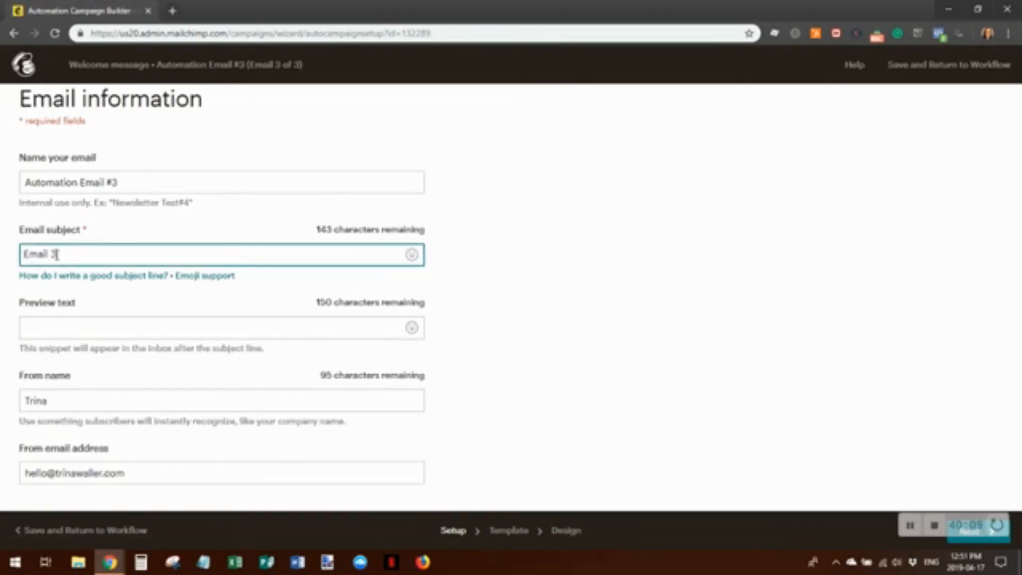
{"action": "left_click", "coordinate": [58, 329]}
{"action": "type", "text": "Email 3"}
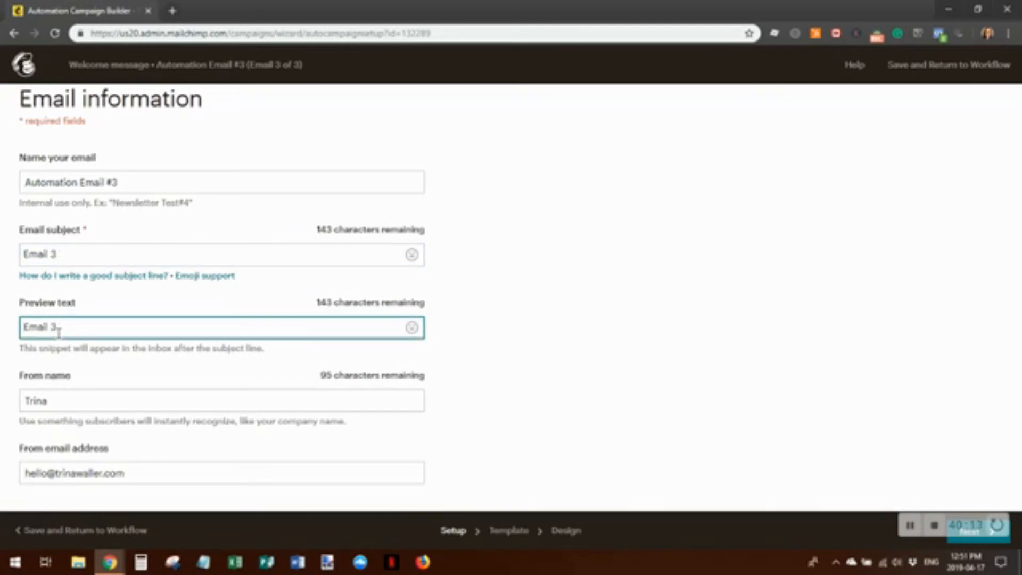
{"action": "left_click", "coordinate": [62, 394]}
{"action": "left_click", "coordinate": [60, 428]}
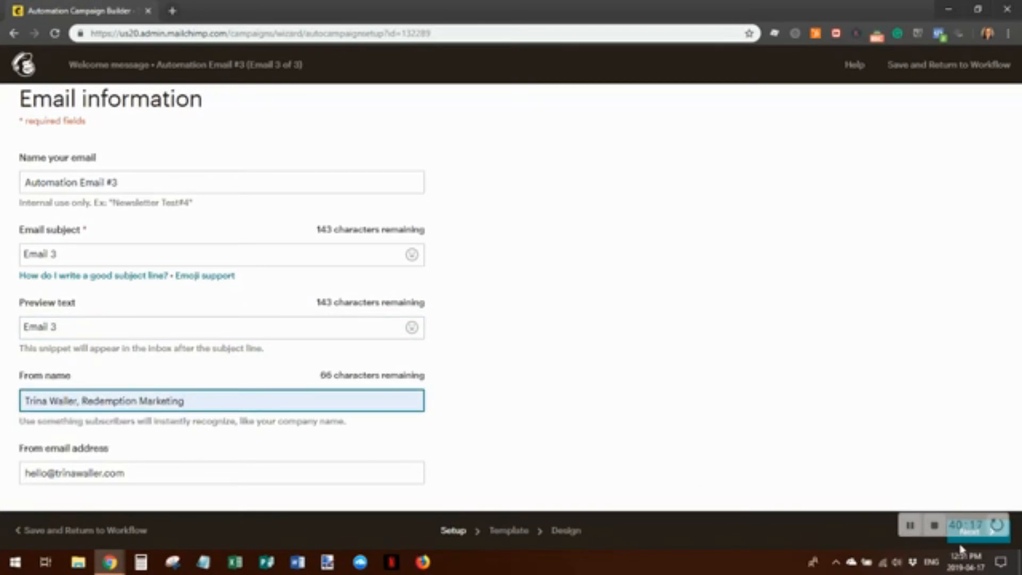
{"action": "left_click", "coordinate": [969, 531]}
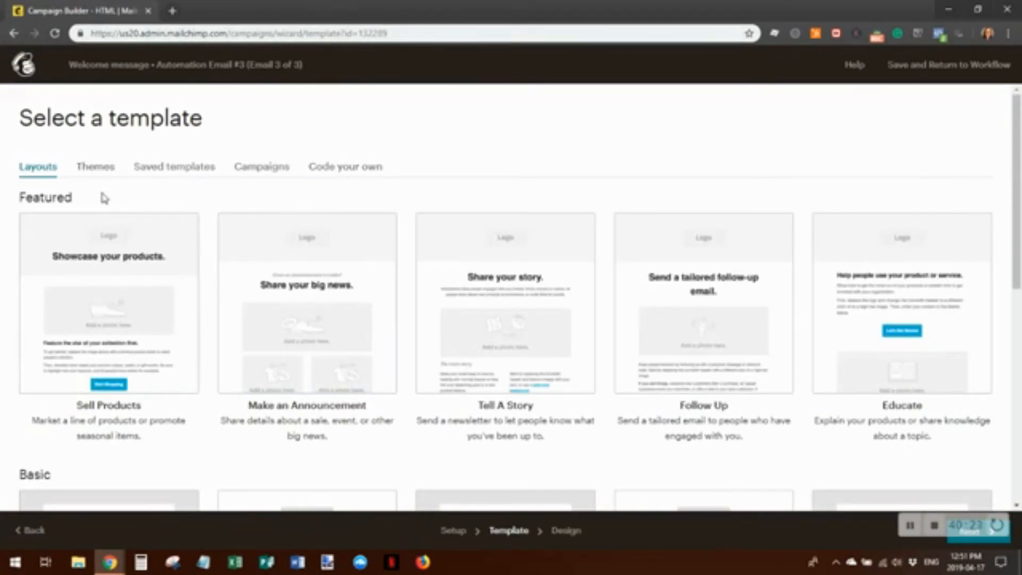
Apply saved Template 1 to Automation Email #3 and save its design
{"action": "left_click", "coordinate": [211, 169]}
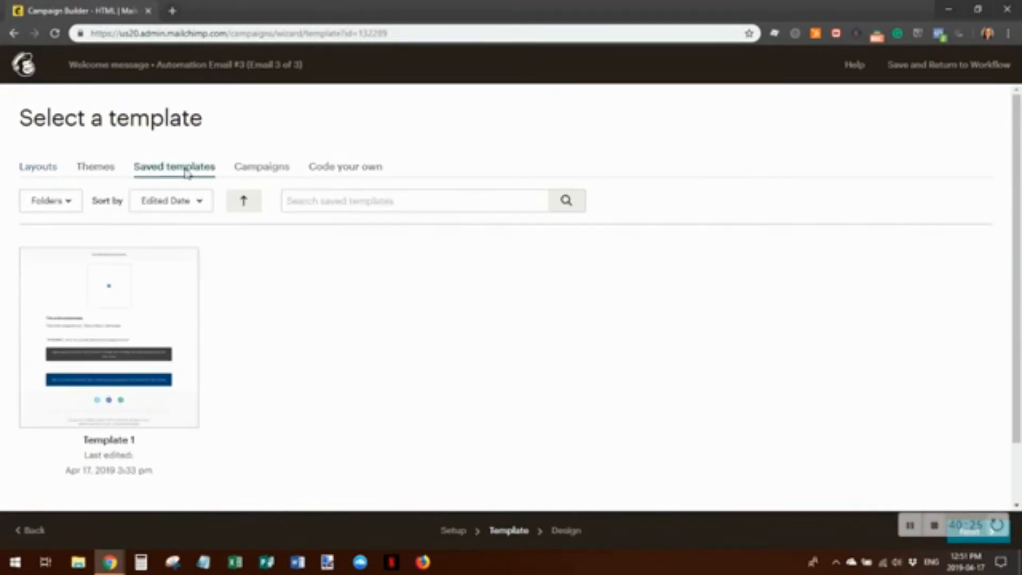
{"action": "left_click", "coordinate": [139, 339]}
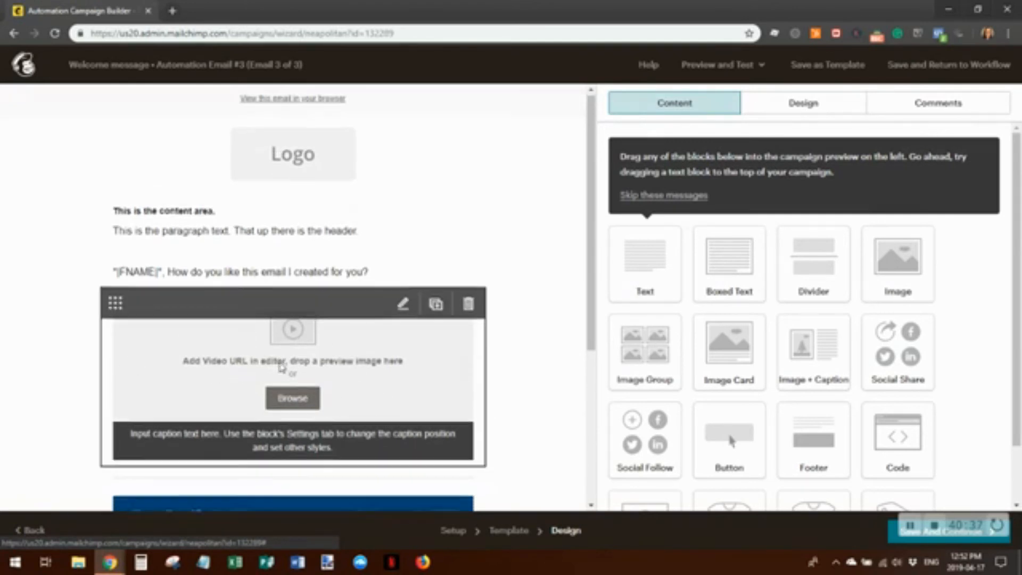
{"action": "scroll", "coordinate": [324, 351], "scroll_direction": "down", "scroll_amount": 4}
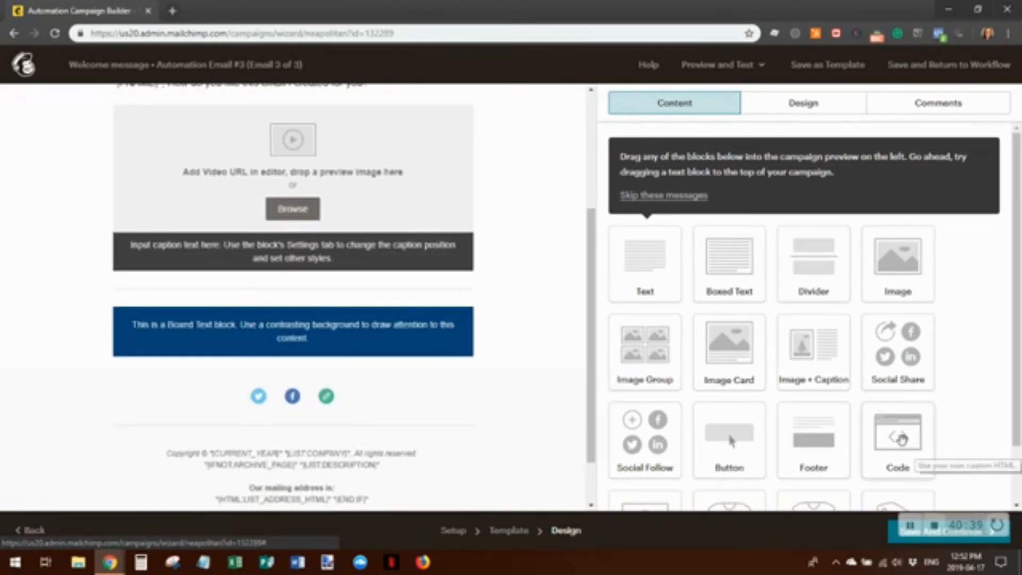
{"action": "left_click", "coordinate": [898, 543]}
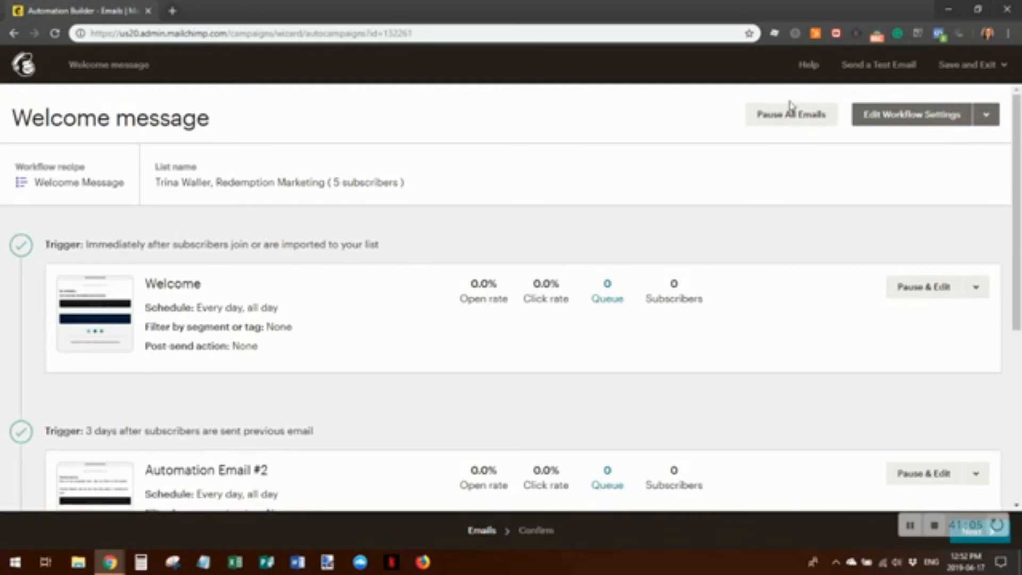
Start Automation Email #3, then return to the top of the Welcome message workflow
{"action": "scroll", "coordinate": [660, 398], "scroll_direction": "down", "scroll_amount": 5}
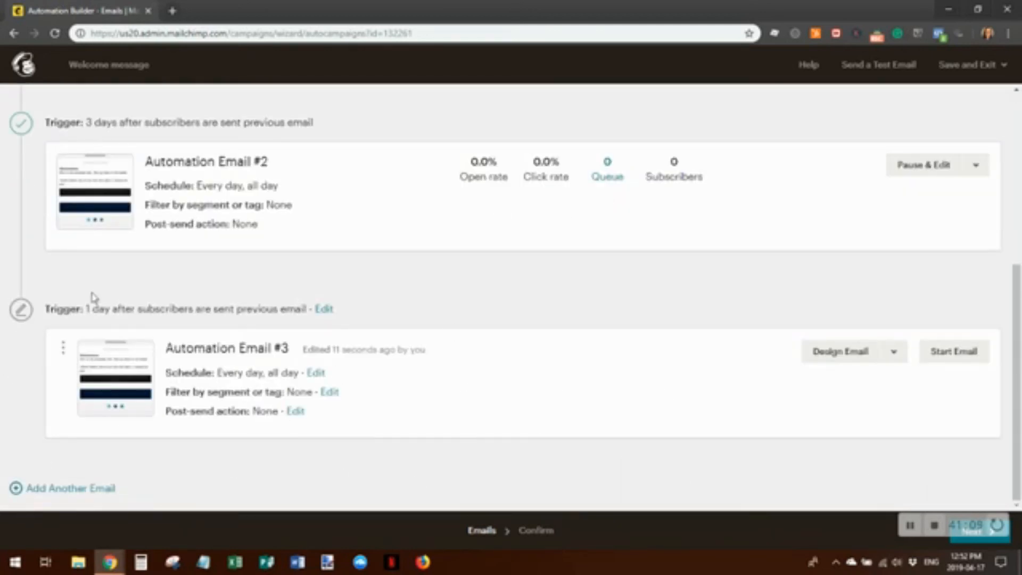
{"action": "left_click", "coordinate": [948, 355]}
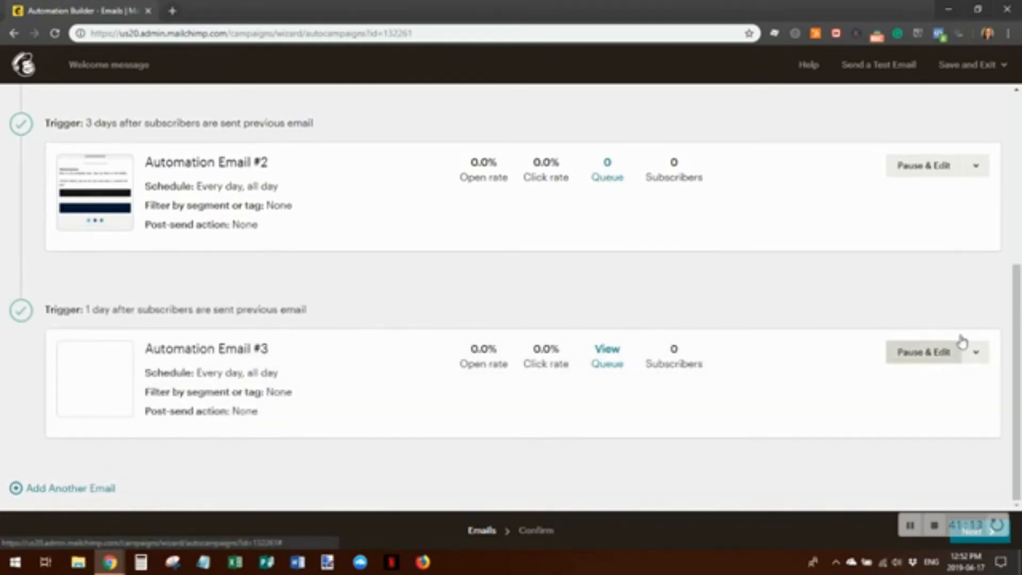
{"action": "scroll", "coordinate": [634, 394], "scroll_direction": "up", "scroll_amount": 5}
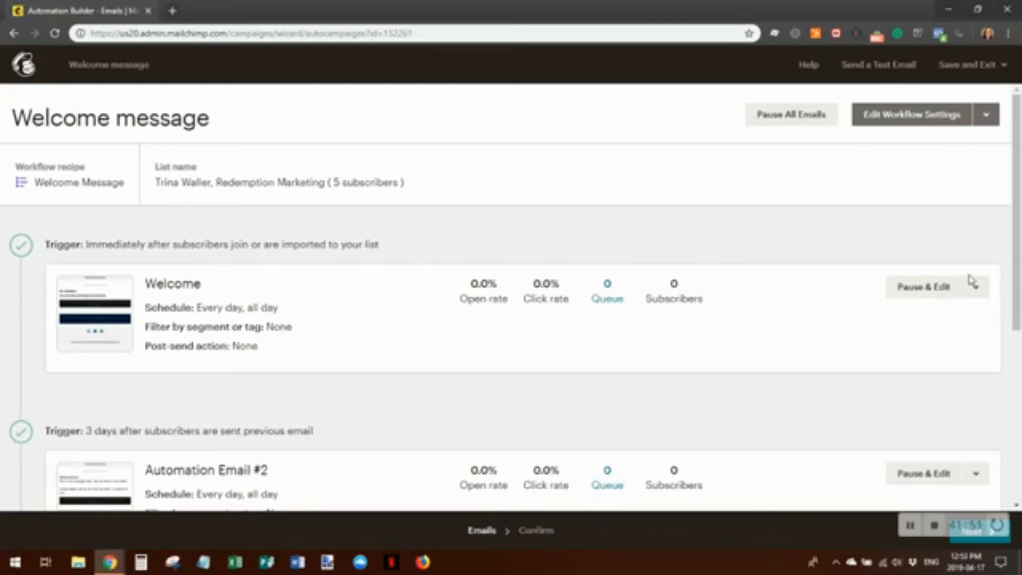
Pause all emails in the Welcome message workflow, then resume them all
{"action": "left_click", "coordinate": [797, 115]}
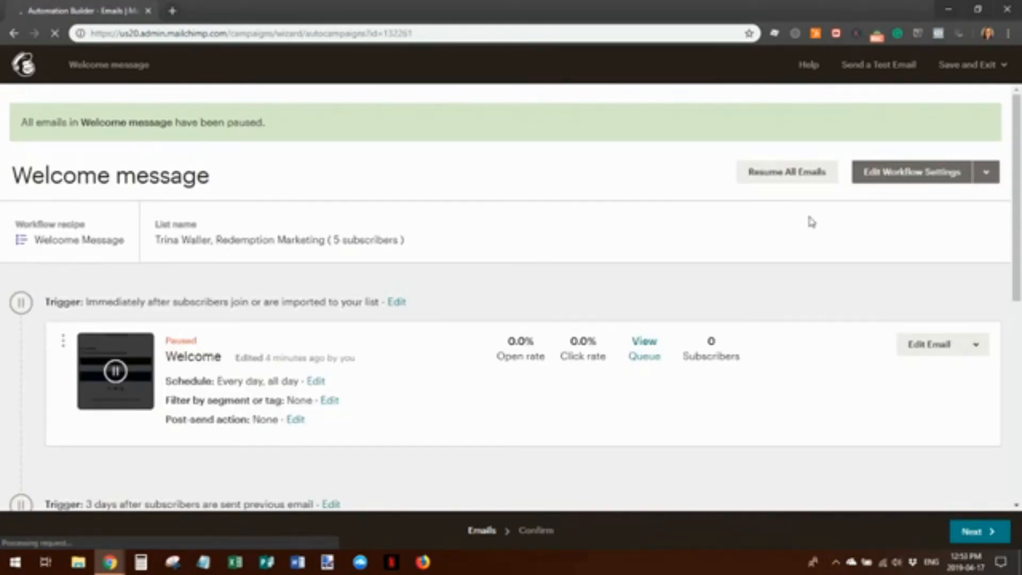
{"action": "left_click", "coordinate": [771, 180]}
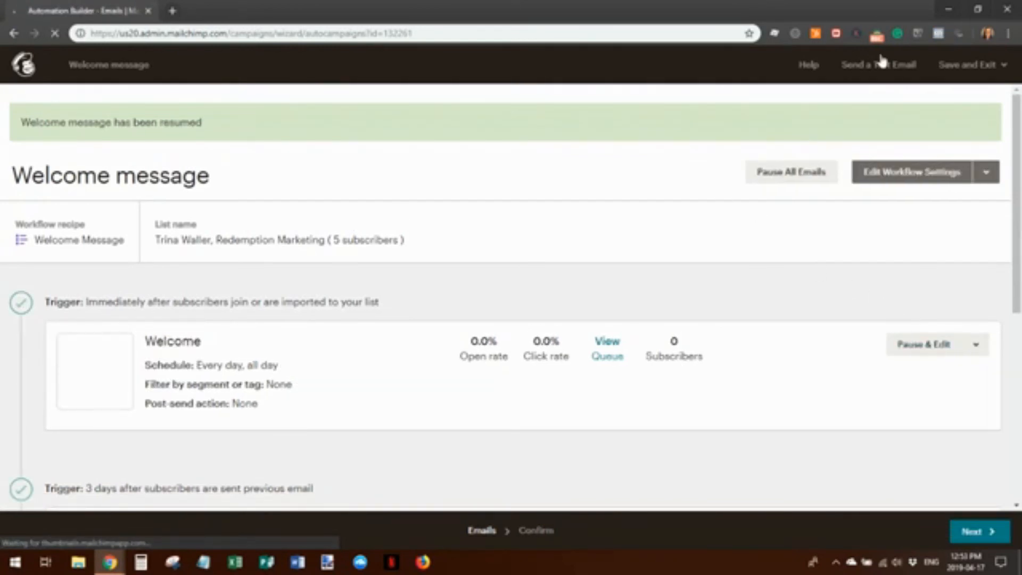
{"action": "left_click", "coordinate": [977, 66]}
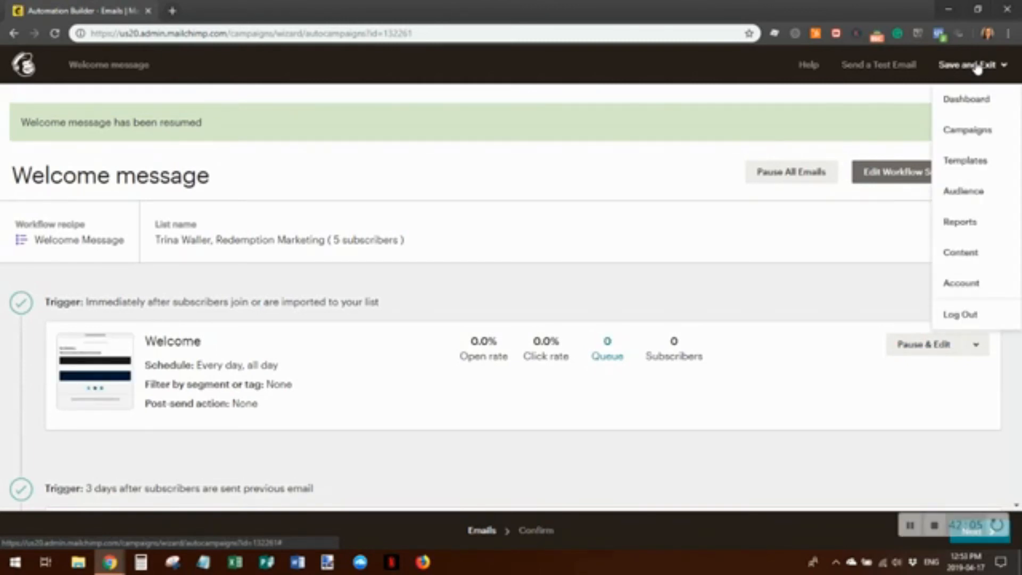
Send a test of all 3 Welcome message emails to the owner's email address and dismiss the confirmation
{"action": "left_click", "coordinate": [879, 67]}
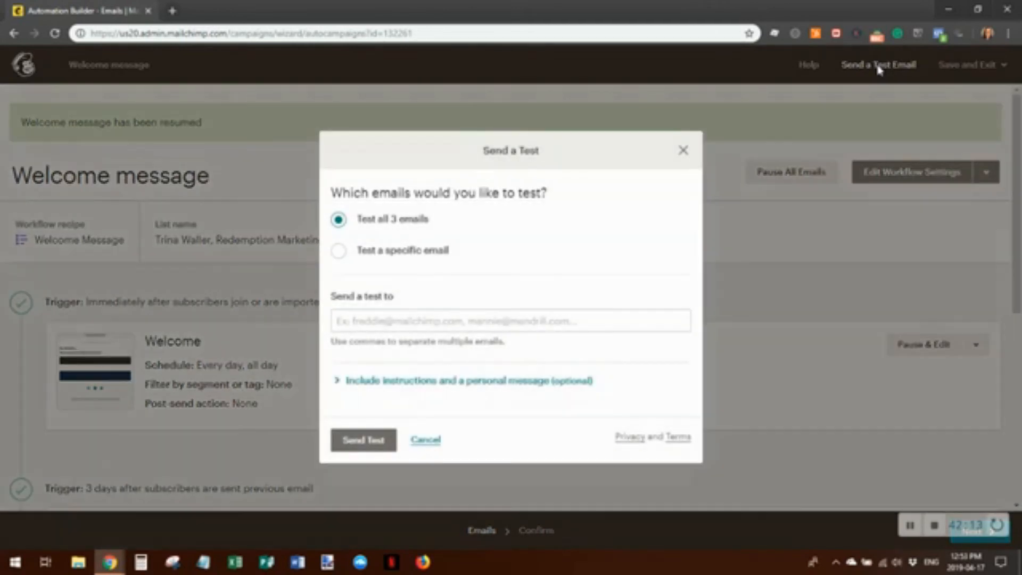
{"action": "left_click", "coordinate": [361, 323]}
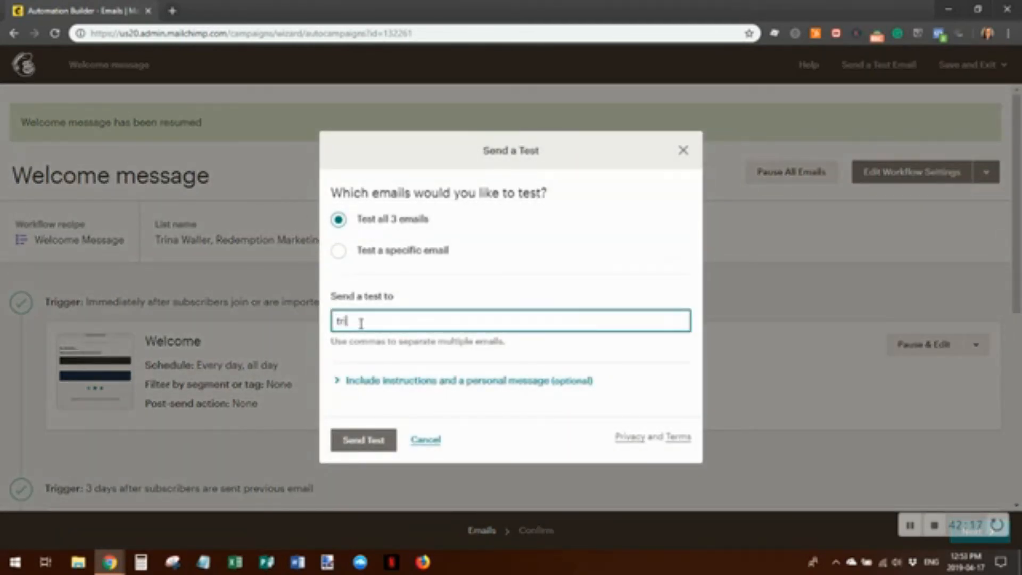
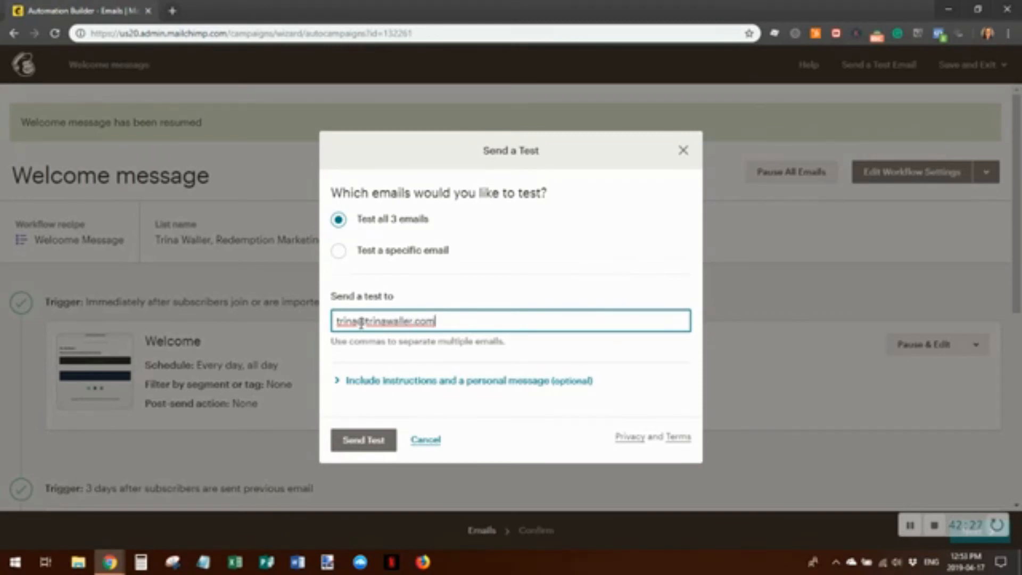
{"action": "left_click", "coordinate": [400, 384]}
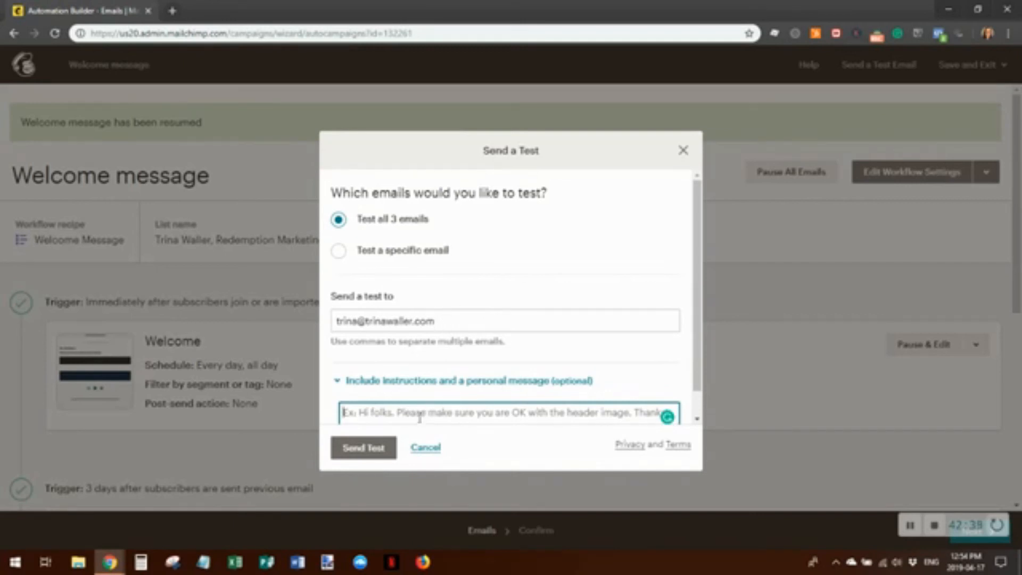
{"action": "left_click", "coordinate": [365, 449]}
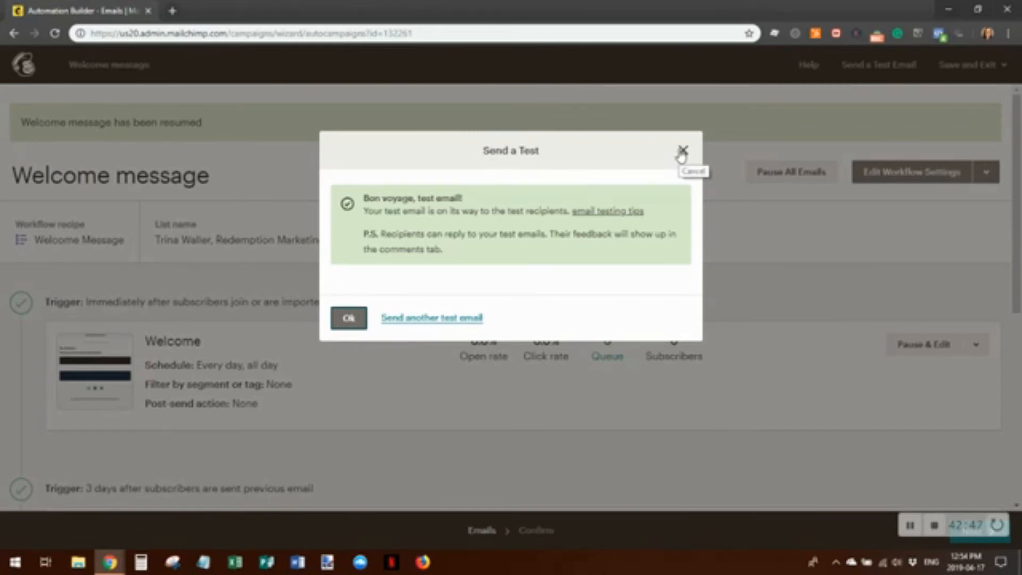
{"action": "left_click", "coordinate": [347, 319]}
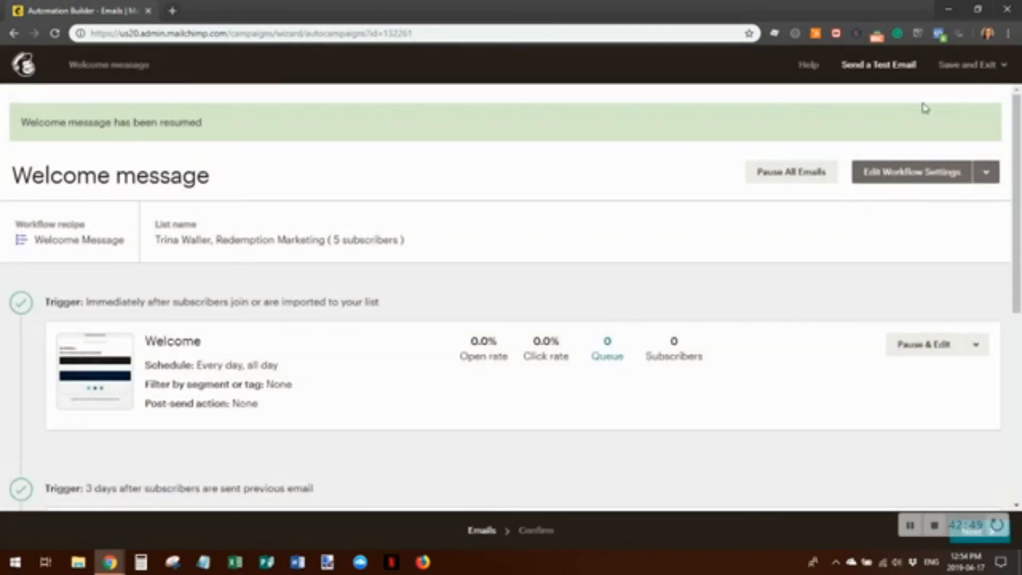
{"action": "left_click", "coordinate": [977, 68]}
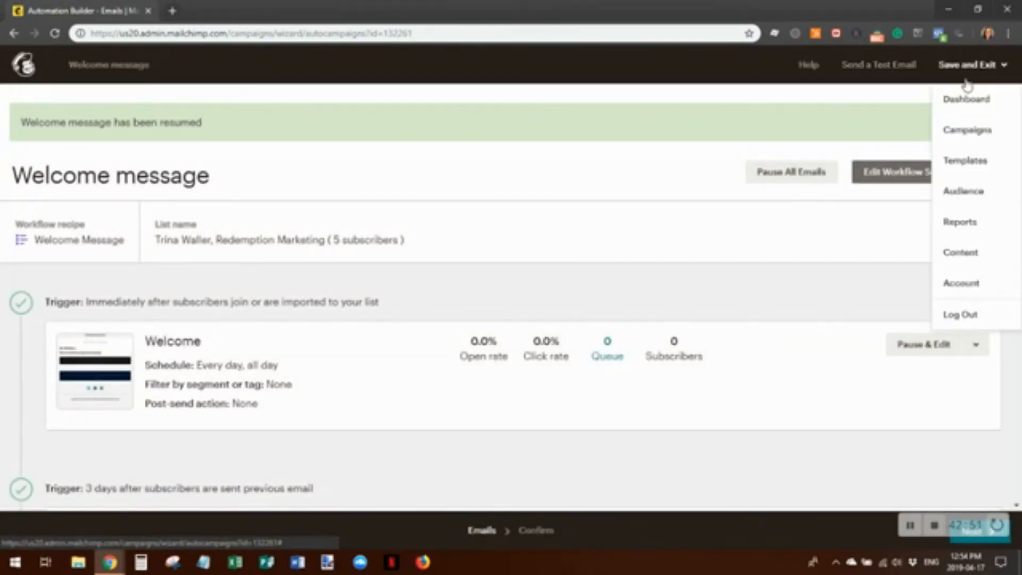
From the Campaigns list, create a regular email campaign named 'This is a regular email "campaign"'
{"action": "left_click", "coordinate": [978, 132]}
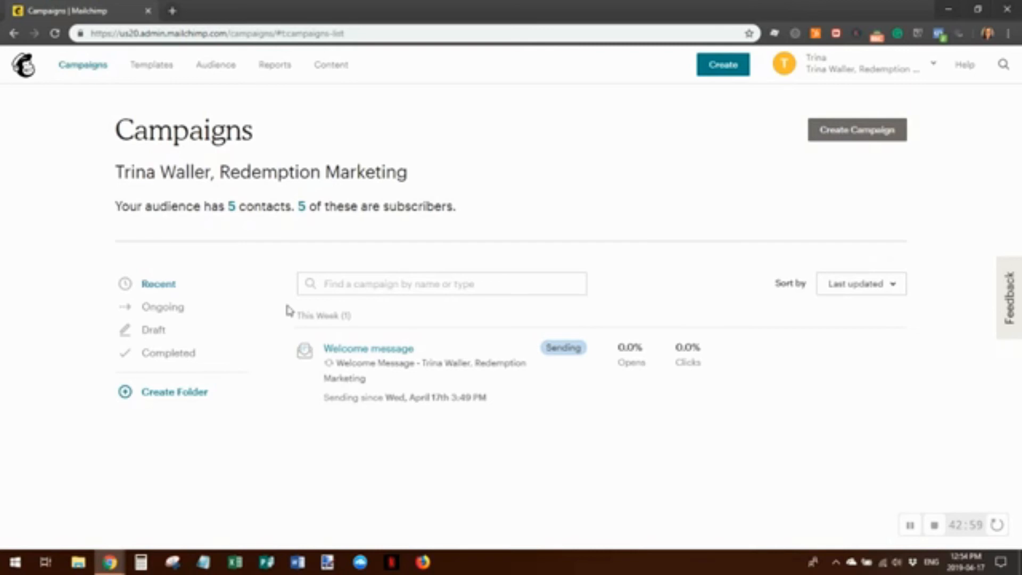
{"action": "mouse_move", "coordinate": [570, 384]}
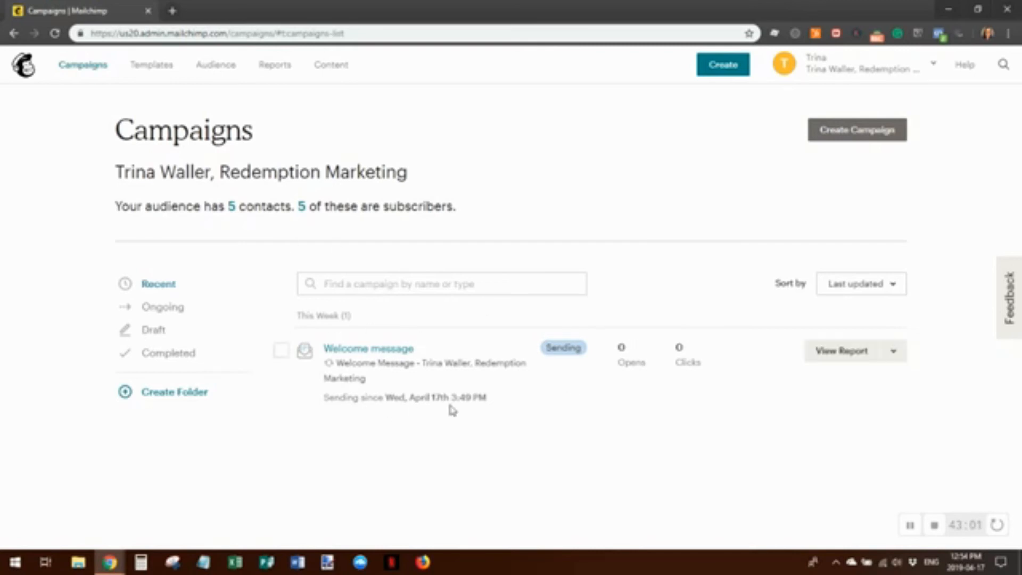
{"action": "left_click", "coordinate": [850, 133]}
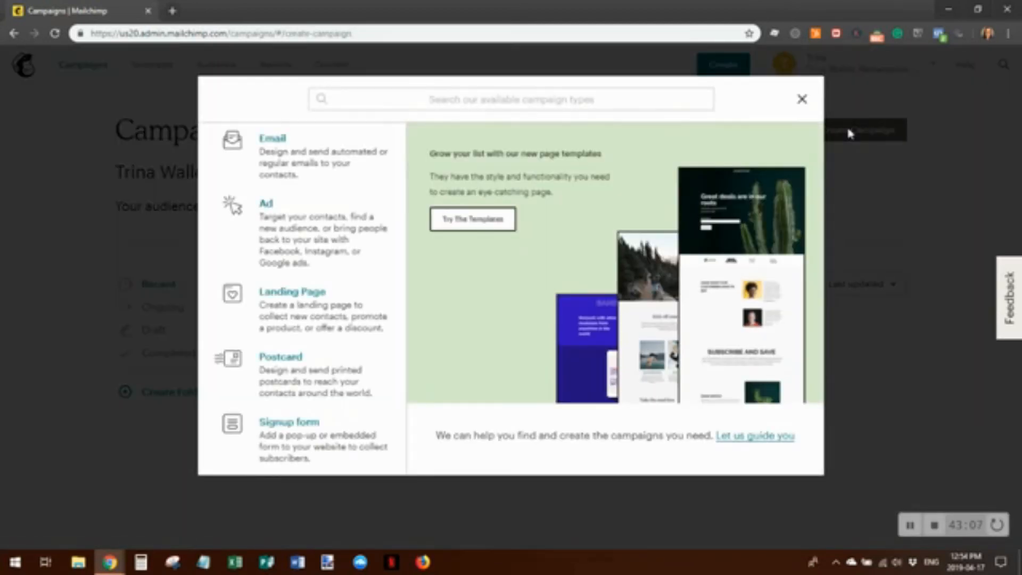
{"action": "left_click", "coordinate": [273, 146]}
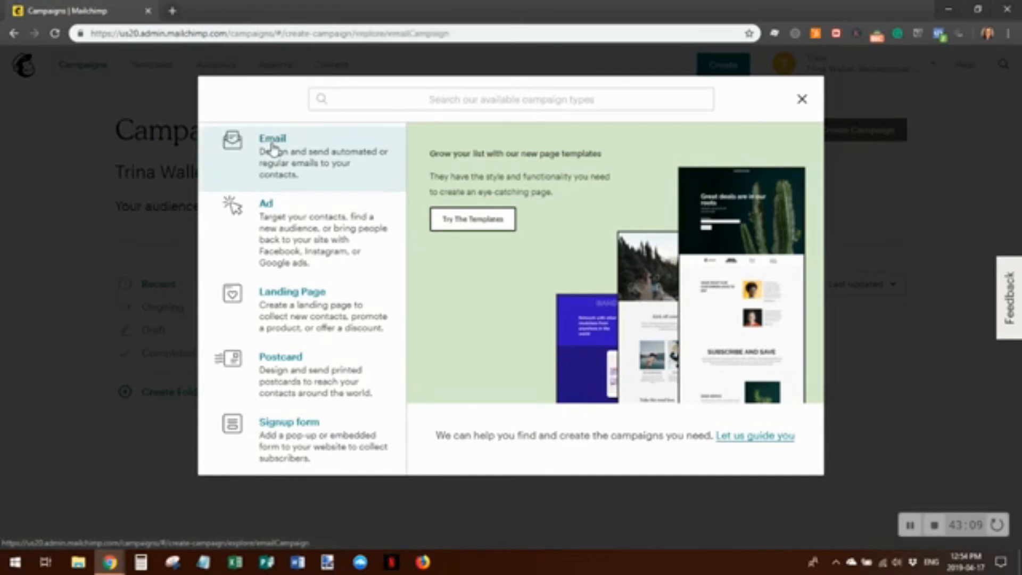
{"action": "left_click", "coordinate": [363, 332]}
{"action": "type", "text": "This i"}
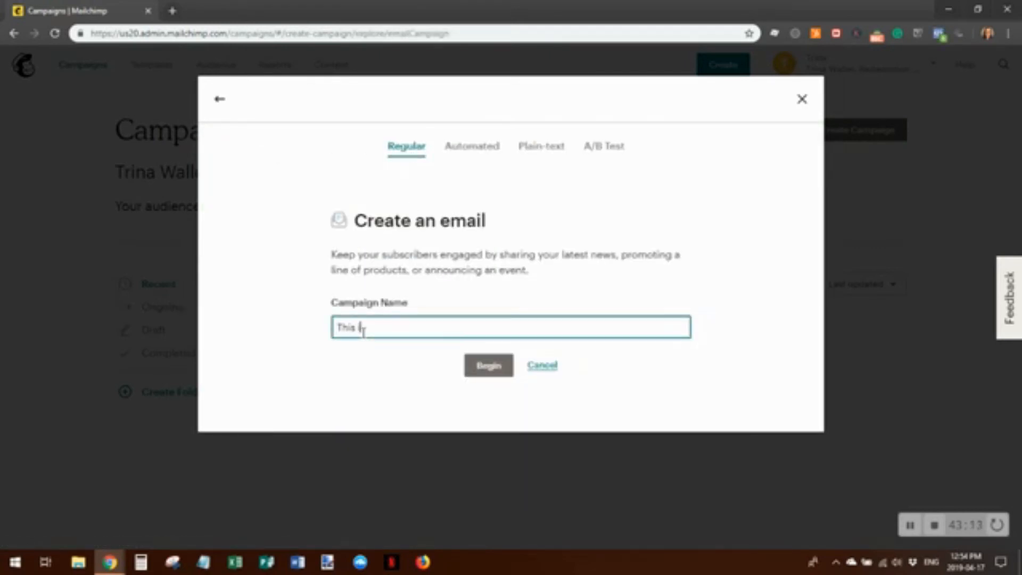
{"action": "type", "text": "s a regular campa"}
{"action": "key", "text": "BackSpace"}
{"action": "key", "text": "BackSpace"}
{"action": "key", "text": "BackSpace"}
{"action": "type", "text": "email \"campaign"}
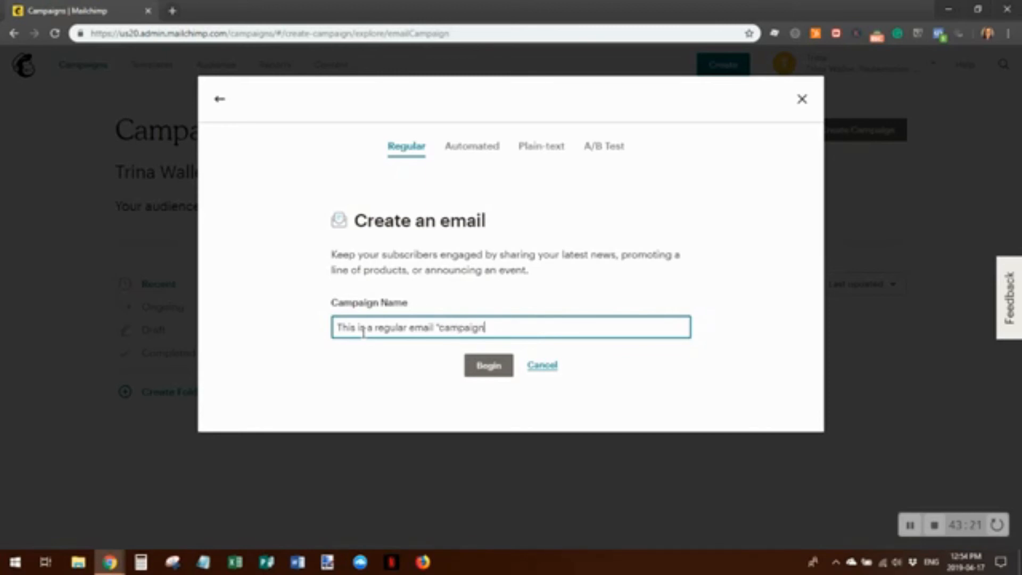
{"action": "type", "text": "\""}
{"action": "left_click", "coordinate": [487, 367]}
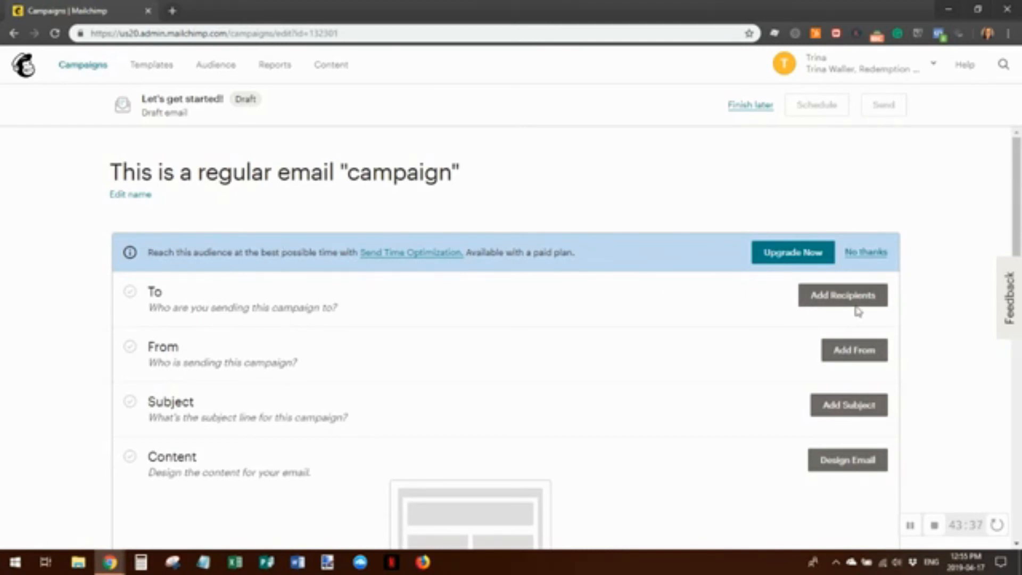
Address the campaign to the 5-subscriber audience, personalising the To field with *|FNAME|*
{"action": "left_click", "coordinate": [844, 297]}
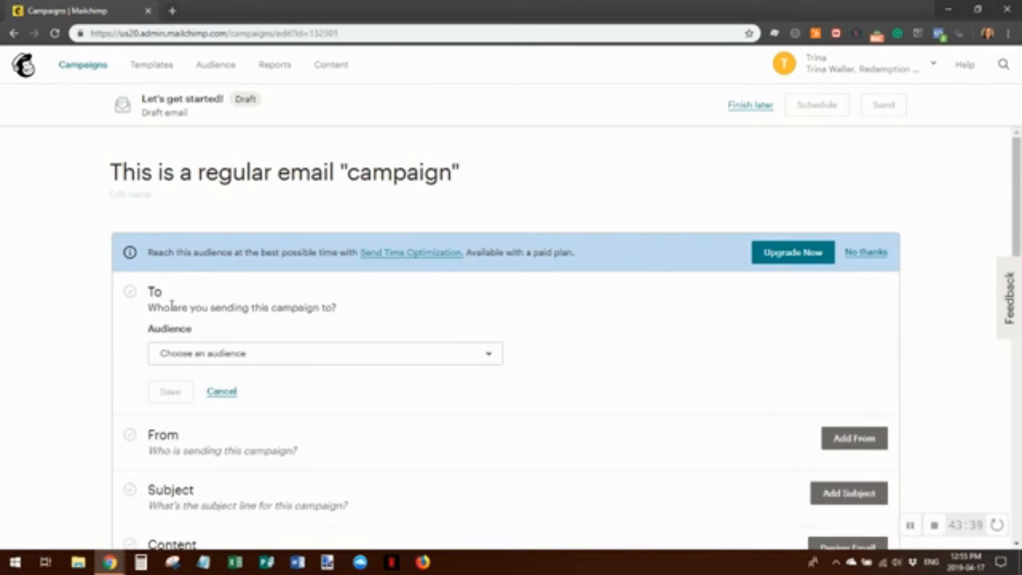
{"action": "left_click", "coordinate": [495, 361]}
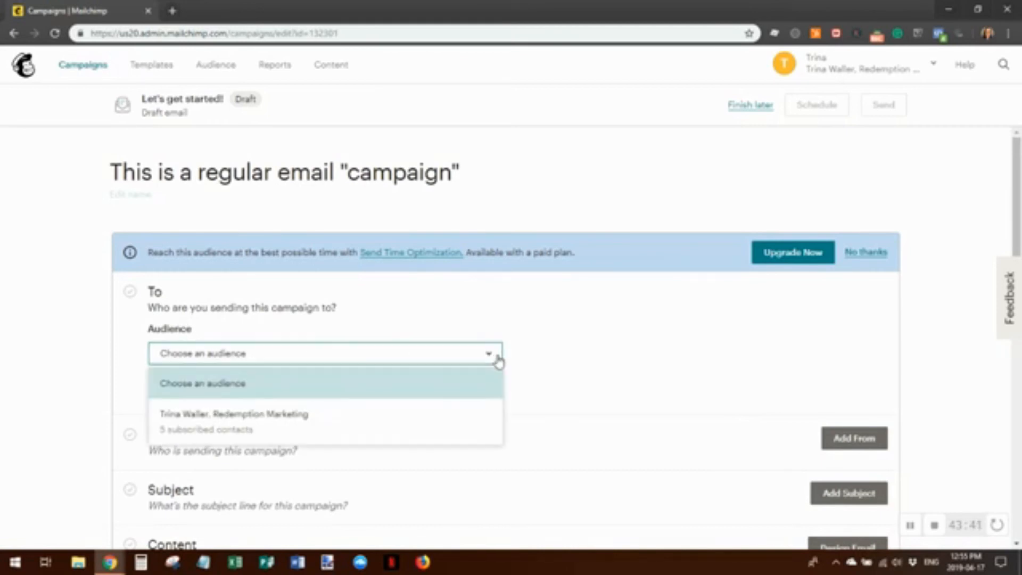
{"action": "left_click", "coordinate": [328, 418]}
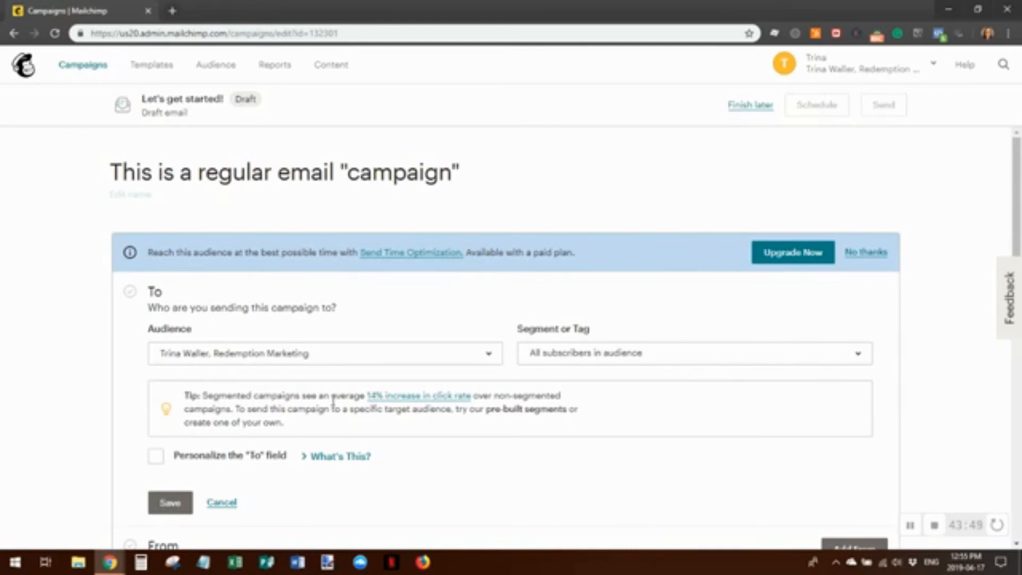
{"action": "left_click", "coordinate": [156, 458]}
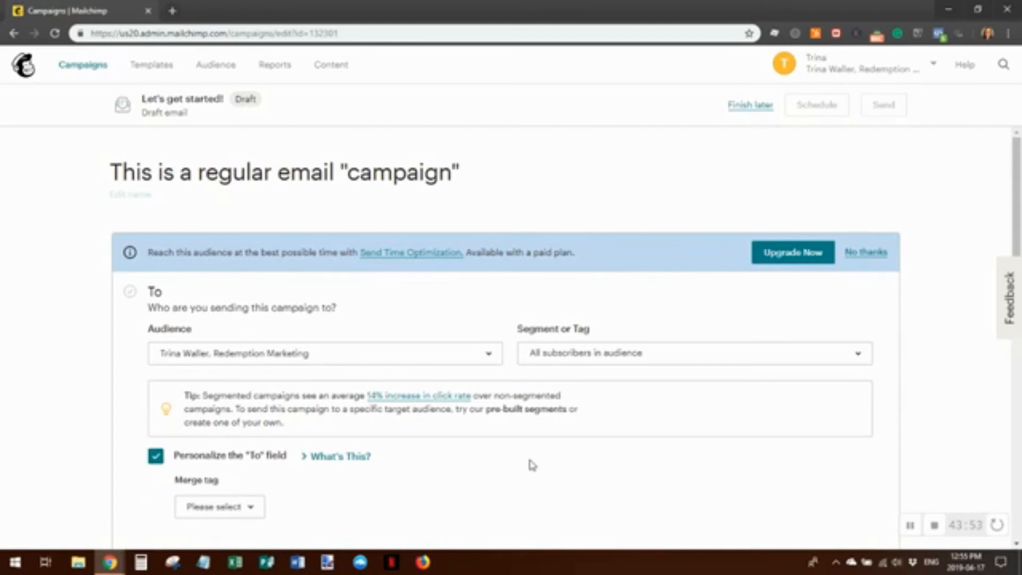
{"action": "scroll", "coordinate": [532, 465], "scroll_direction": "down", "scroll_amount": 4}
{"action": "left_click", "coordinate": [249, 315]}
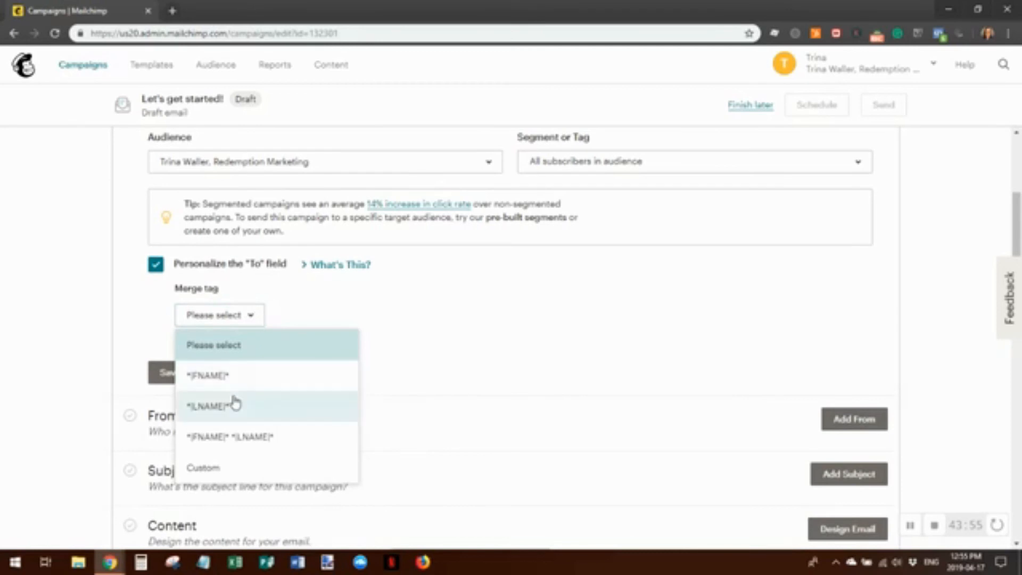
{"action": "left_click", "coordinate": [237, 379]}
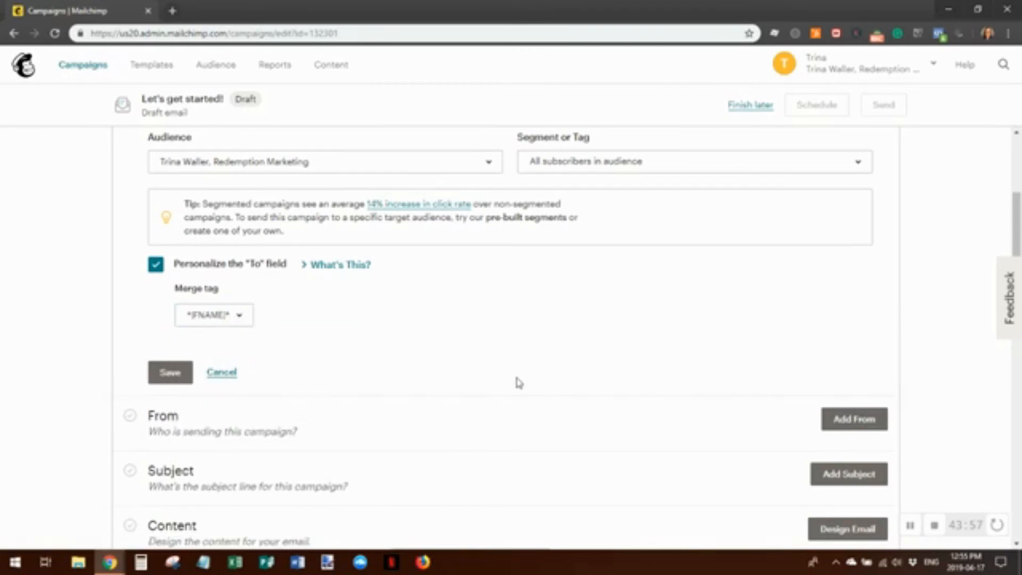
View the What's This? help in a new tab, close it, and save the recipients
{"action": "right_click", "coordinate": [349, 273]}
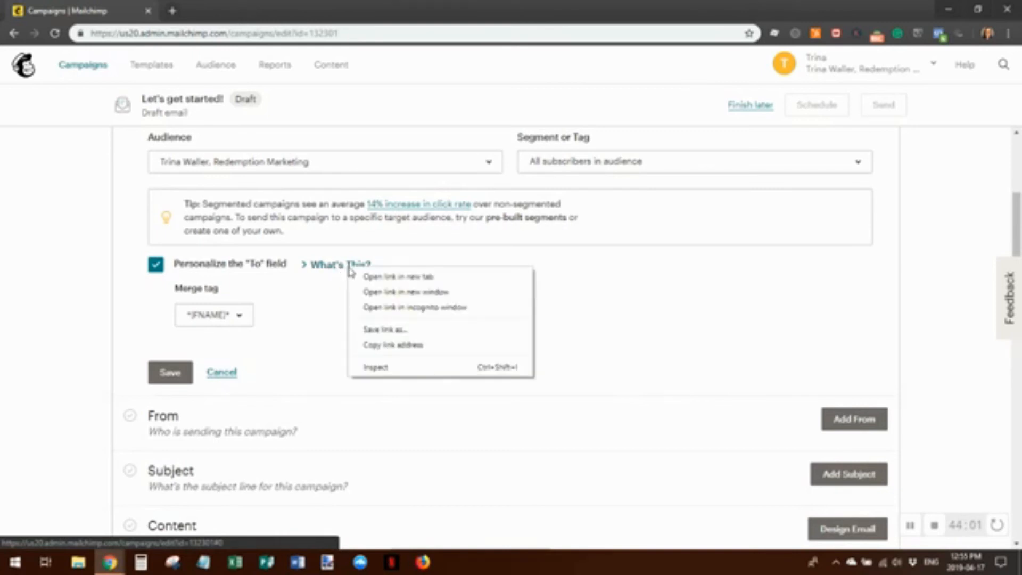
{"action": "left_click", "coordinate": [372, 277]}
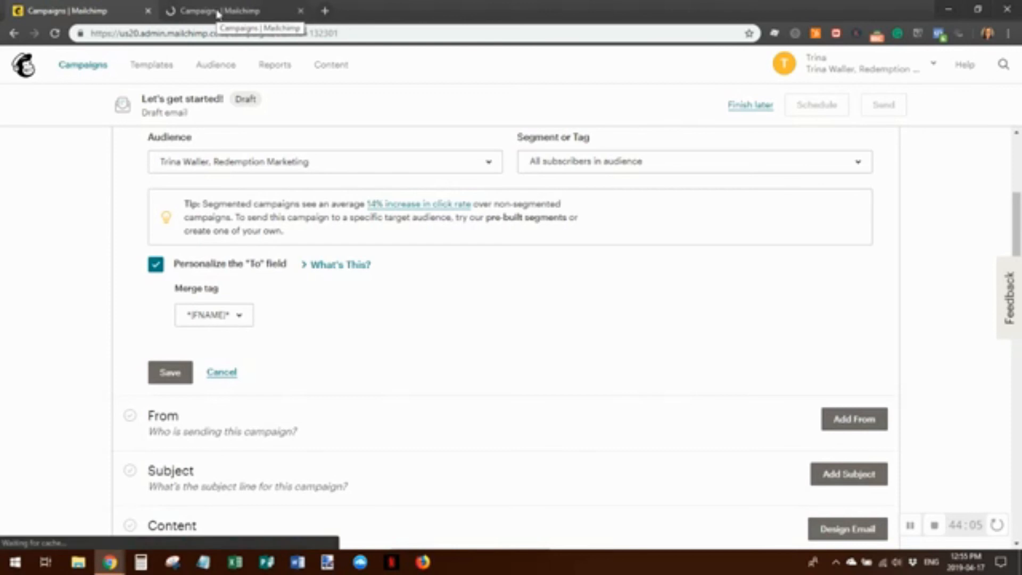
{"action": "left_click", "coordinate": [218, 12]}
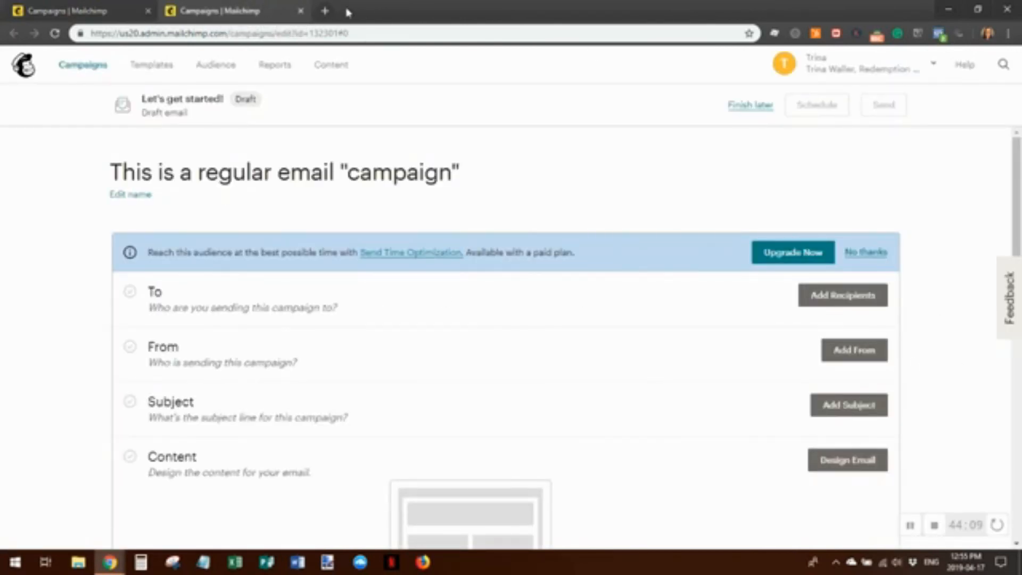
{"action": "left_click", "coordinate": [301, 11]}
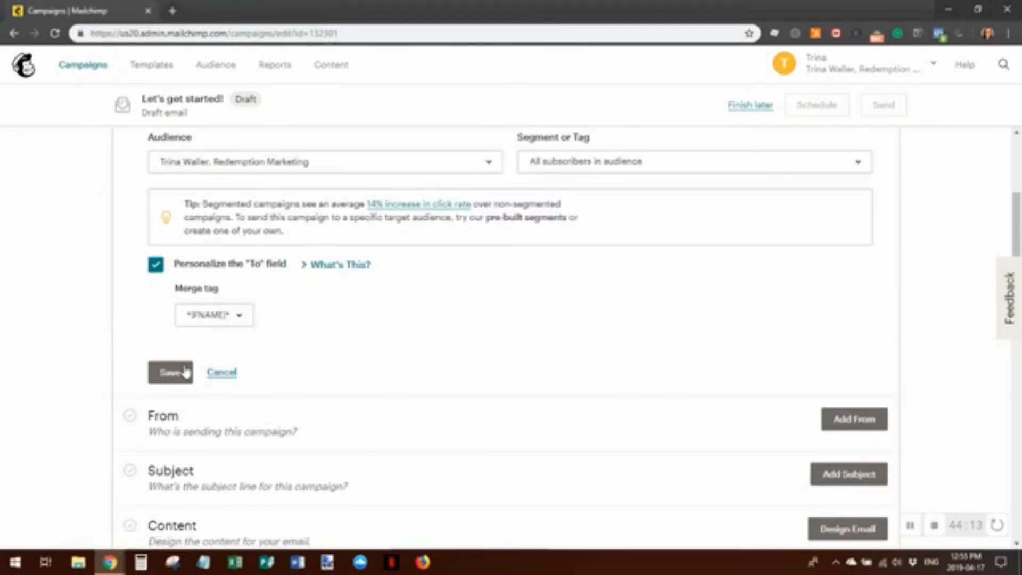
{"action": "left_click", "coordinate": [167, 368]}
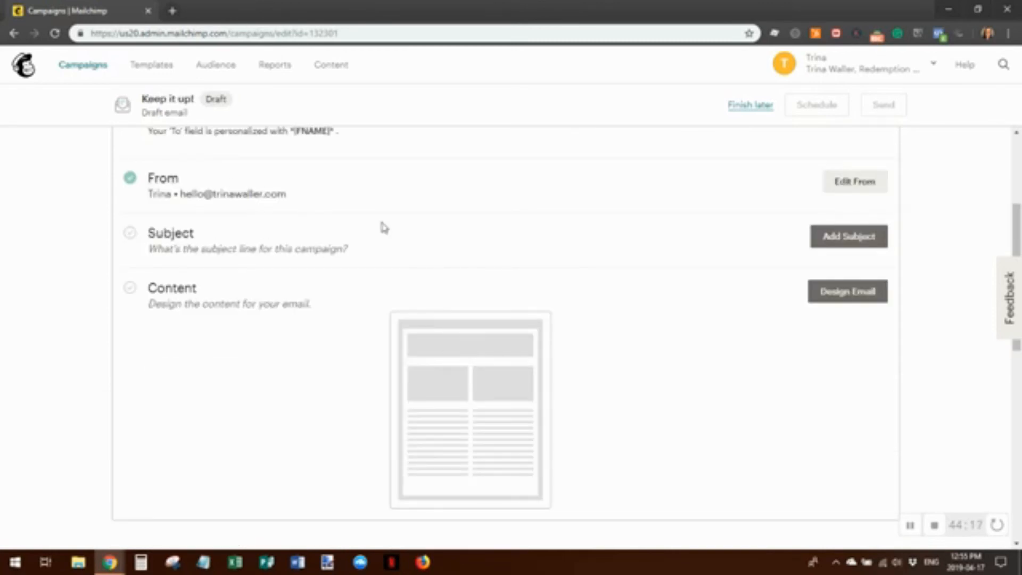
Set the From name to the sender's full name plus company name and save the From details
{"action": "scroll", "coordinate": [561, 329], "scroll_direction": "up", "scroll_amount": 3}
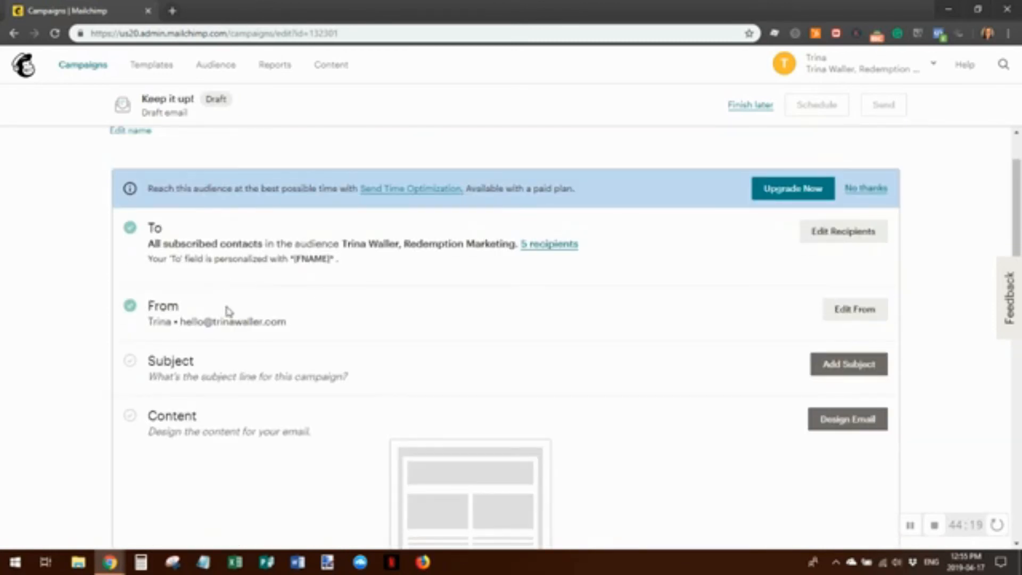
{"action": "left_click", "coordinate": [856, 312]}
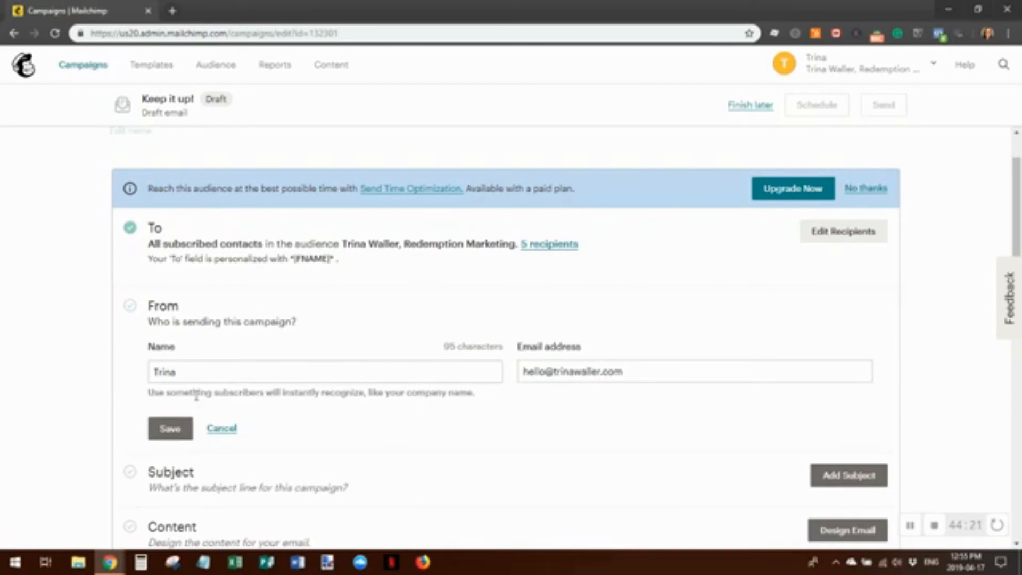
{"action": "left_click", "coordinate": [190, 372]}
{"action": "type", "text": "W"}
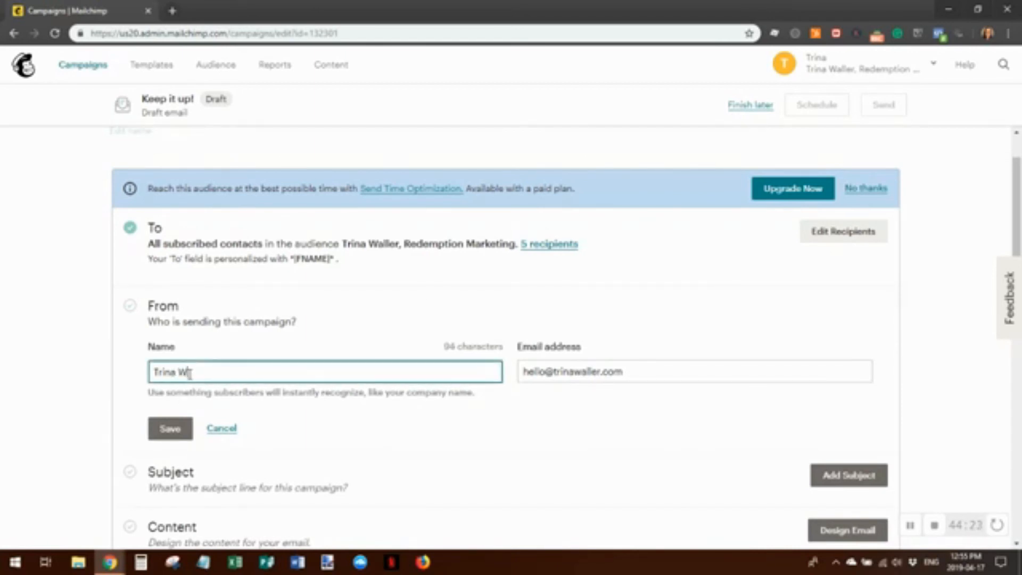
{"action": "type", "text": "aller, "}
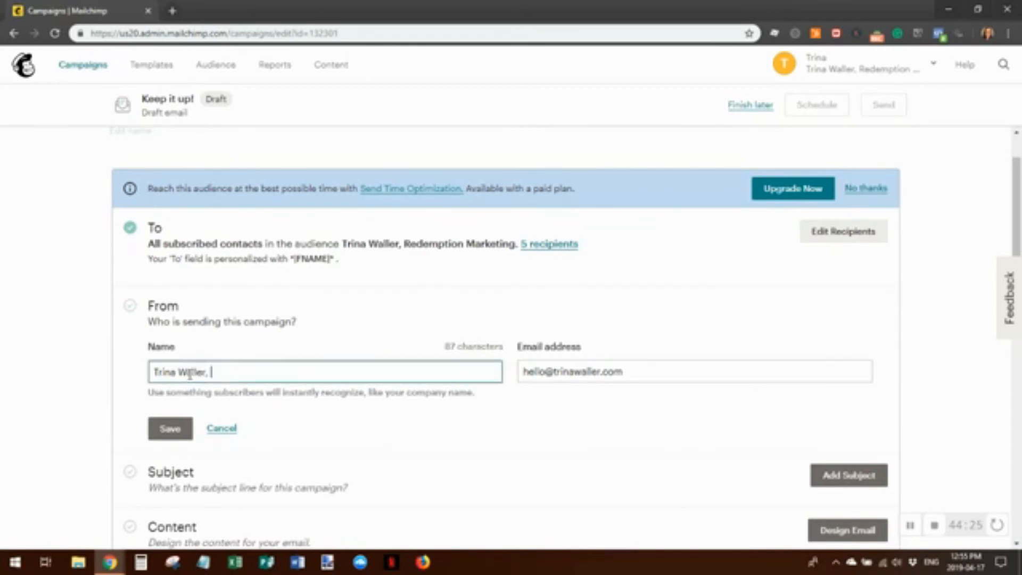
{"action": "type", "text": "Re"}
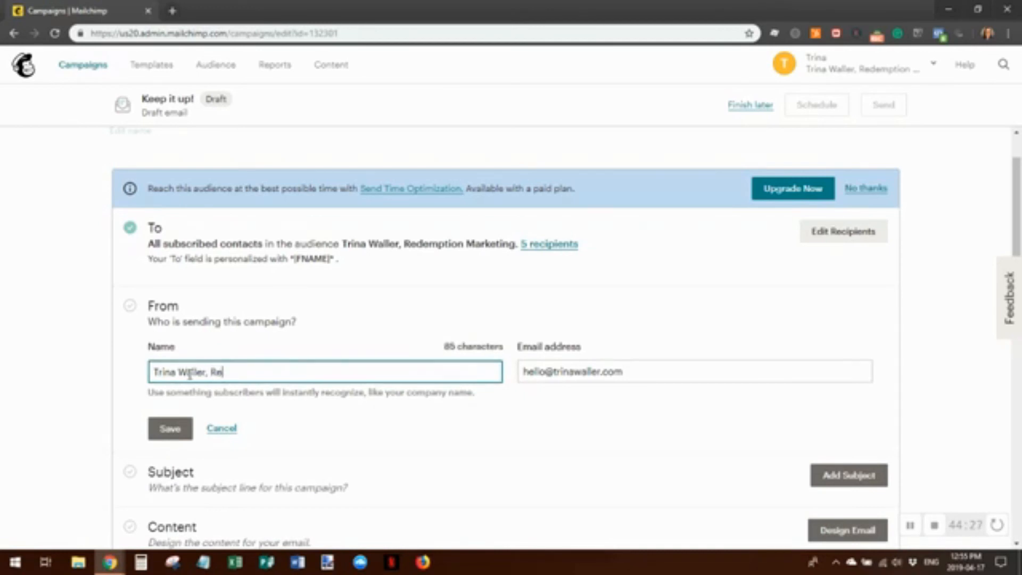
{"action": "type", "text": "dep"}
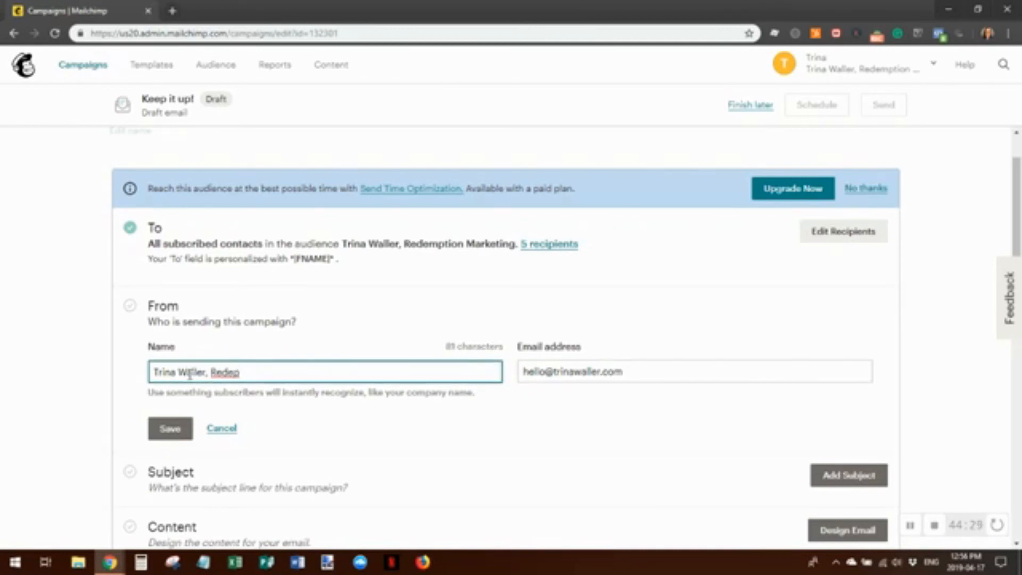
{"action": "key", "text": "BackSpace"}
{"action": "type", "text": "mption"}
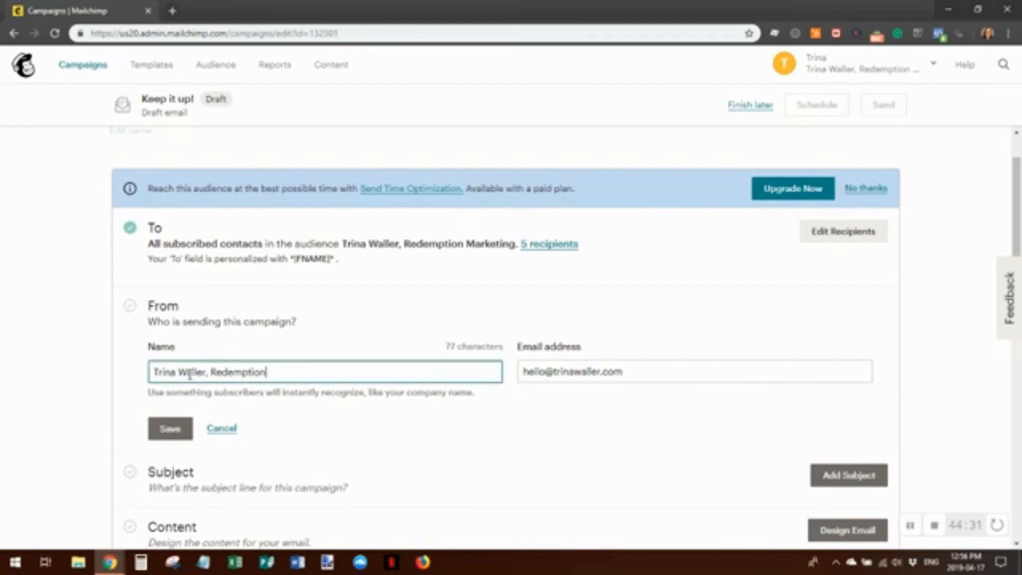
{"action": "type", "text": " Marketing"}
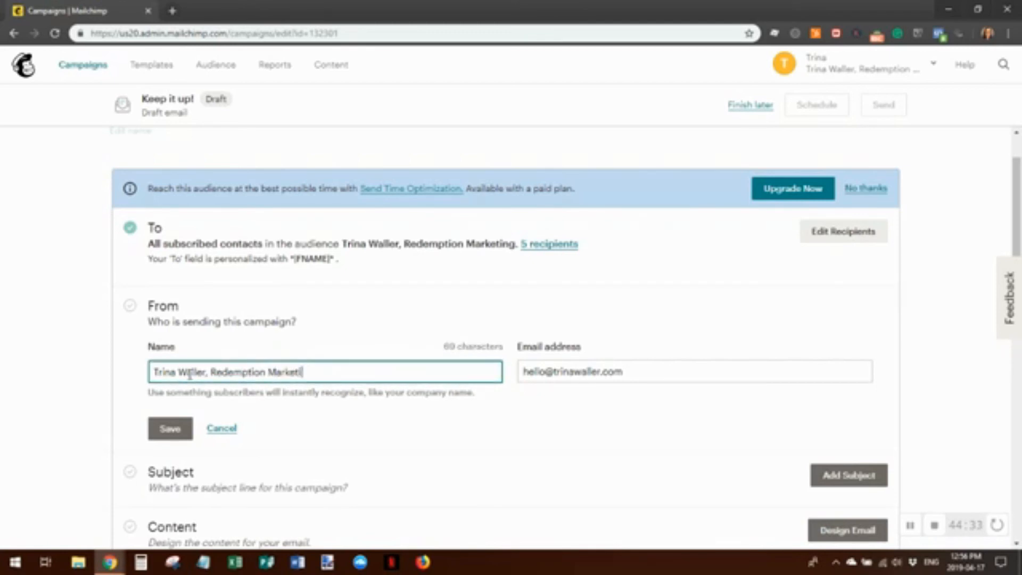
{"action": "left_click", "coordinate": [169, 428]}
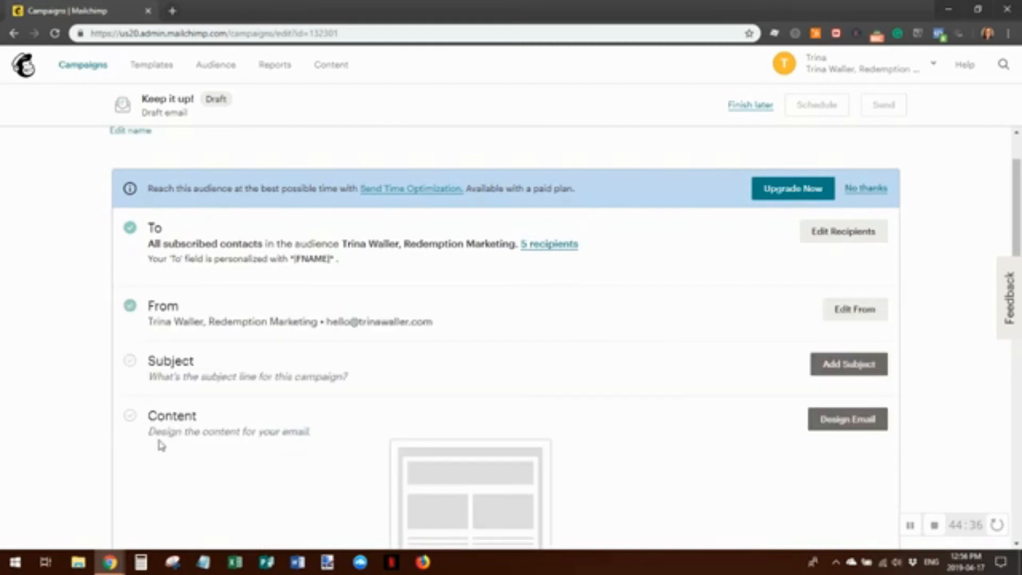
Set the subject line to 'This is the subject line.' followed by a heart-eyes emoji
{"action": "left_click", "coordinate": [854, 364]}
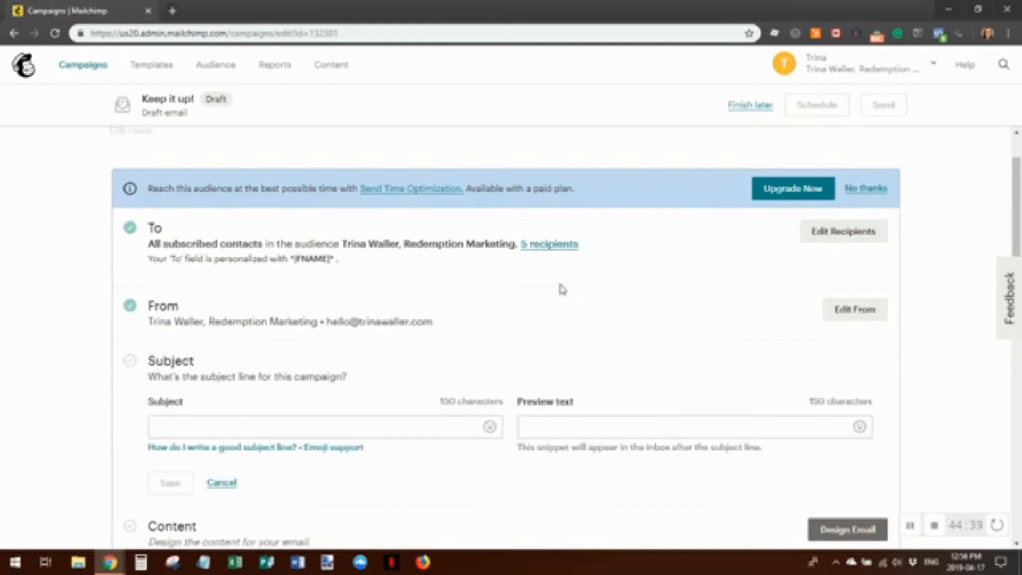
{"action": "left_click", "coordinate": [174, 428]}
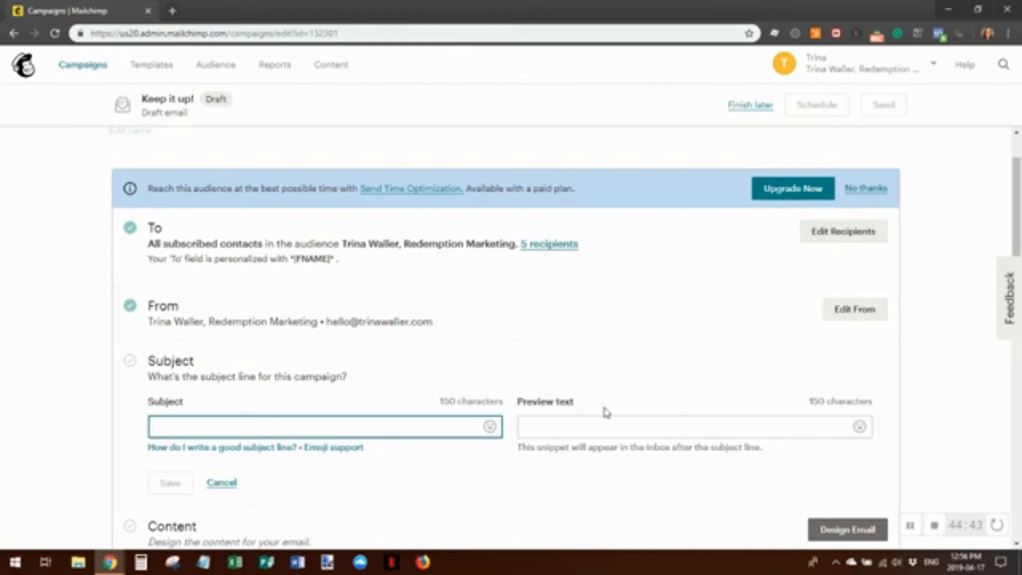
{"action": "type", "text": "T"}
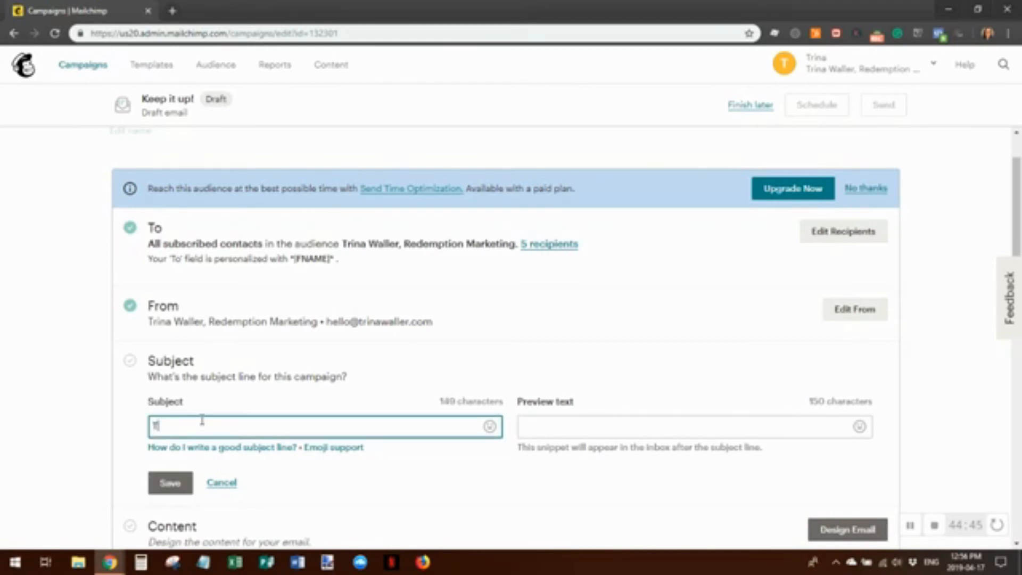
{"action": "type", "text": "his is the subject line"}
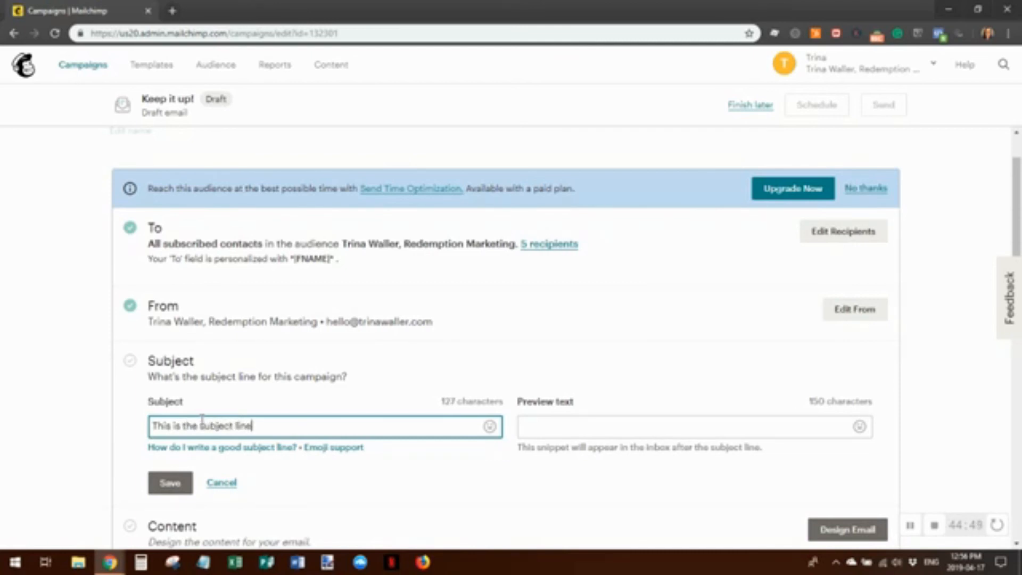
{"action": "type", "text": "..."}
{"action": "left_click", "coordinate": [489, 427]}
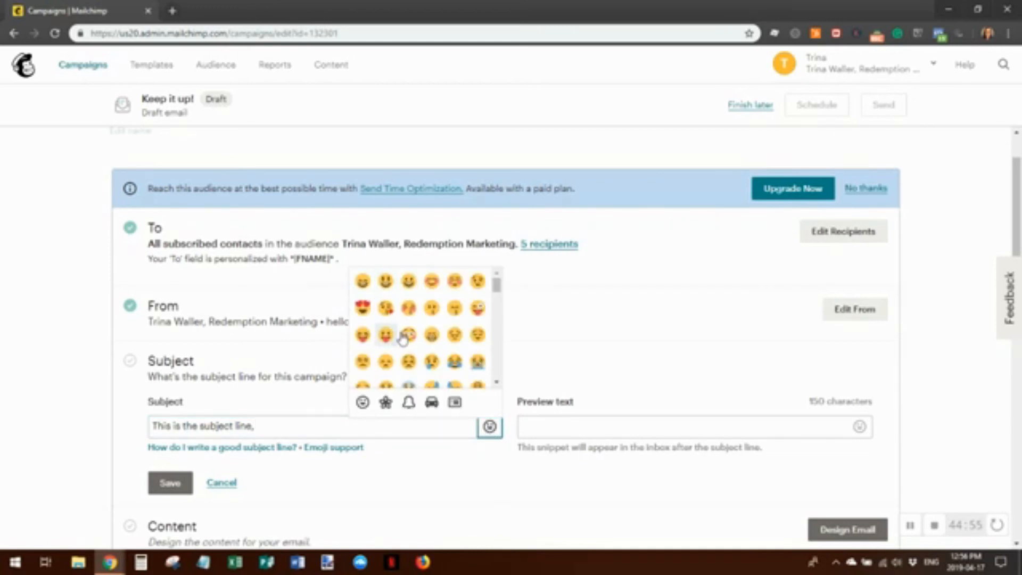
{"action": "left_click", "coordinate": [363, 308]}
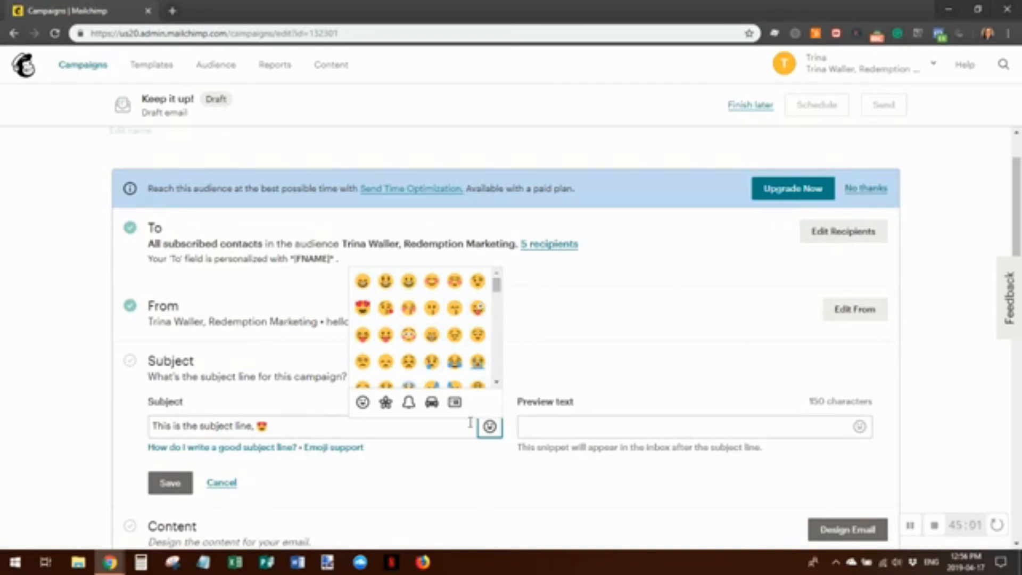
{"action": "left_click", "coordinate": [289, 423]}
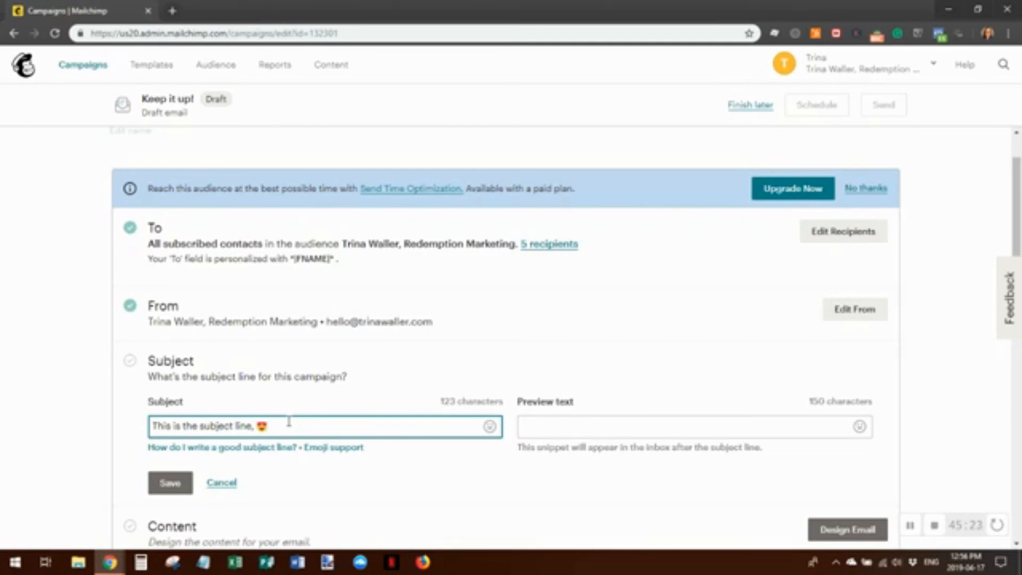
Enter preview text 'This is preview text, *|FNAME|*' and save the Subject step
{"action": "left_click", "coordinate": [551, 425]}
{"action": "type", "text": "Thi"}
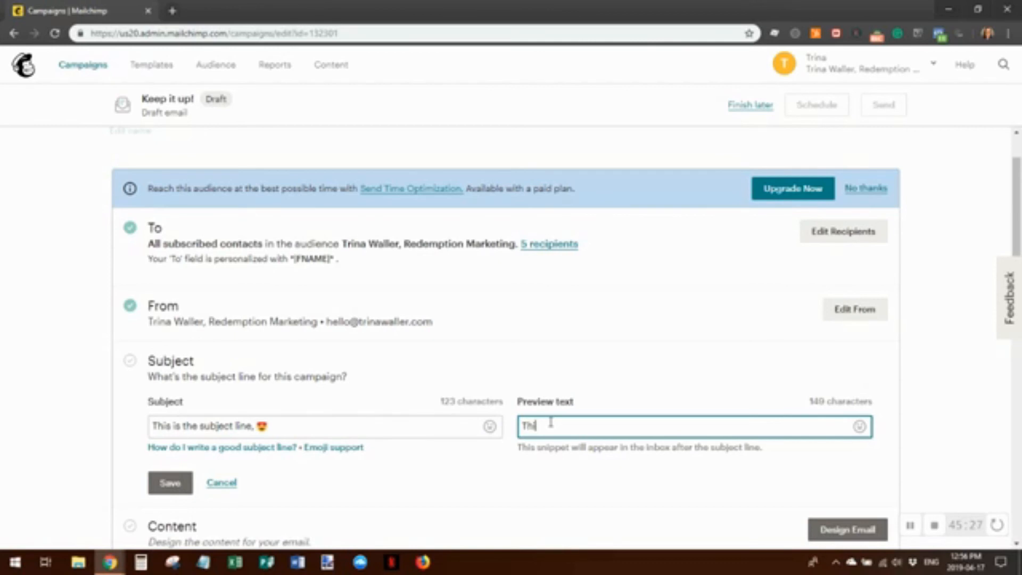
{"action": "type", "text": "s is preveiew"}
{"action": "key", "text": "BackSpace"}
{"action": "key", "text": "BackSpace"}
{"action": "key", "text": "BackSpace"}
{"action": "key", "text": "BackSpace"}
{"action": "type", "text": "iew text"}
{"action": "type", "text": ","}
{"action": "type", "text": "|"}
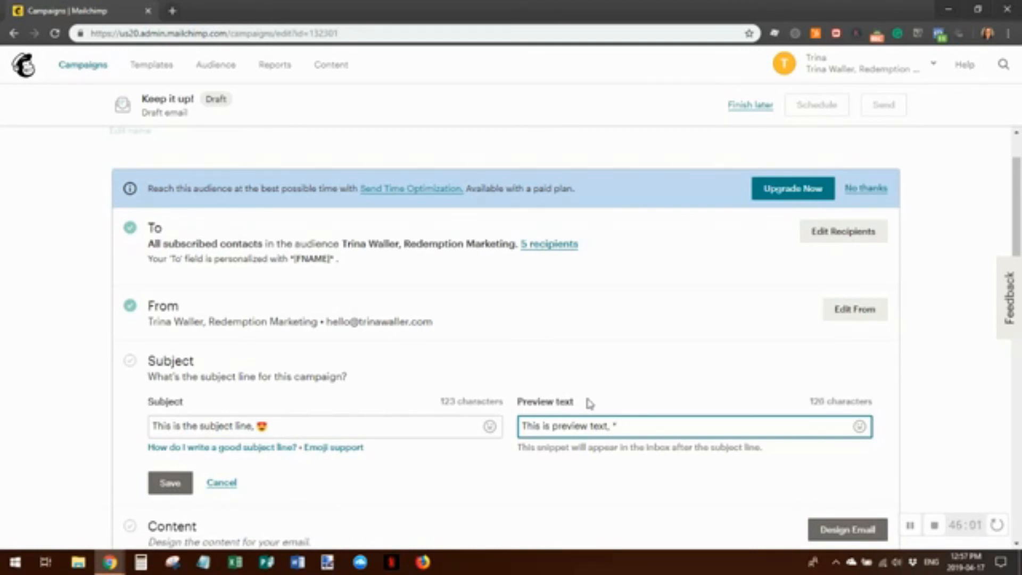
{"action": "type", "text": "|FNA"}
{"action": "key", "text": "BackSpace"}
{"action": "key", "text": "BackSpace"}
{"action": "key", "text": "BackSpace"}
{"action": "type", "text": "FNAME"}
{"action": "type", "text": "|"}
{"action": "type", "text": "8"}
{"action": "key", "text": "BackSpace"}
{"action": "type", "text": "*"}
{"action": "scroll", "coordinate": [570, 345], "scroll_direction": "down", "scroll_amount": 3}
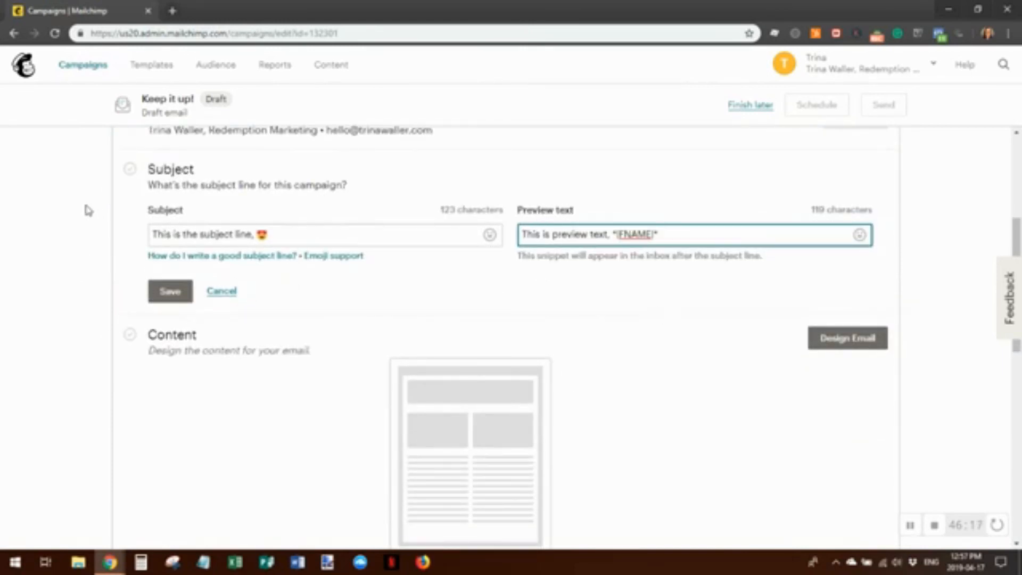
{"action": "left_click", "coordinate": [169, 291]}
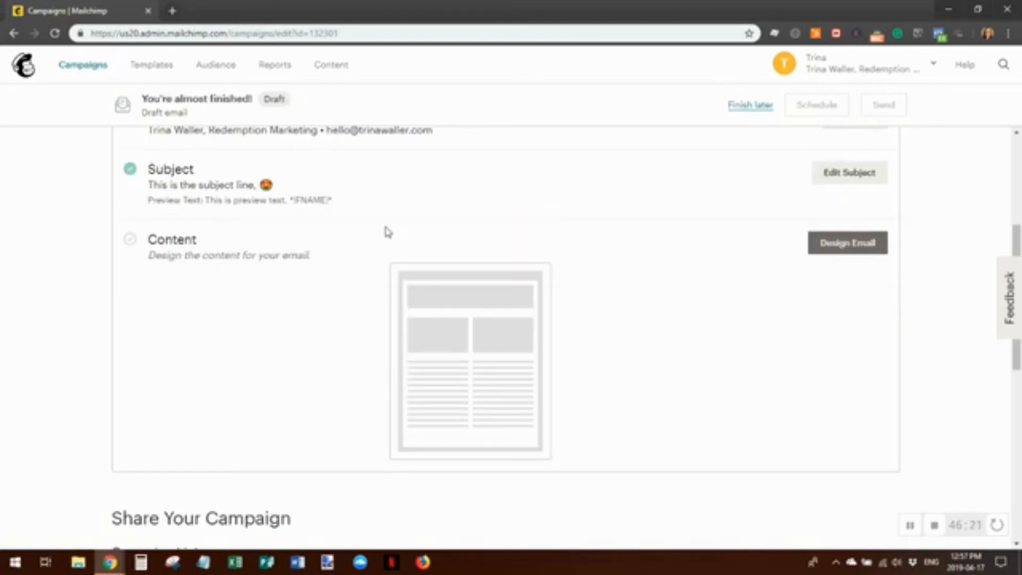
{"action": "left_click", "coordinate": [844, 246]}
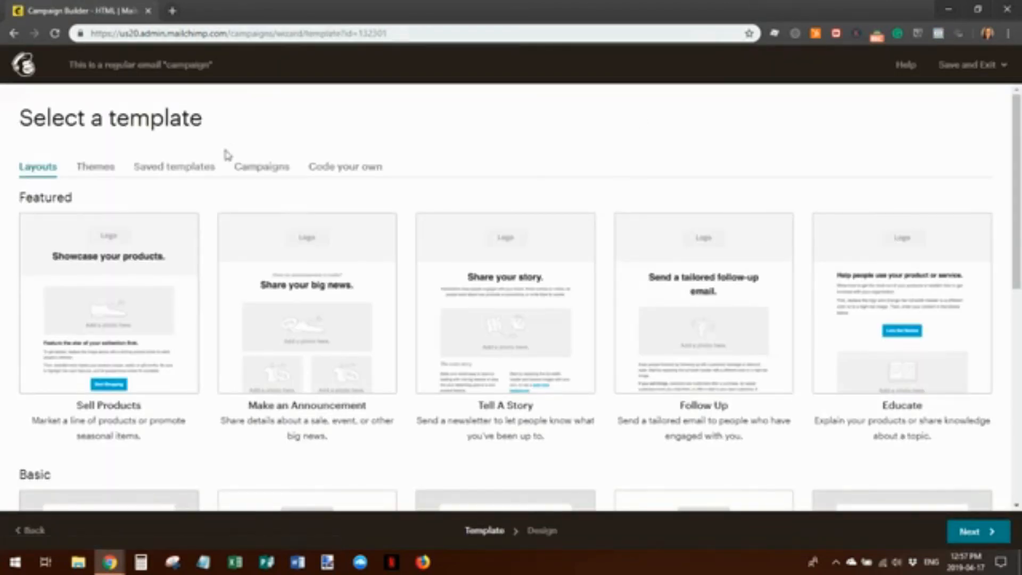
Use saved Template 1 as the email design and save back to the campaign checklist
{"action": "left_click", "coordinate": [178, 172]}
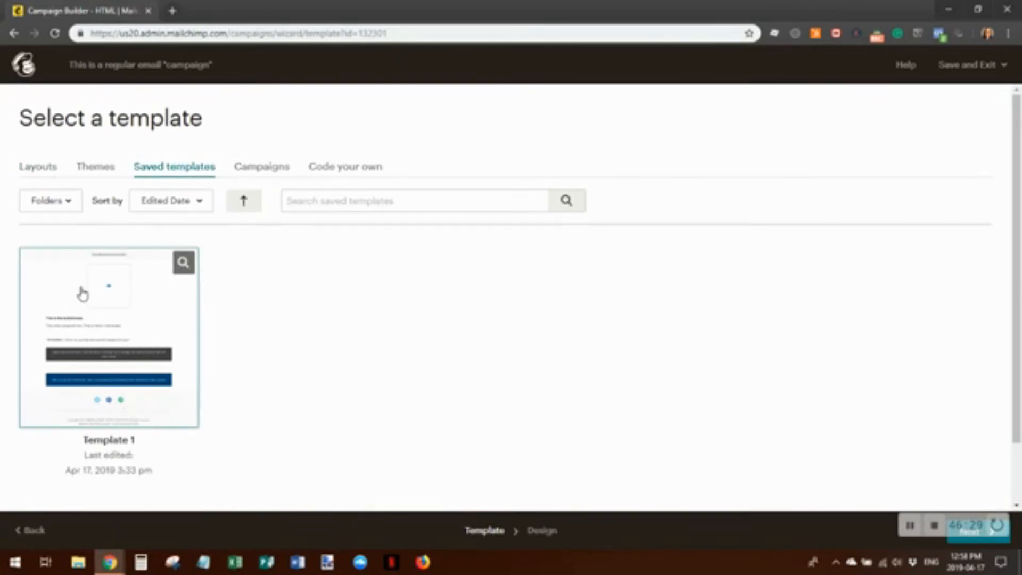
{"action": "left_click", "coordinate": [82, 294]}
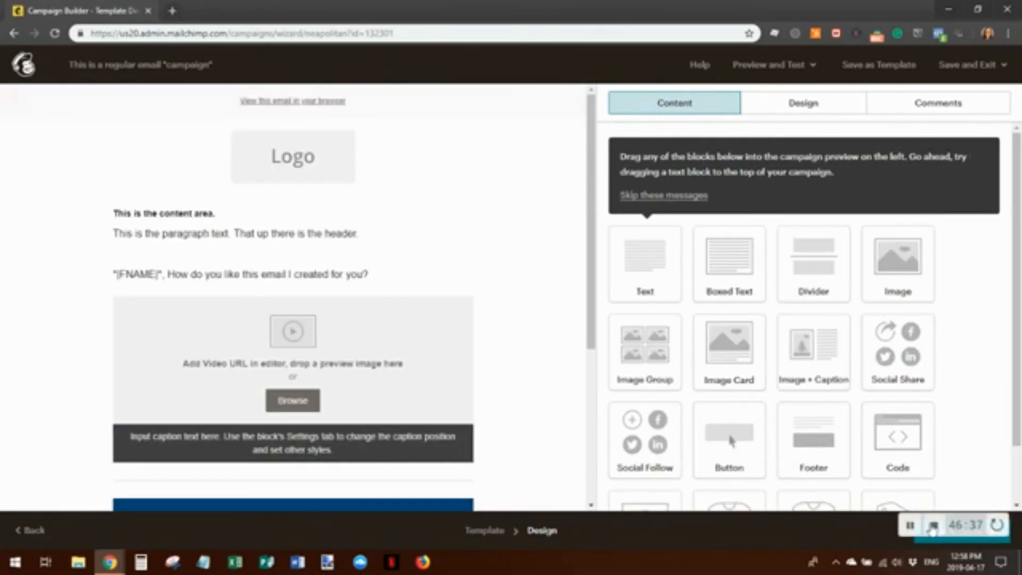
{"action": "left_click", "coordinate": [933, 542]}
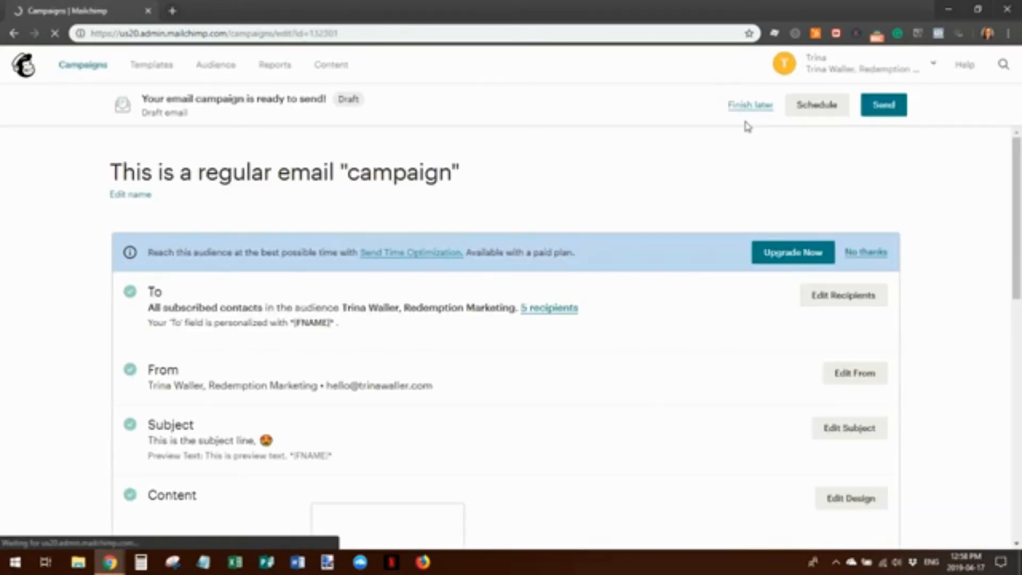
{"action": "scroll", "coordinate": [755, 176], "scroll_direction": "down", "scroll_amount": 5}
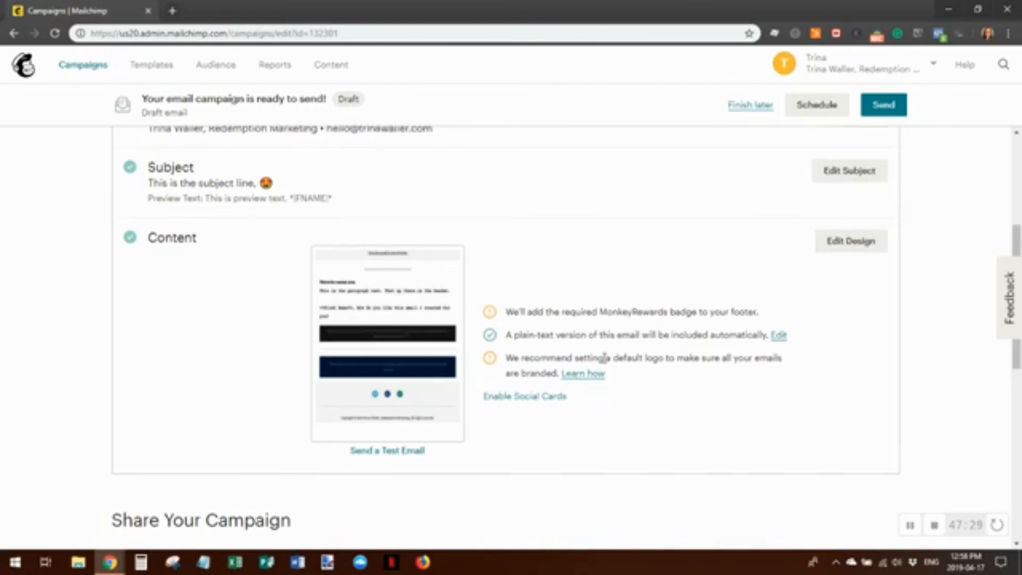
{"action": "scroll", "coordinate": [602, 367], "scroll_direction": "down", "scroll_amount": 5}
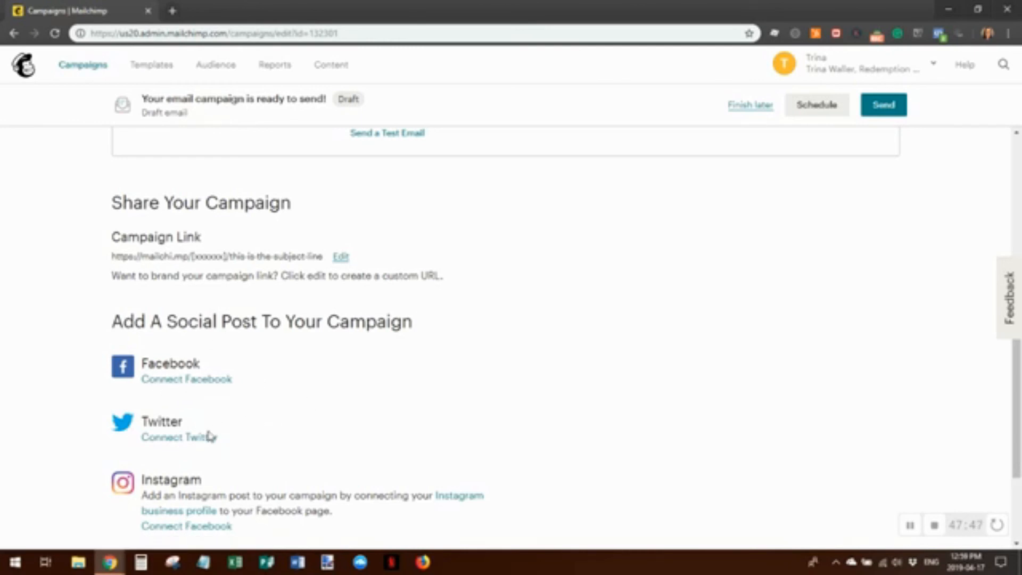
{"action": "scroll", "coordinate": [290, 469], "scroll_direction": "down", "scroll_amount": 2}
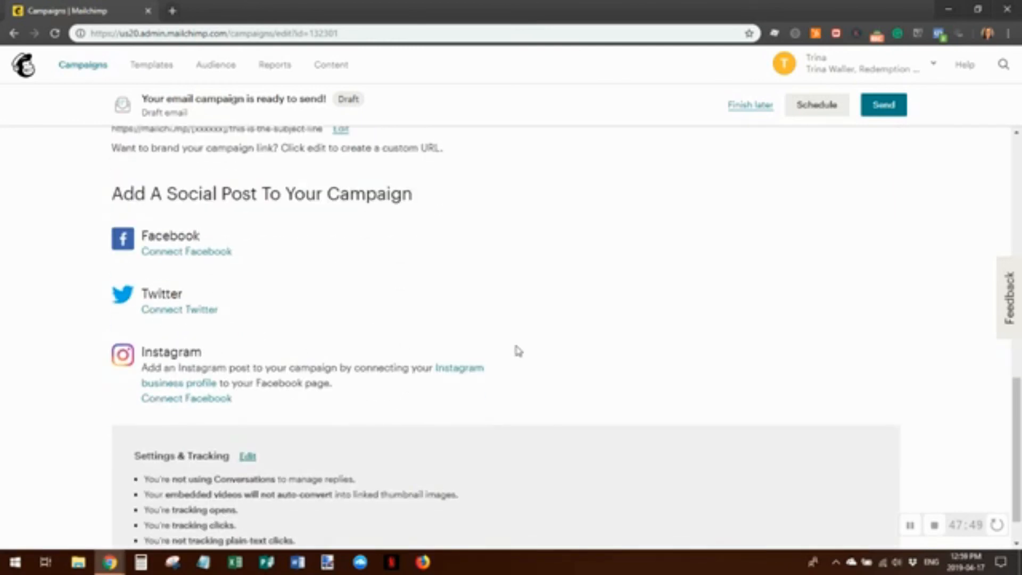
{"action": "scroll", "coordinate": [518, 350], "scroll_direction": "down", "scroll_amount": 1}
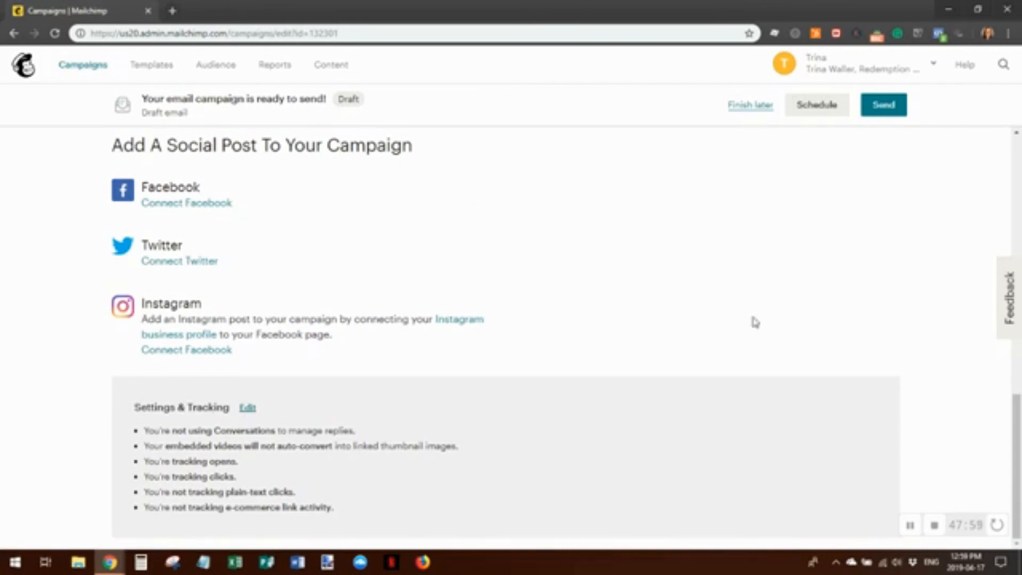
{"action": "scroll", "coordinate": [826, 365], "scroll_direction": "up", "scroll_amount": 10}
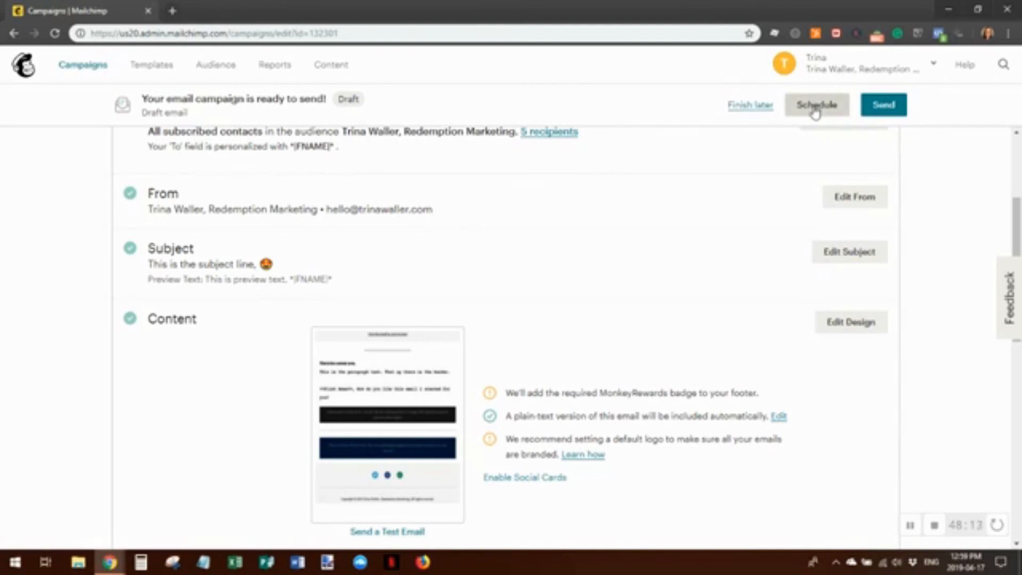
Send the regular campaign immediately to the audience's 5 subscribers
{"action": "left_click", "coordinate": [889, 109]}
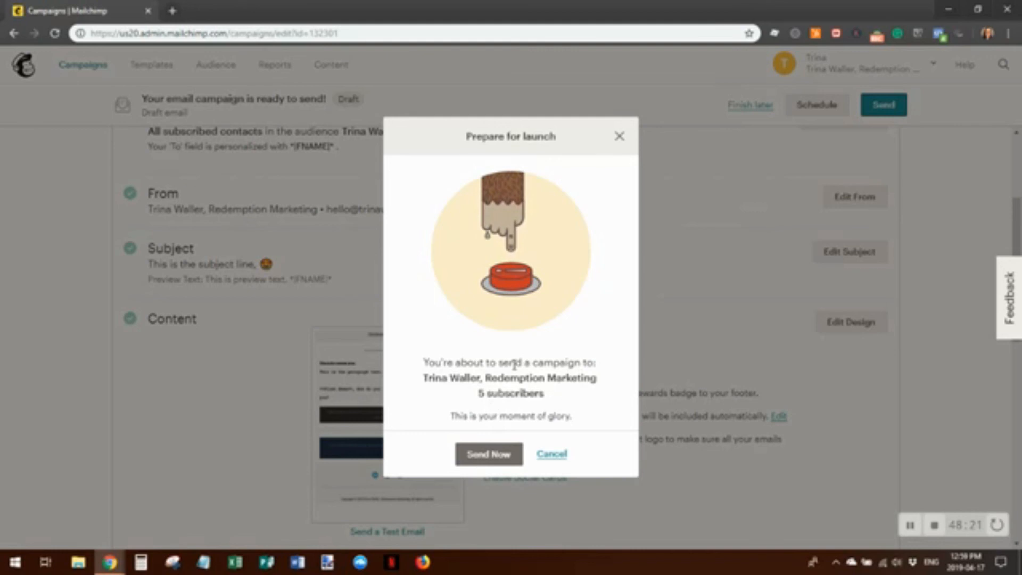
{"action": "left_click", "coordinate": [482, 457]}
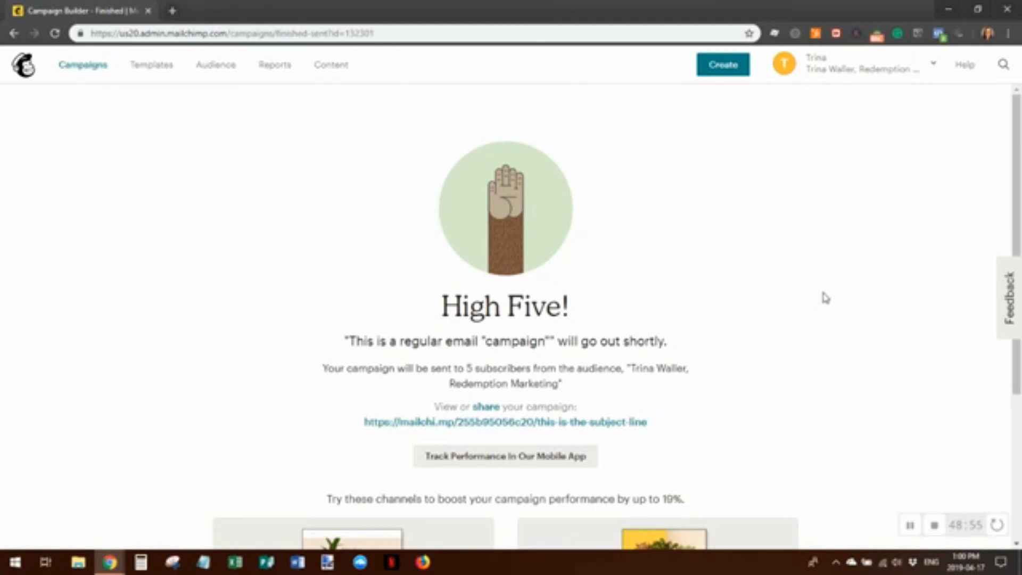
{"action": "scroll", "coordinate": [795, 301], "scroll_direction": "down", "scroll_amount": 3}
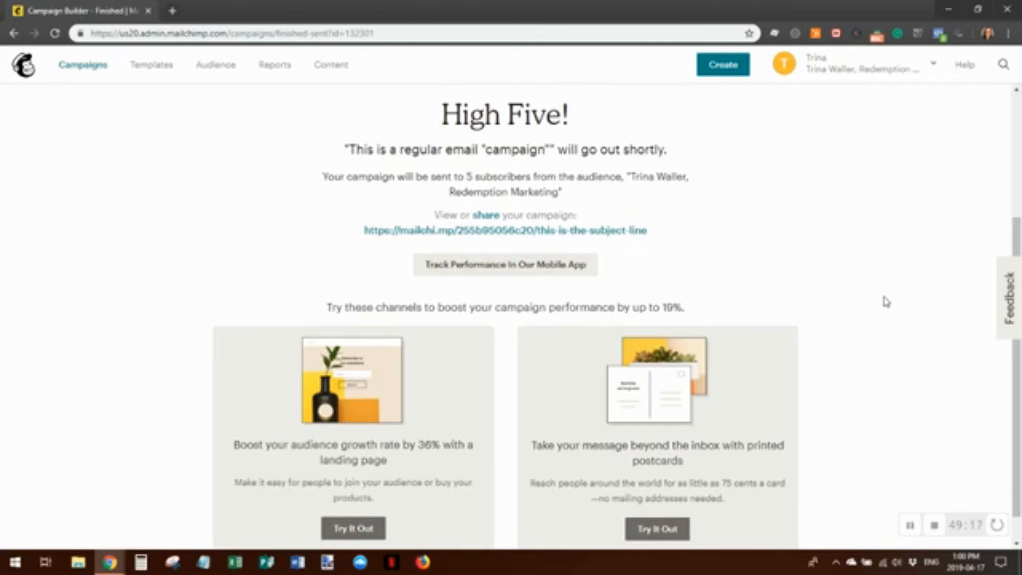
{"action": "scroll", "coordinate": [885, 301], "scroll_direction": "down", "scroll_amount": 1}
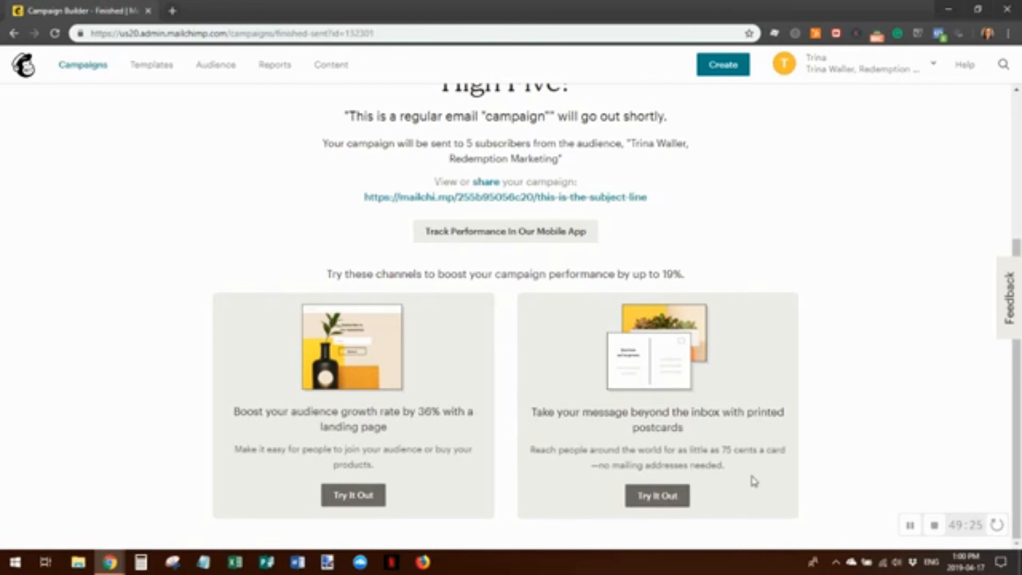
{"action": "scroll", "coordinate": [775, 405], "scroll_direction": "up", "scroll_amount": 1}
{"action": "scroll", "coordinate": [774, 405], "scroll_direction": "up", "scroll_amount": 4}
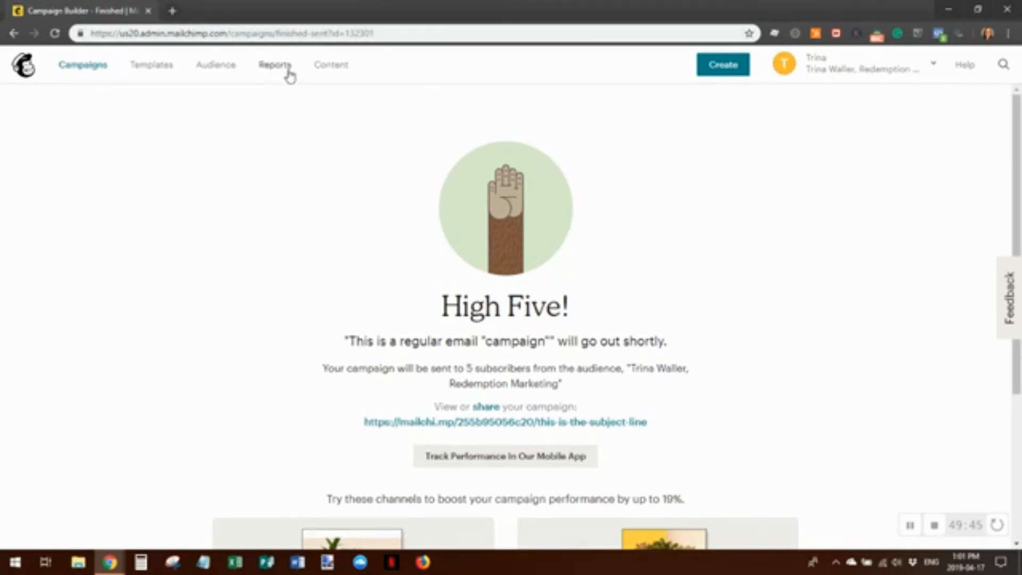
From the Campaigns list, open the report for 'This is a regular email campaign'
{"action": "left_click", "coordinate": [80, 67]}
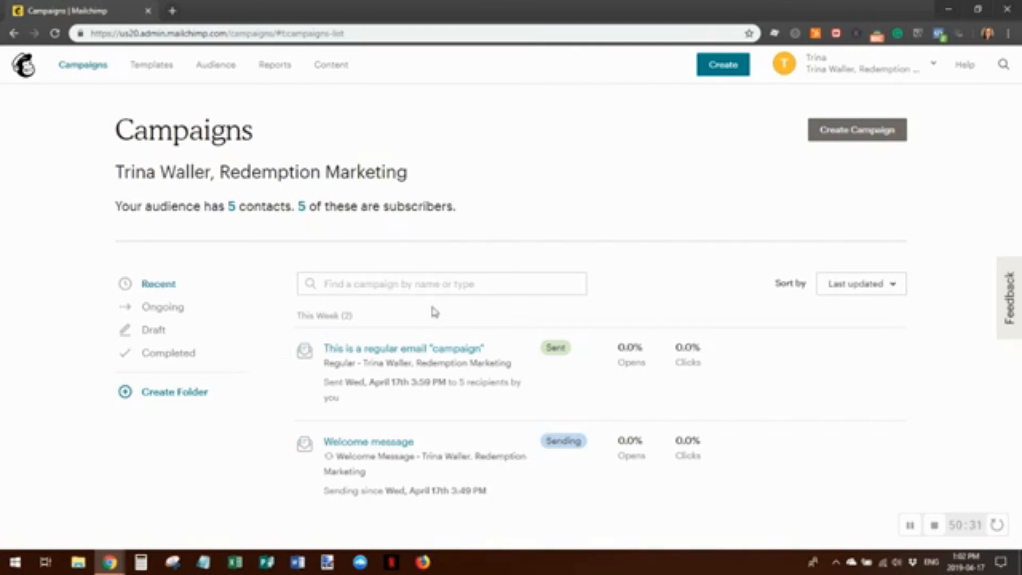
{"action": "mouse_move", "coordinate": [856, 364]}
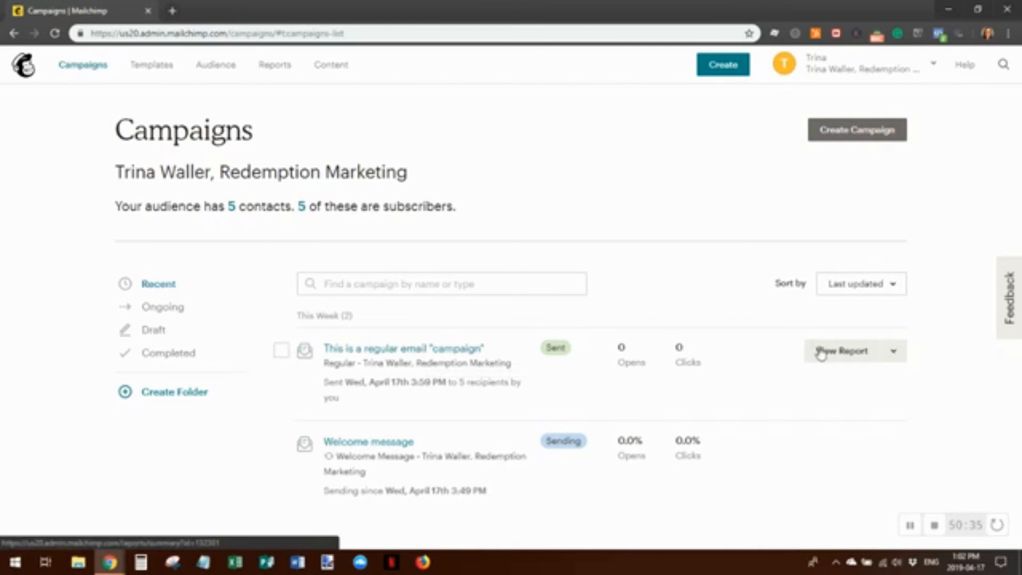
{"action": "left_click", "coordinate": [895, 351]}
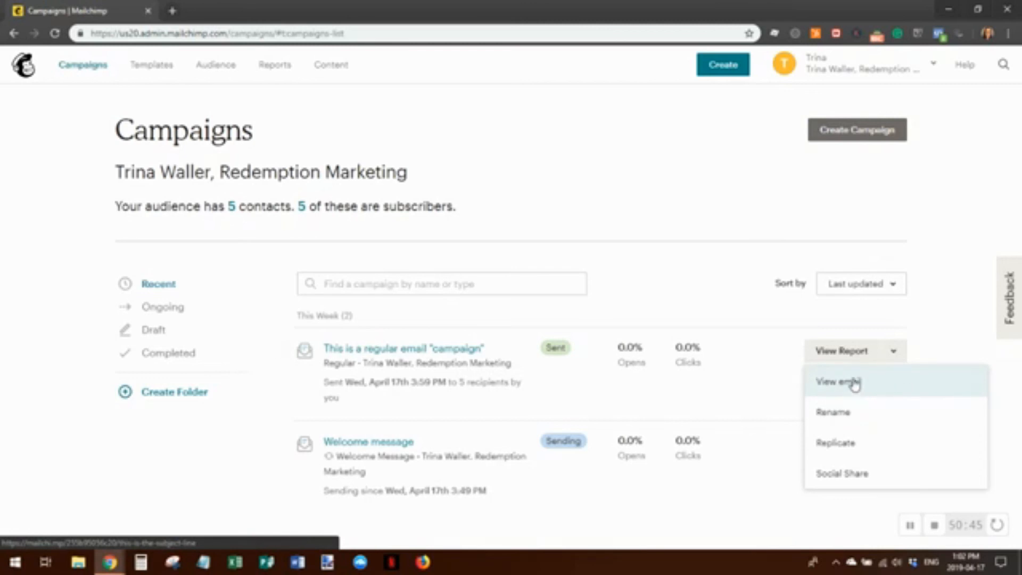
{"action": "left_click", "coordinate": [844, 351]}
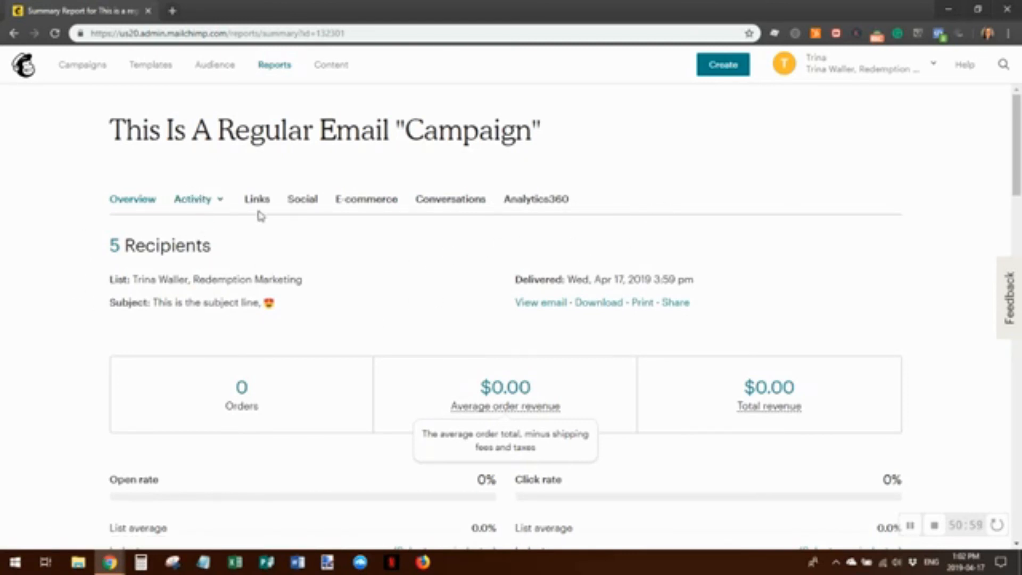
{"action": "scroll", "coordinate": [815, 330], "scroll_direction": "down", "scroll_amount": 5}
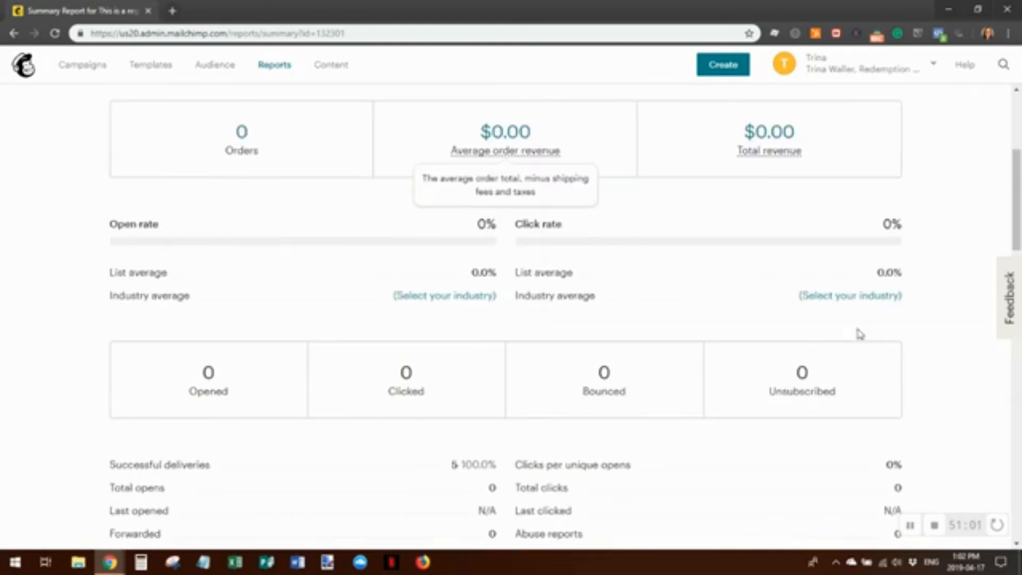
{"action": "scroll", "coordinate": [905, 339], "scroll_direction": "down", "scroll_amount": 5}
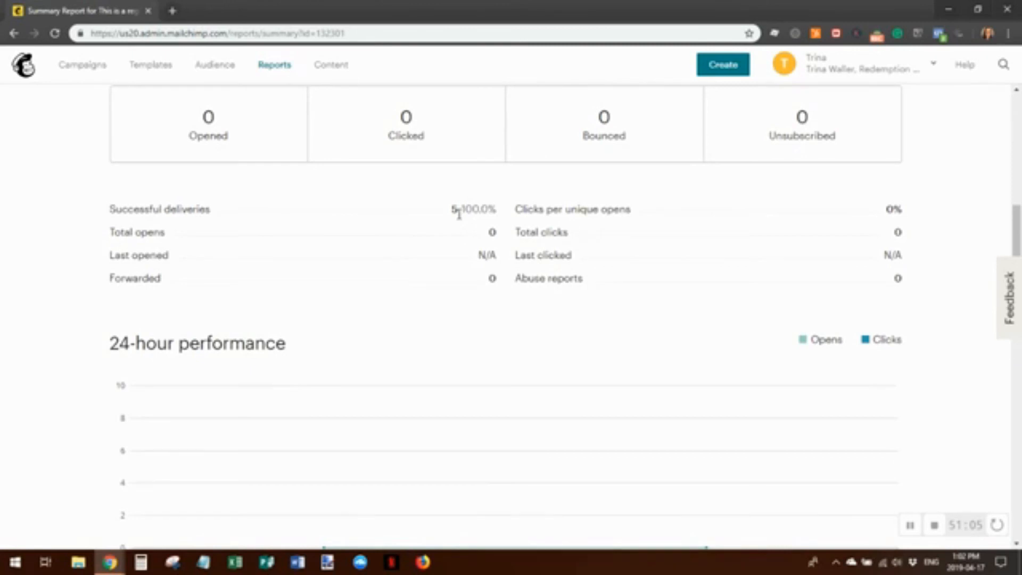
{"action": "double_click", "coordinate": [455, 210]}
{"action": "scroll", "coordinate": [639, 381], "scroll_direction": "up", "scroll_amount": 1}
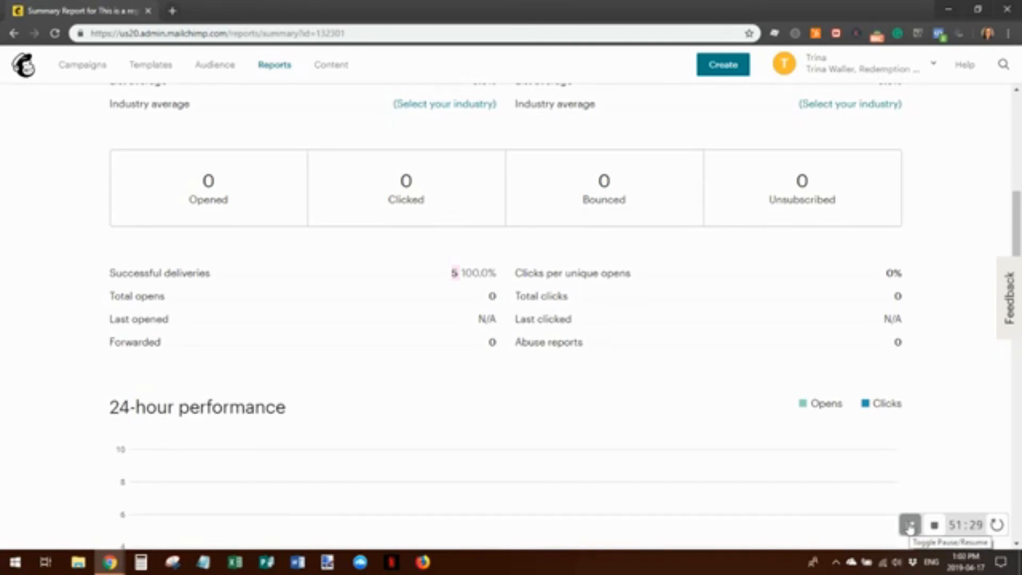
{"action": "left_click", "coordinate": [910, 526]}
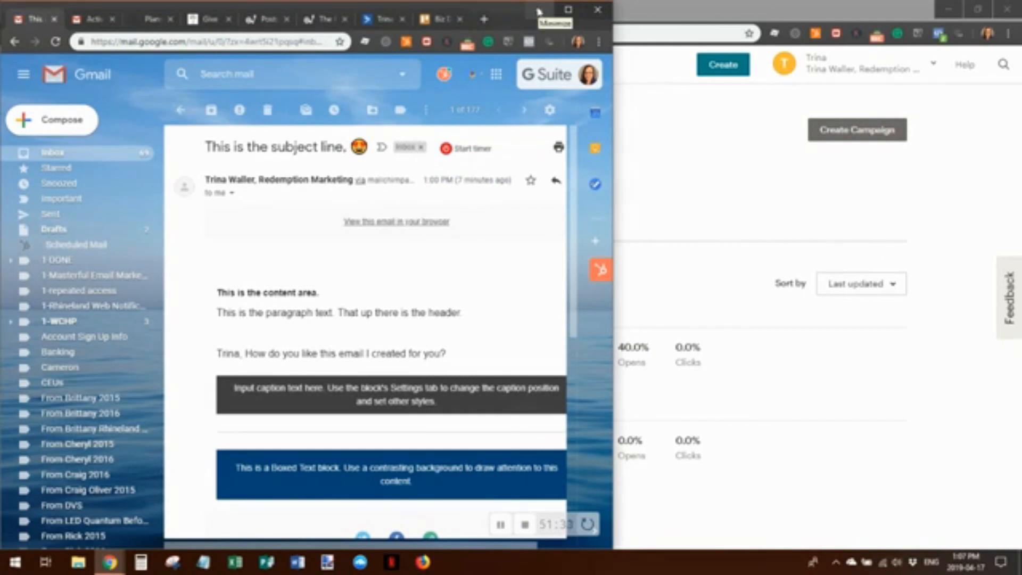
Minimize Gmail to return to the Mailchimp Campaigns page
{"action": "left_click", "coordinate": [539, 11]}
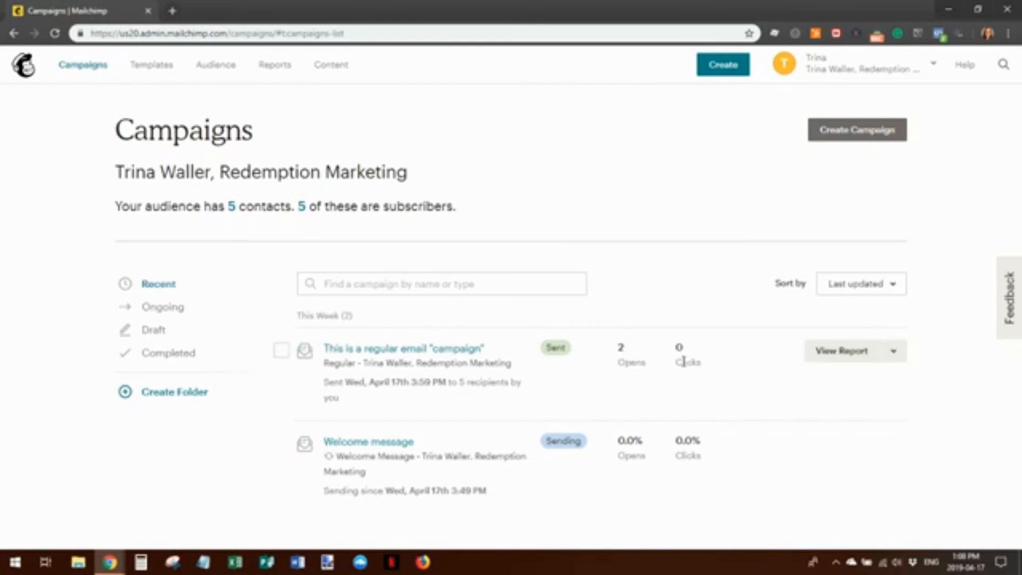
Review the updated report: 3 opens, 60.0% open rate, opens from Canada (2) and USA (1)
{"action": "left_click", "coordinate": [834, 358]}
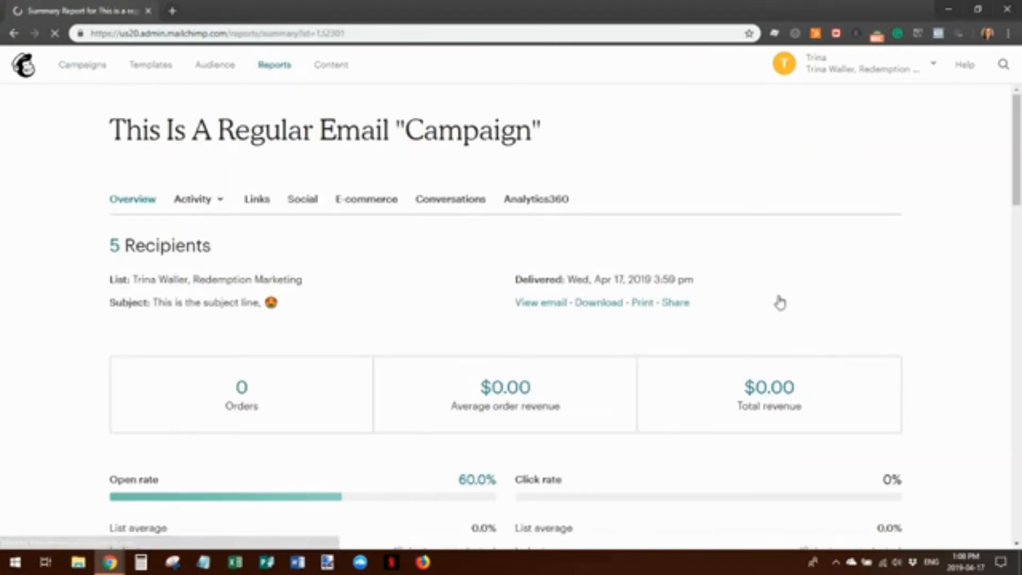
{"action": "scroll", "coordinate": [796, 280], "scroll_direction": "down", "scroll_amount": 5}
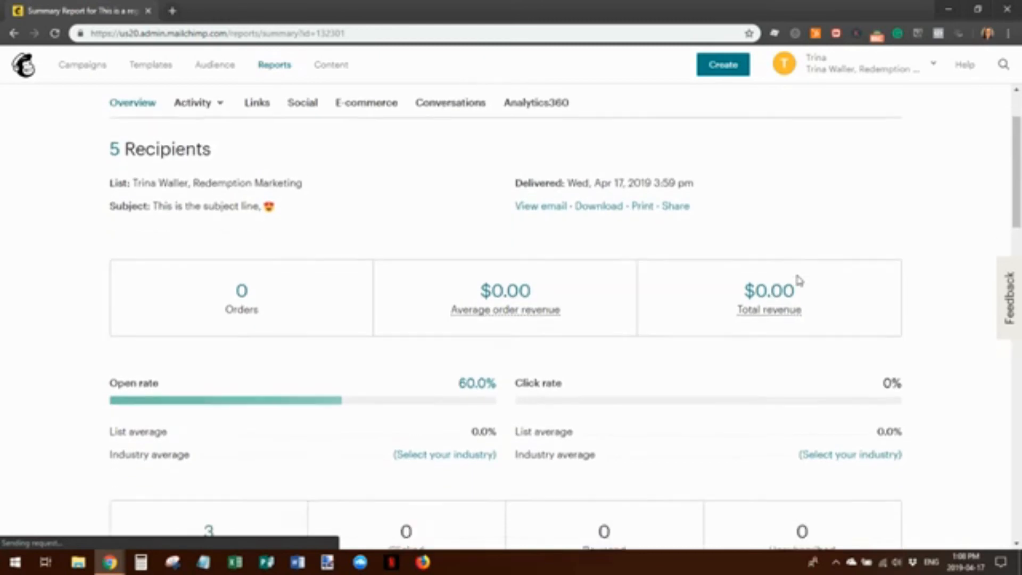
{"action": "scroll", "coordinate": [799, 281], "scroll_direction": "down", "scroll_amount": 2}
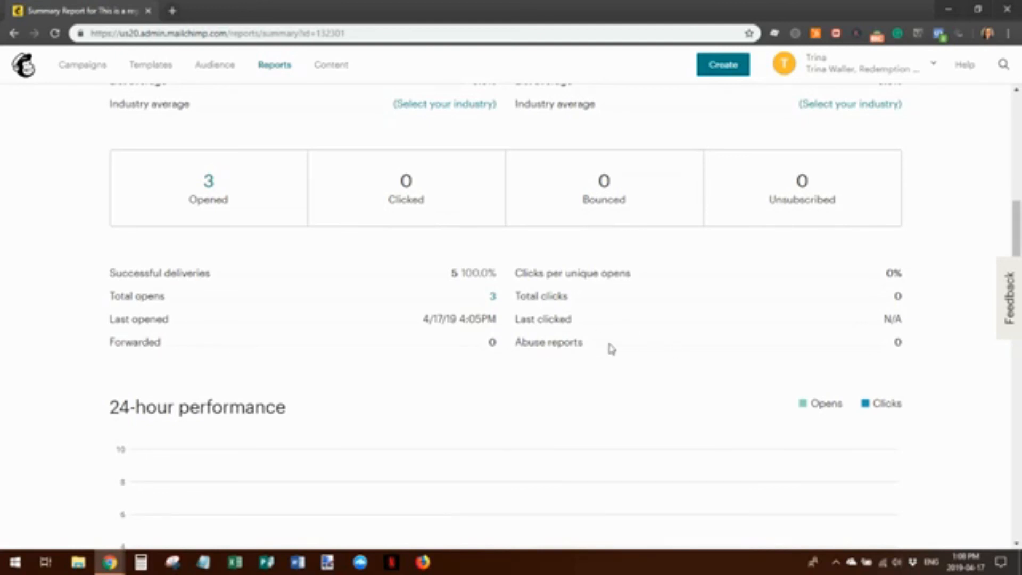
{"action": "scroll", "coordinate": [557, 355], "scroll_direction": "down", "scroll_amount": 5}
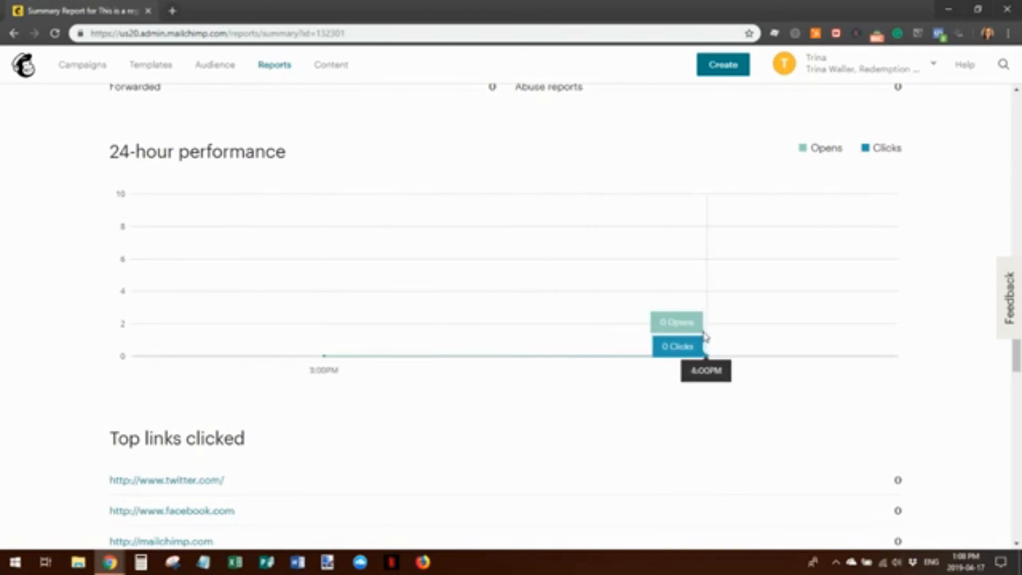
{"action": "scroll", "coordinate": [382, 428], "scroll_direction": "down", "scroll_amount": 2}
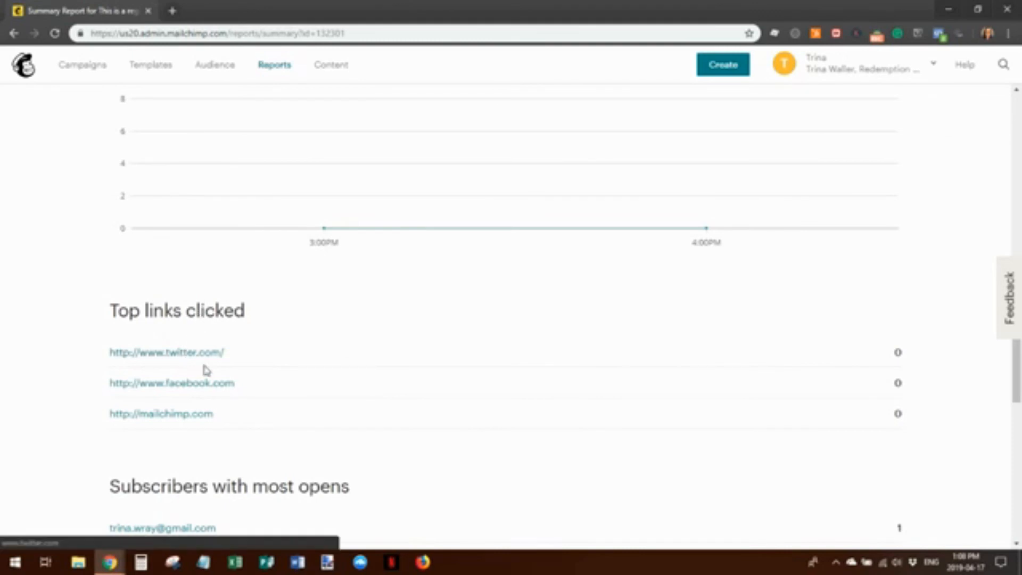
{"action": "scroll", "coordinate": [481, 349], "scroll_direction": "down", "scroll_amount": 3}
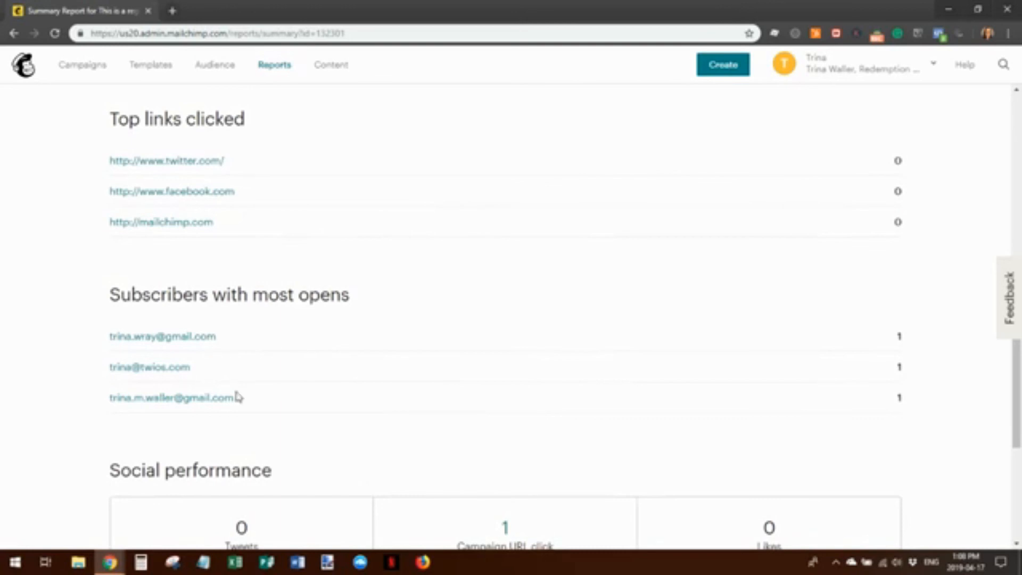
{"action": "scroll", "coordinate": [679, 286], "scroll_direction": "down", "scroll_amount": 4}
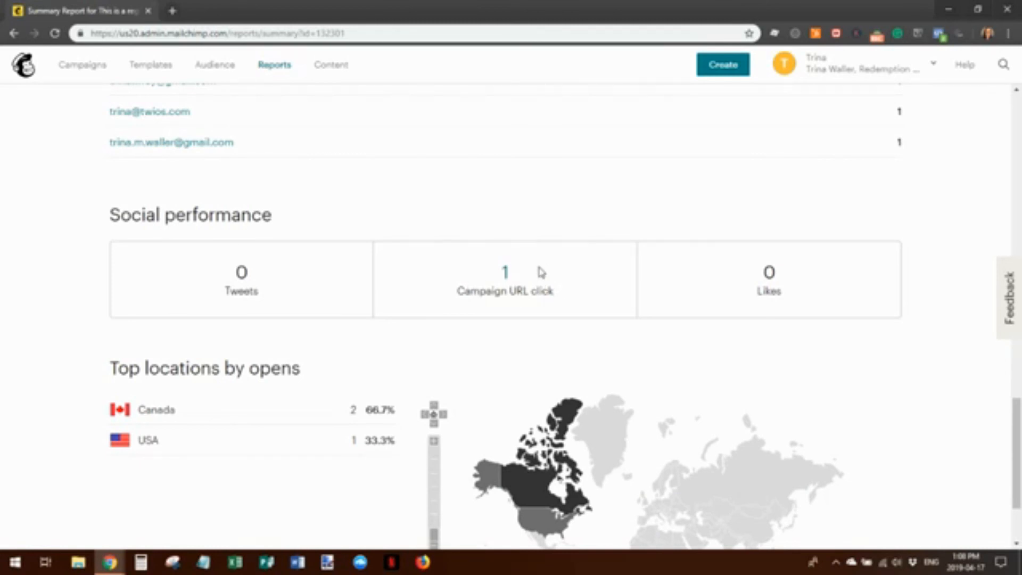
{"action": "scroll", "coordinate": [520, 285], "scroll_direction": "down", "scroll_amount": 3}
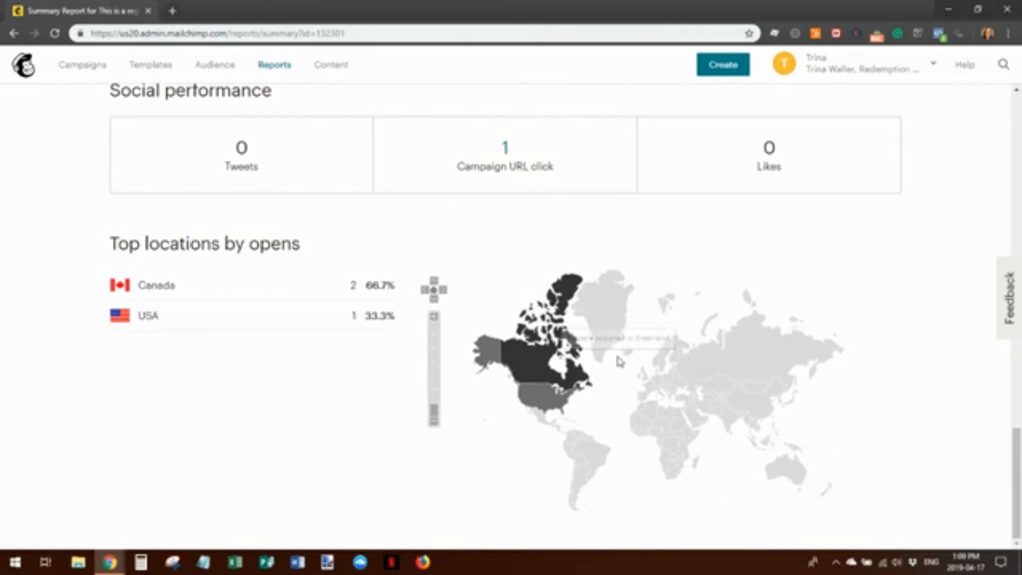
{"action": "scroll", "coordinate": [615, 373], "scroll_direction": "up", "scroll_amount": 9}
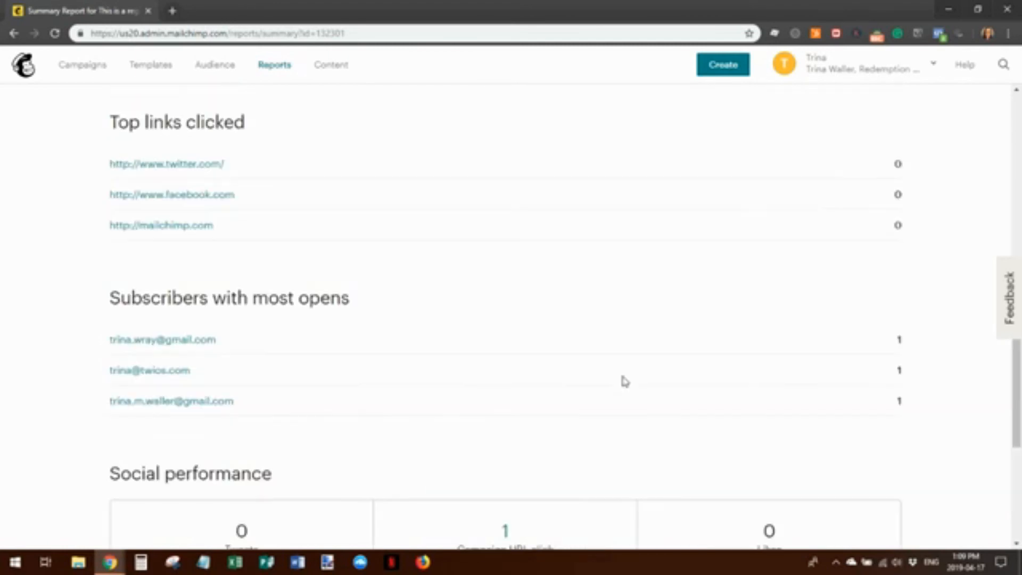
{"action": "scroll", "coordinate": [623, 379], "scroll_direction": "up", "scroll_amount": 10}
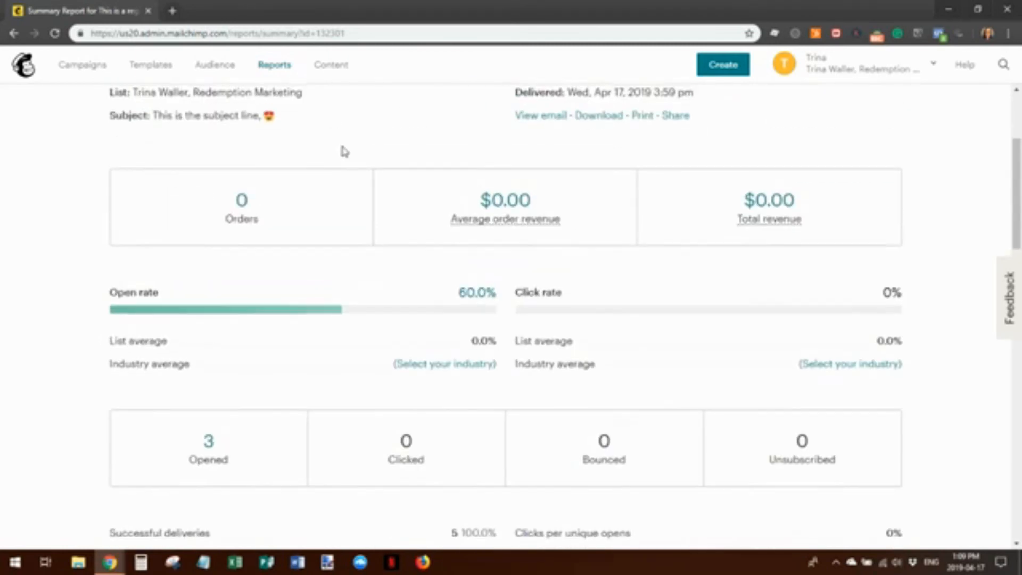
{"action": "scroll", "coordinate": [342, 151], "scroll_direction": "up", "scroll_amount": 3}
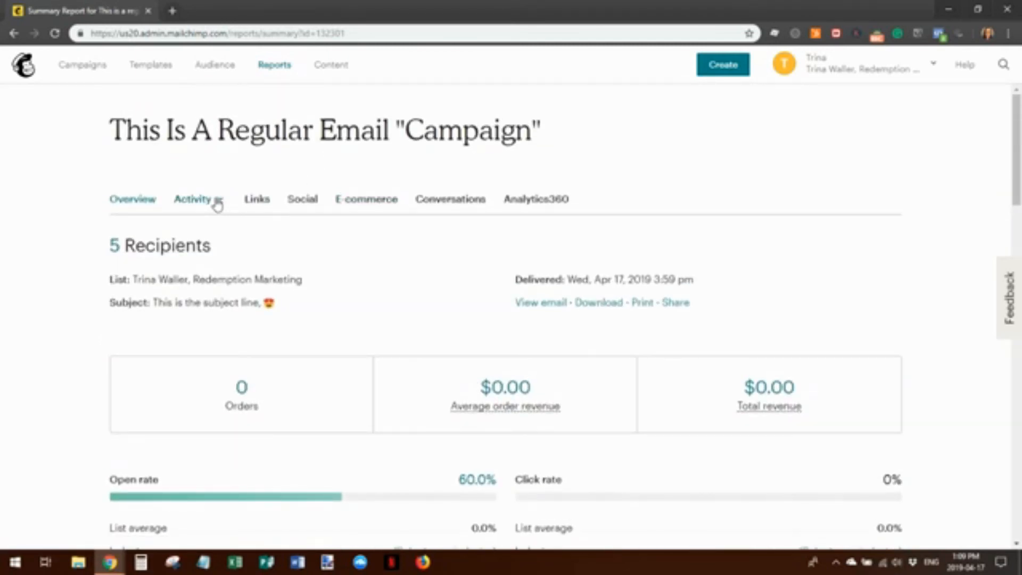
Filter the Activity report to Didn't open, listing the 2 subscribers who haven't opened
{"action": "left_click", "coordinate": [217, 202]}
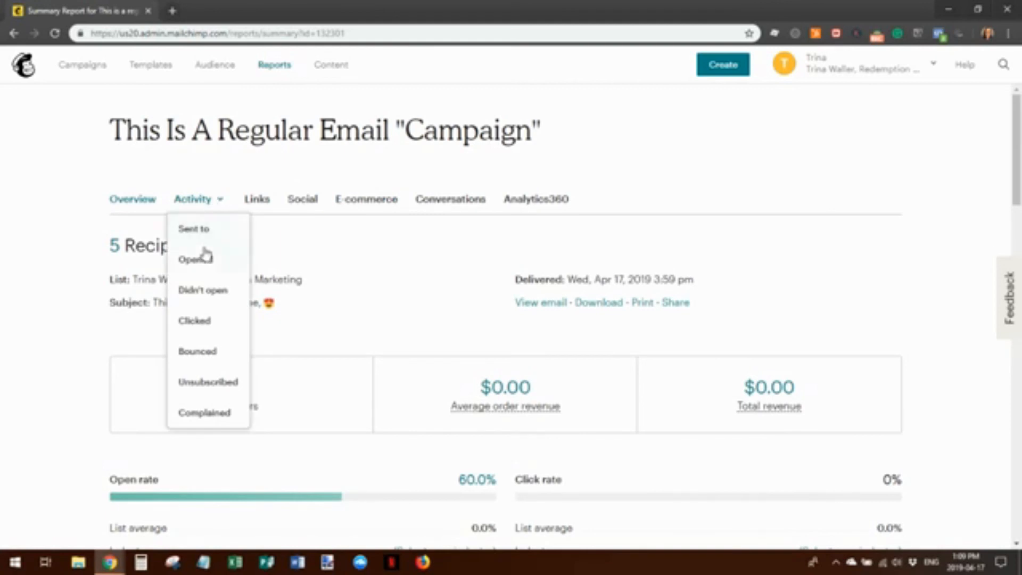
{"action": "left_click", "coordinate": [213, 290]}
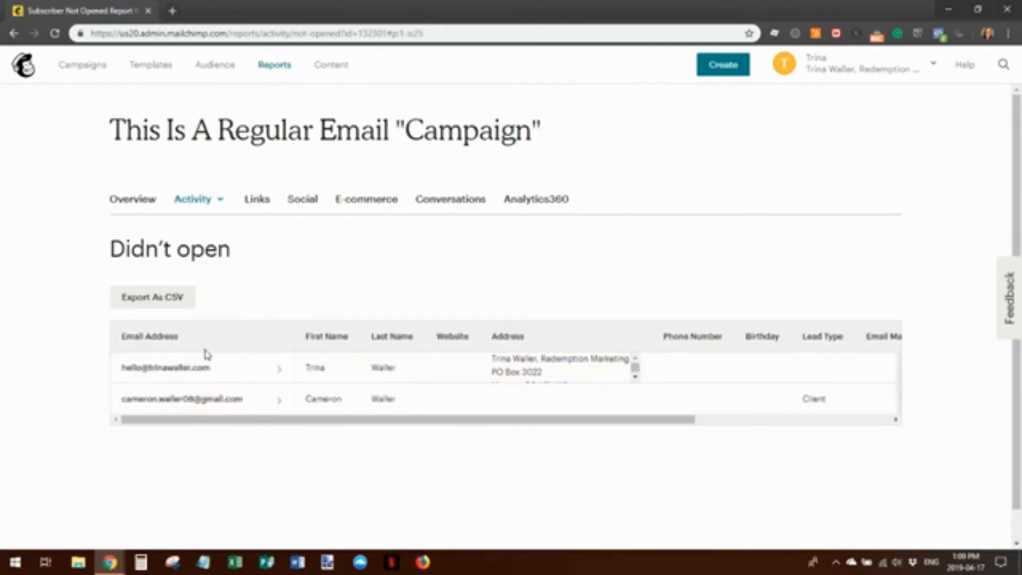
{"action": "left_click", "coordinate": [207, 204]}
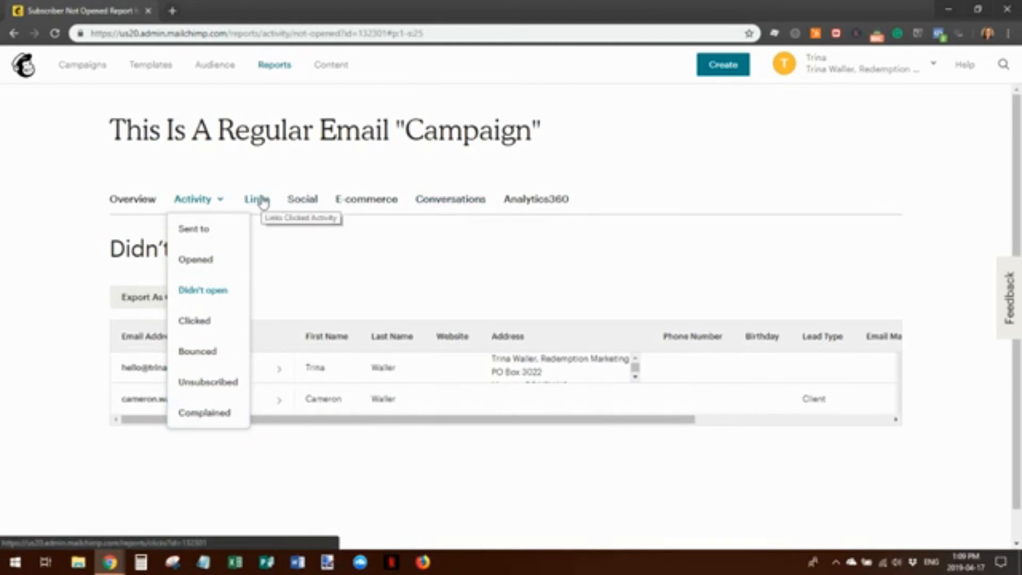
View the Analytics360 report, including its Email domain performance table
{"action": "left_click", "coordinate": [527, 201]}
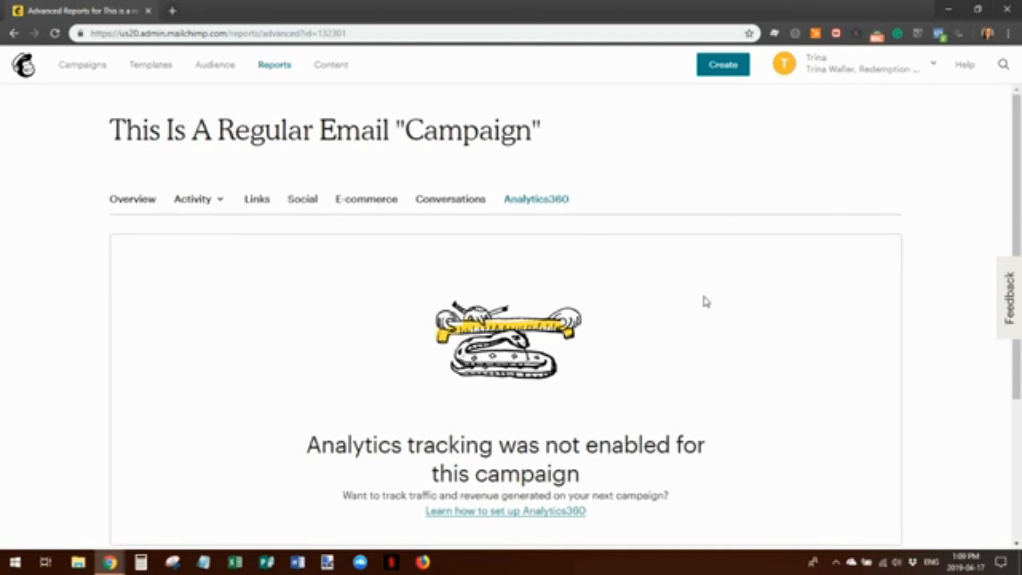
{"action": "scroll", "coordinate": [706, 301], "scroll_direction": "down", "scroll_amount": 4}
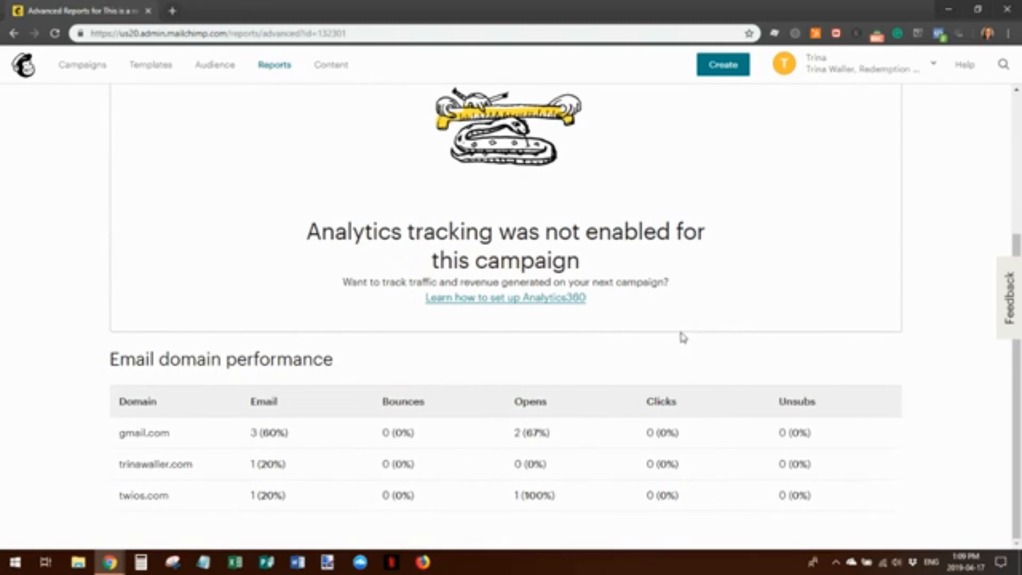
{"action": "scroll", "coordinate": [553, 311], "scroll_direction": "up", "scroll_amount": 4}
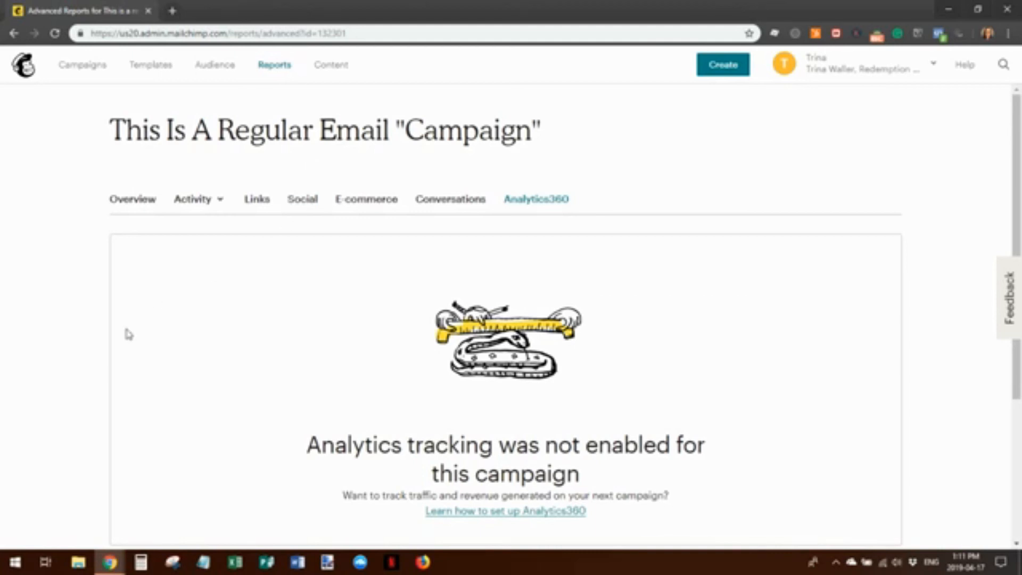
Switch to the Gmail window showing the received campaign email 'This is the subject line.'
{"action": "mouse_move", "coordinate": [110, 563]}
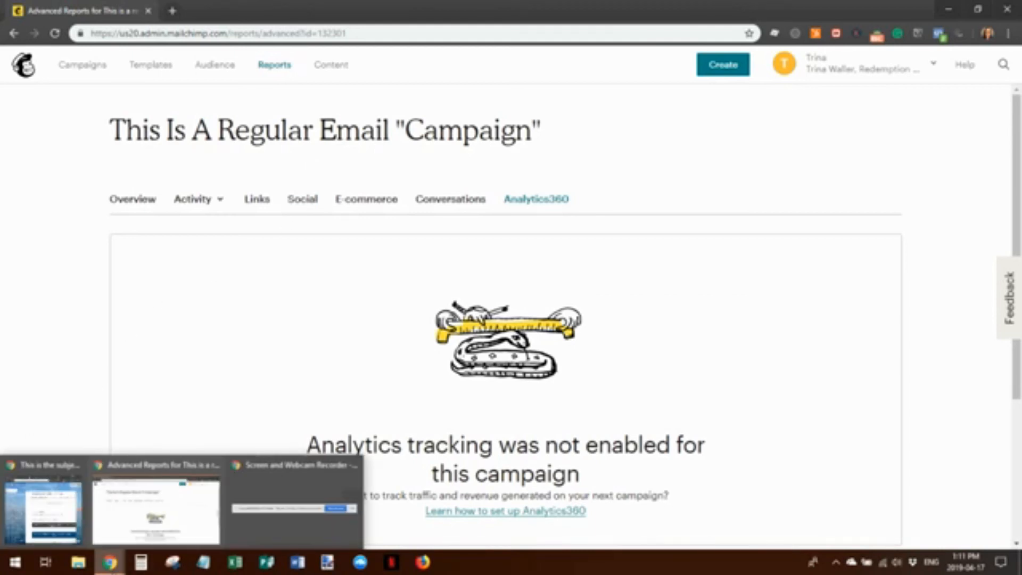
{"action": "left_click", "coordinate": [68, 526]}
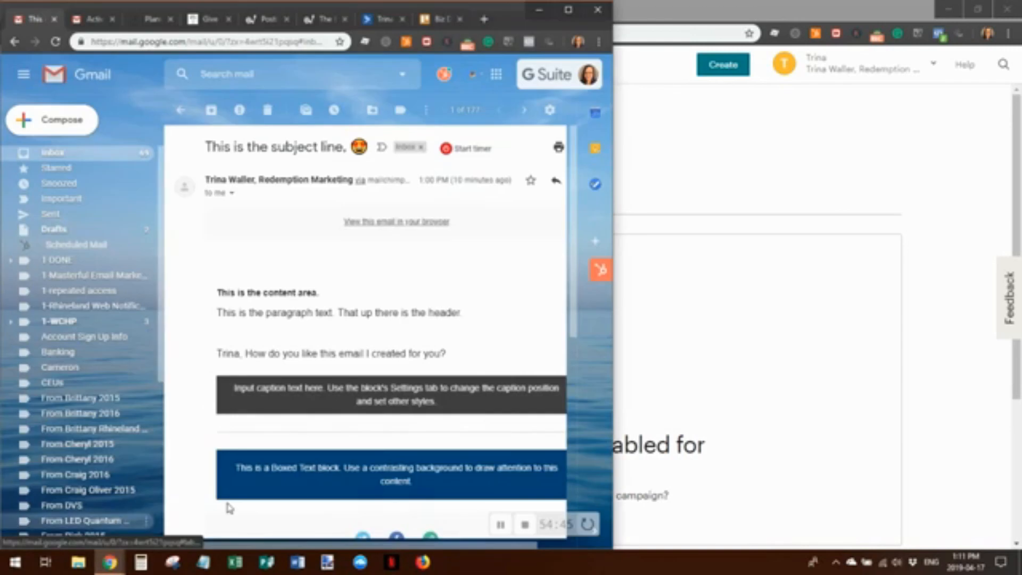